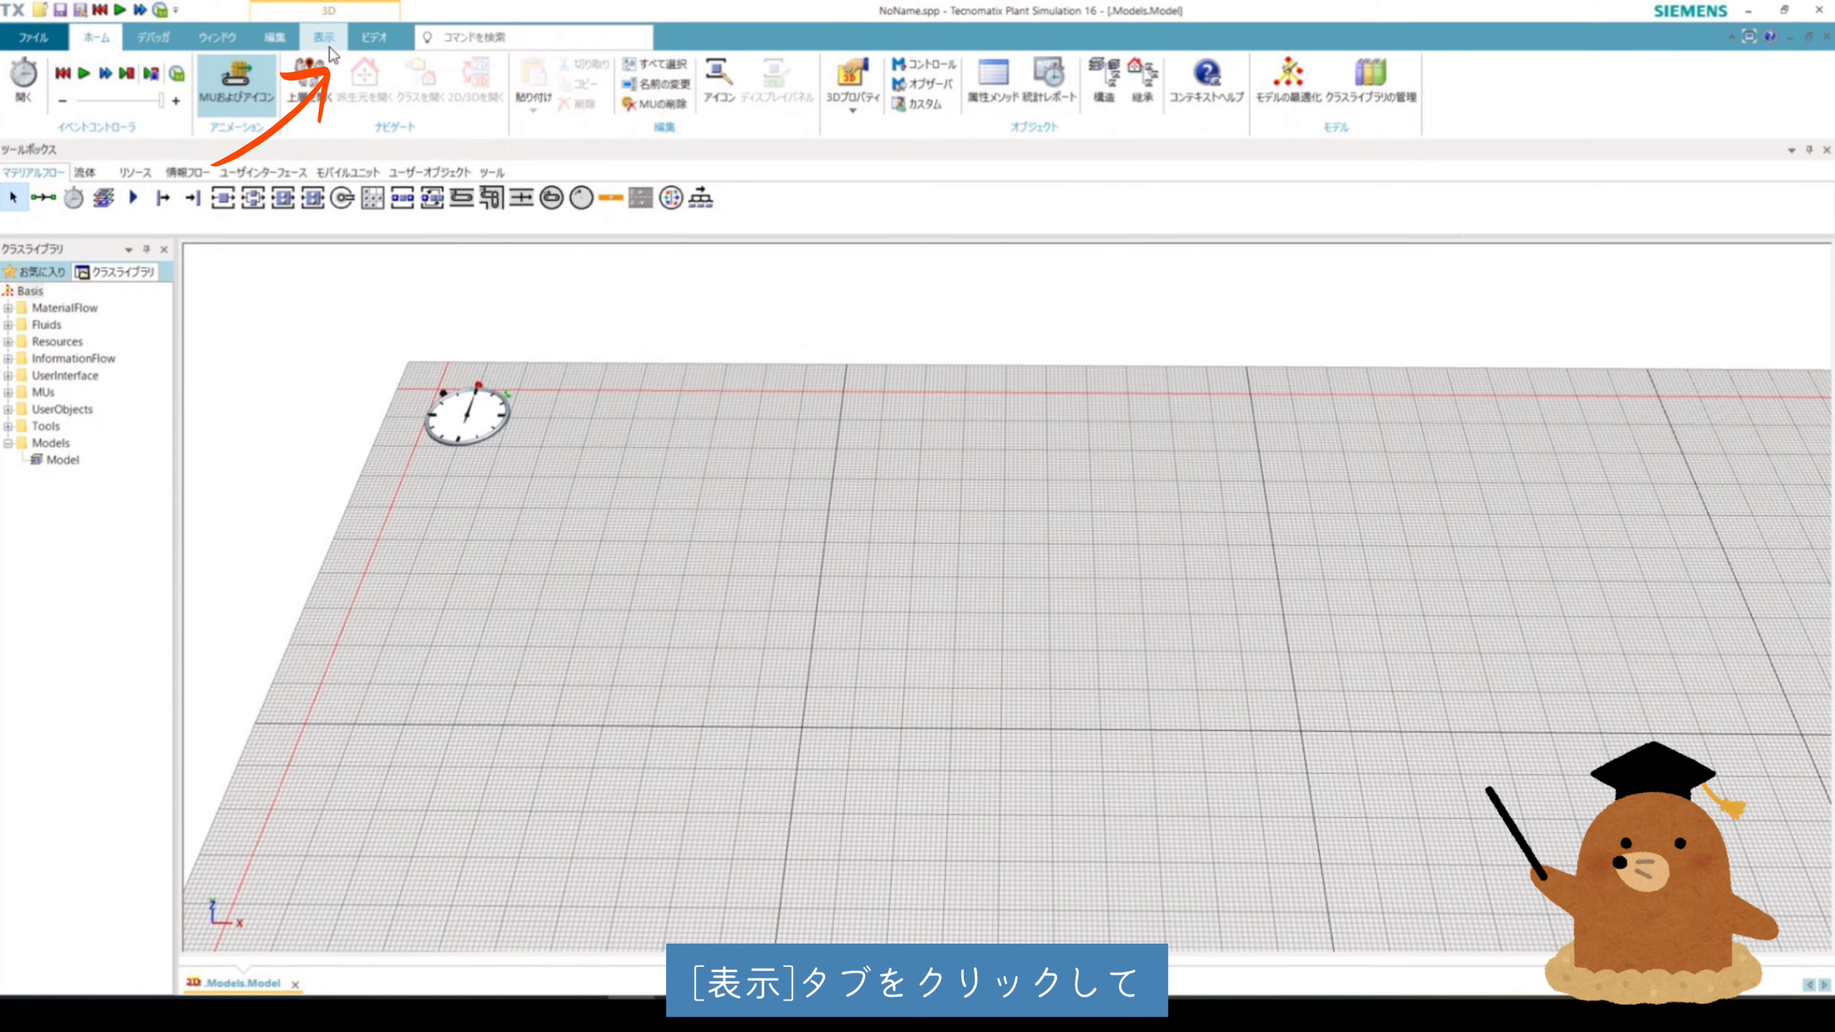
# Turn the planning view on and back off to compare the flat layout with the 3D perspective
pyautogui.click(329, 47)
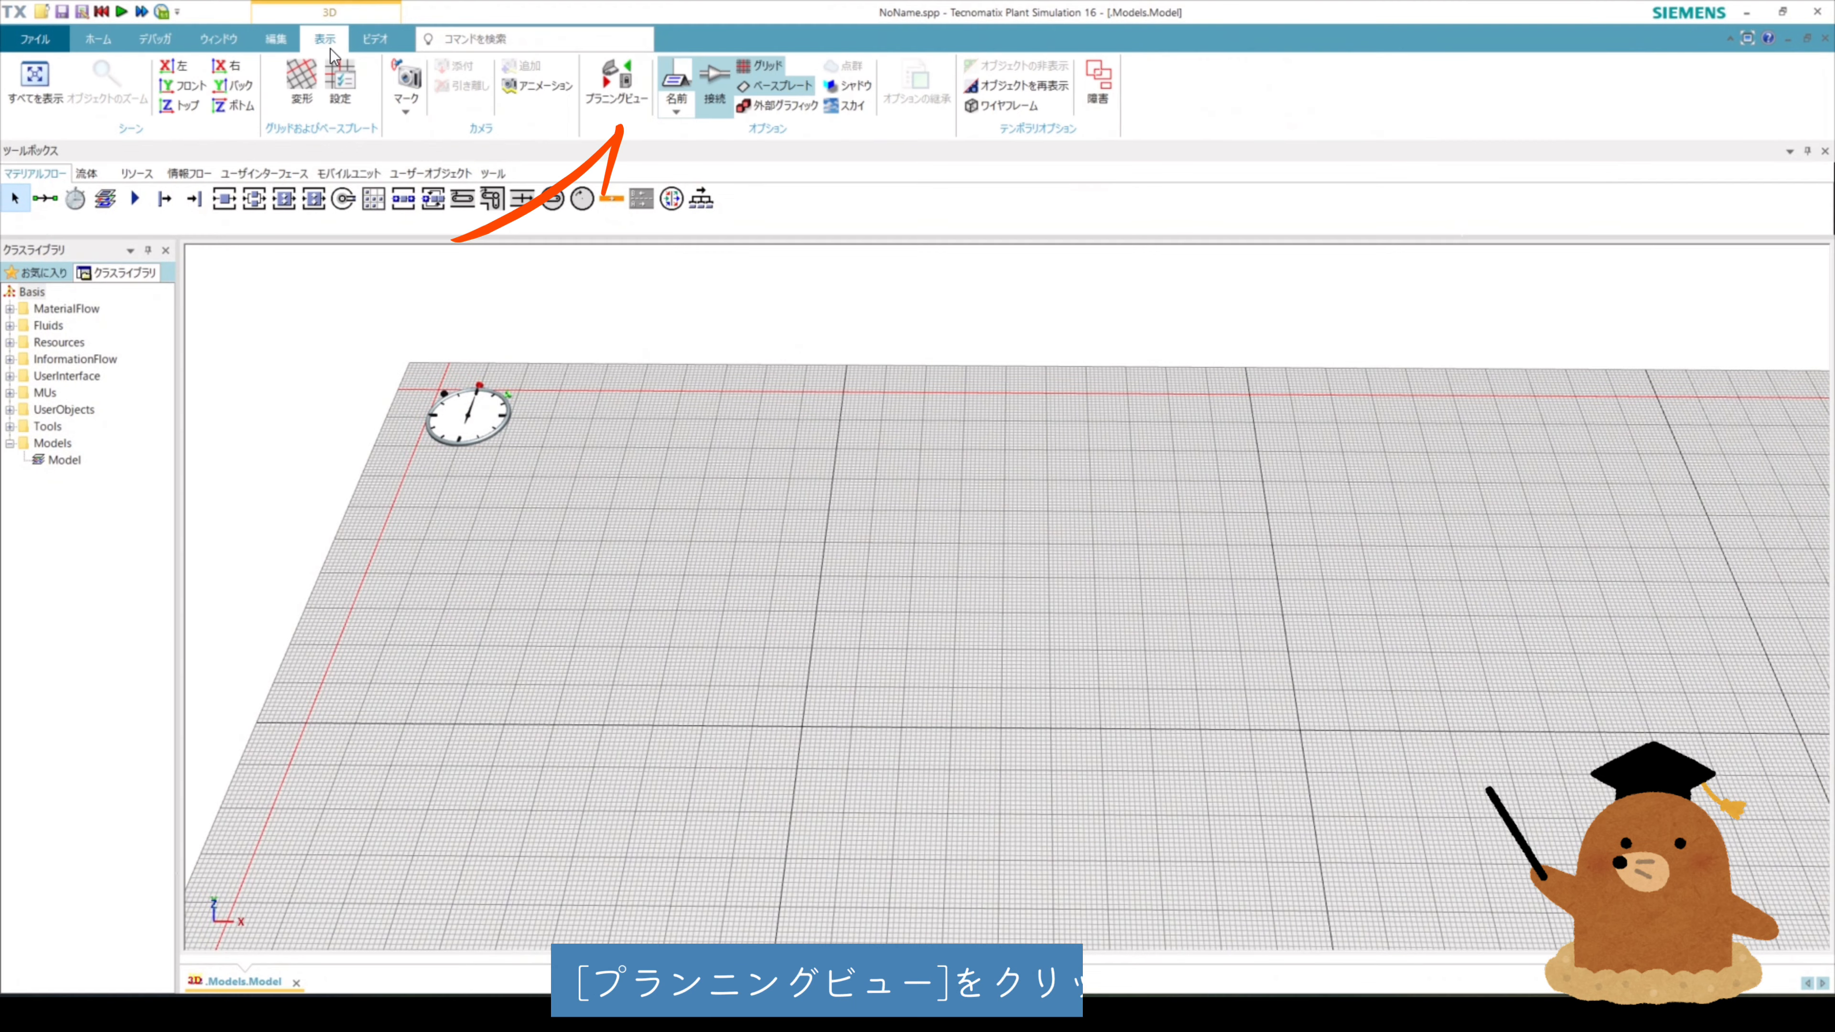
pyautogui.click(619, 91)
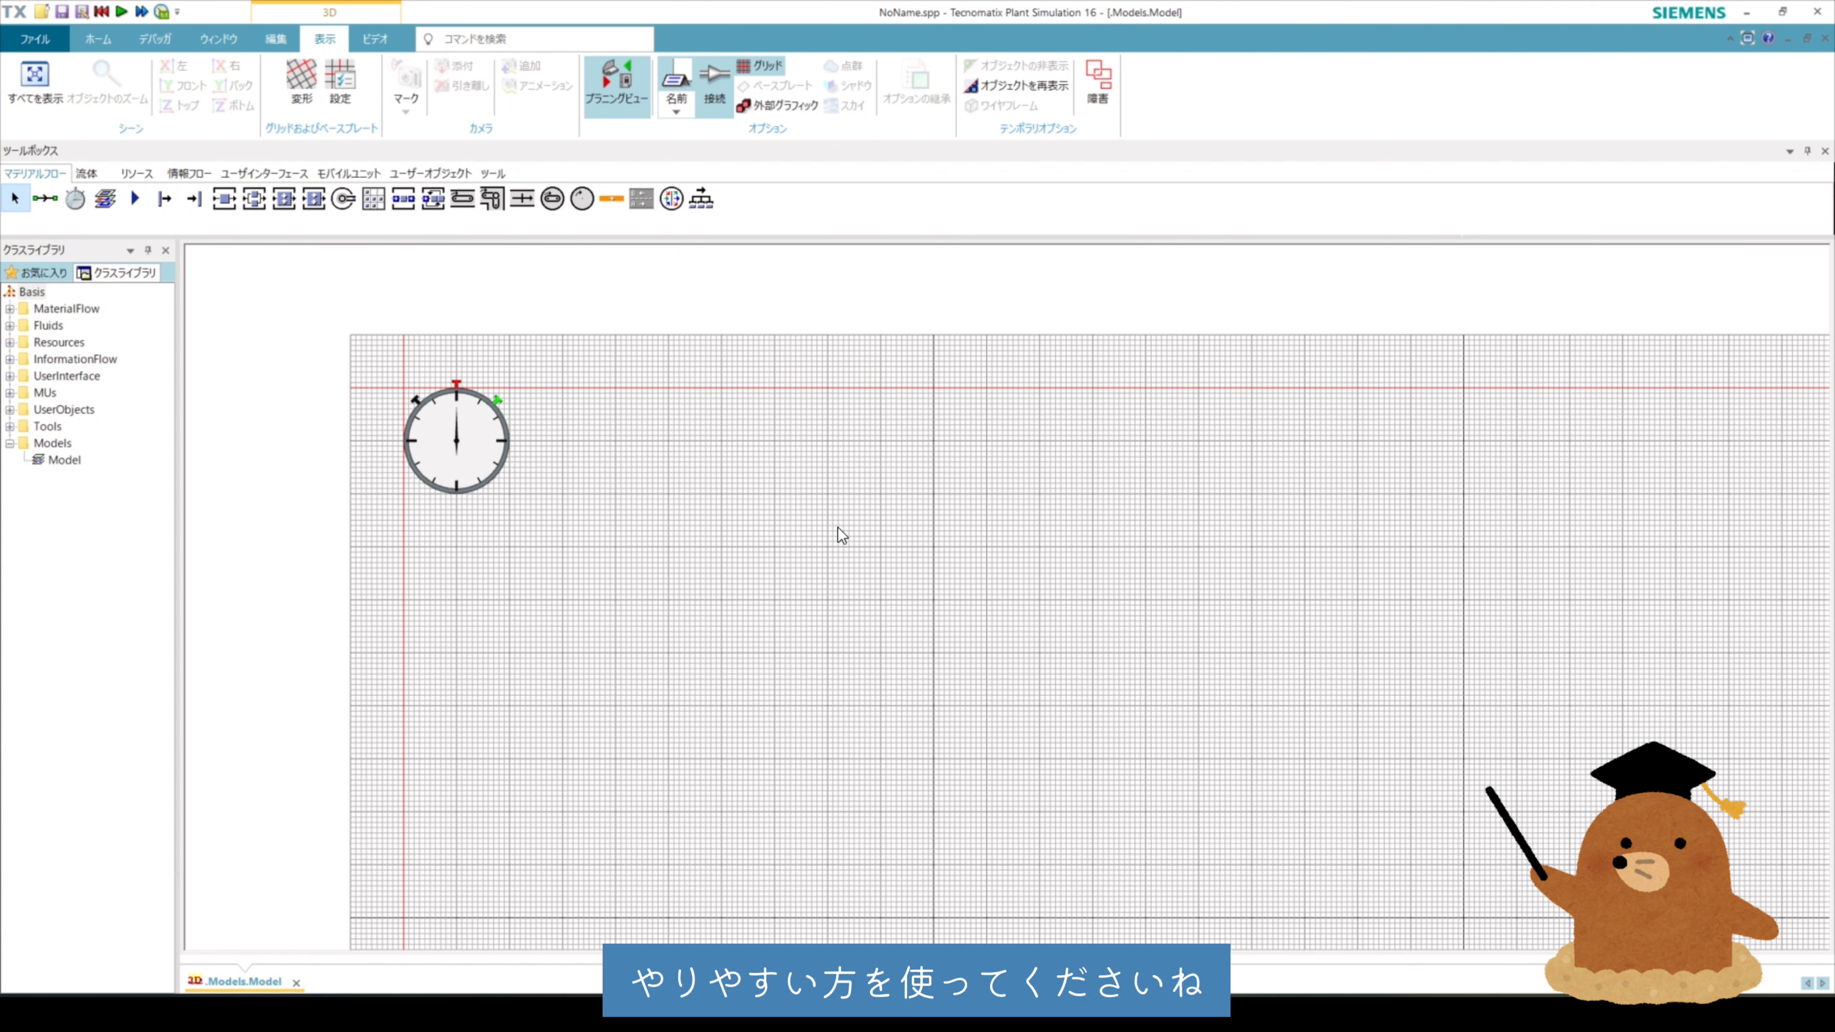
pyautogui.click(605, 89)
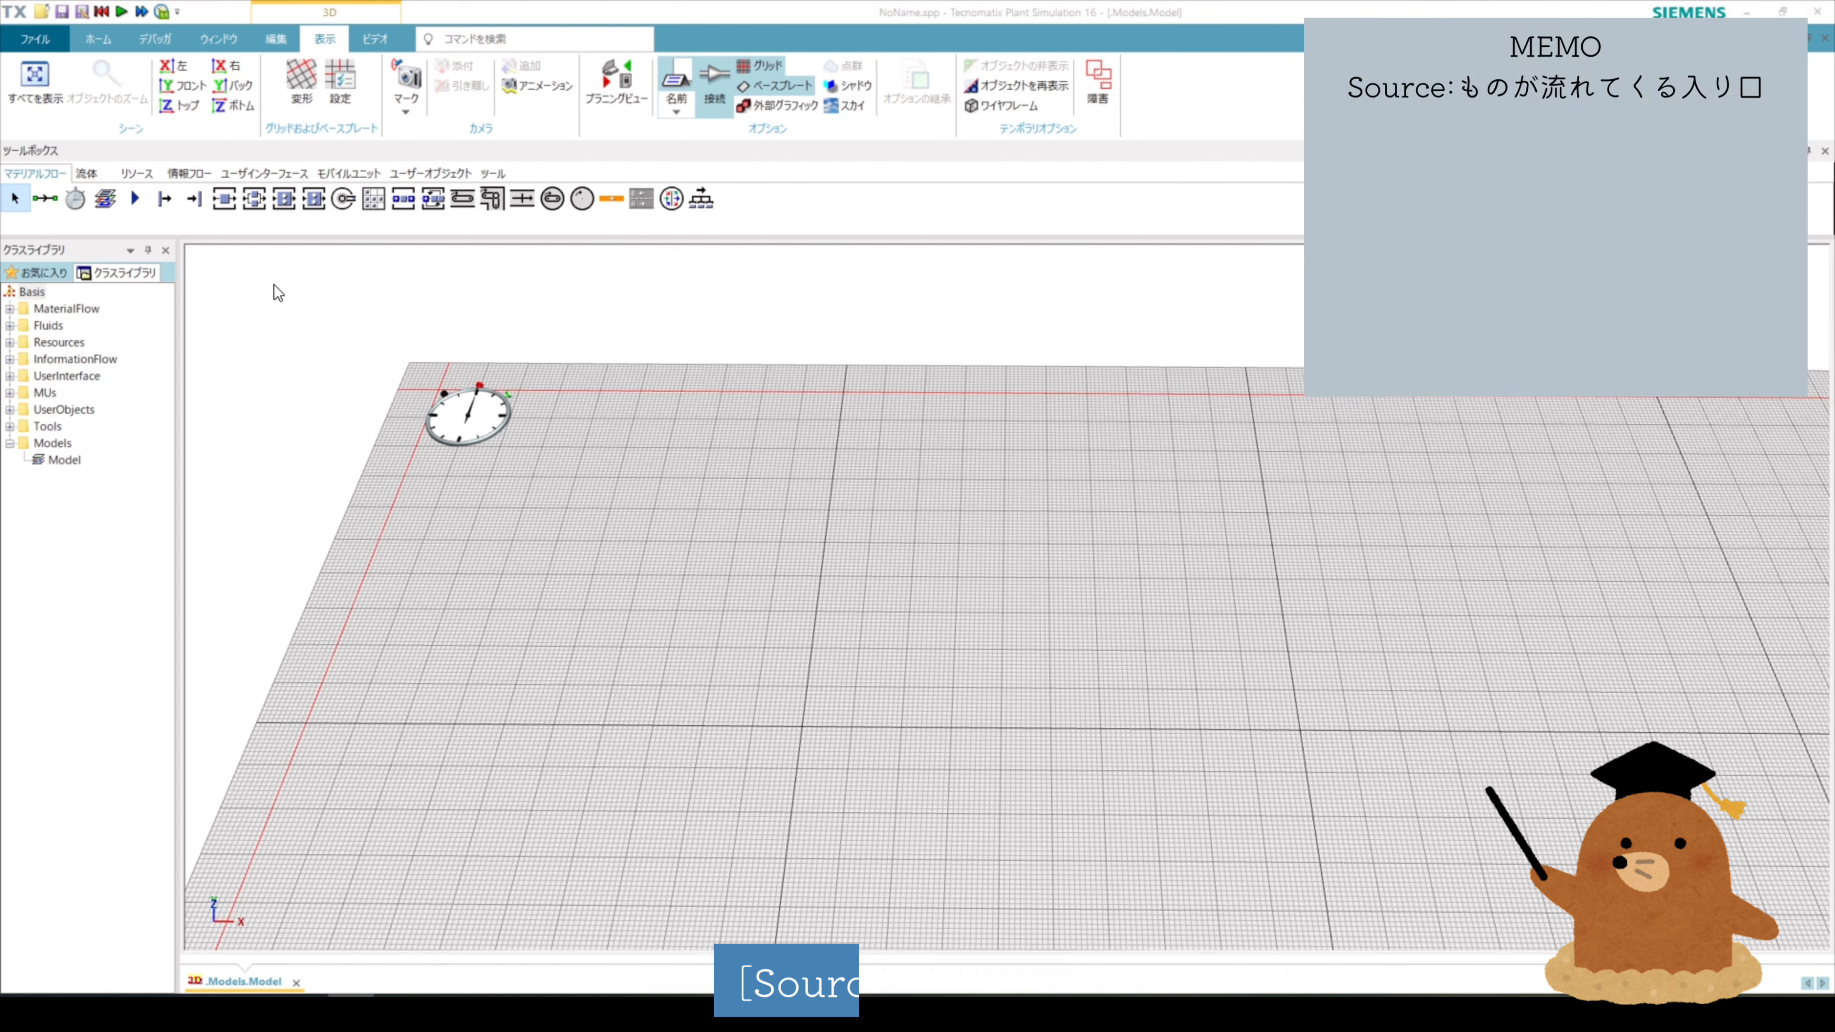
# Place a Source below the clock and a Station next to it in the 3D model
pyautogui.moveTo(166, 204); pyautogui.dragTo(613, 591)
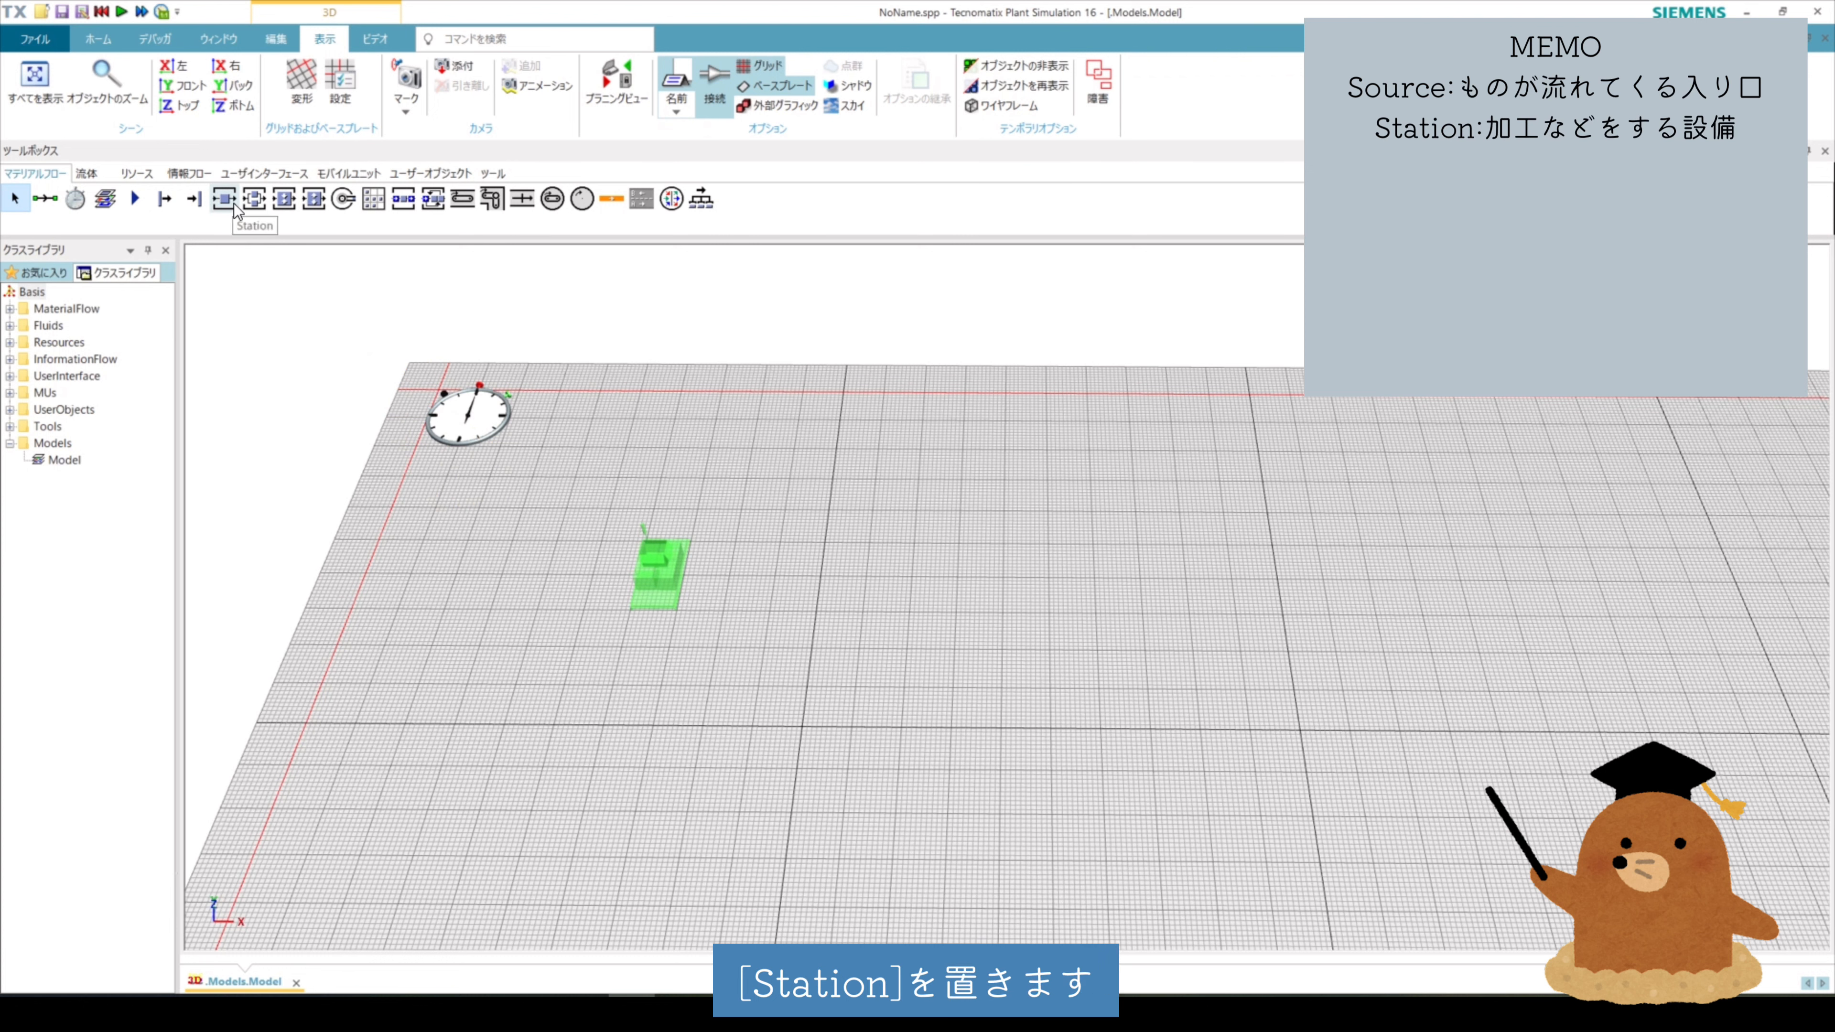
pyautogui.moveTo(233, 207); pyautogui.dragTo(819, 581)
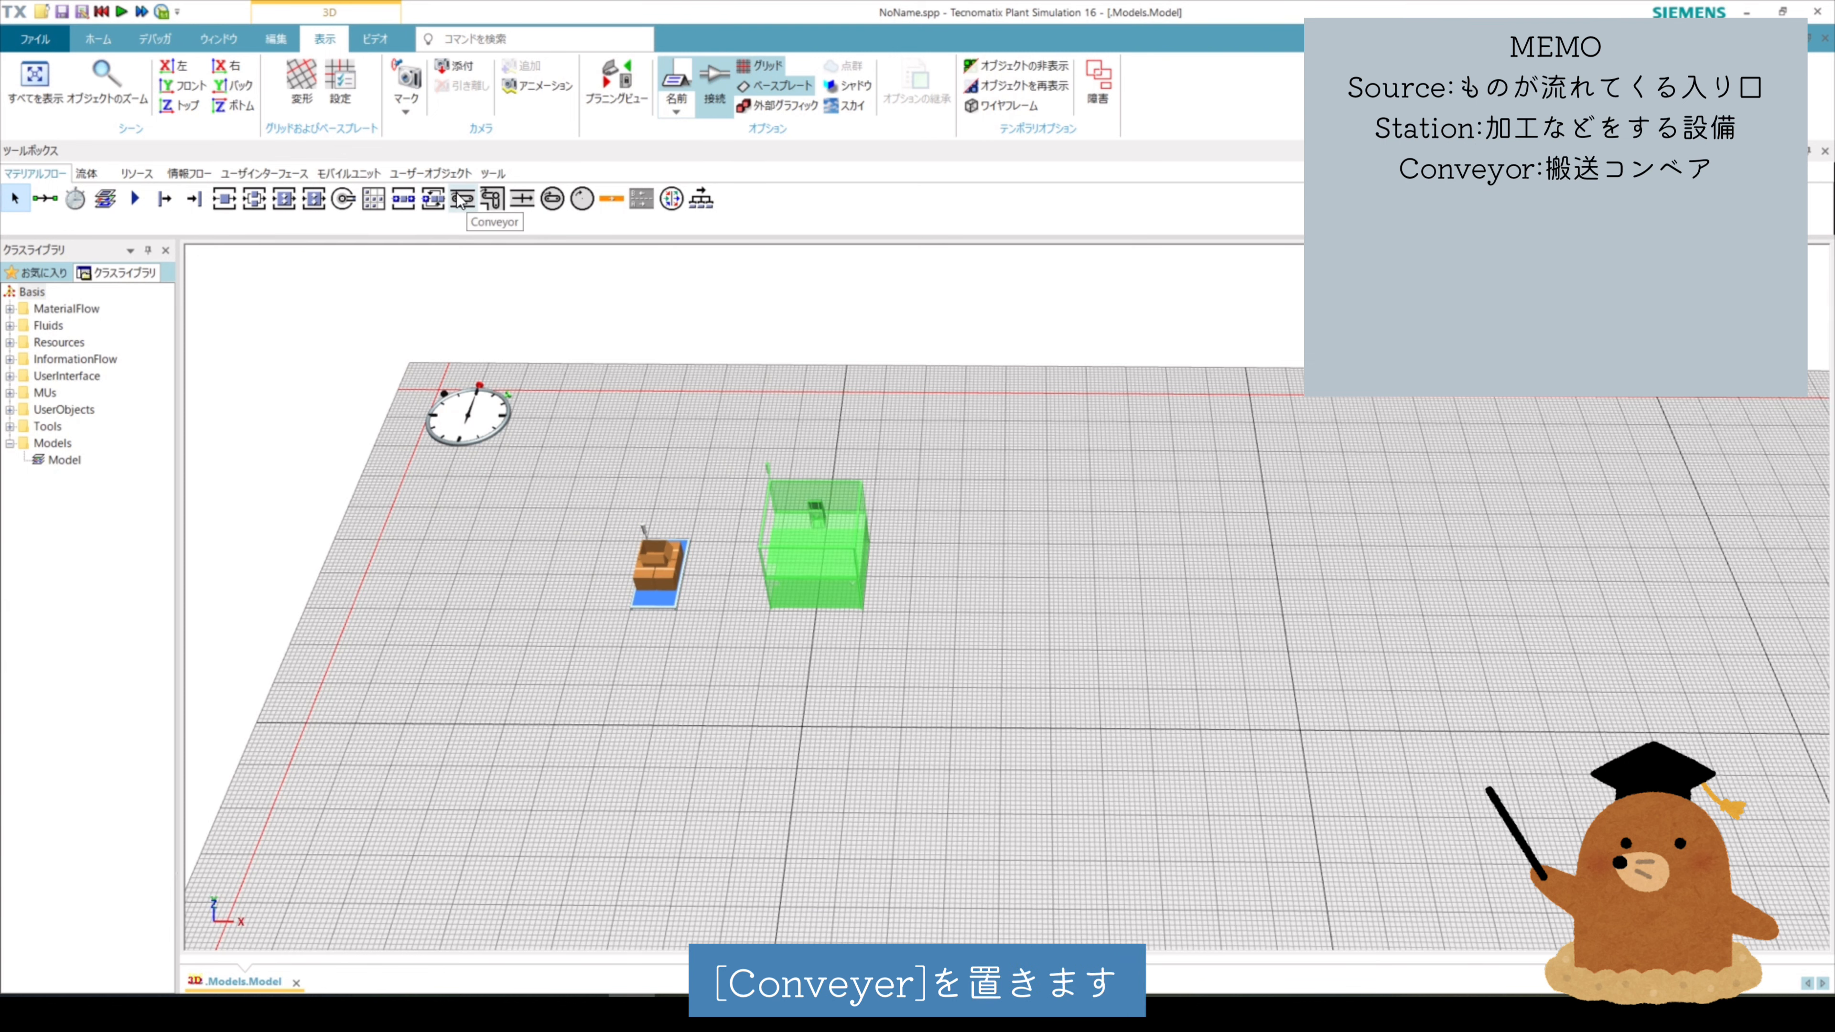
# Draw a straight Conveyor about 7 m long, starting just after the Station and running along the X axis
pyautogui.click(461, 199)
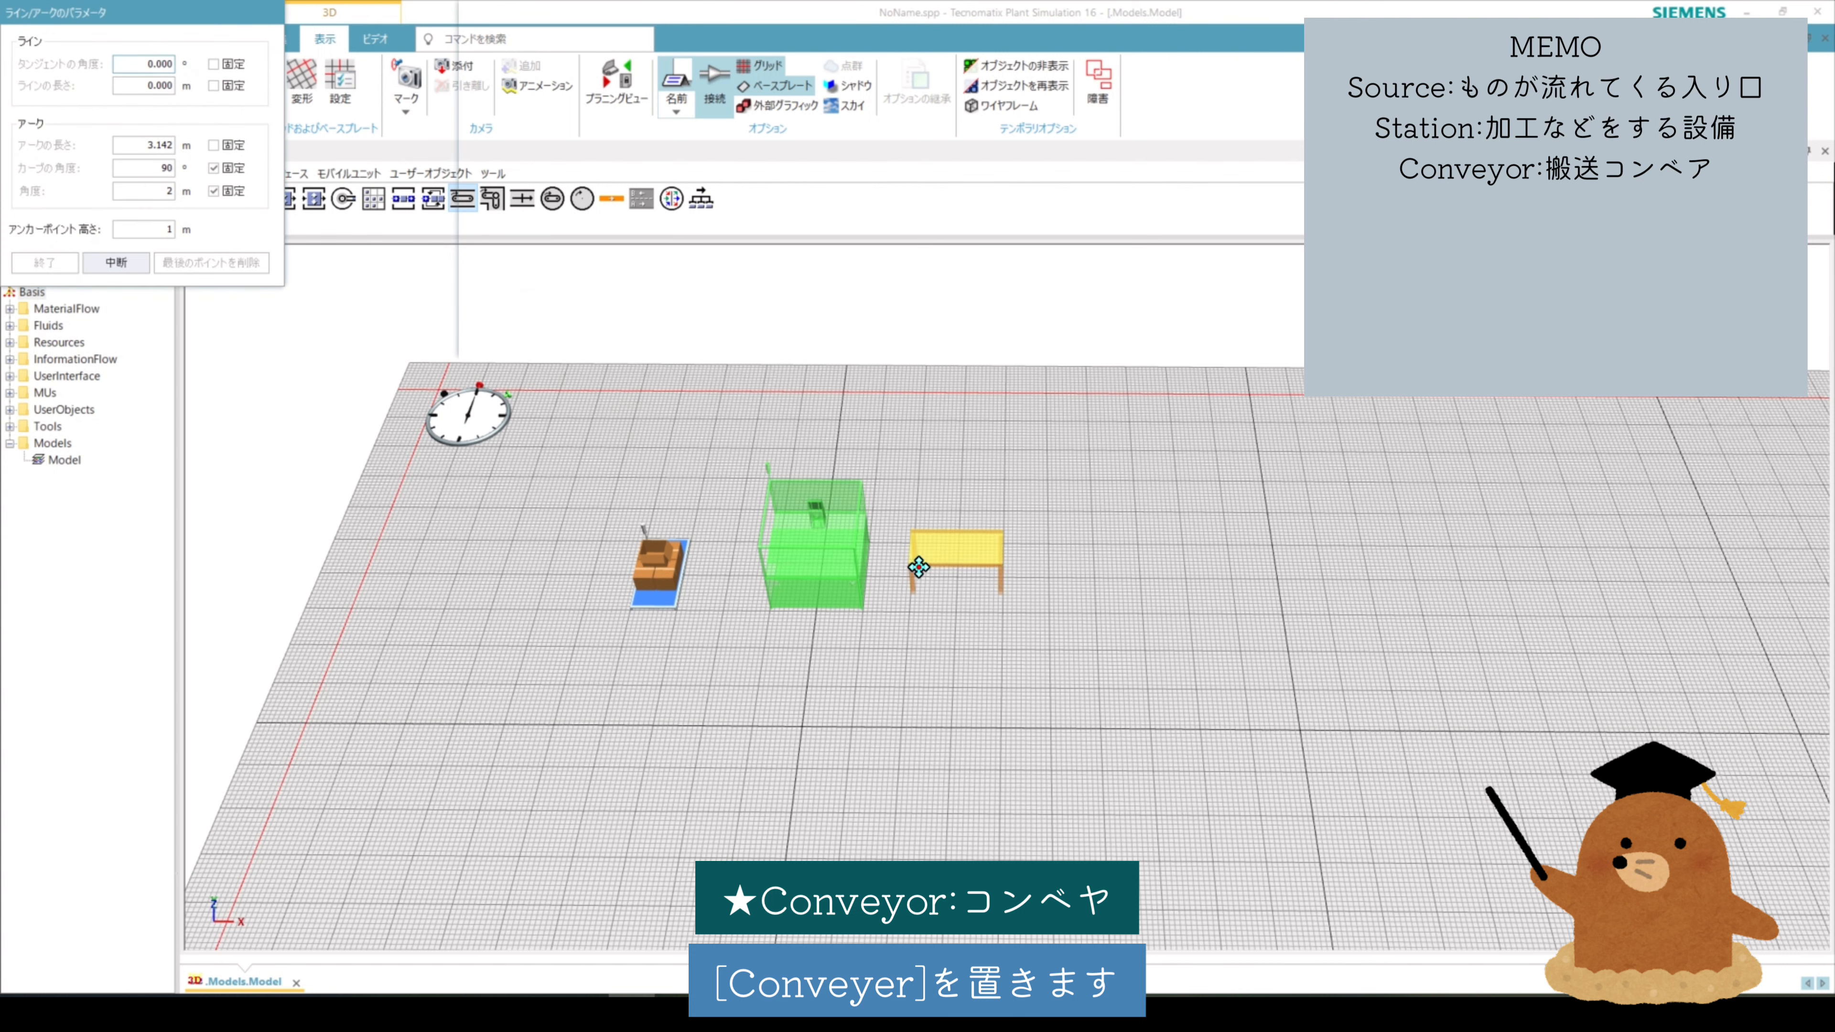
pyautogui.click(919, 568)
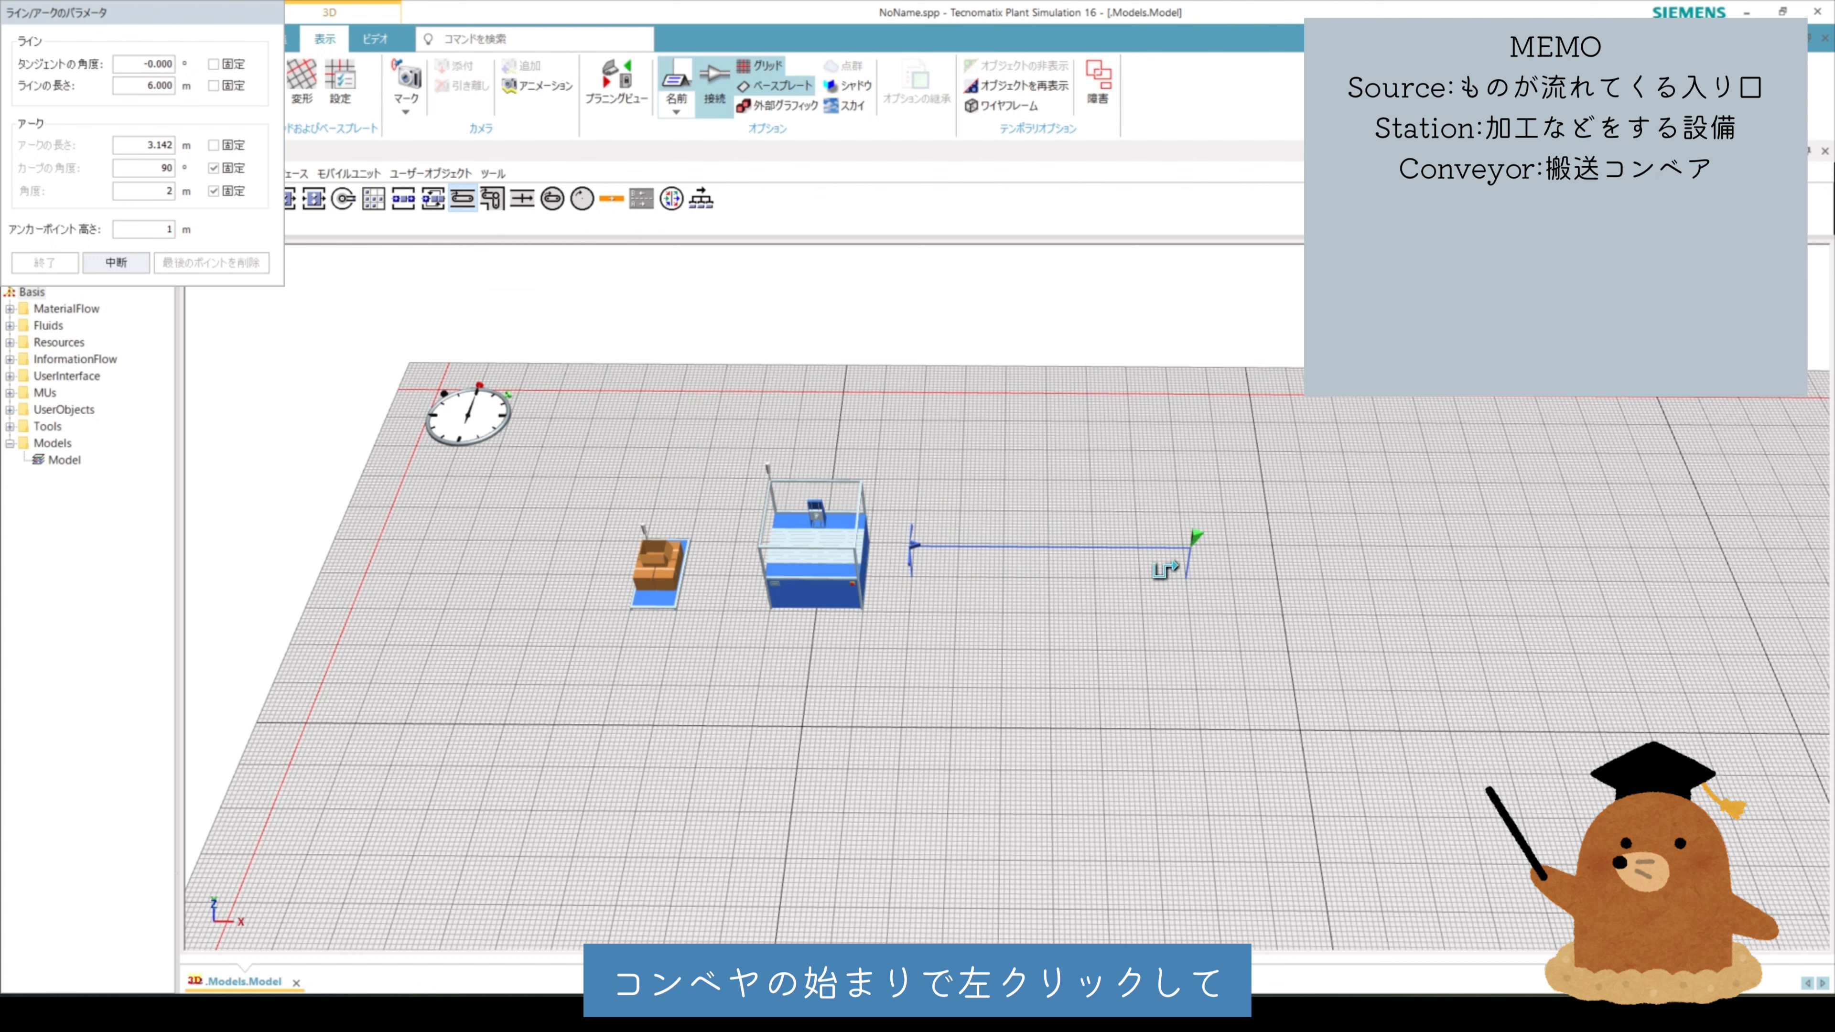
pyautogui.click(1208, 573)
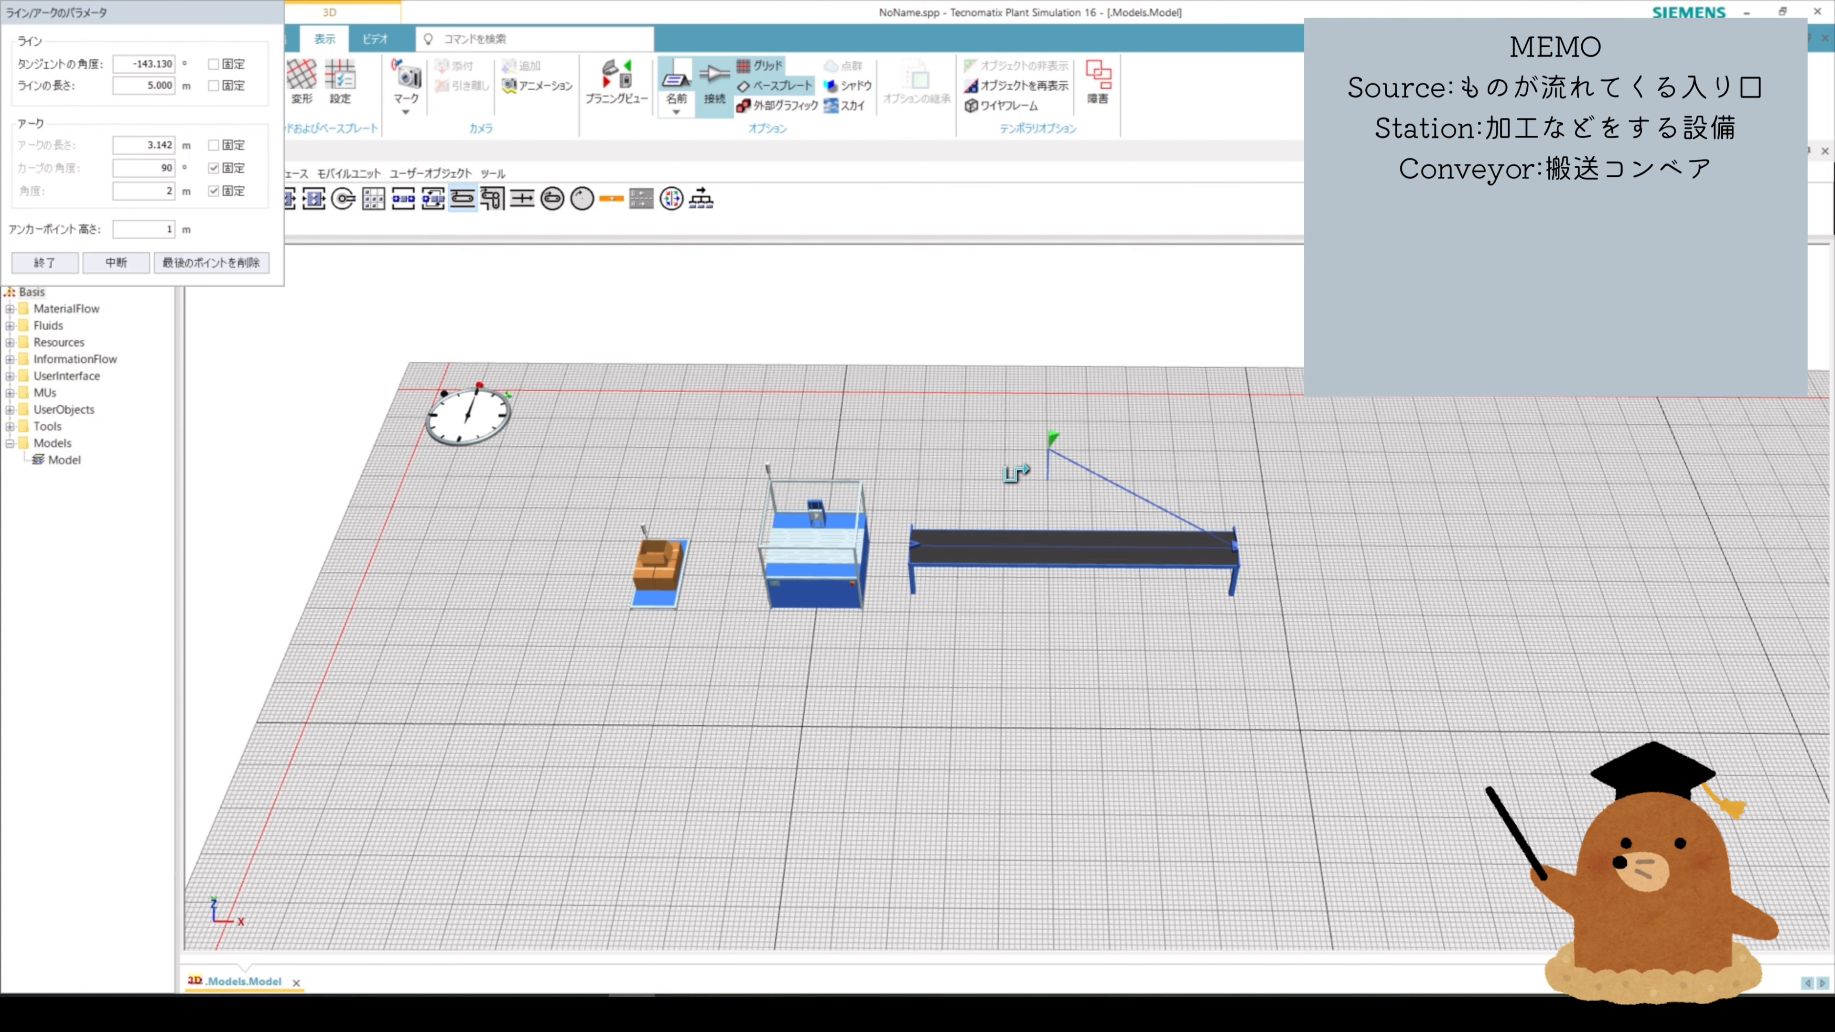
pyautogui.rightClick(1062, 463)
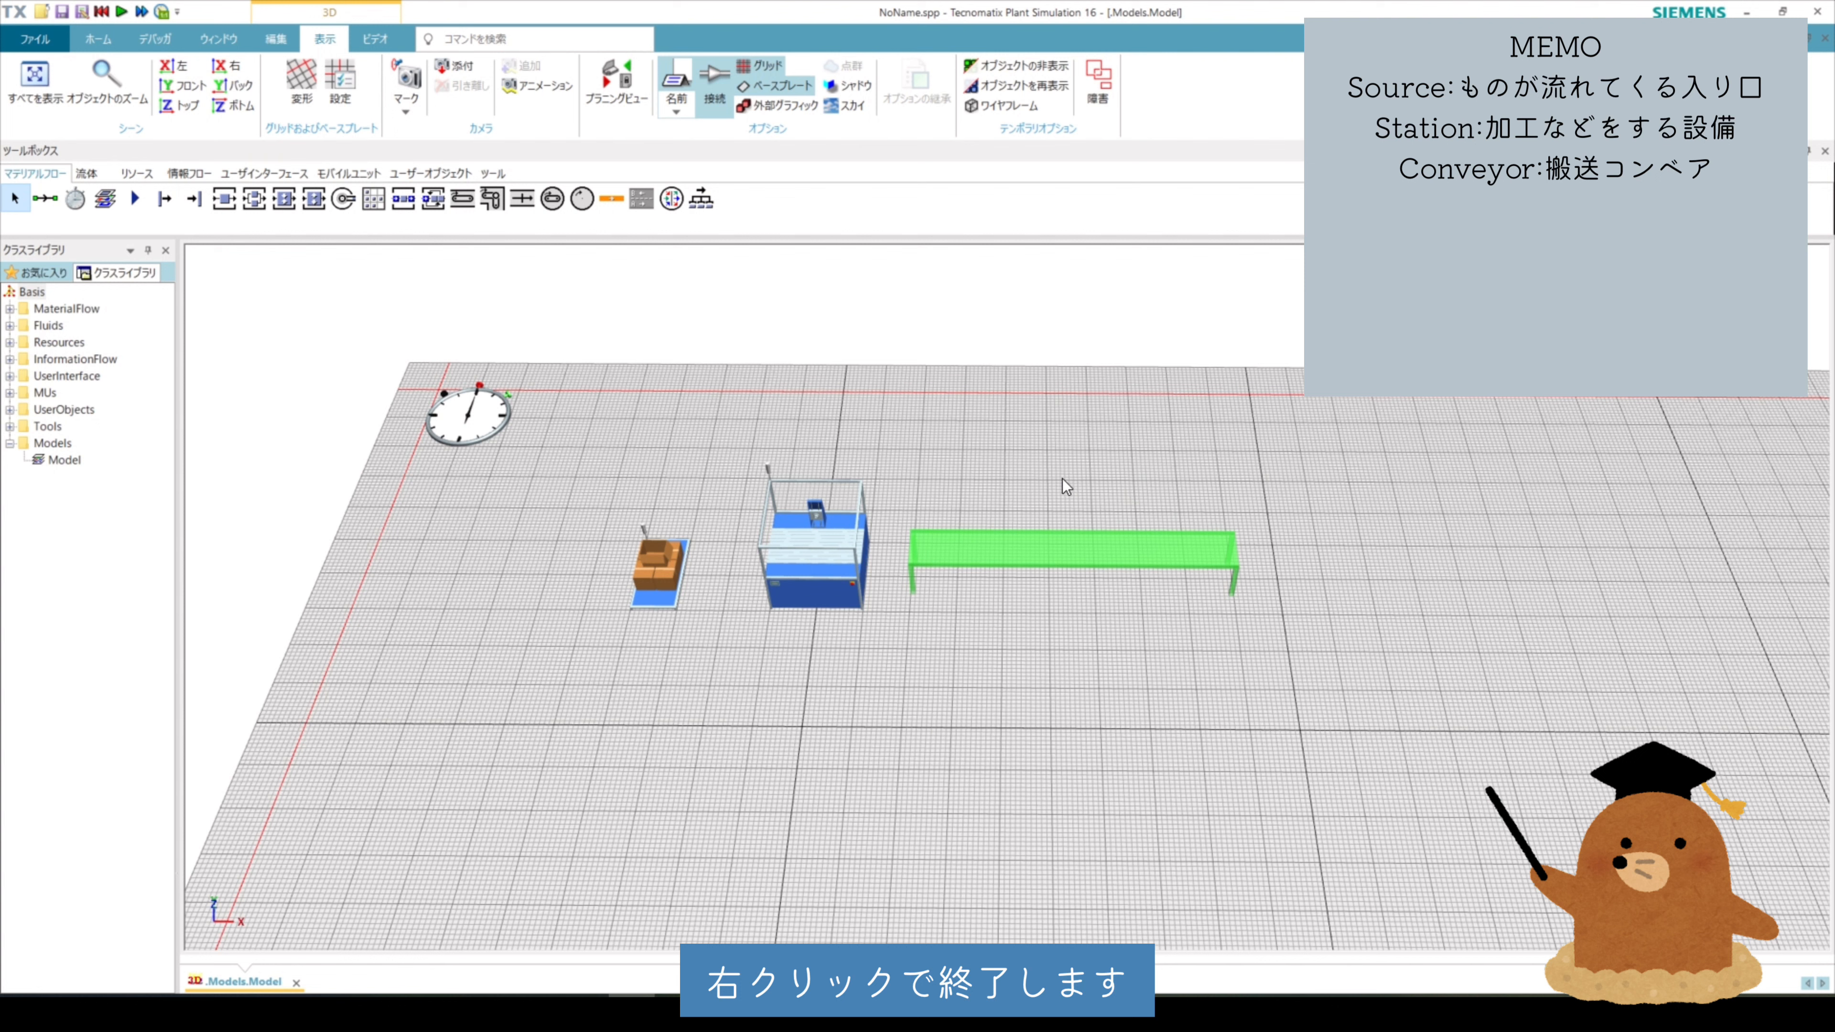
# Place a second Station past the conveyor's far end and a Drain at the end of the line
pyautogui.moveTo(230, 216); pyautogui.dragTo(1372, 574)
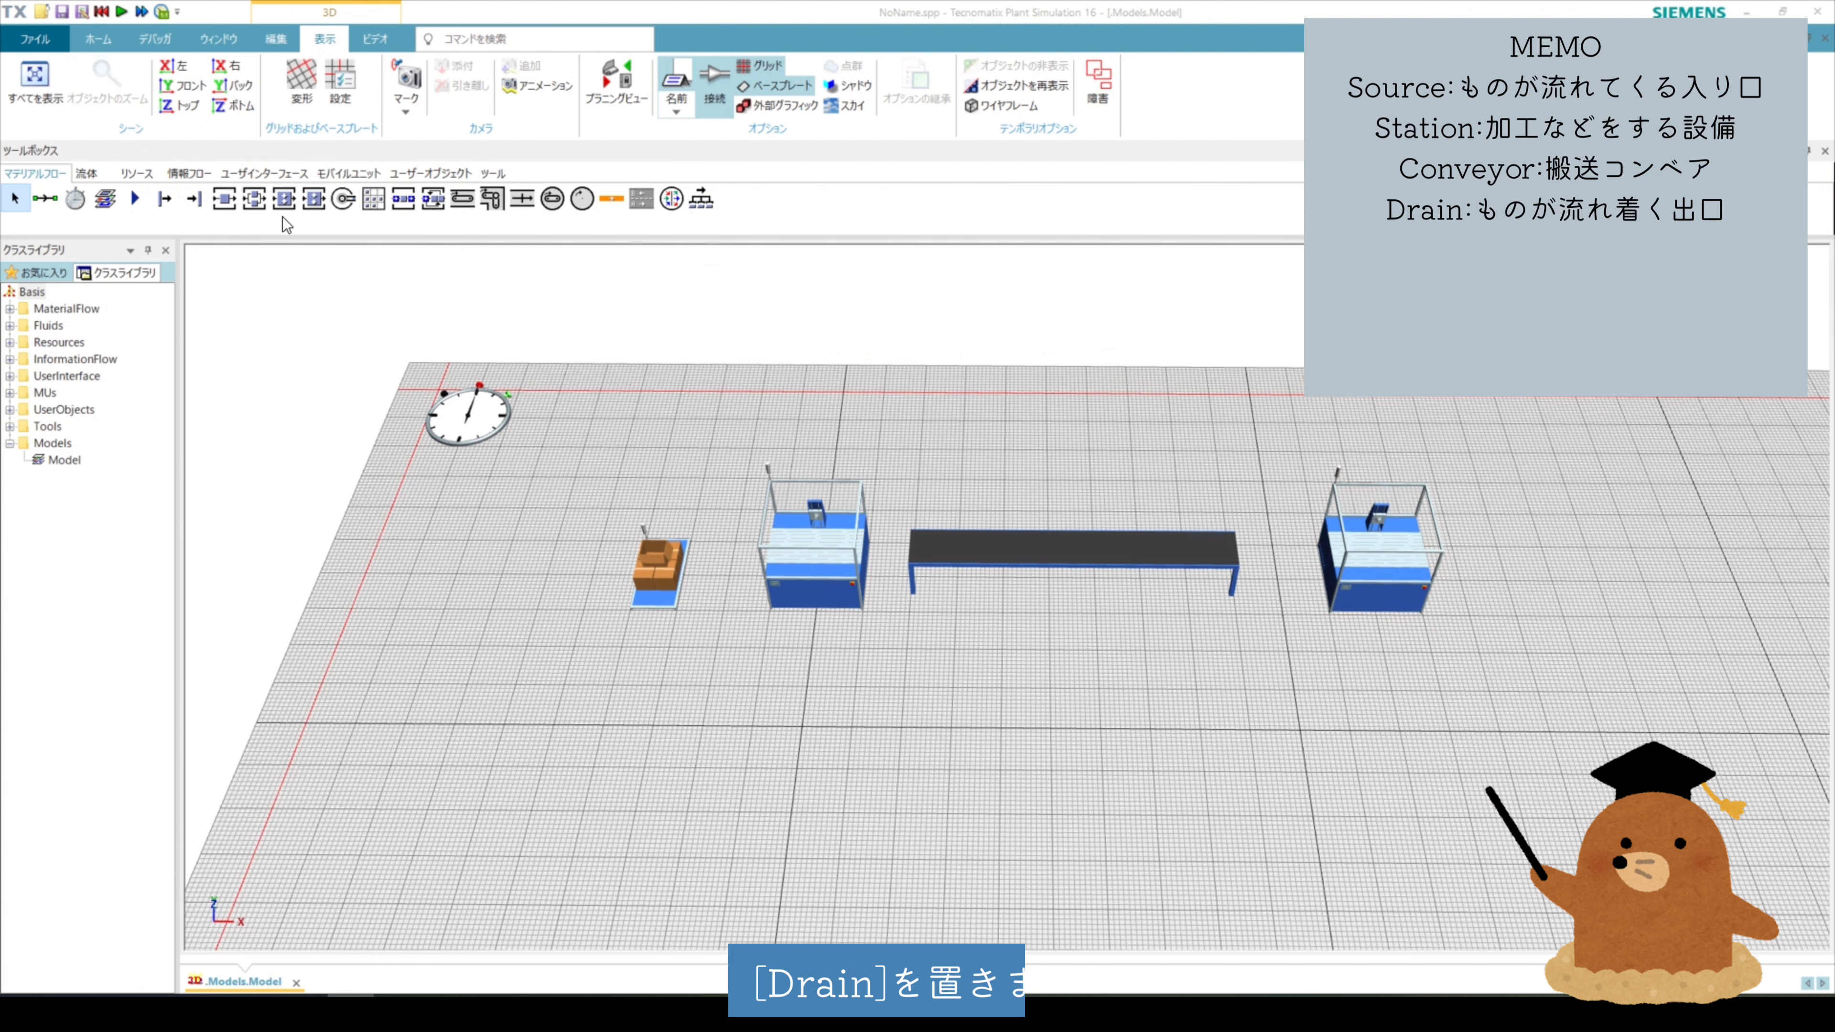
pyautogui.moveTo(193, 198); pyautogui.dragTo(1554, 569)
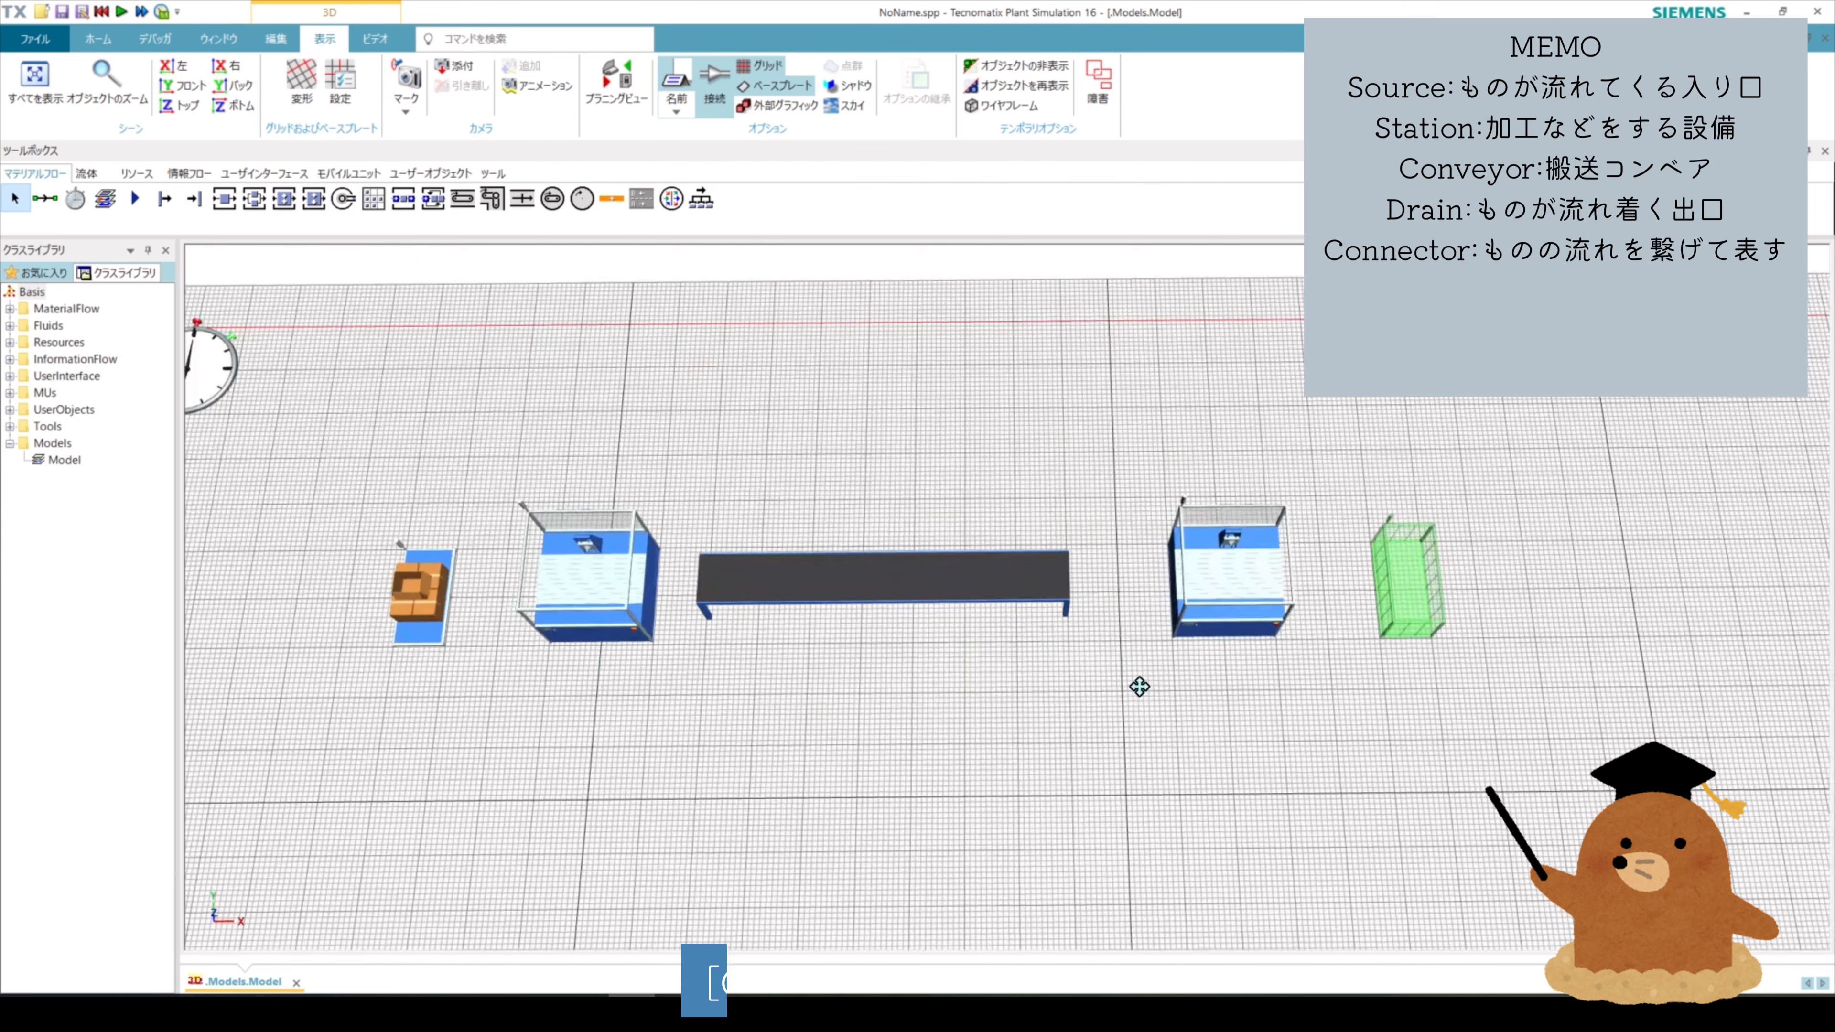
# Link the Source, first Station, Conveyor, second Station and Drain in sequence with Connectors
pyautogui.moveTo(1139, 687); pyautogui.dragTo(1261, 688)
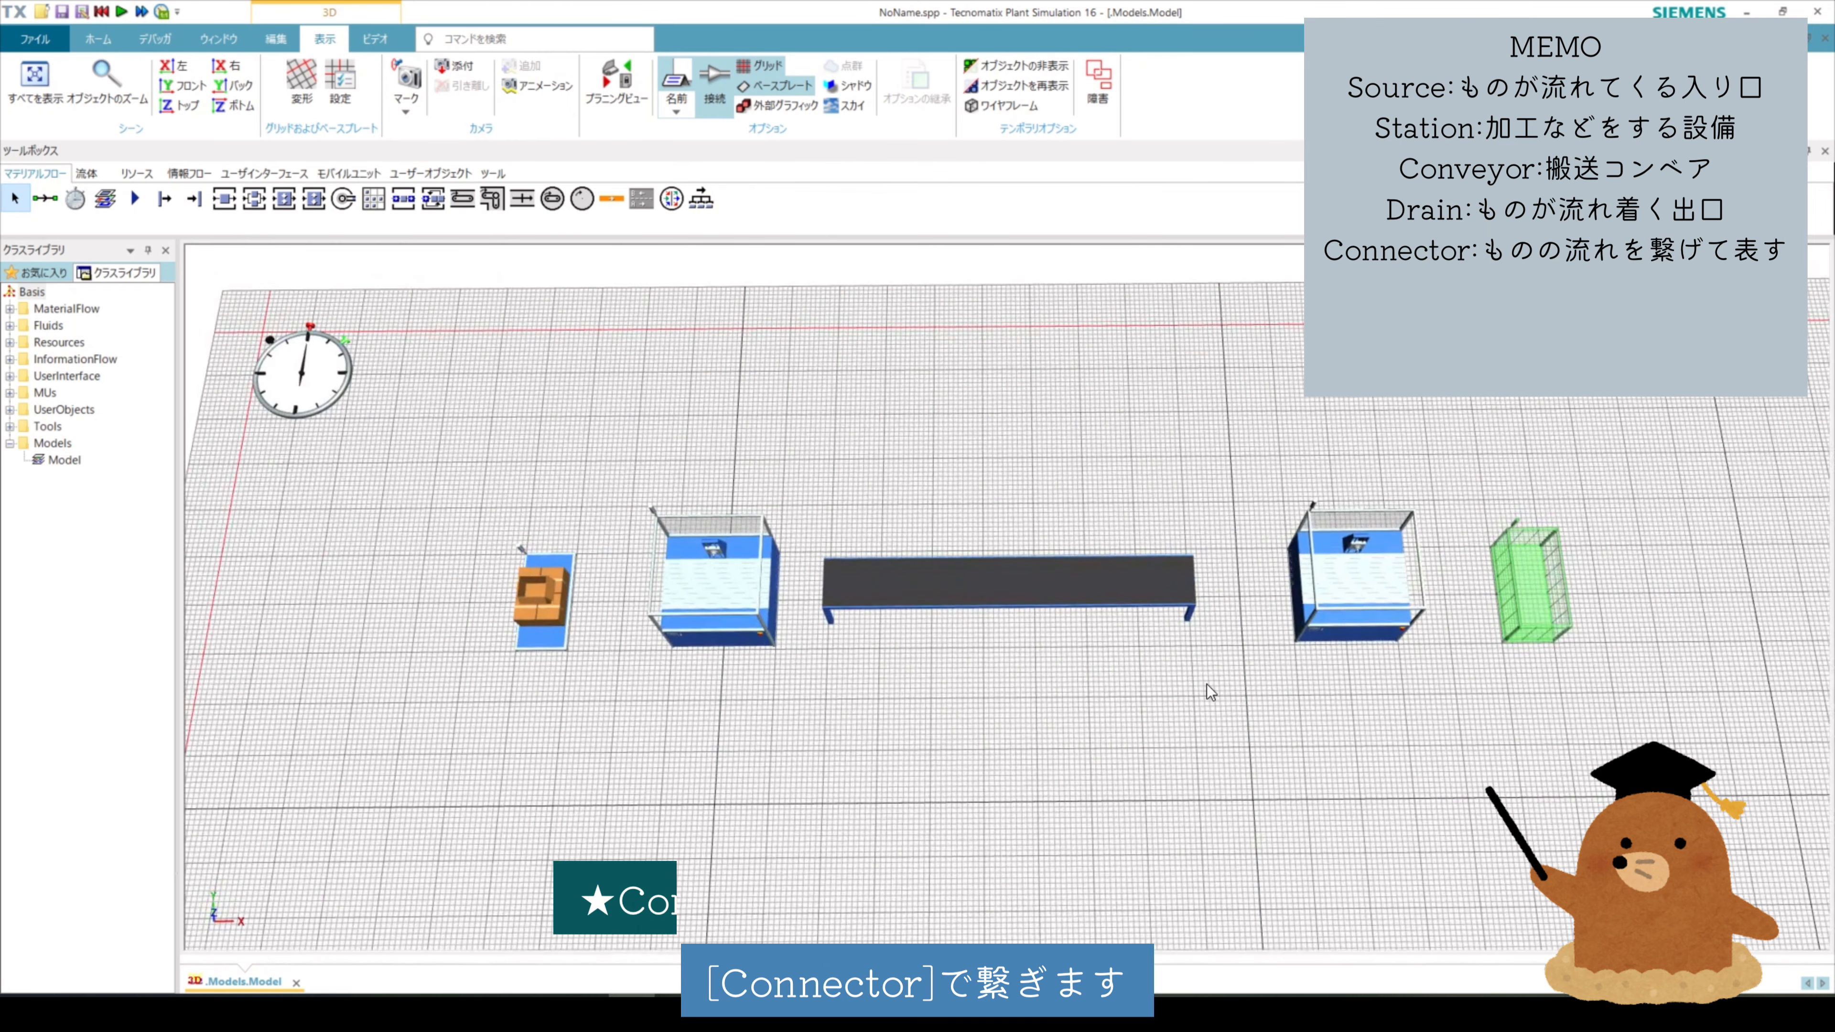
pyautogui.click(51, 193)
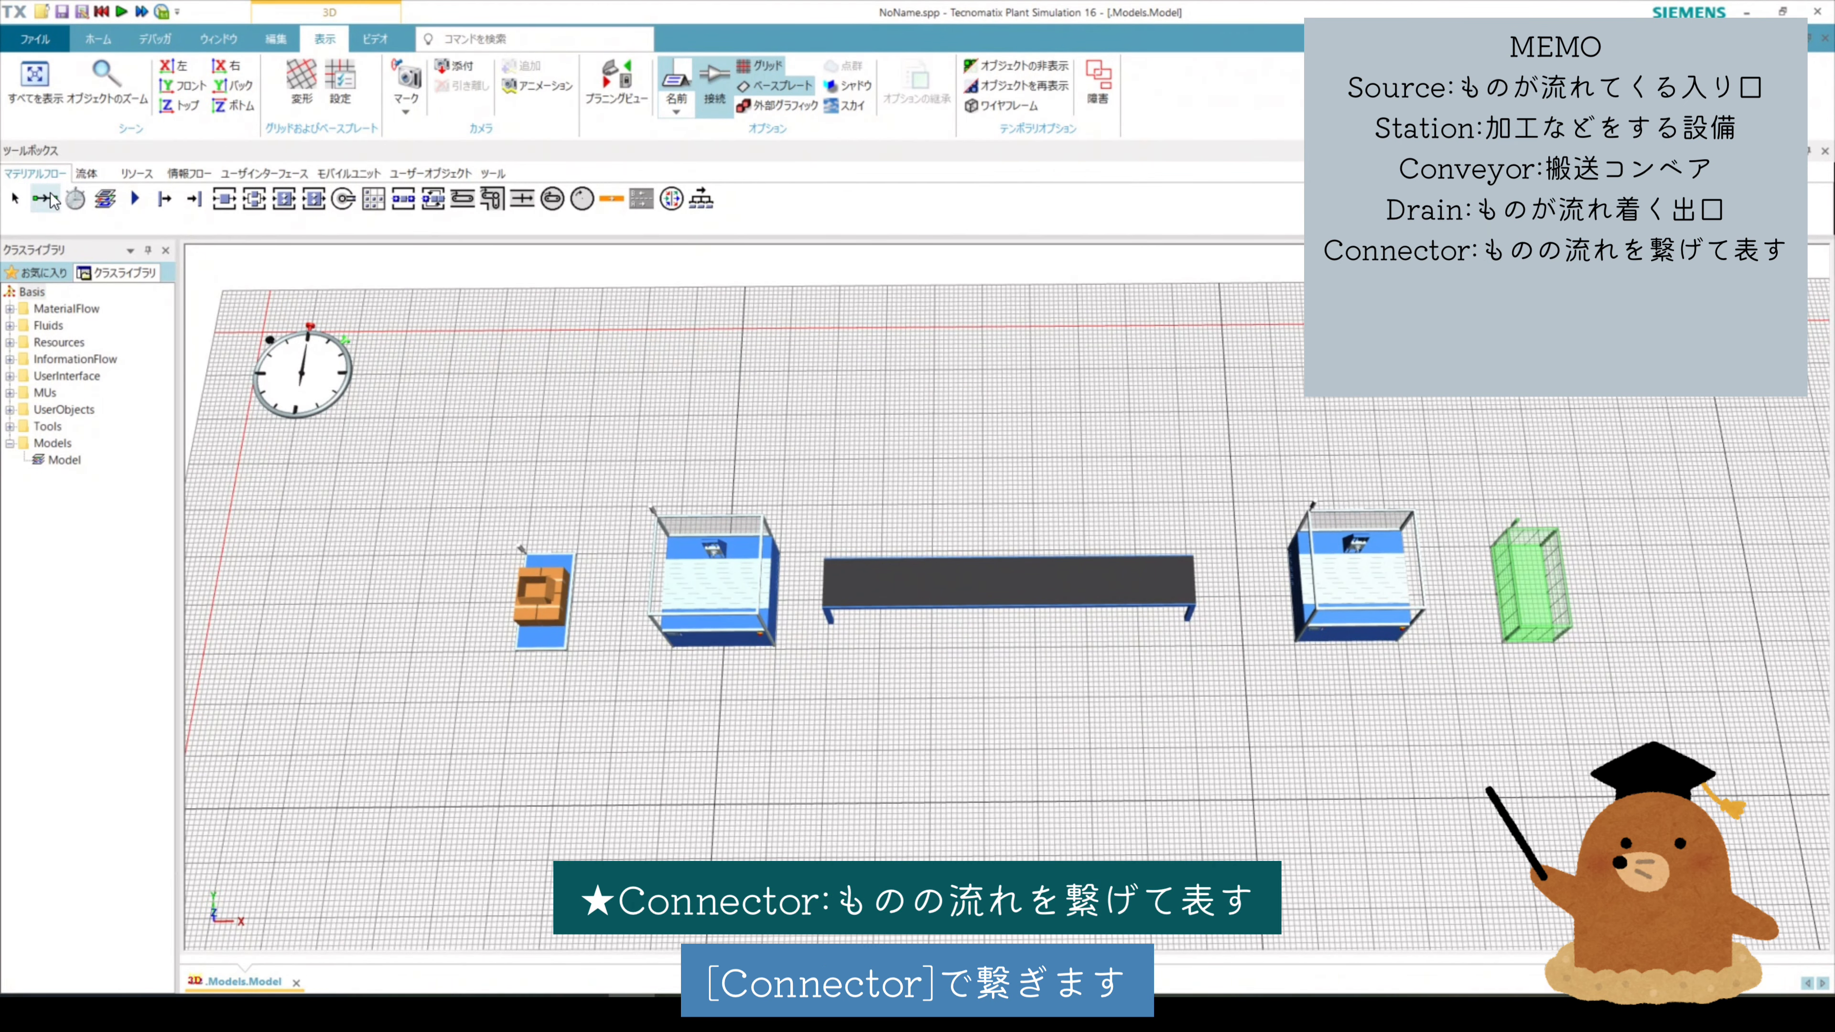
pyautogui.keyDown('ctrl'); pyautogui.click(539, 589); pyautogui.keyUp('ctrl')
pyautogui.keyDown('ctrl'); pyautogui.click(697, 591); pyautogui.keyUp('ctrl')
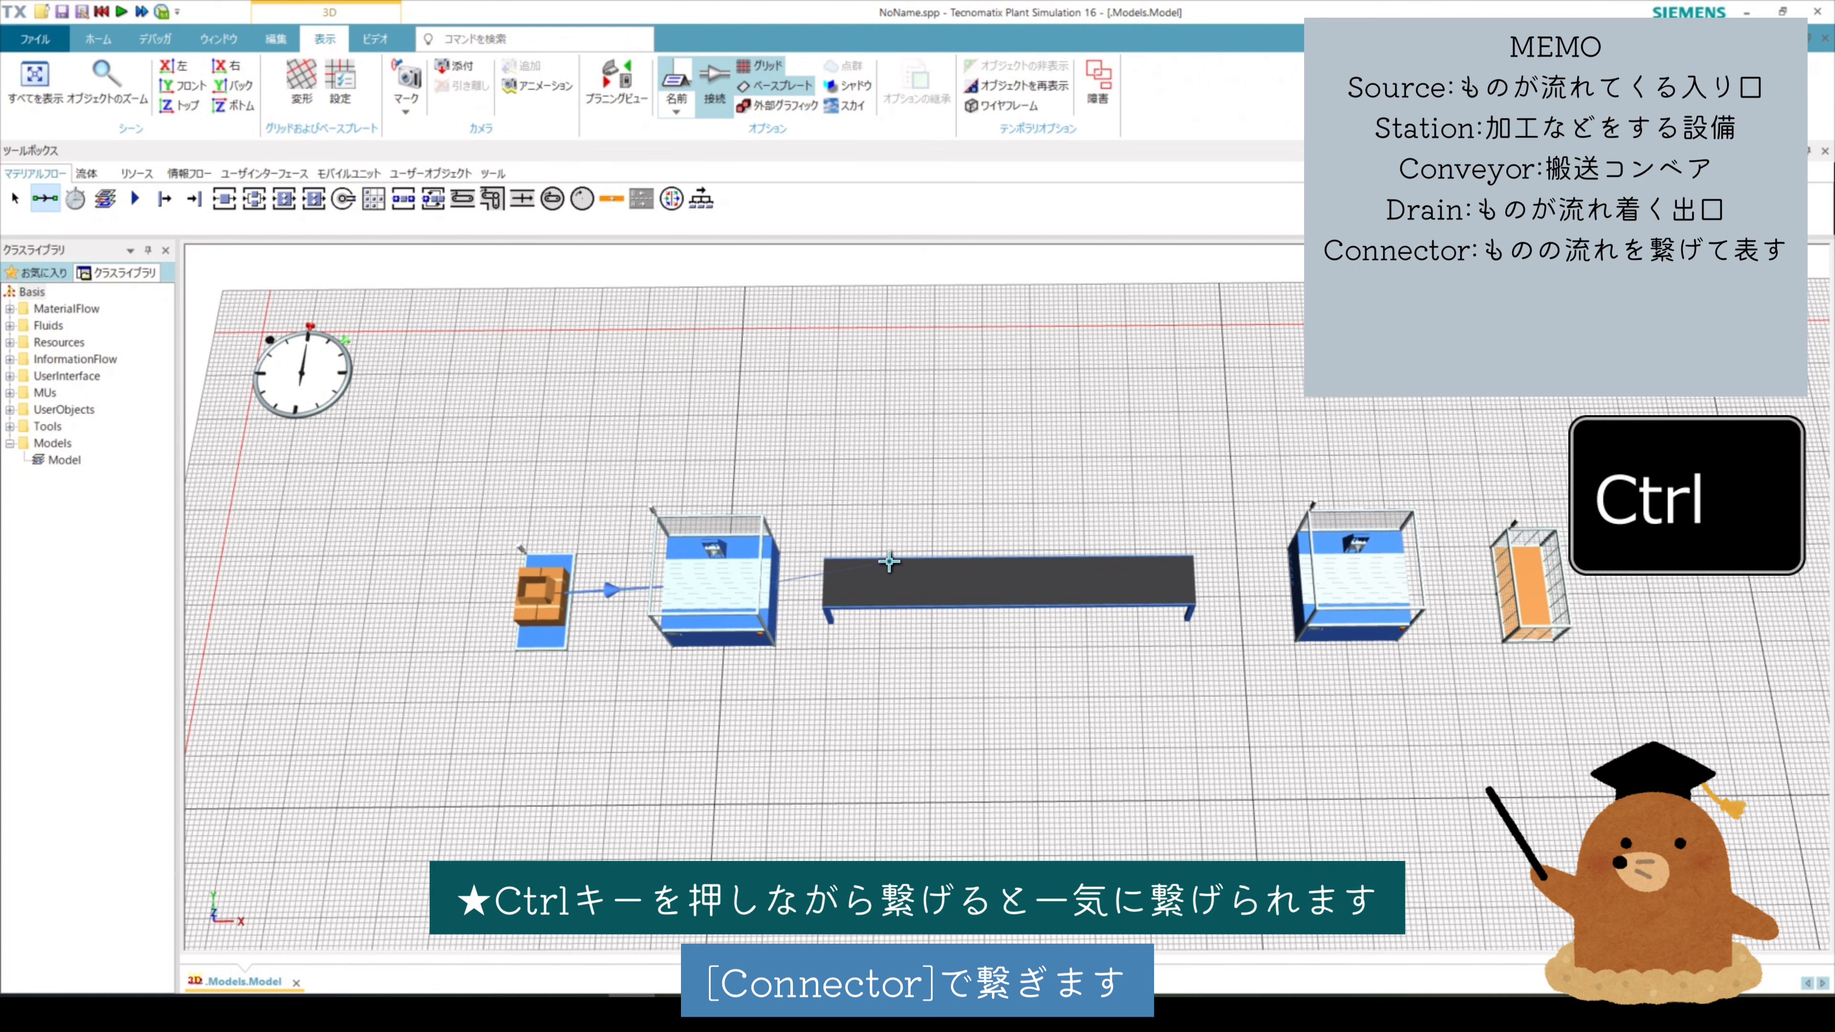
pyautogui.keyDown('ctrl'); pyautogui.click(875, 578); pyautogui.keyUp('ctrl')
pyautogui.keyDown('ctrl'); pyautogui.click(1376, 576); pyautogui.keyUp('ctrl')
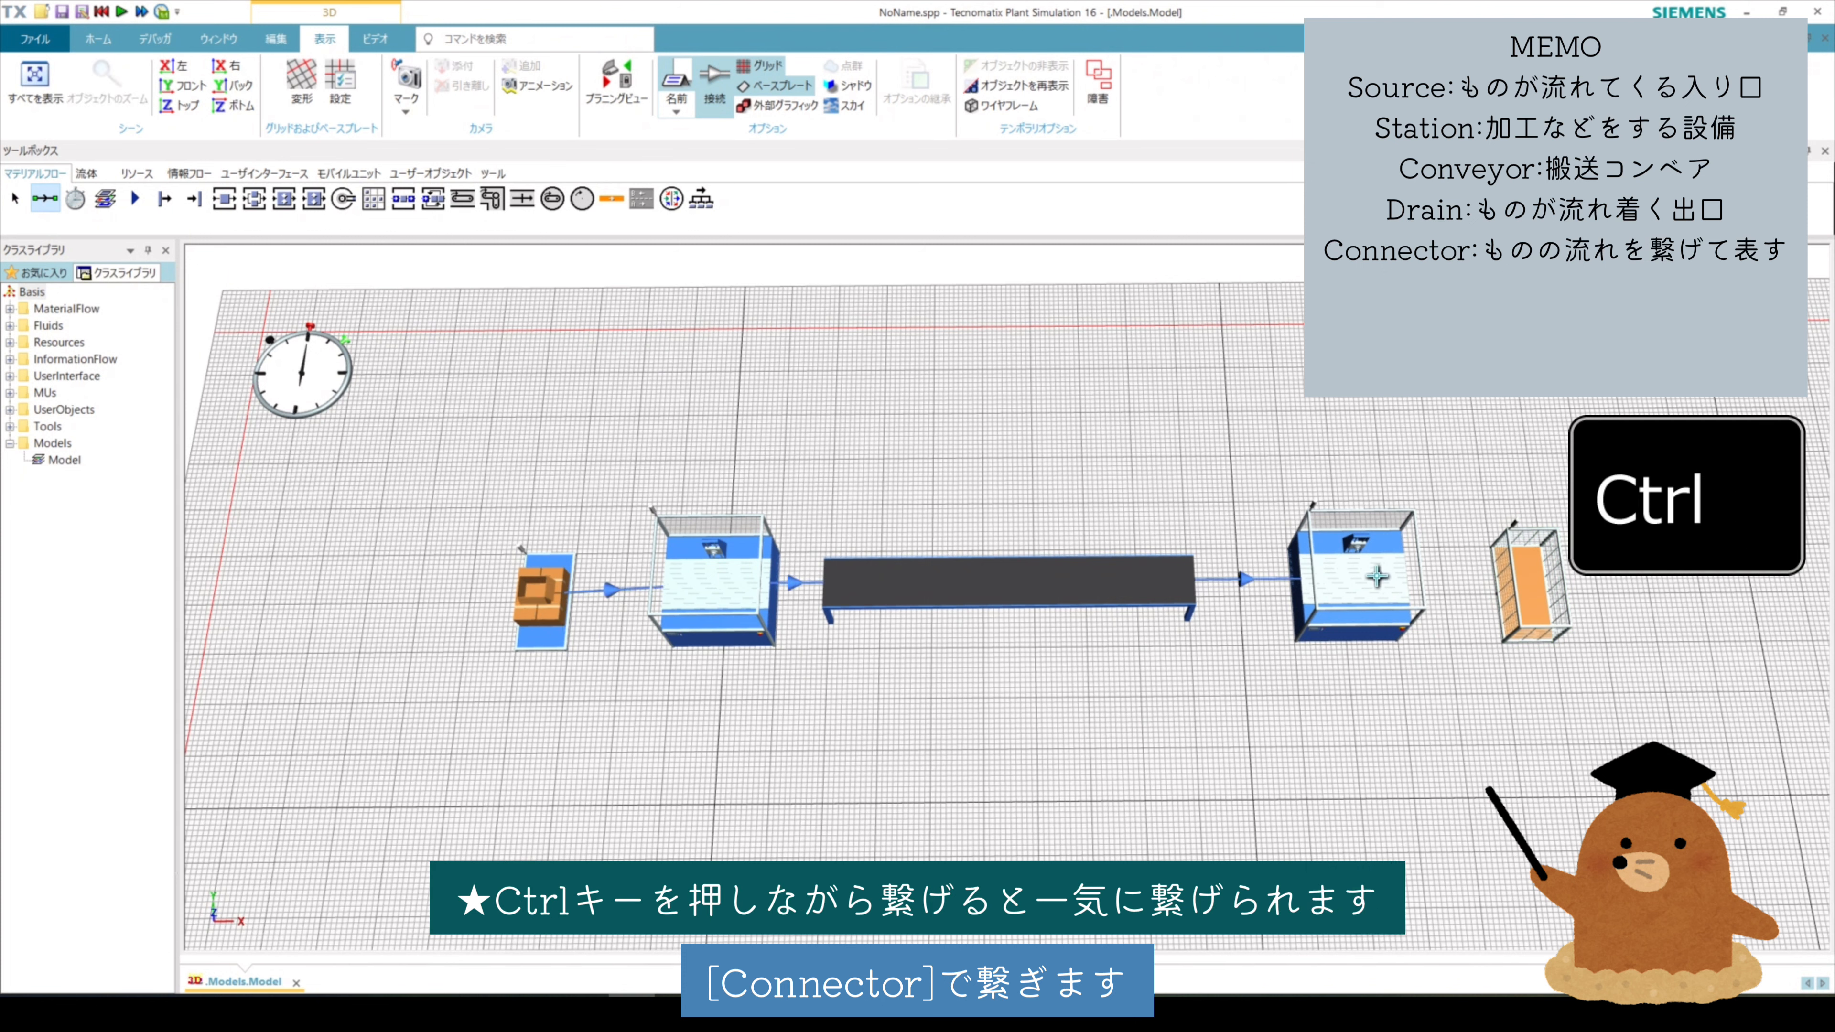
pyautogui.keyDown('ctrl'); pyautogui.click(1523, 586); pyautogui.keyUp('ctrl')
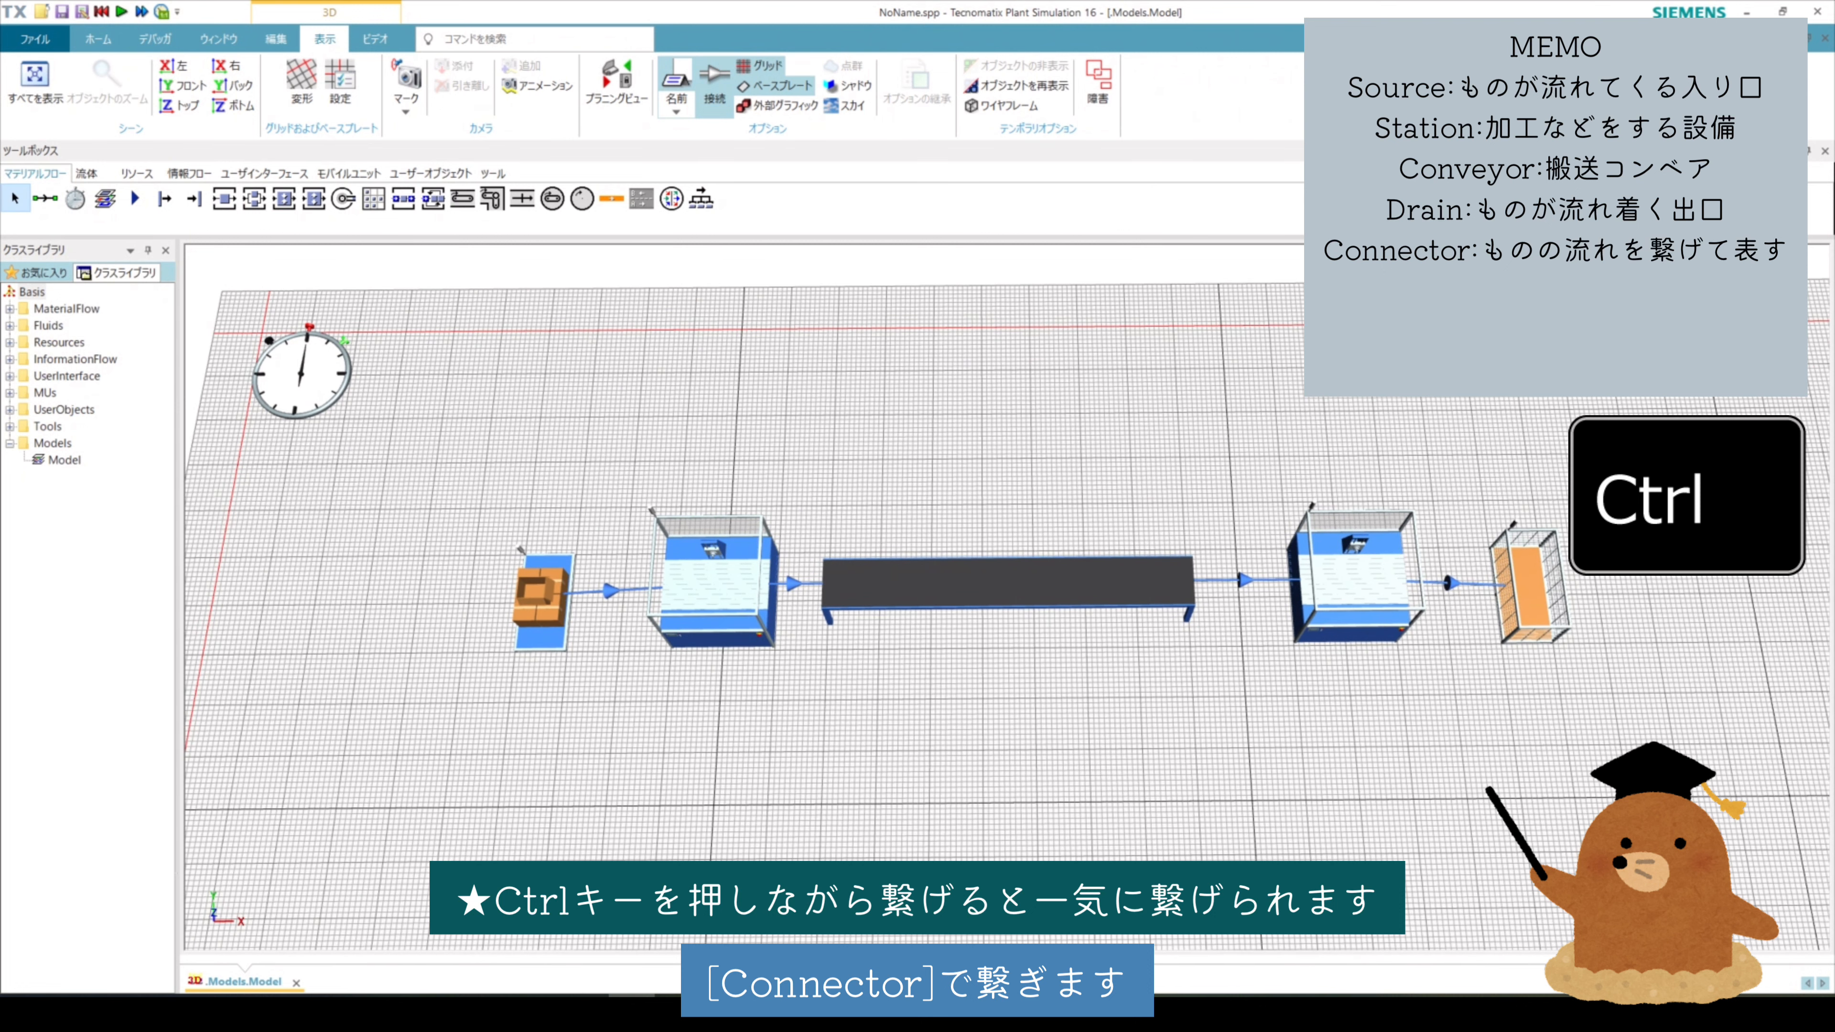
pyautogui.click(350, 1012)
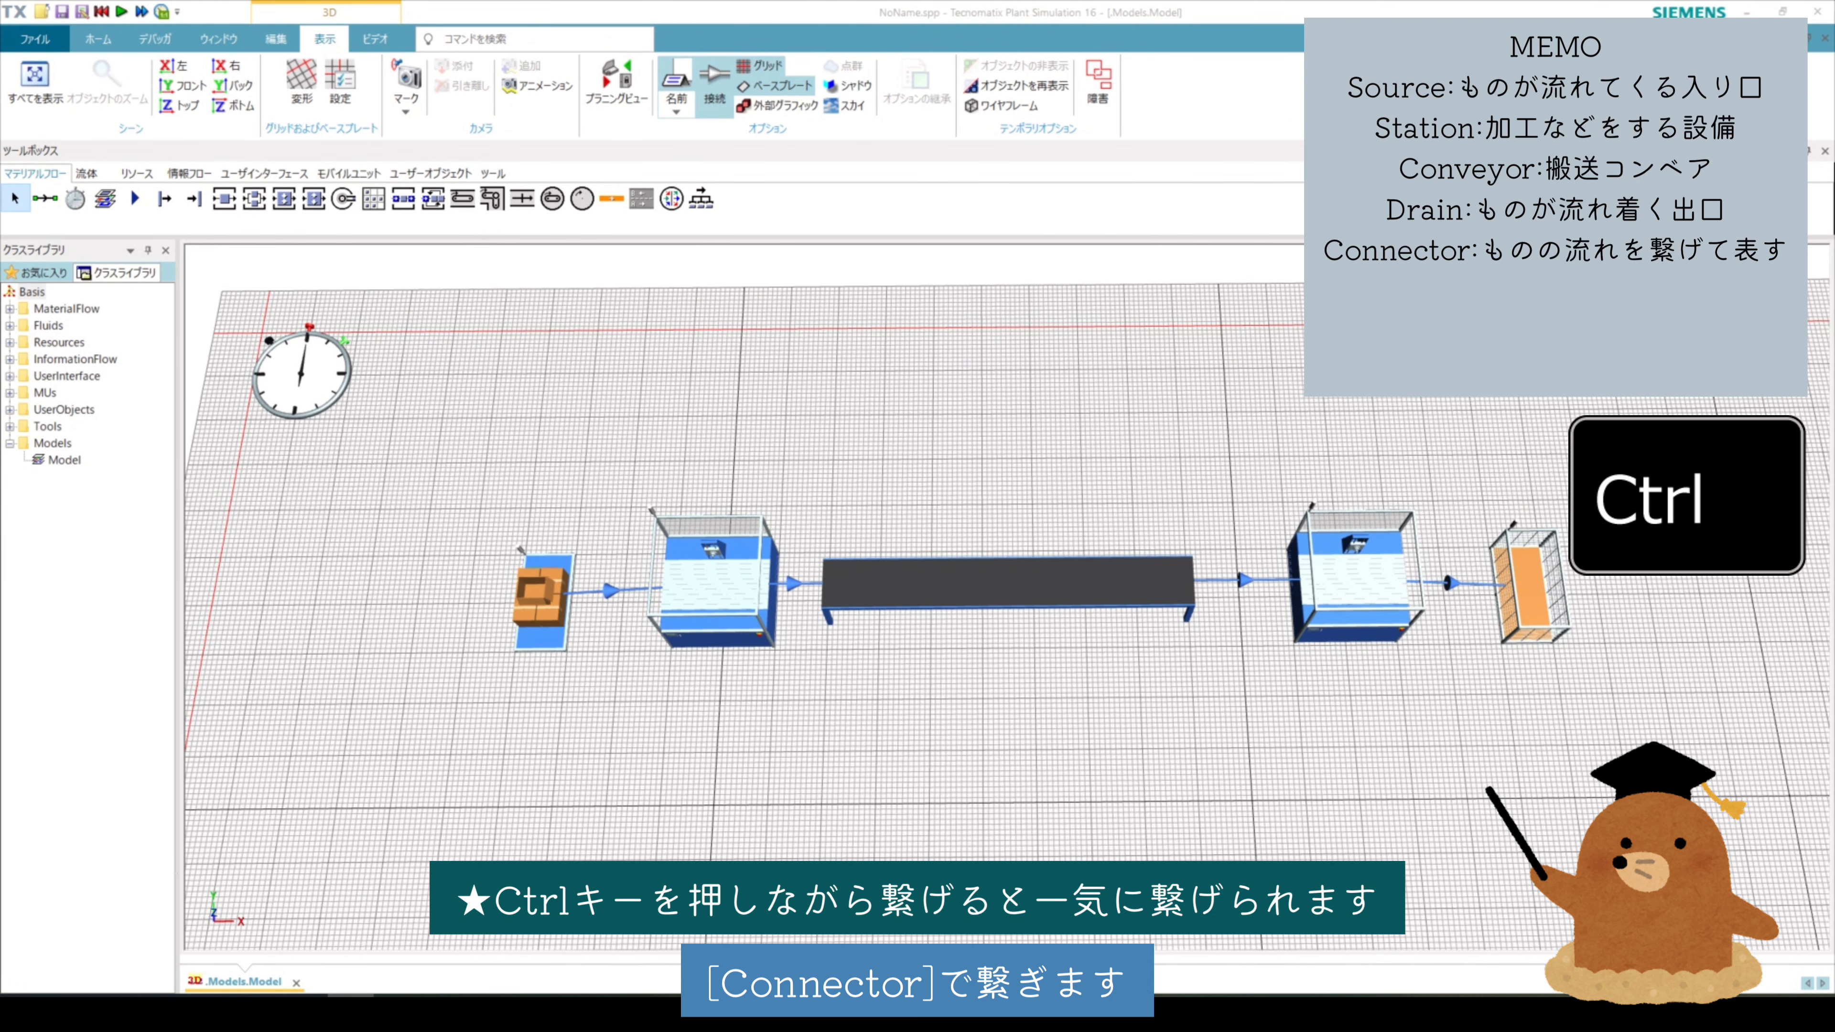
# Lower the simulation speed in the EventController, and reset and start the simulation
pyautogui.doubleClick(302, 348)
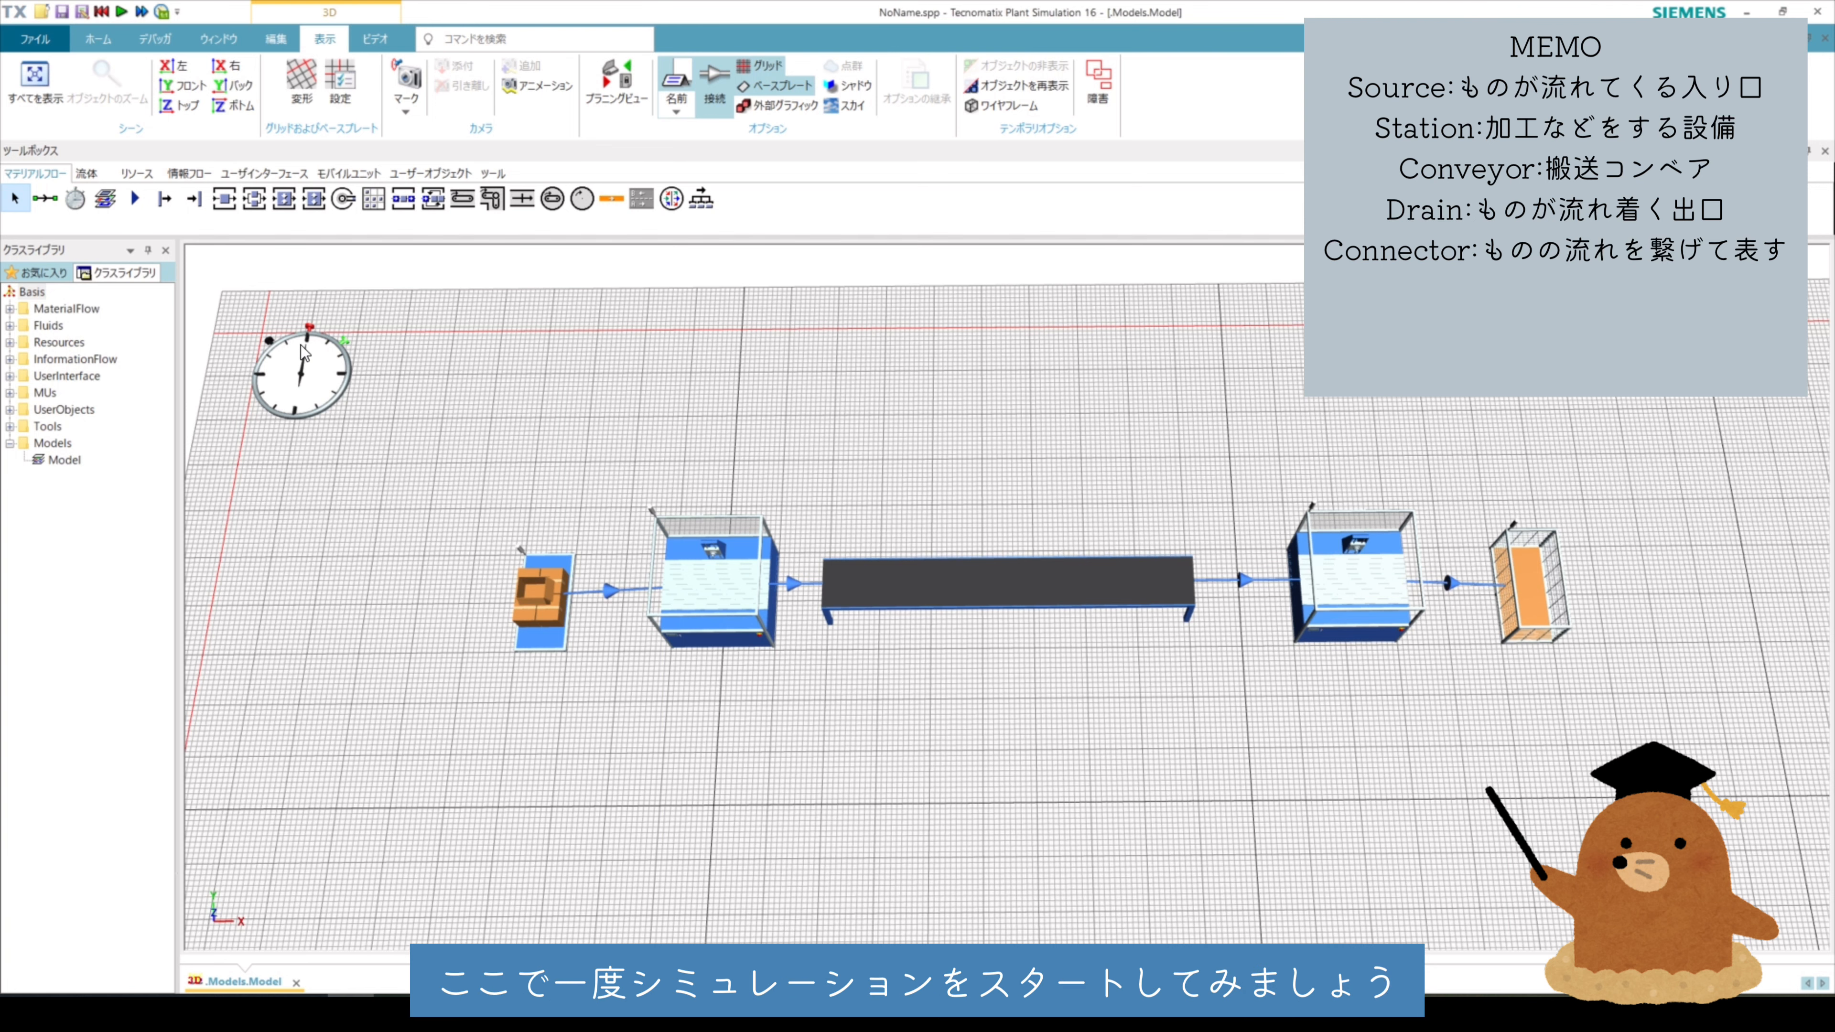
pyautogui.moveTo(878, 376); pyautogui.dragTo(540, 166)
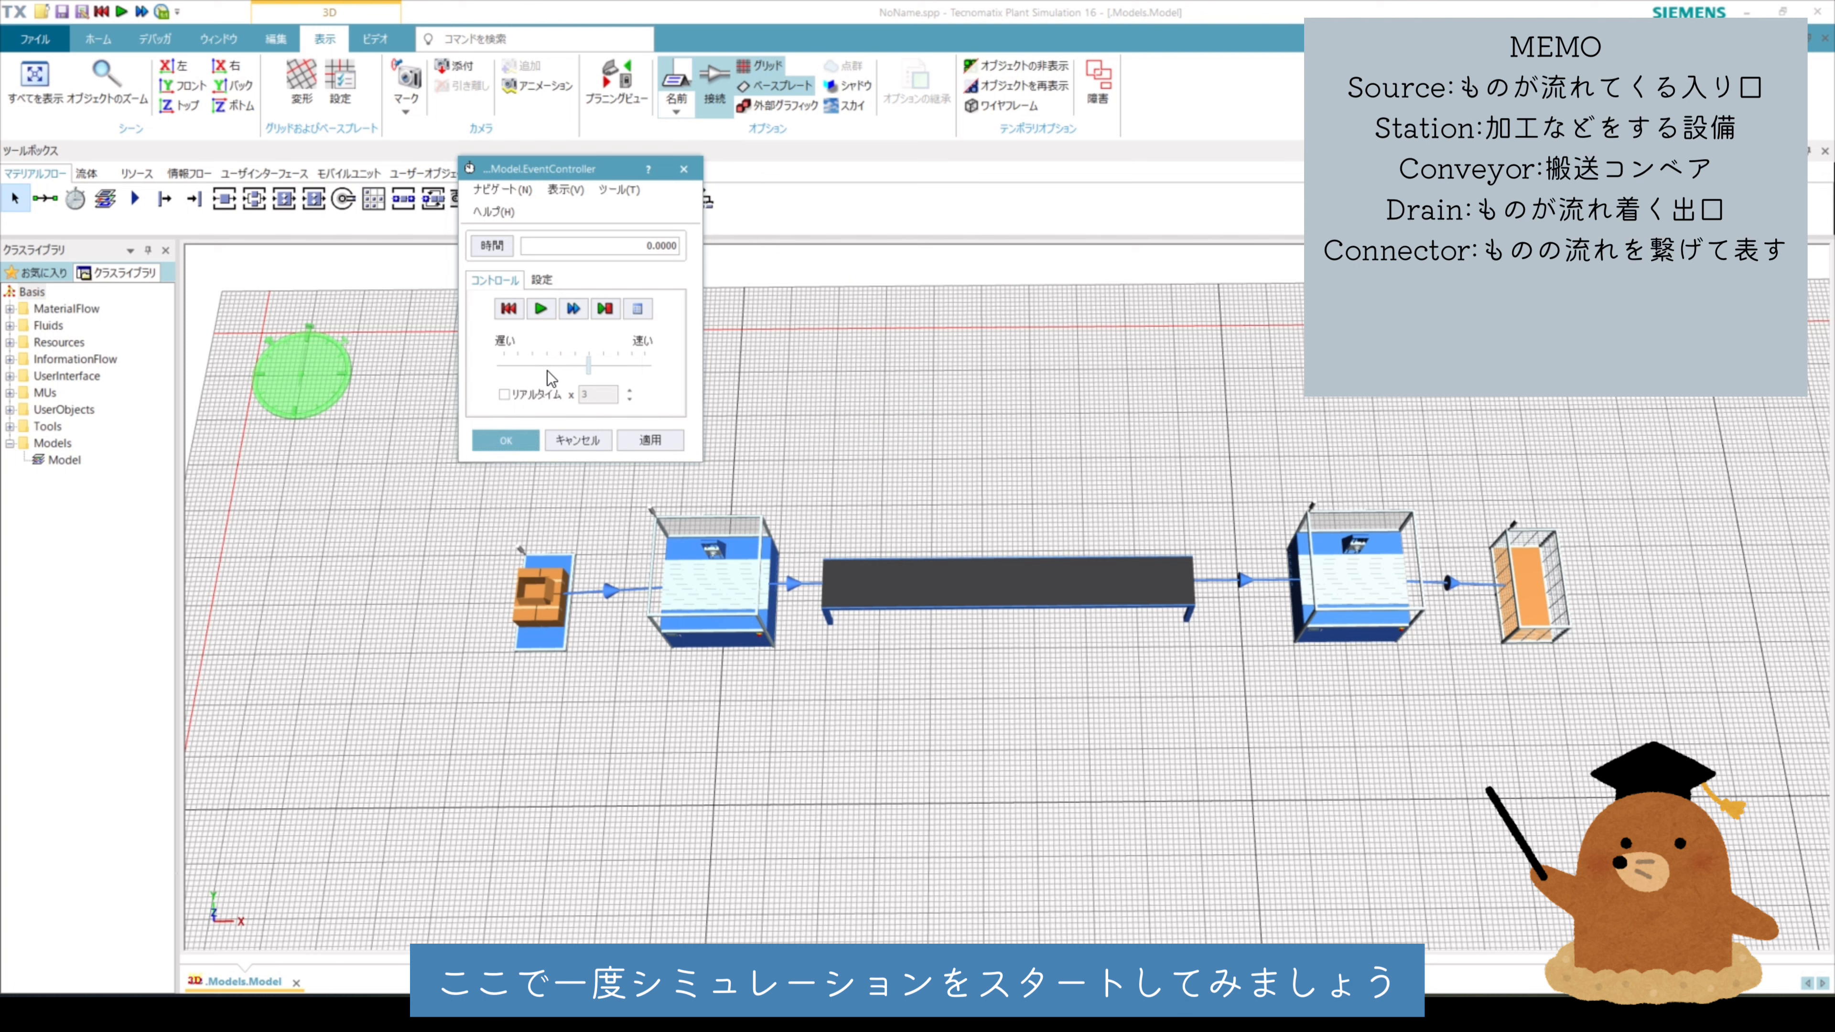
pyautogui.click(547, 371)
pyautogui.click(546, 371)
pyautogui.click(511, 308)
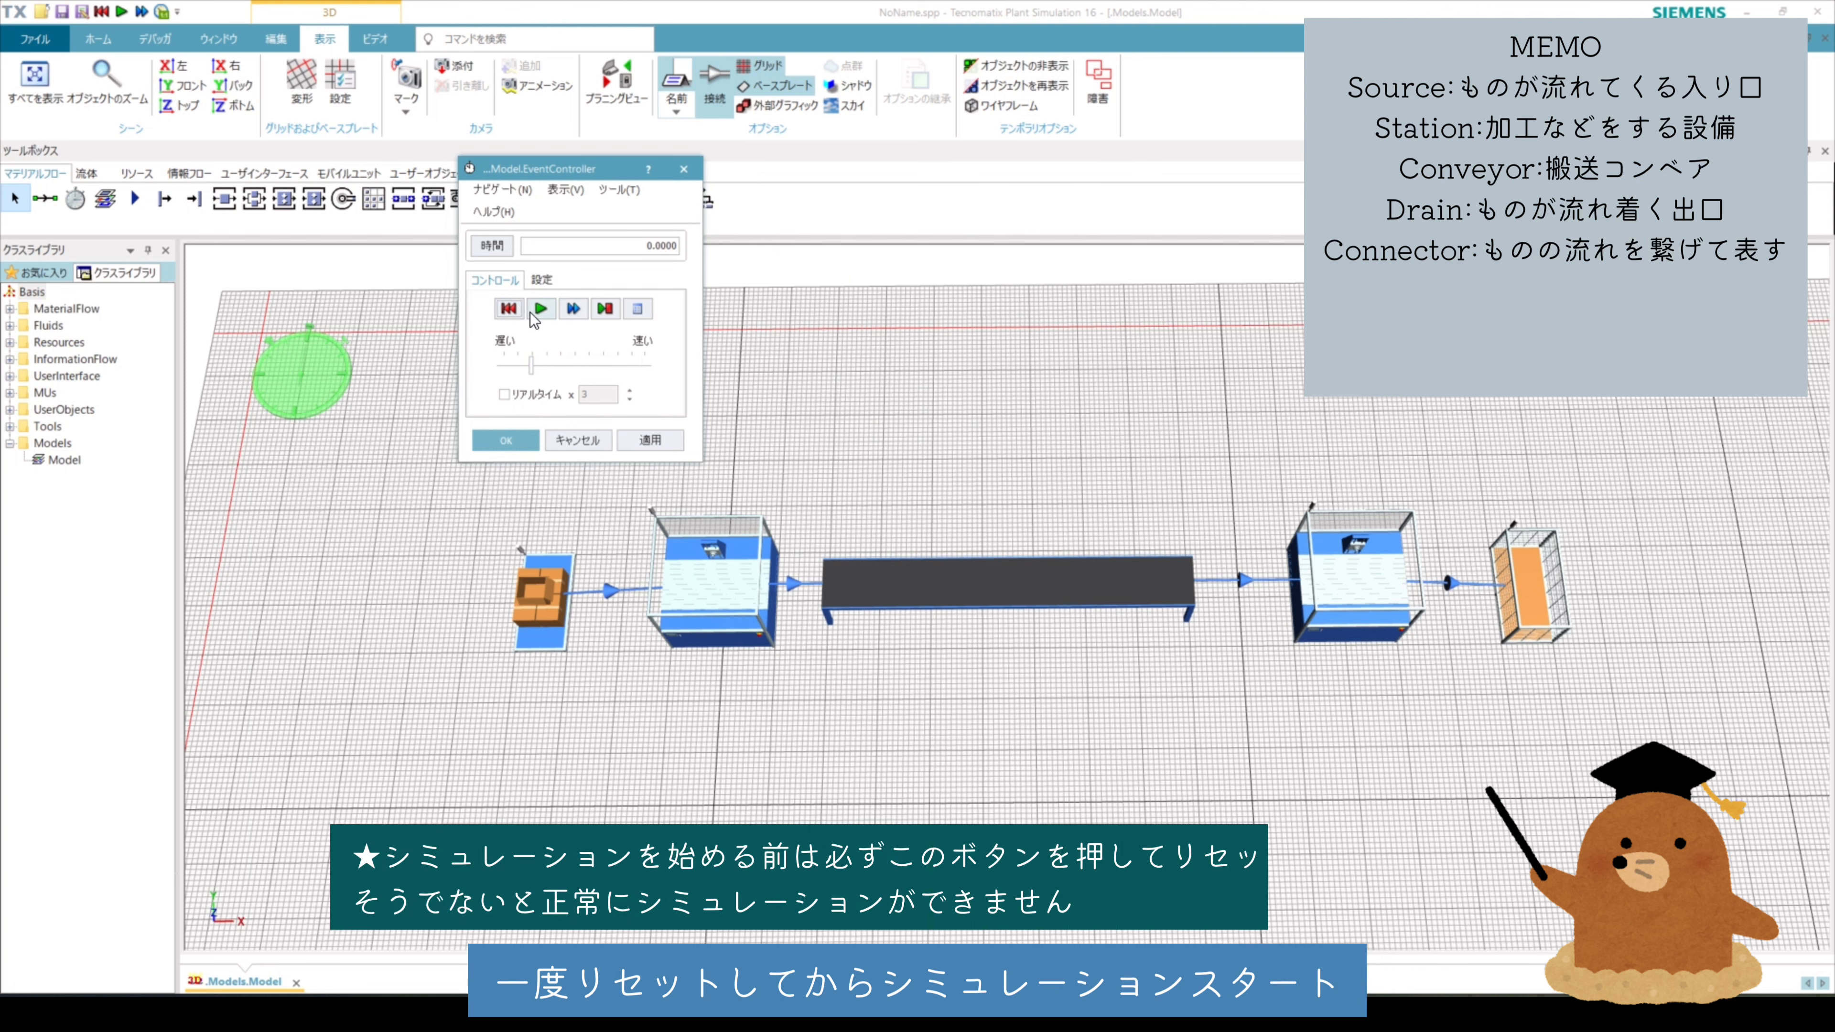
pyautogui.click(541, 310)
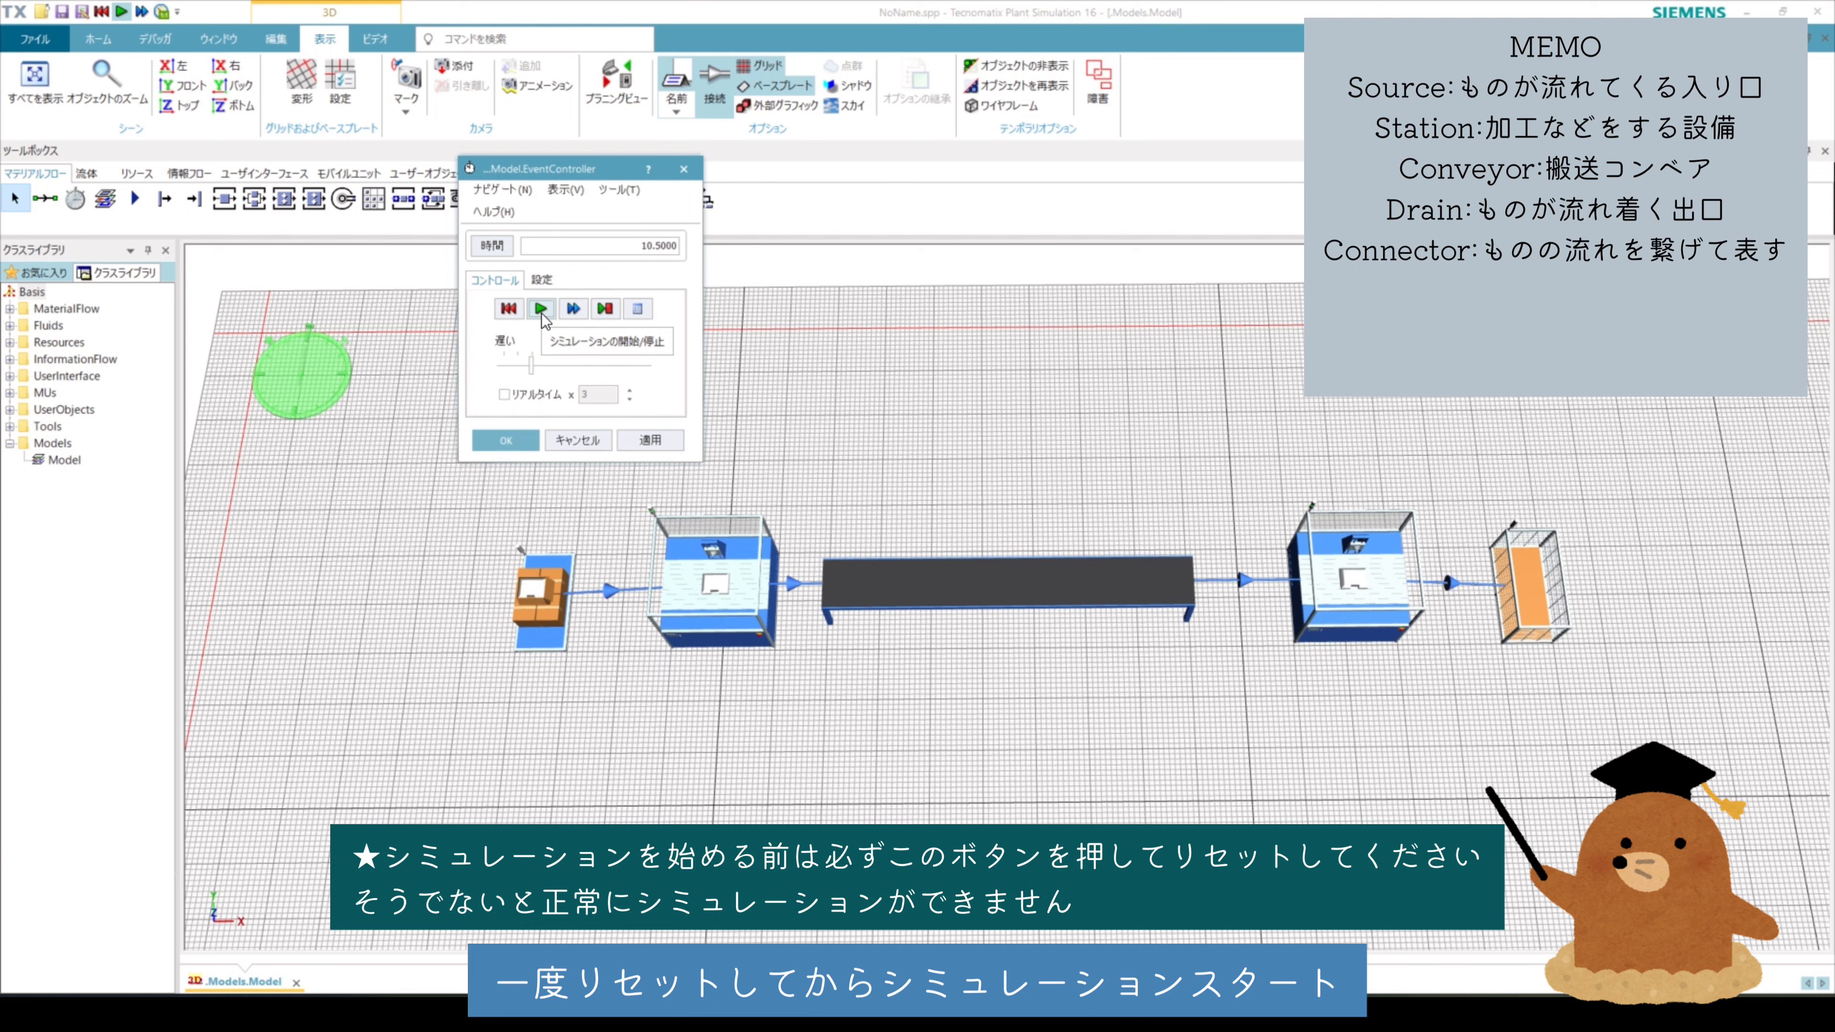
# Switch the simulation to real time at a factor of 16 and close the EventController
pyautogui.click(527, 395)
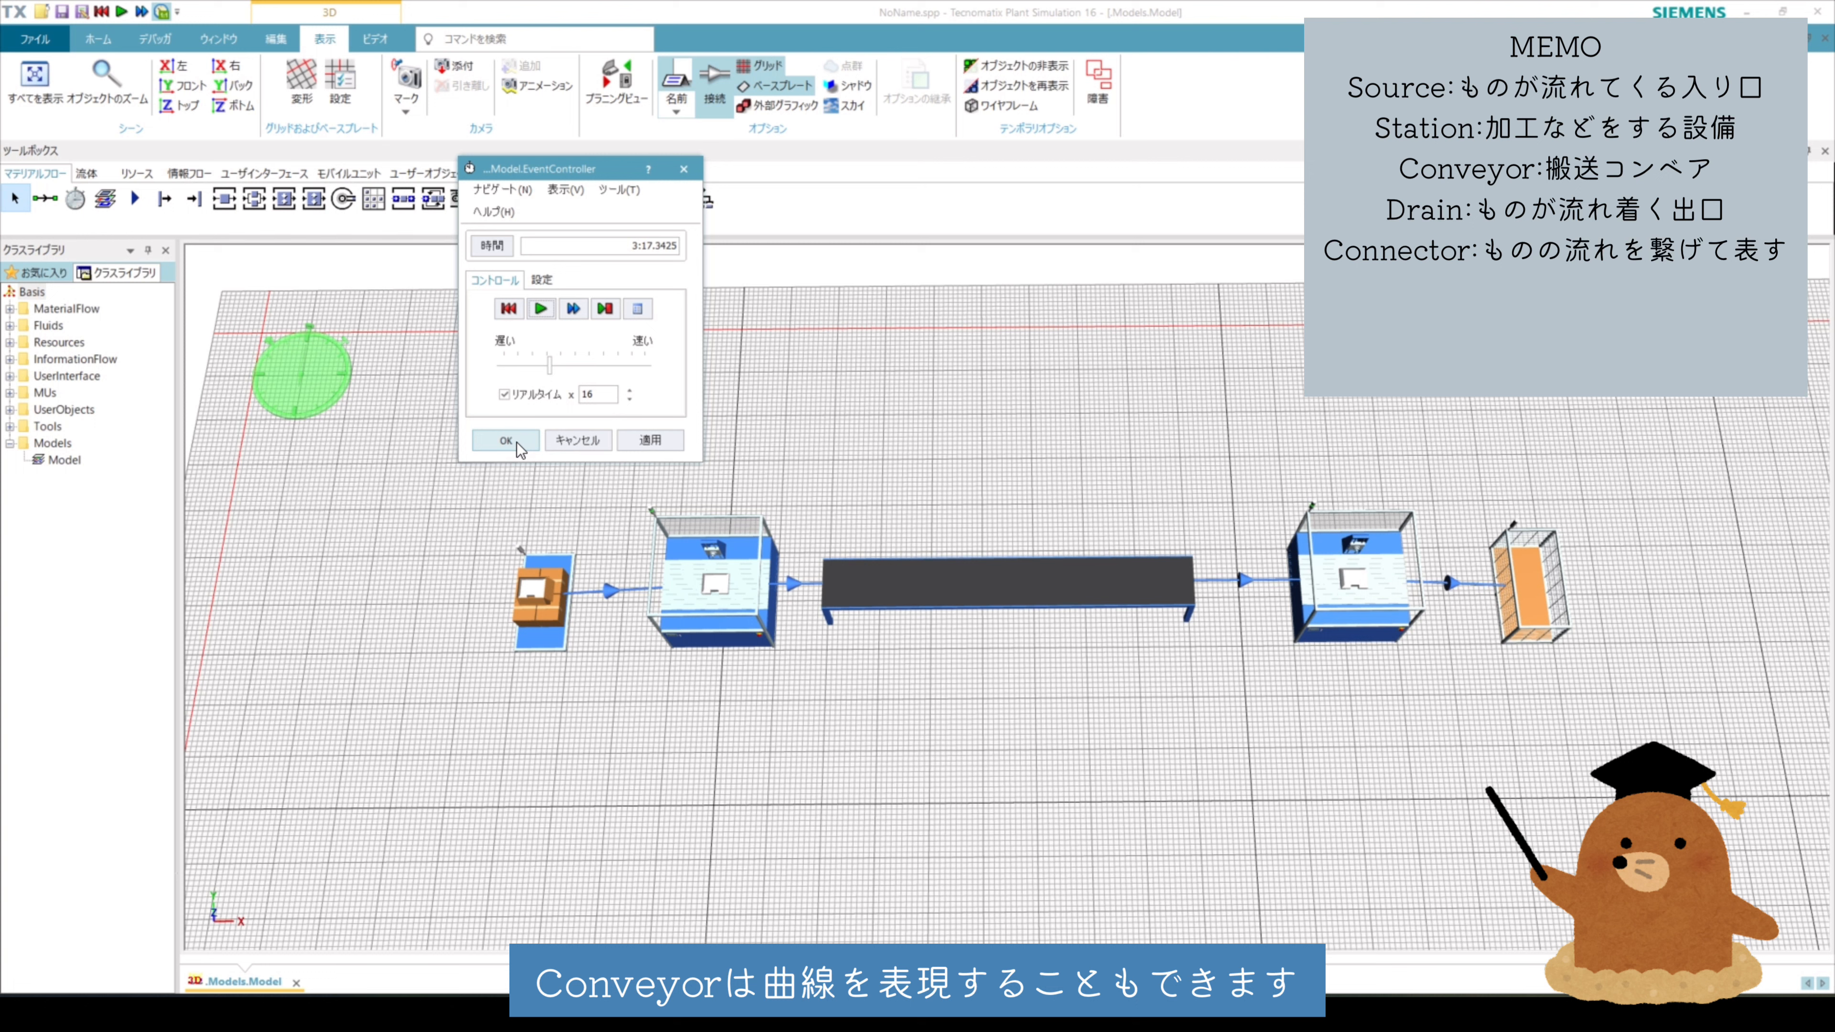
pyautogui.click(517, 441)
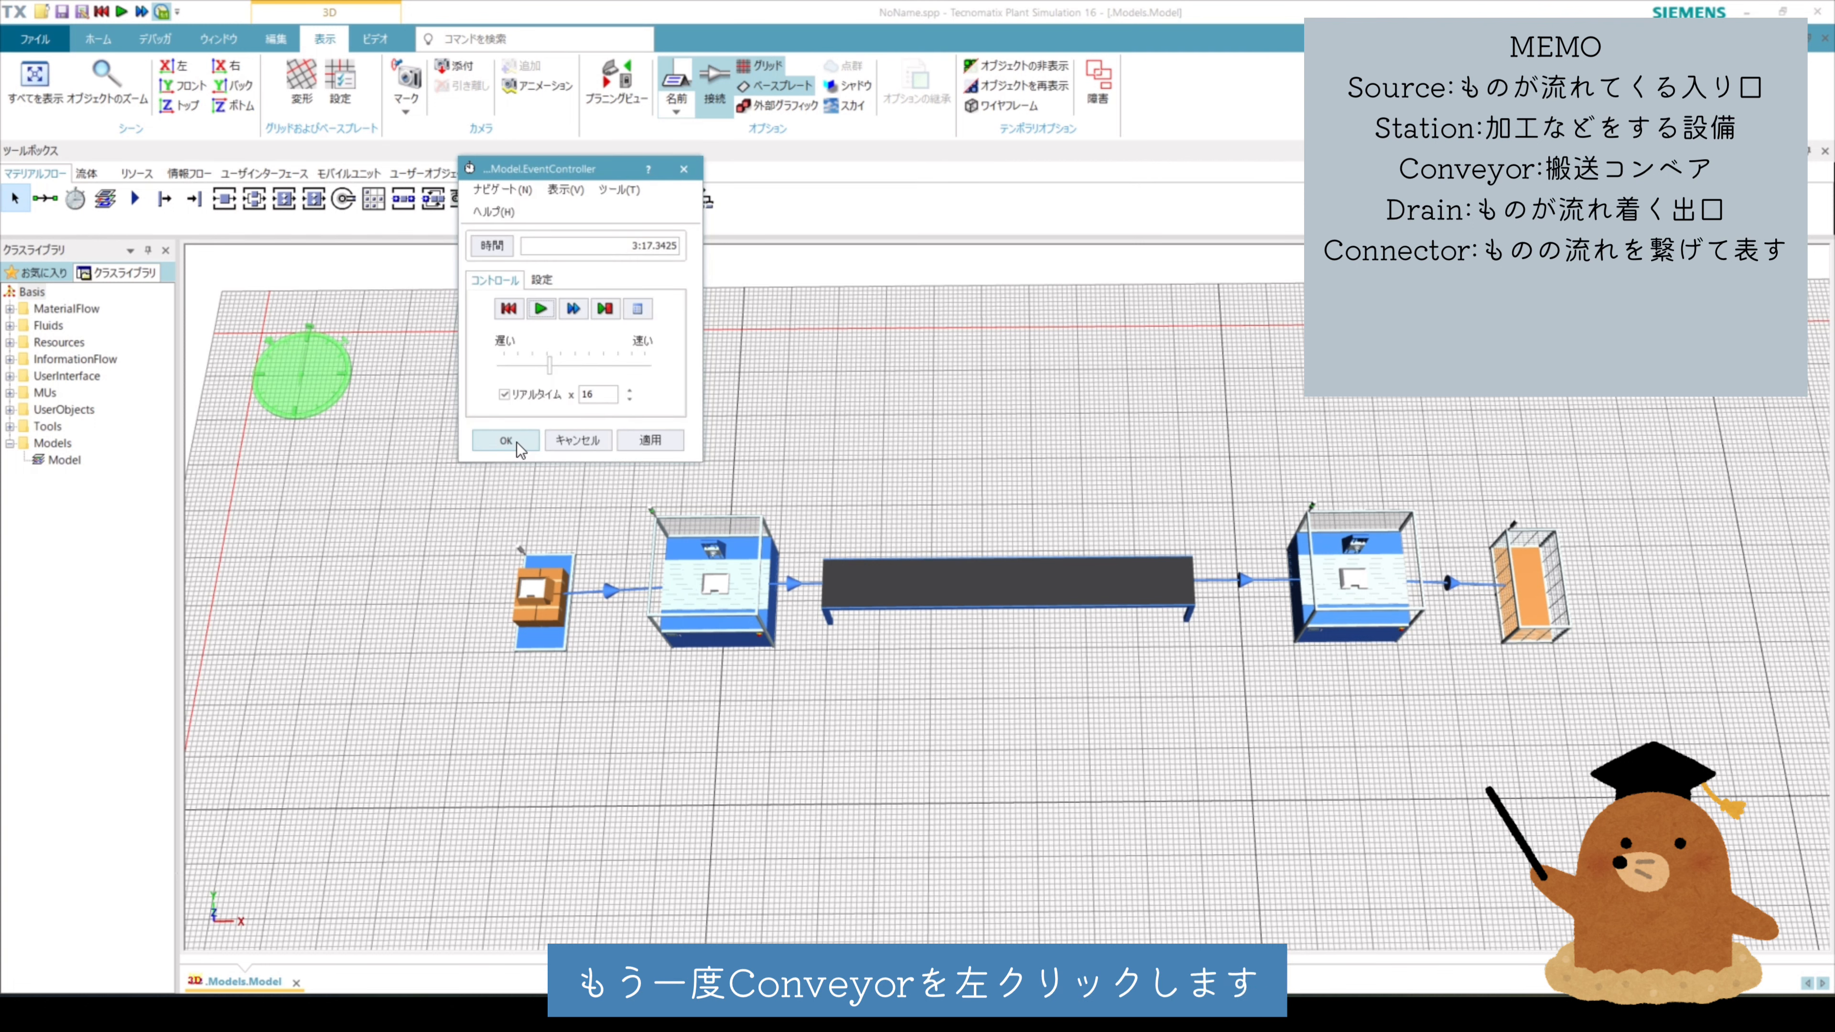
pyautogui.click(517, 441)
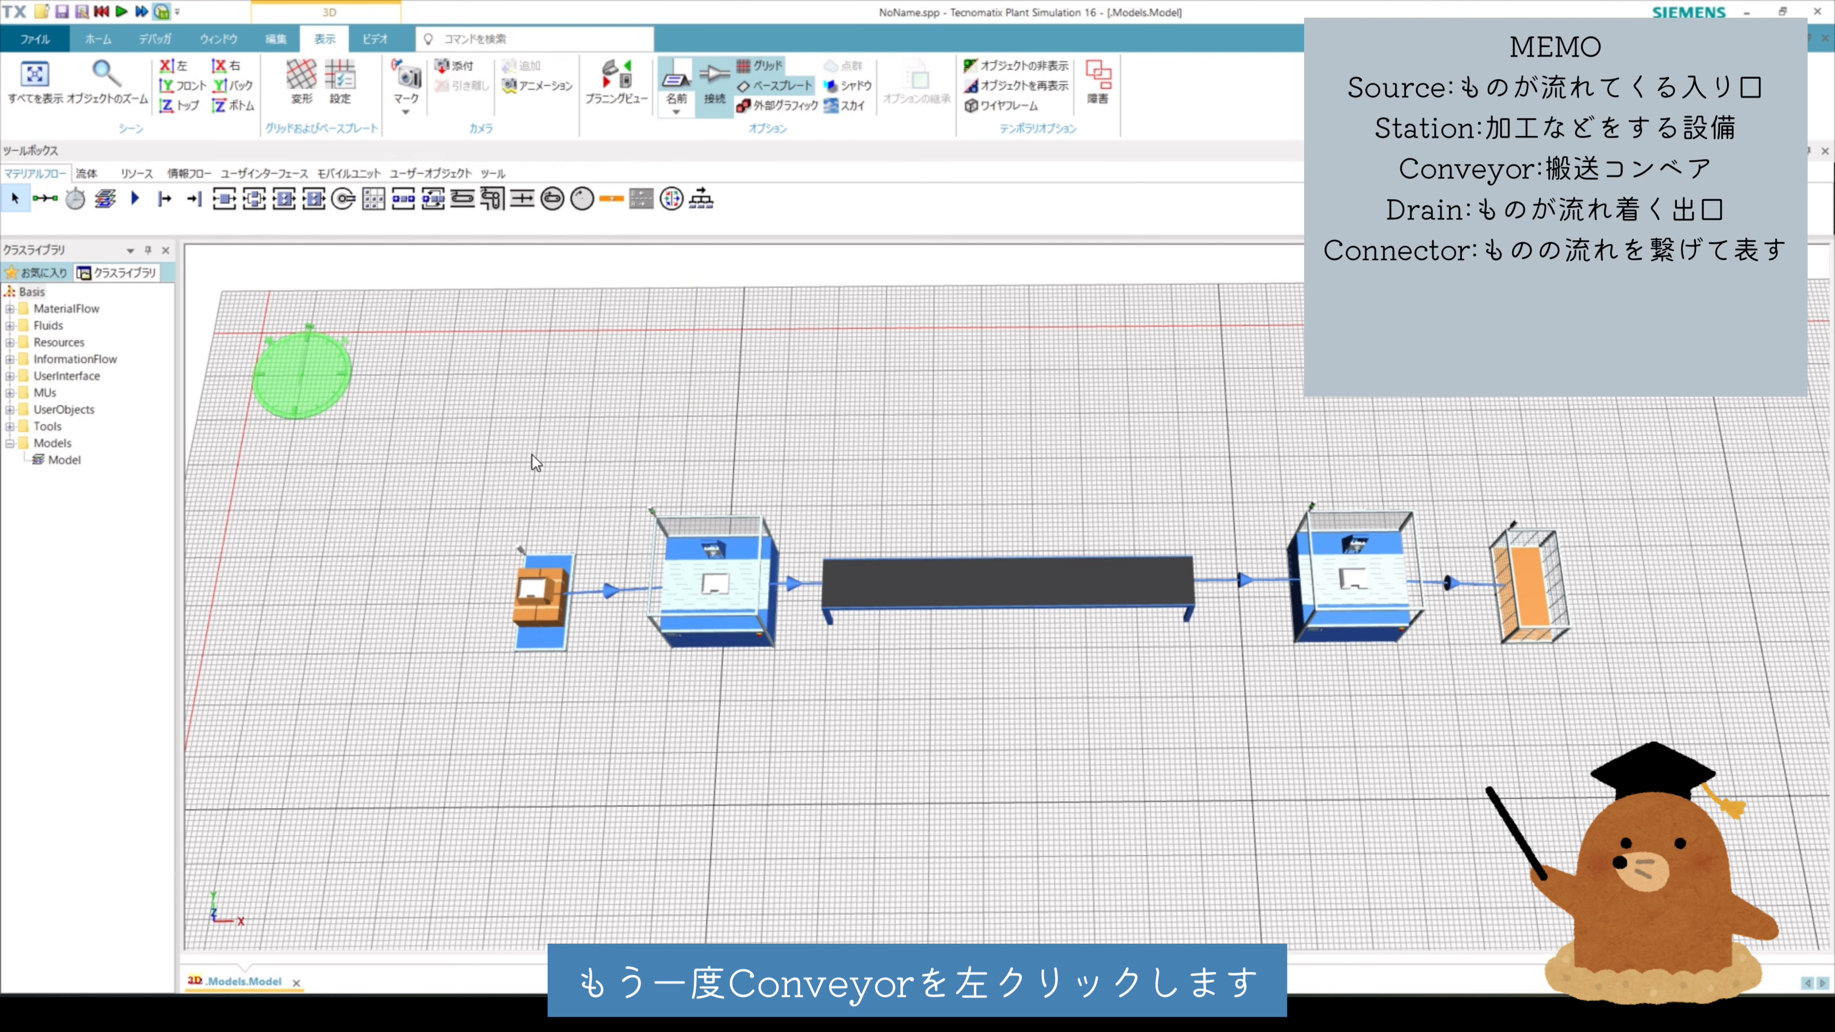
# Draw a U-shaped Conveyor with right-angle corners and parallel legs about 7 m long in the empty area in front of the line
pyautogui.click(463, 207)
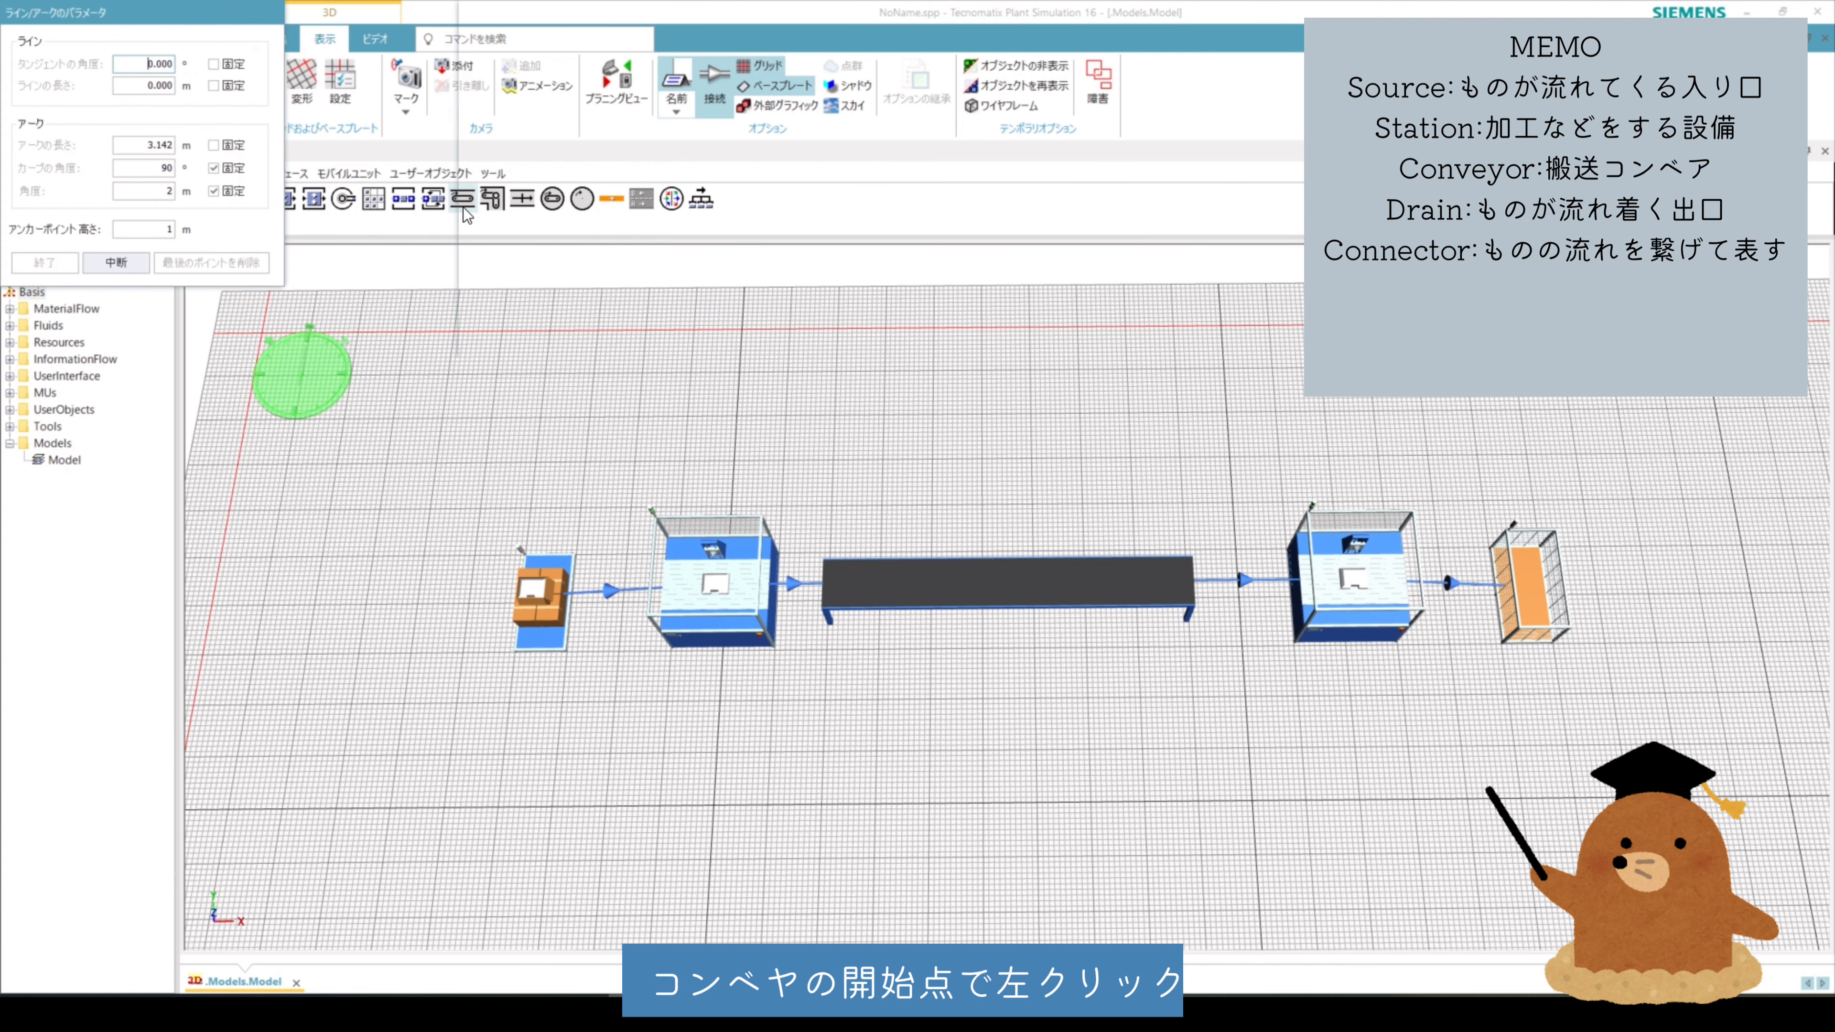
pyautogui.scroll(-3, 717, 779)
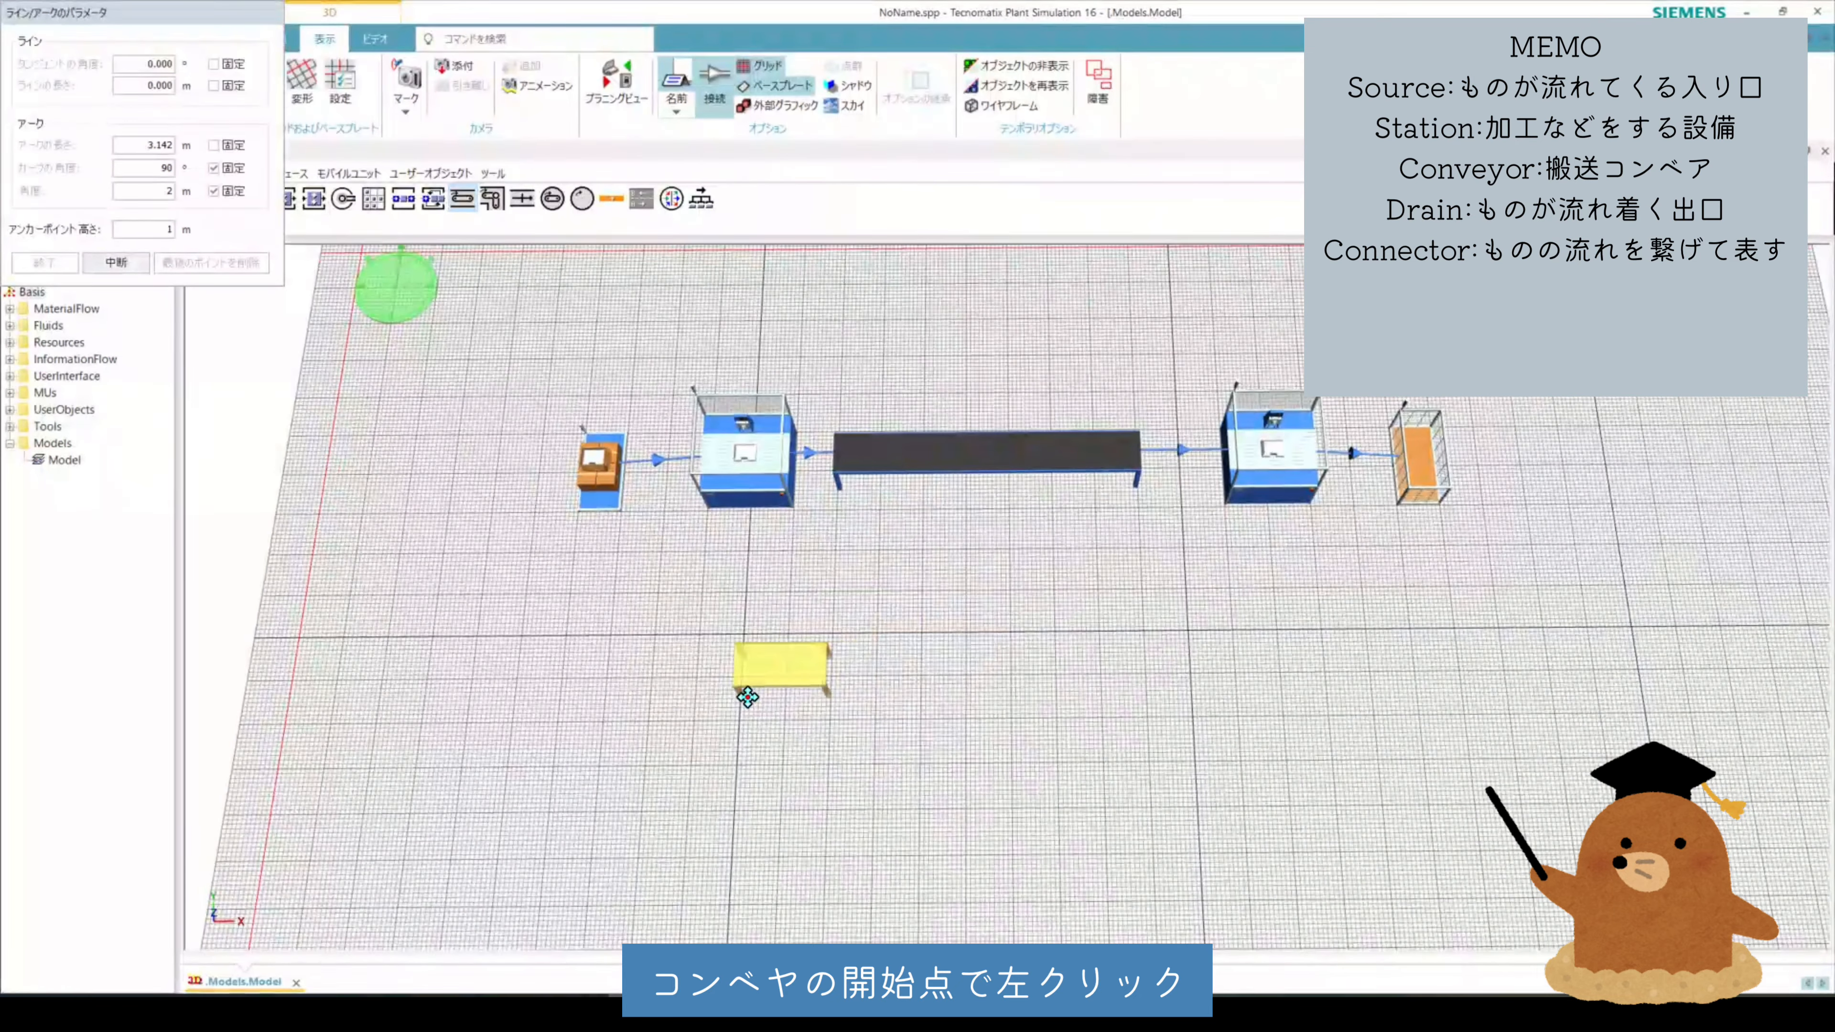
pyautogui.click(749, 699)
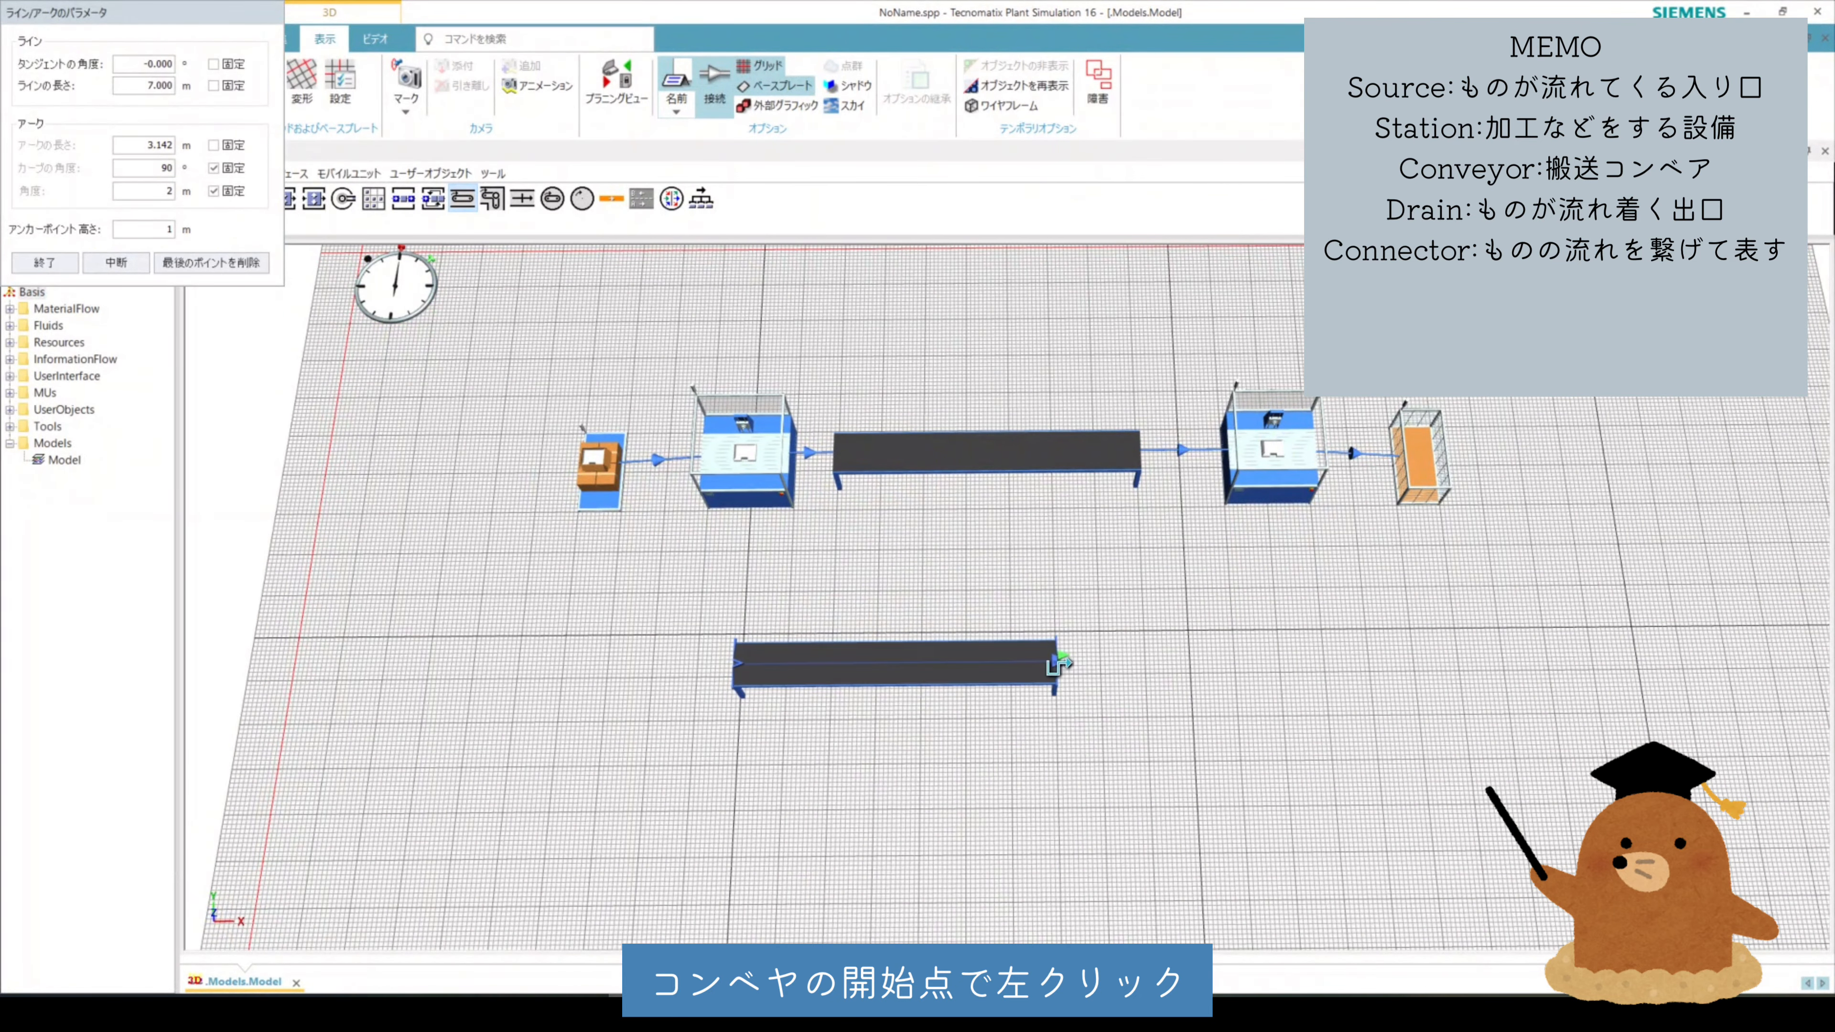
pyautogui.click(1056, 661)
pyautogui.click(1056, 801)
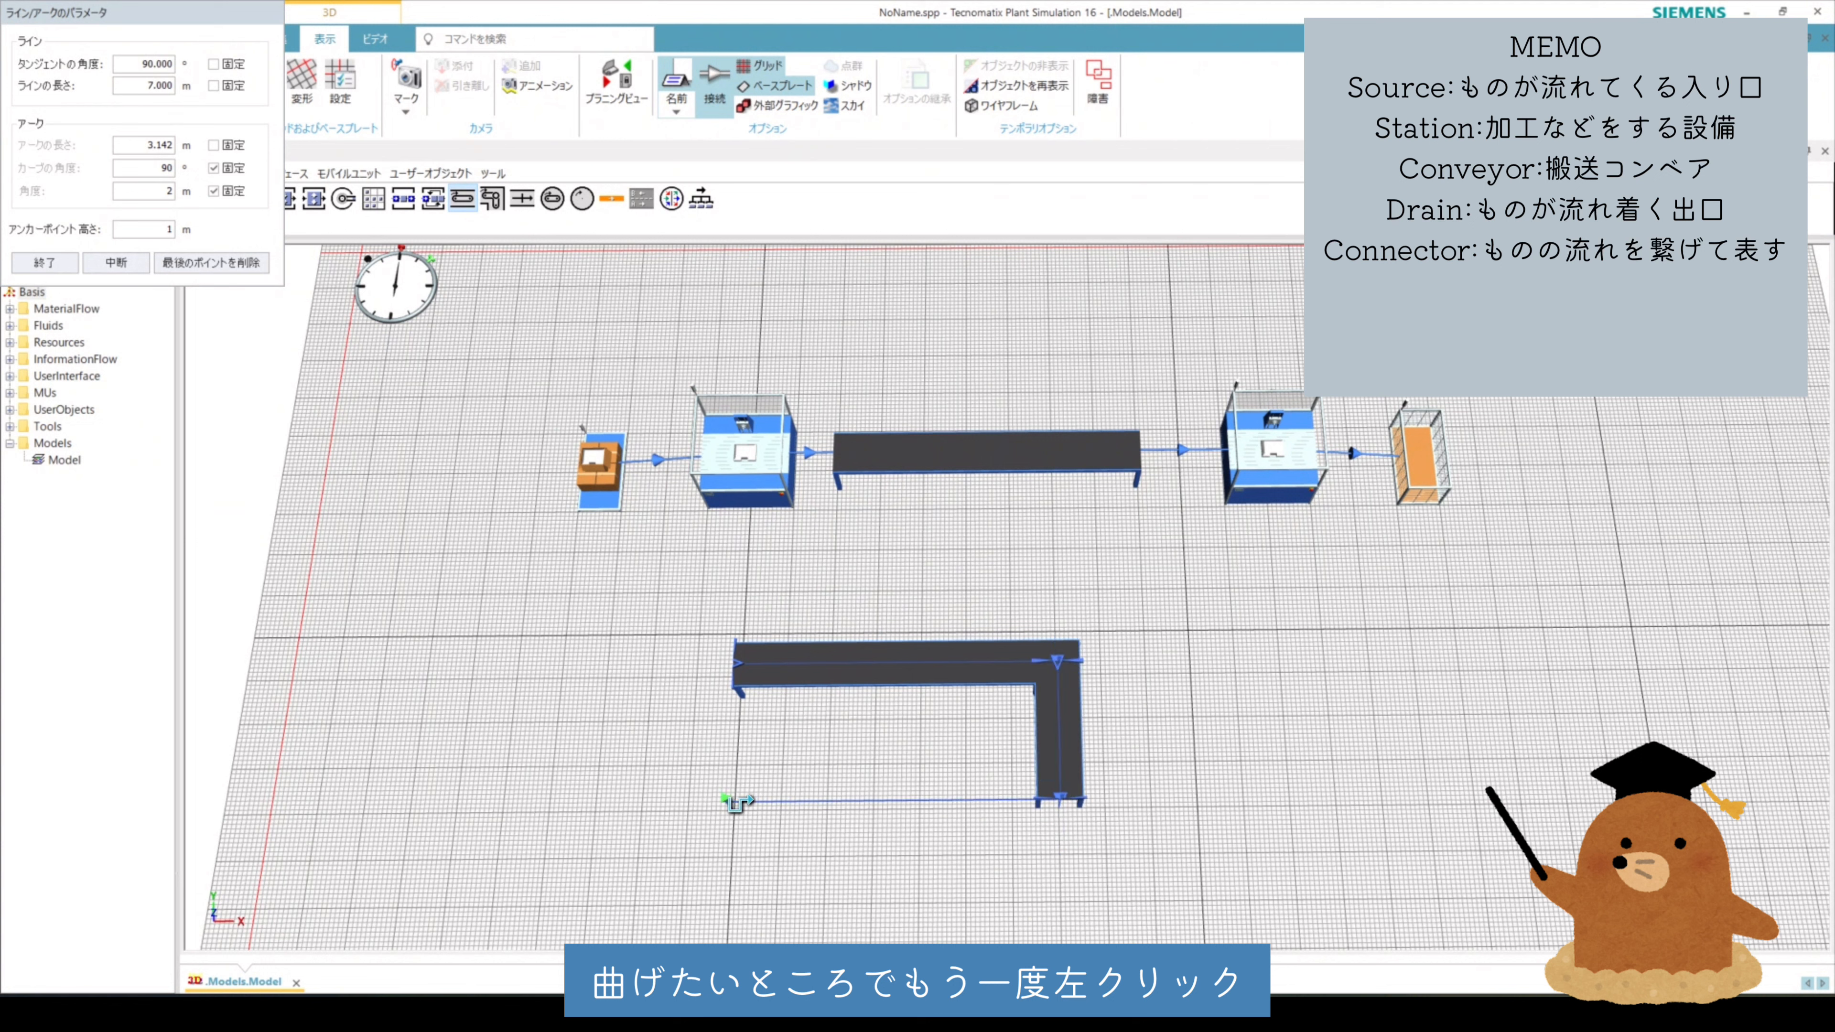
pyautogui.click(728, 799)
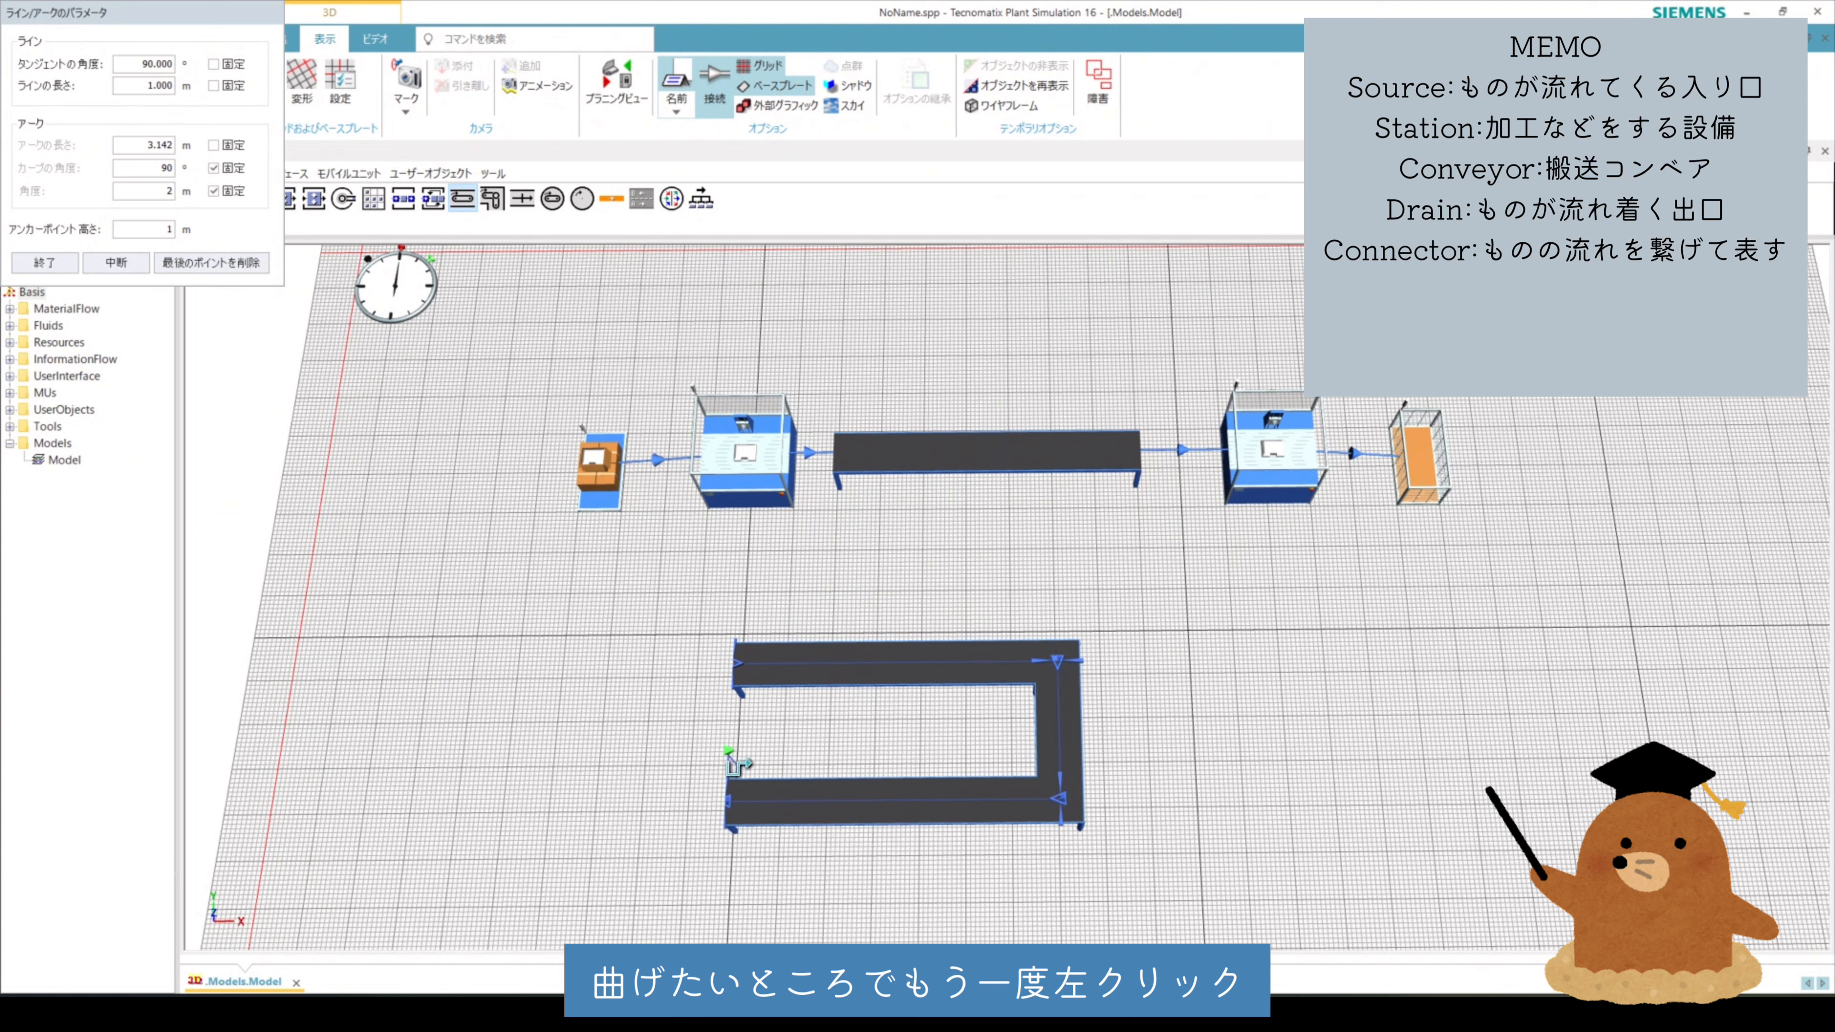
pyautogui.rightClick(731, 762)
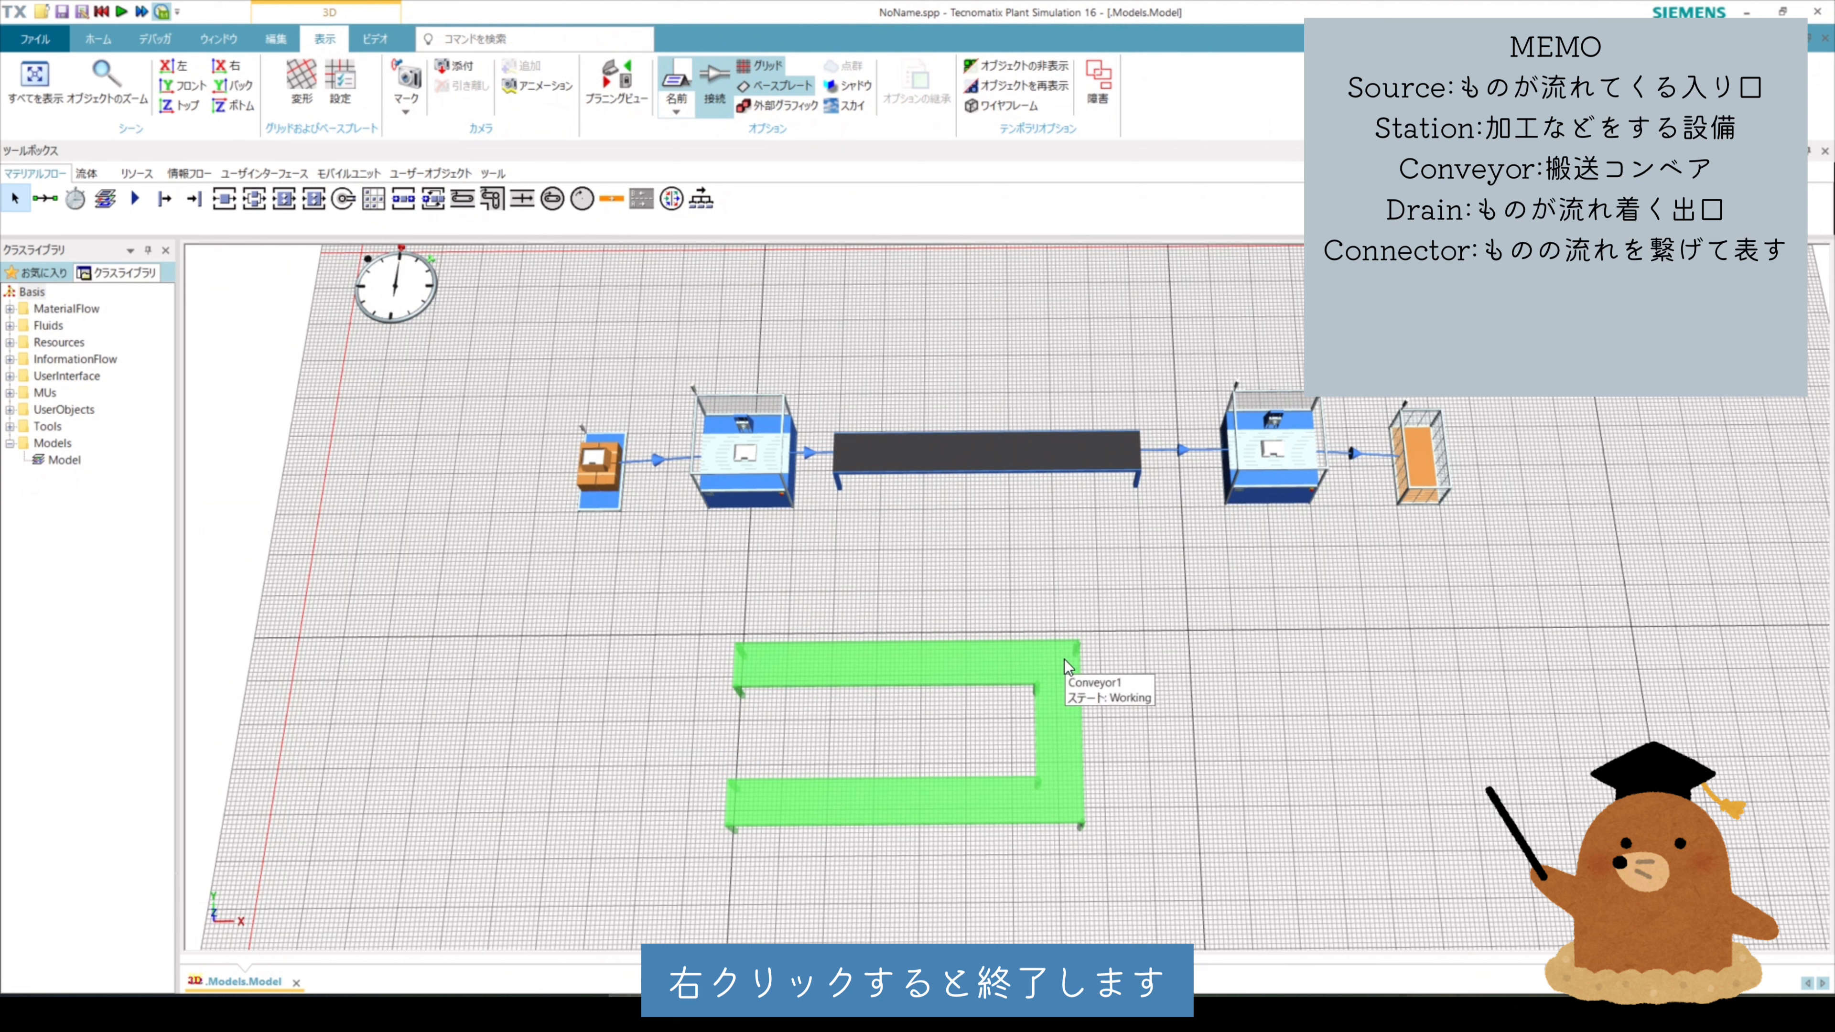
pyautogui.click(1147, 641)
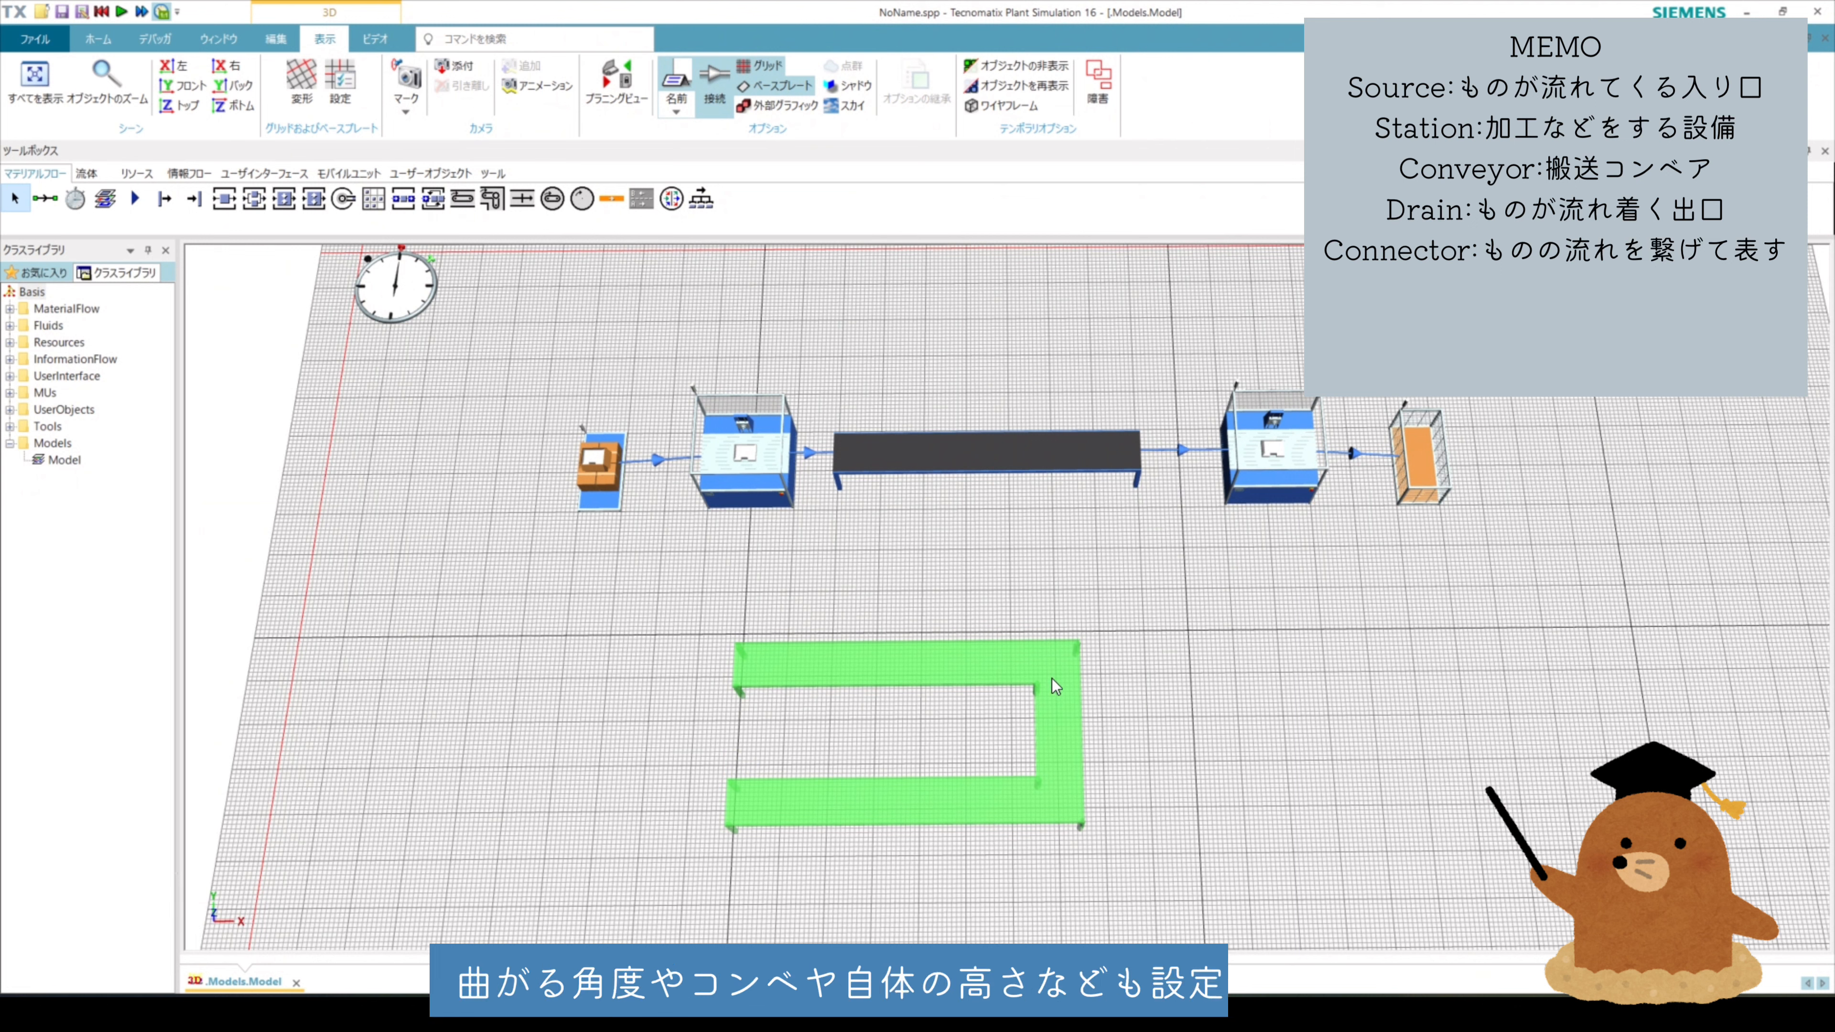
# Remove the U-shaped conveyor and open the properties of the straight conveyor between the two stations
pyautogui.moveTo(1106, 875); pyautogui.dragTo(1121, 800)
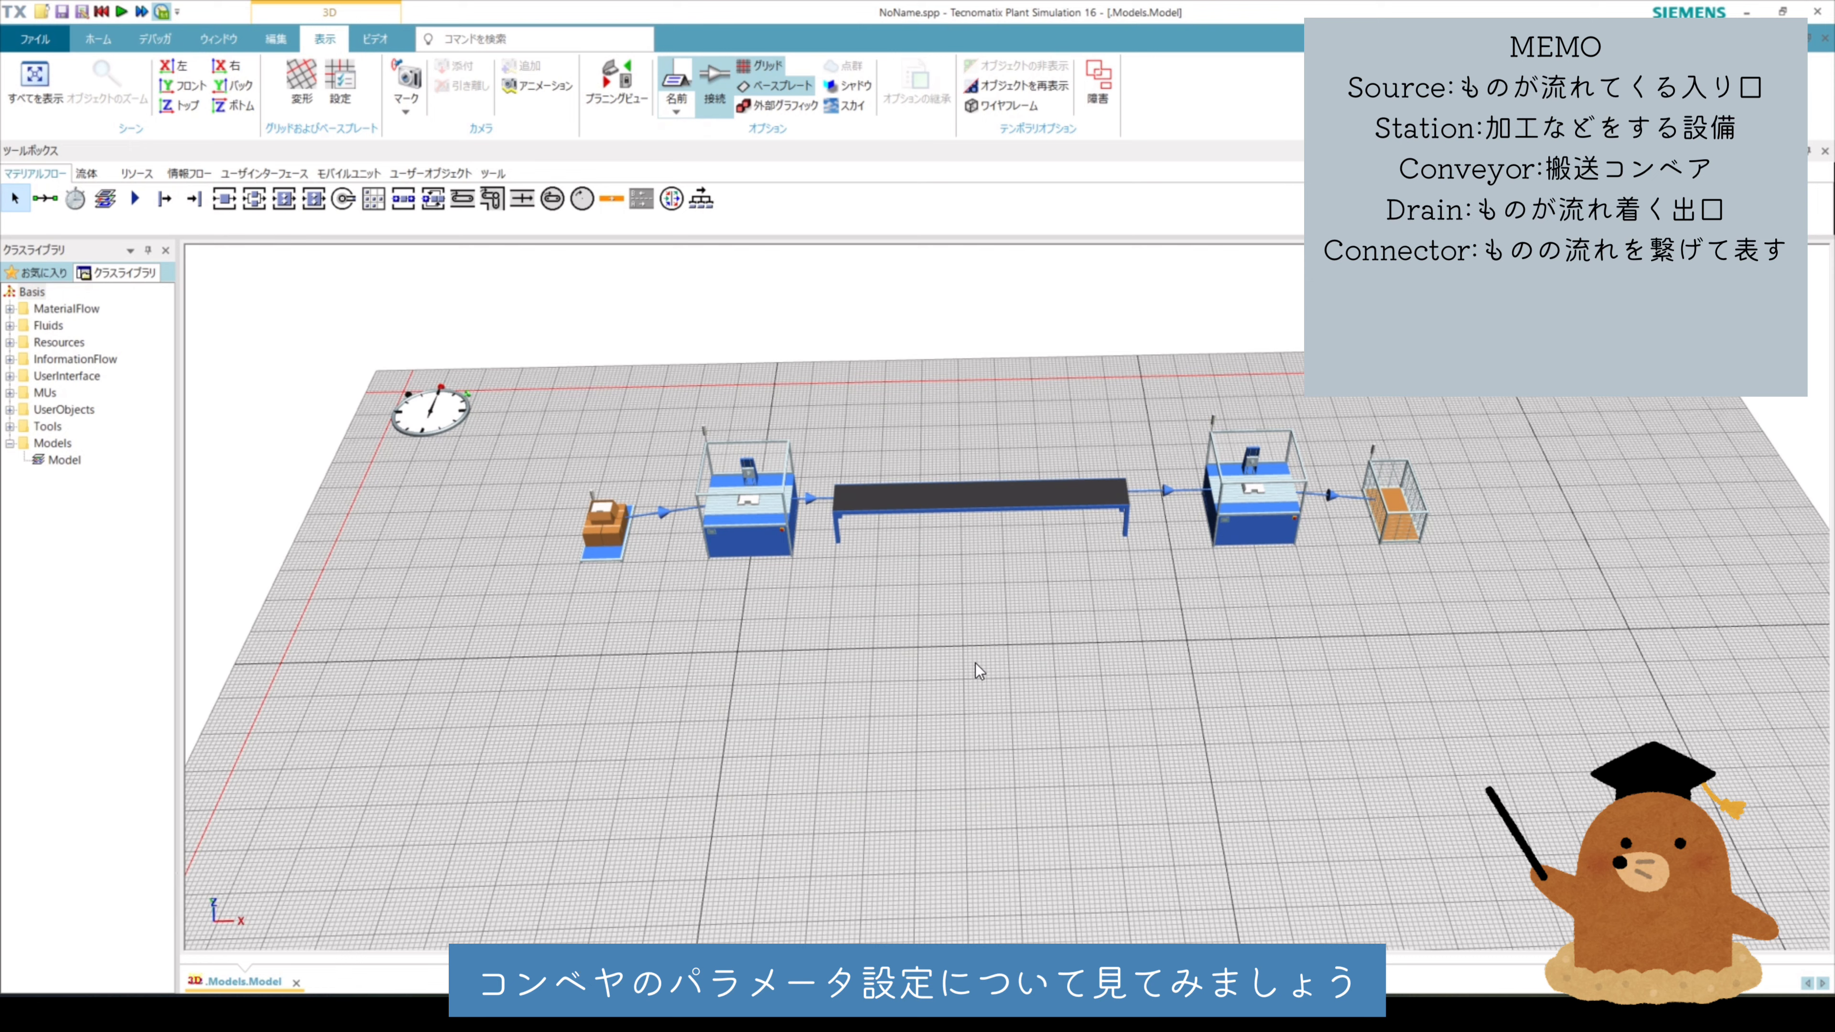
pyautogui.scroll(1, 976, 659)
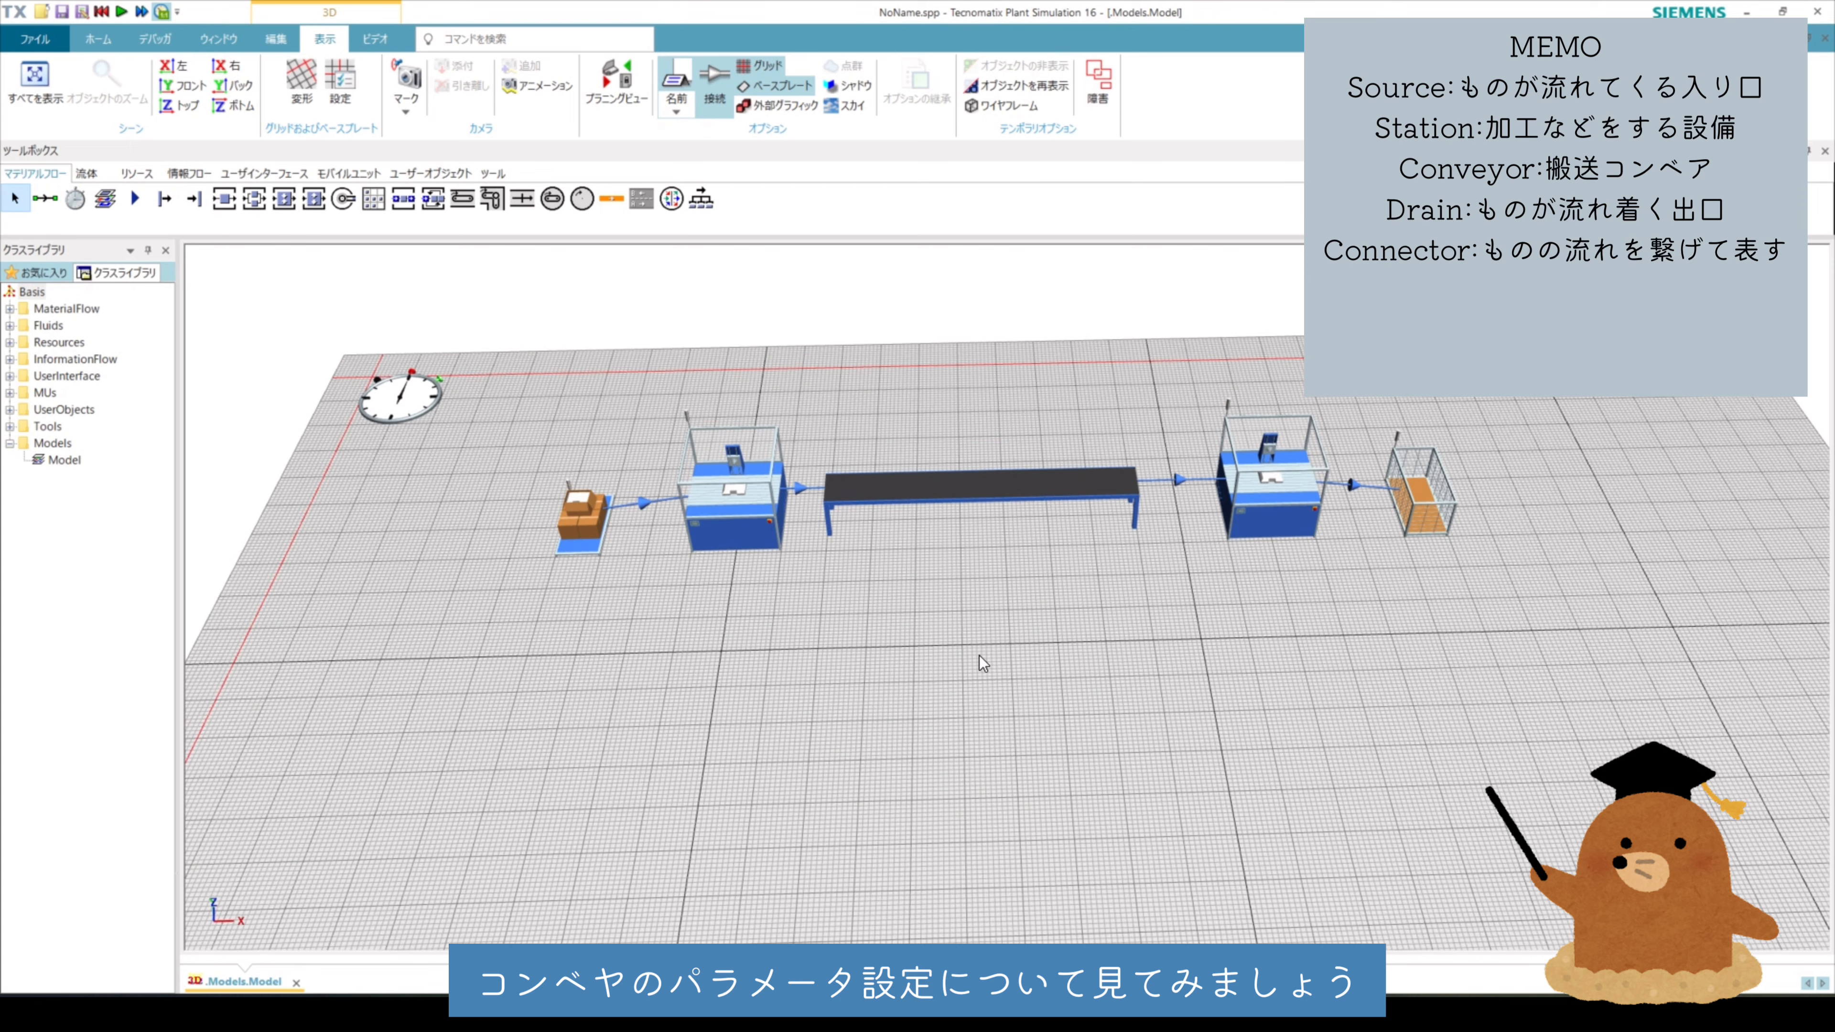
pyautogui.moveTo(995, 622); pyautogui.dragTo(978, 732)
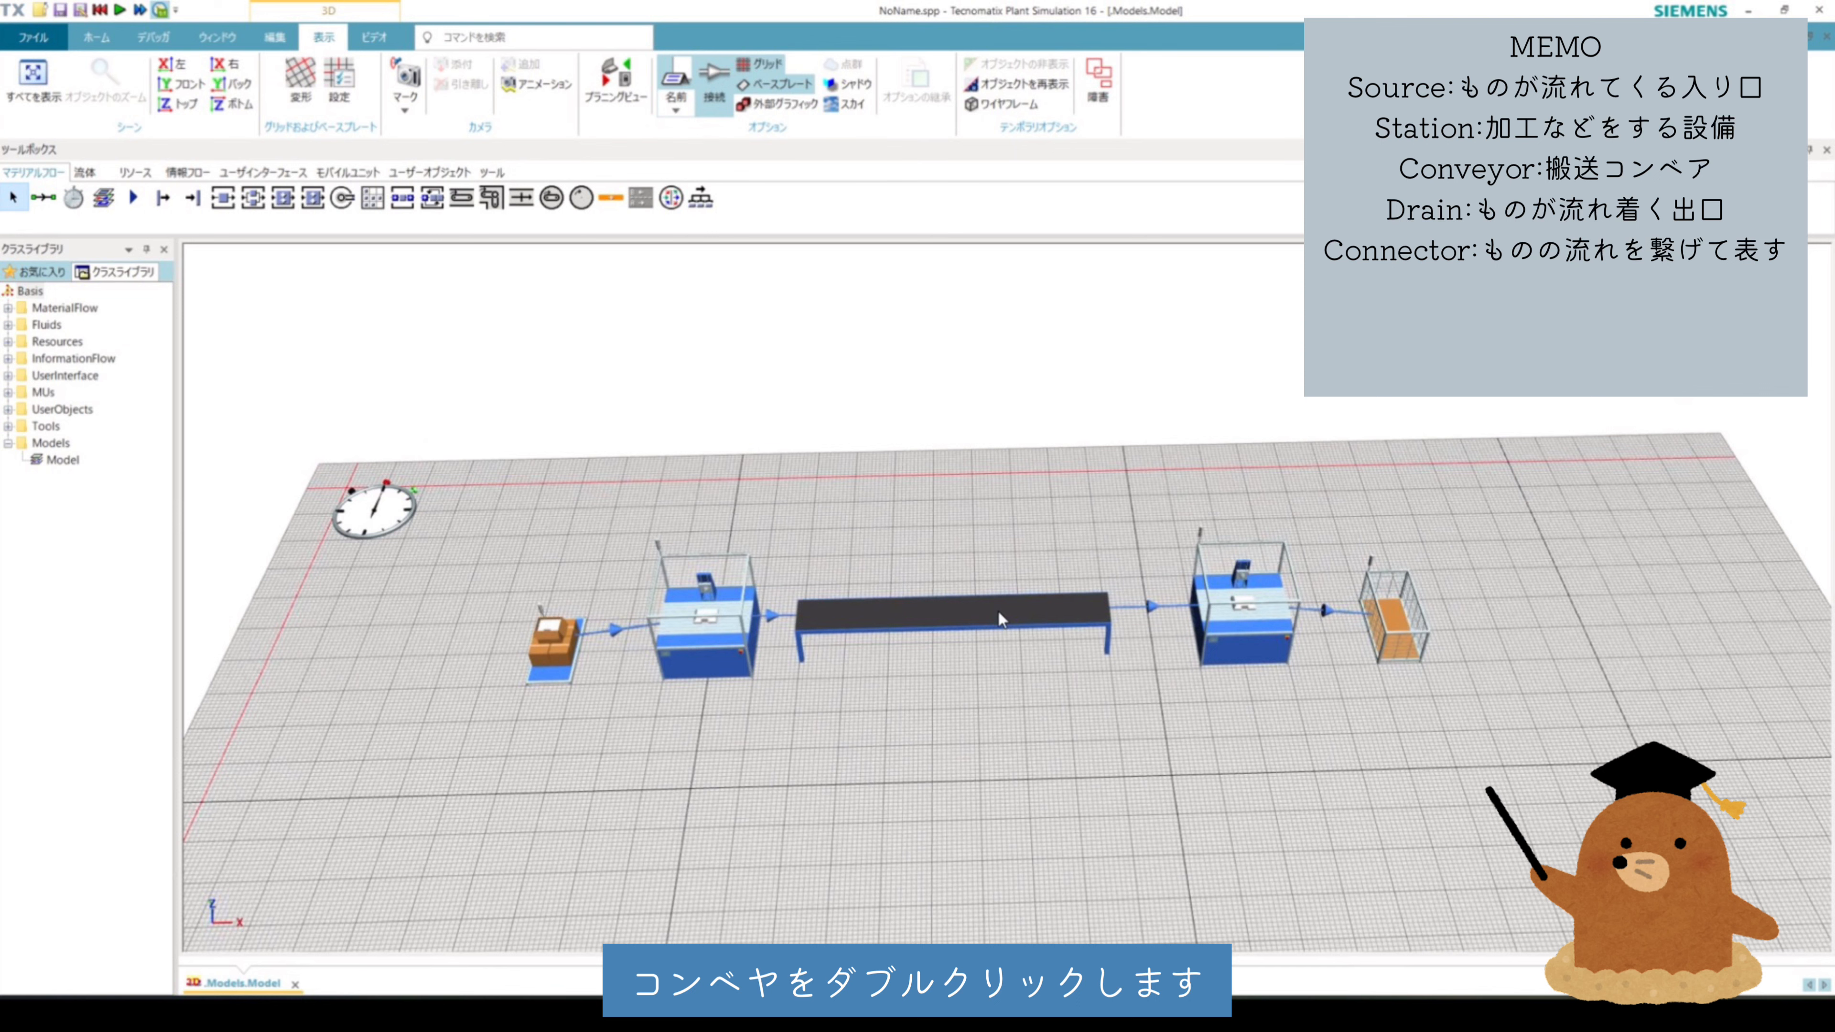
pyautogui.doubleClick(1001, 619)
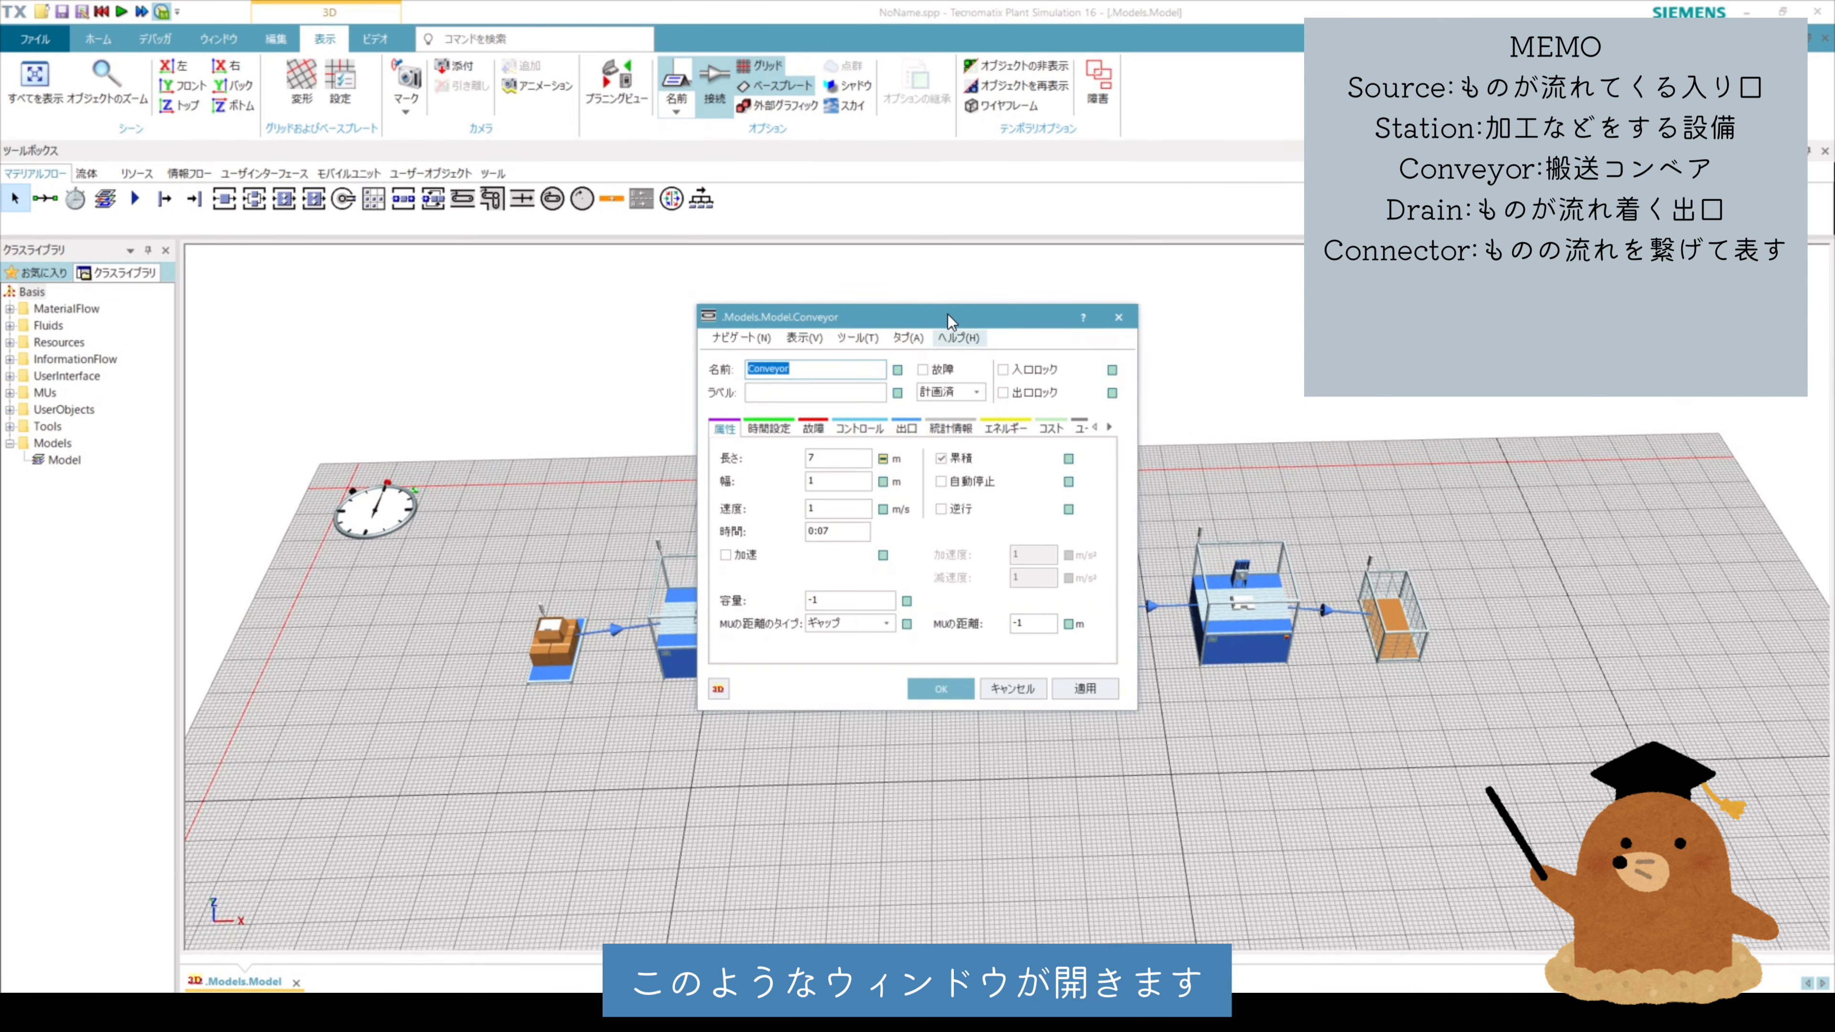
# Set the length of the conveyor between the two stations to 10 m, apply it and close the conveyor's properties
pyautogui.moveTo(951, 322); pyautogui.dragTo(976, 159)
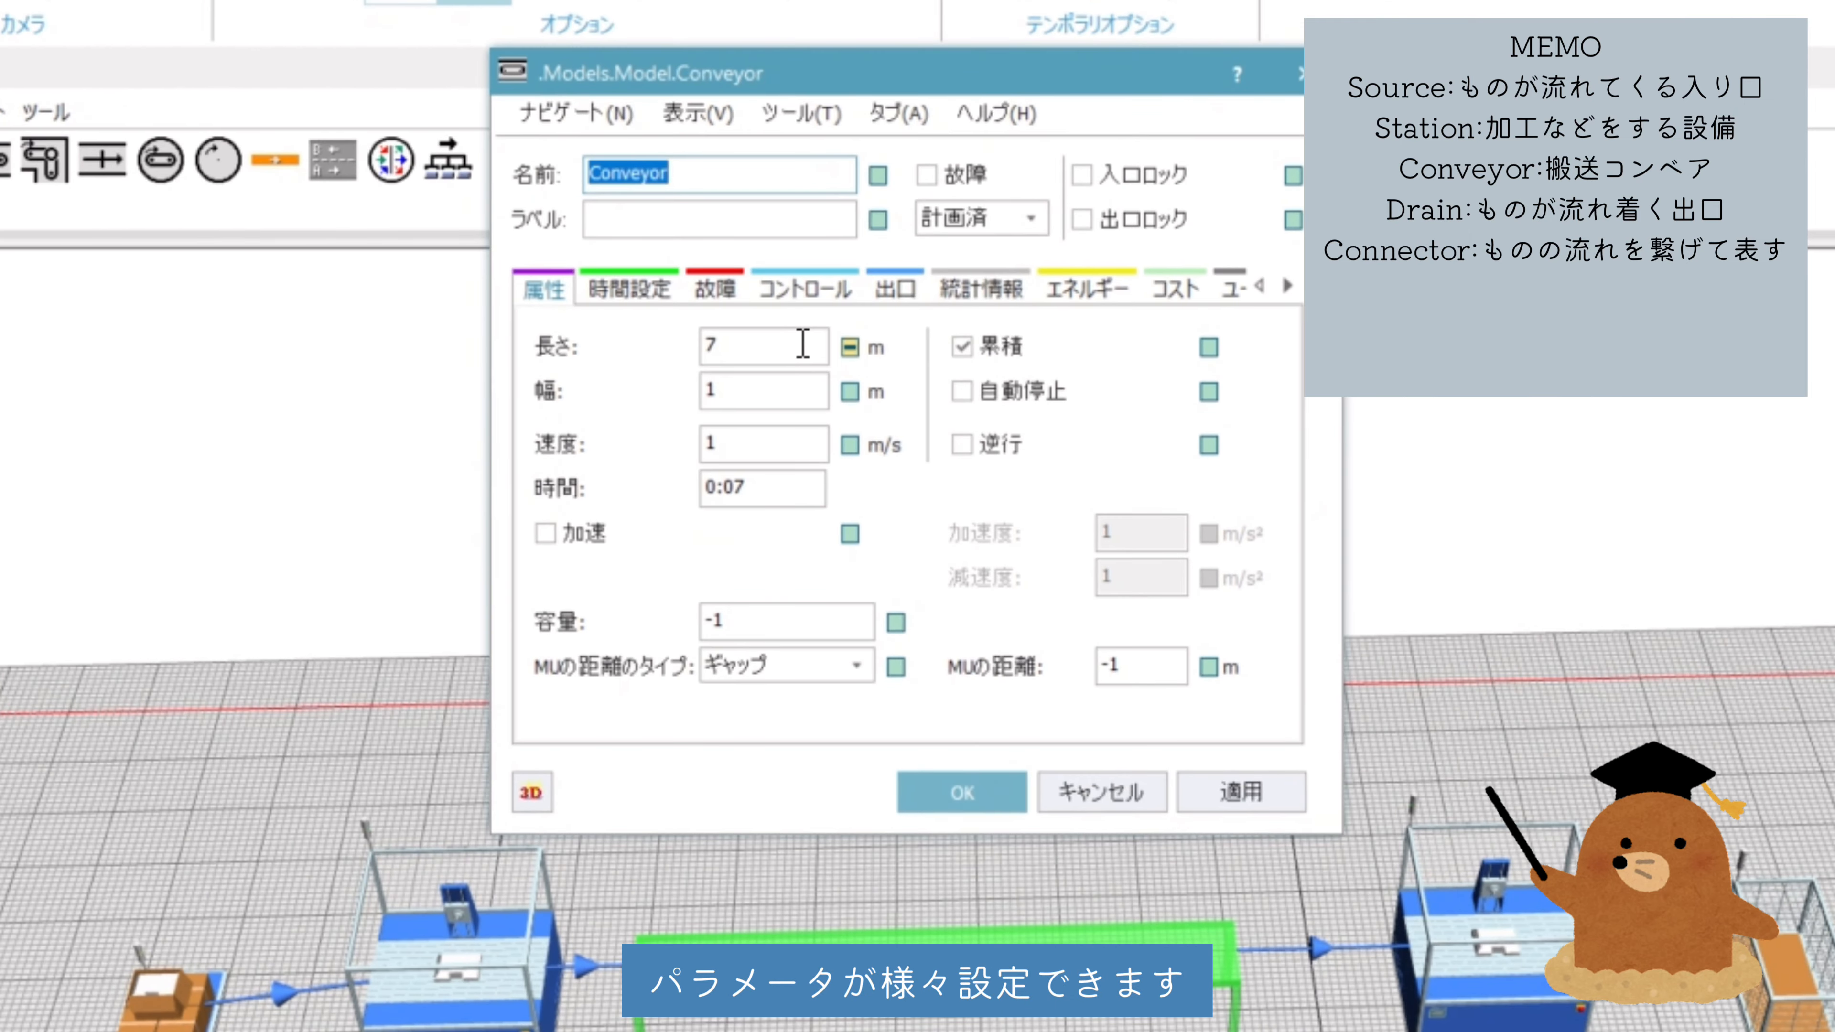
pyautogui.click(803, 344)
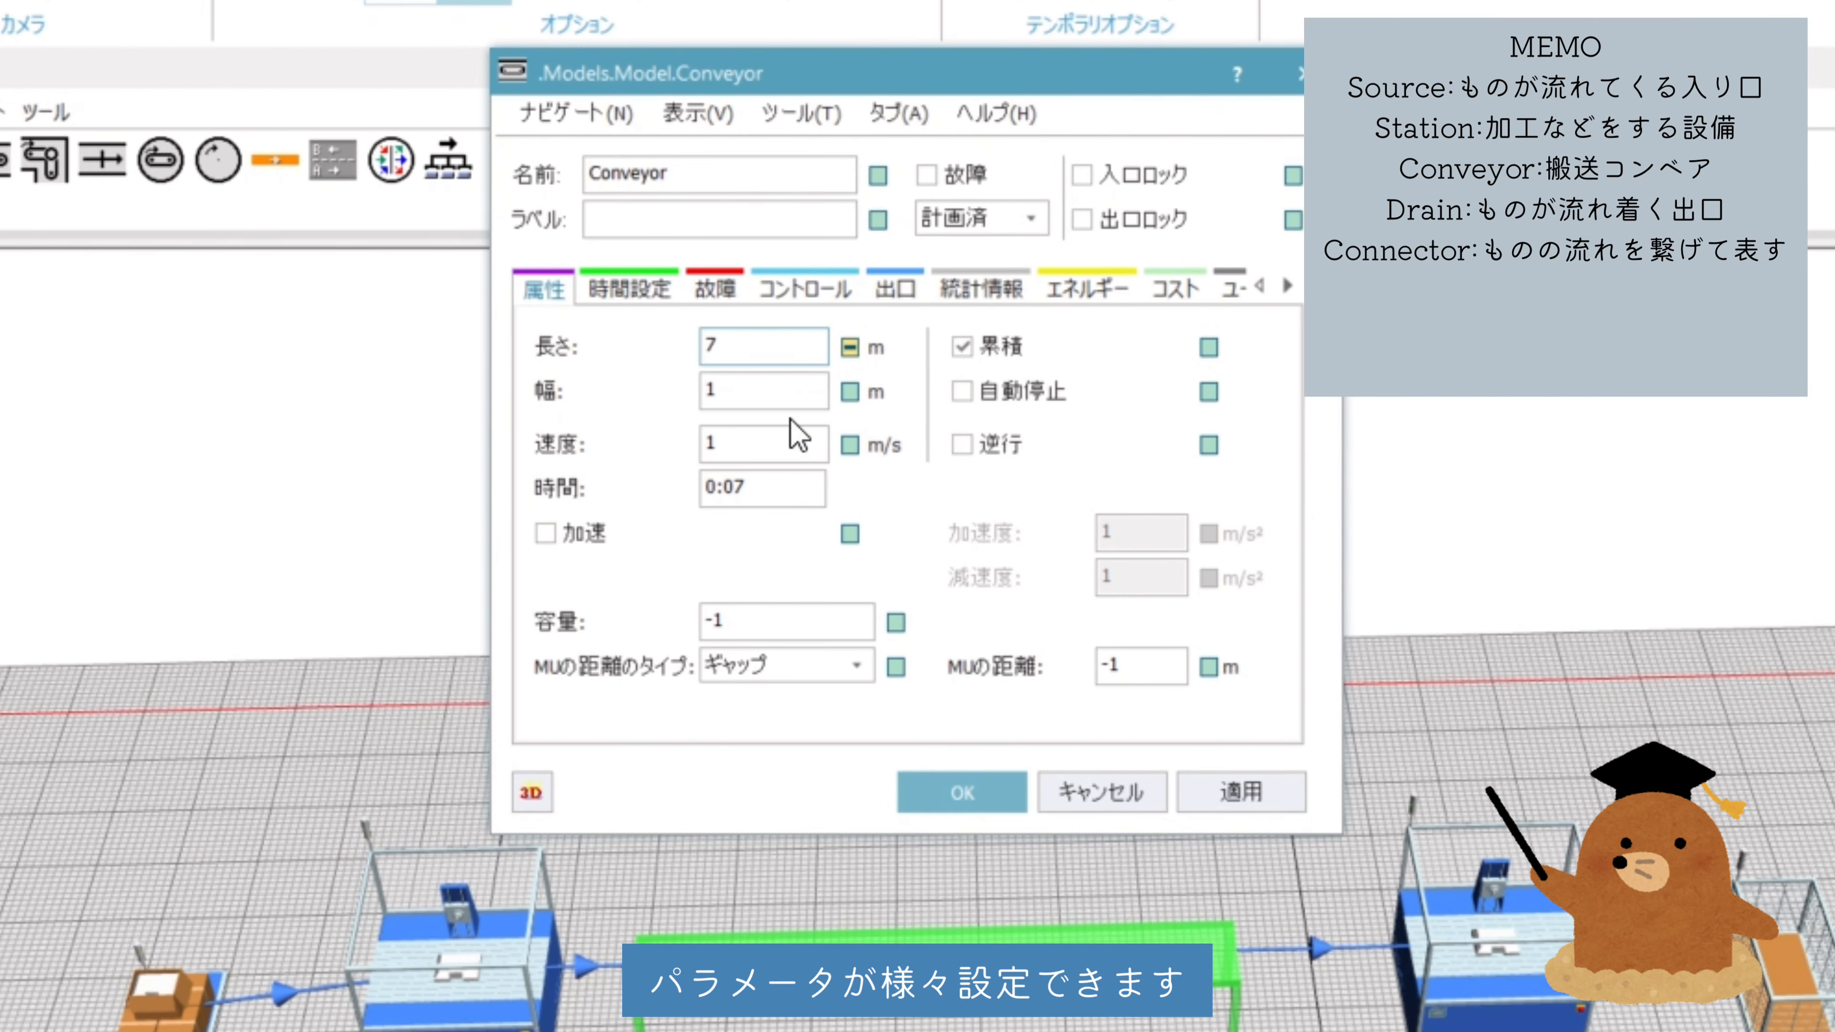
pyautogui.click(768, 392)
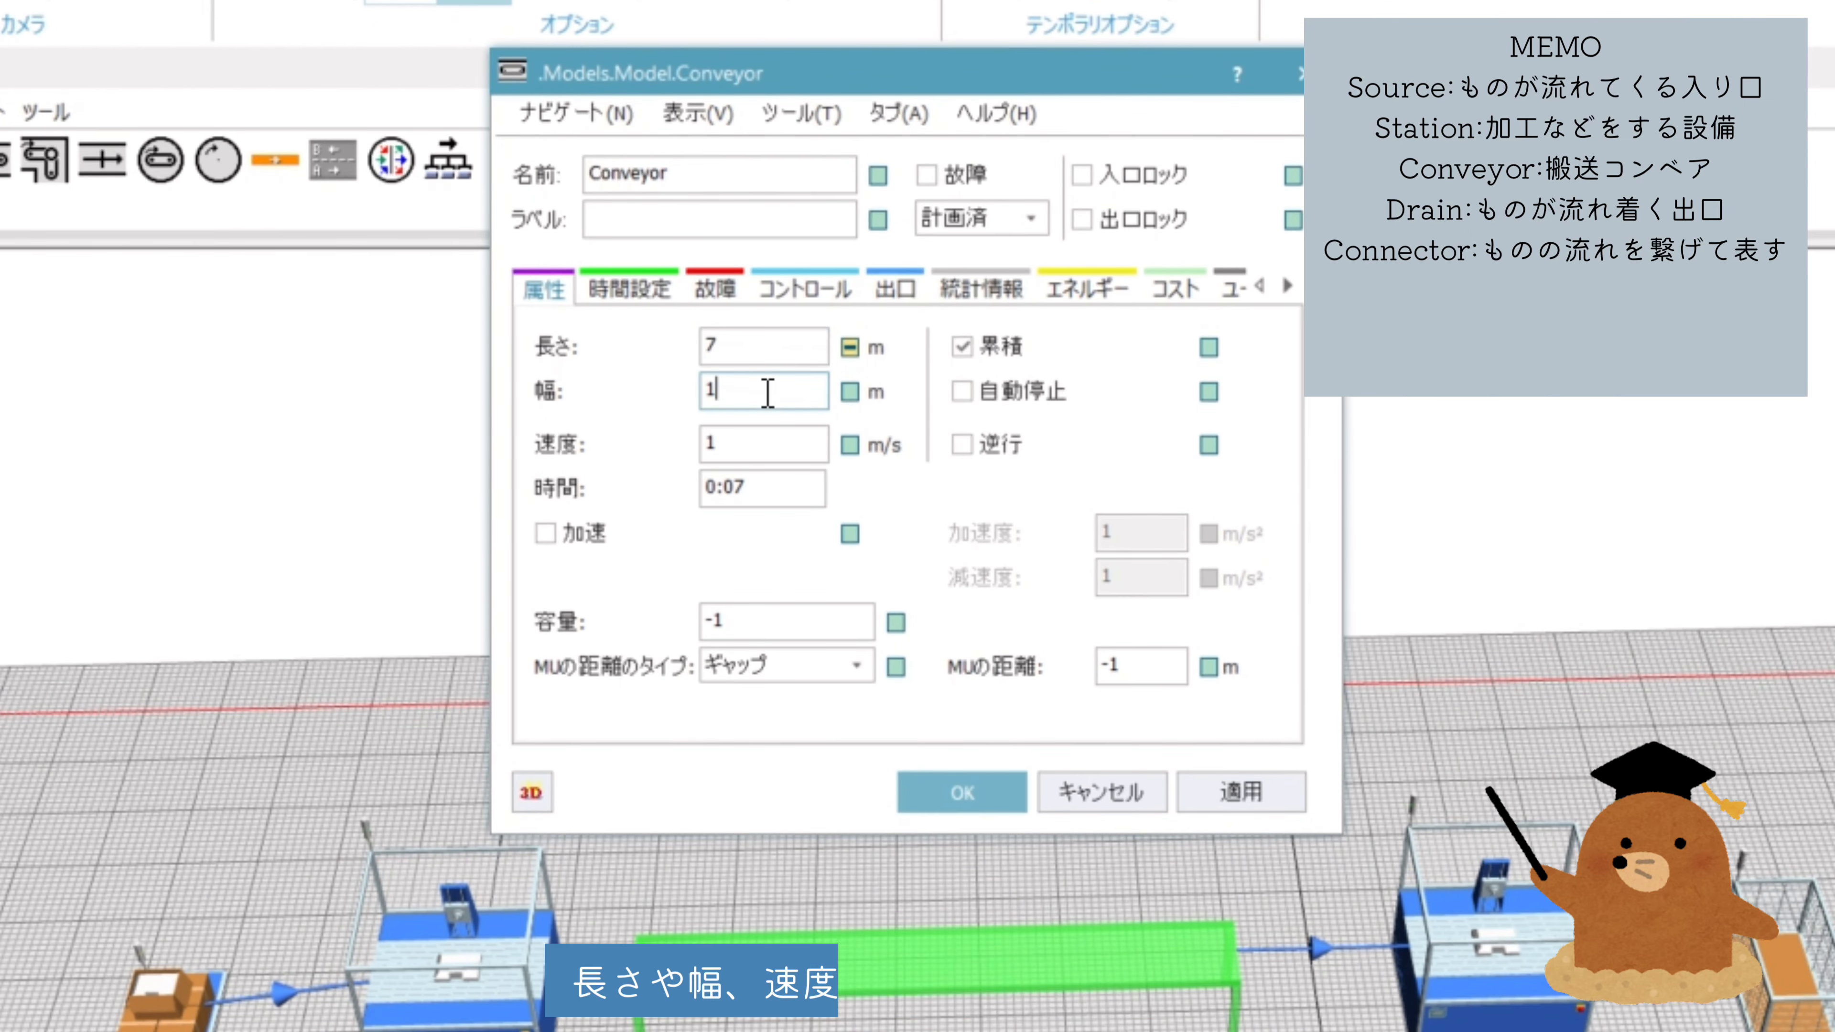
pyautogui.click(782, 436)
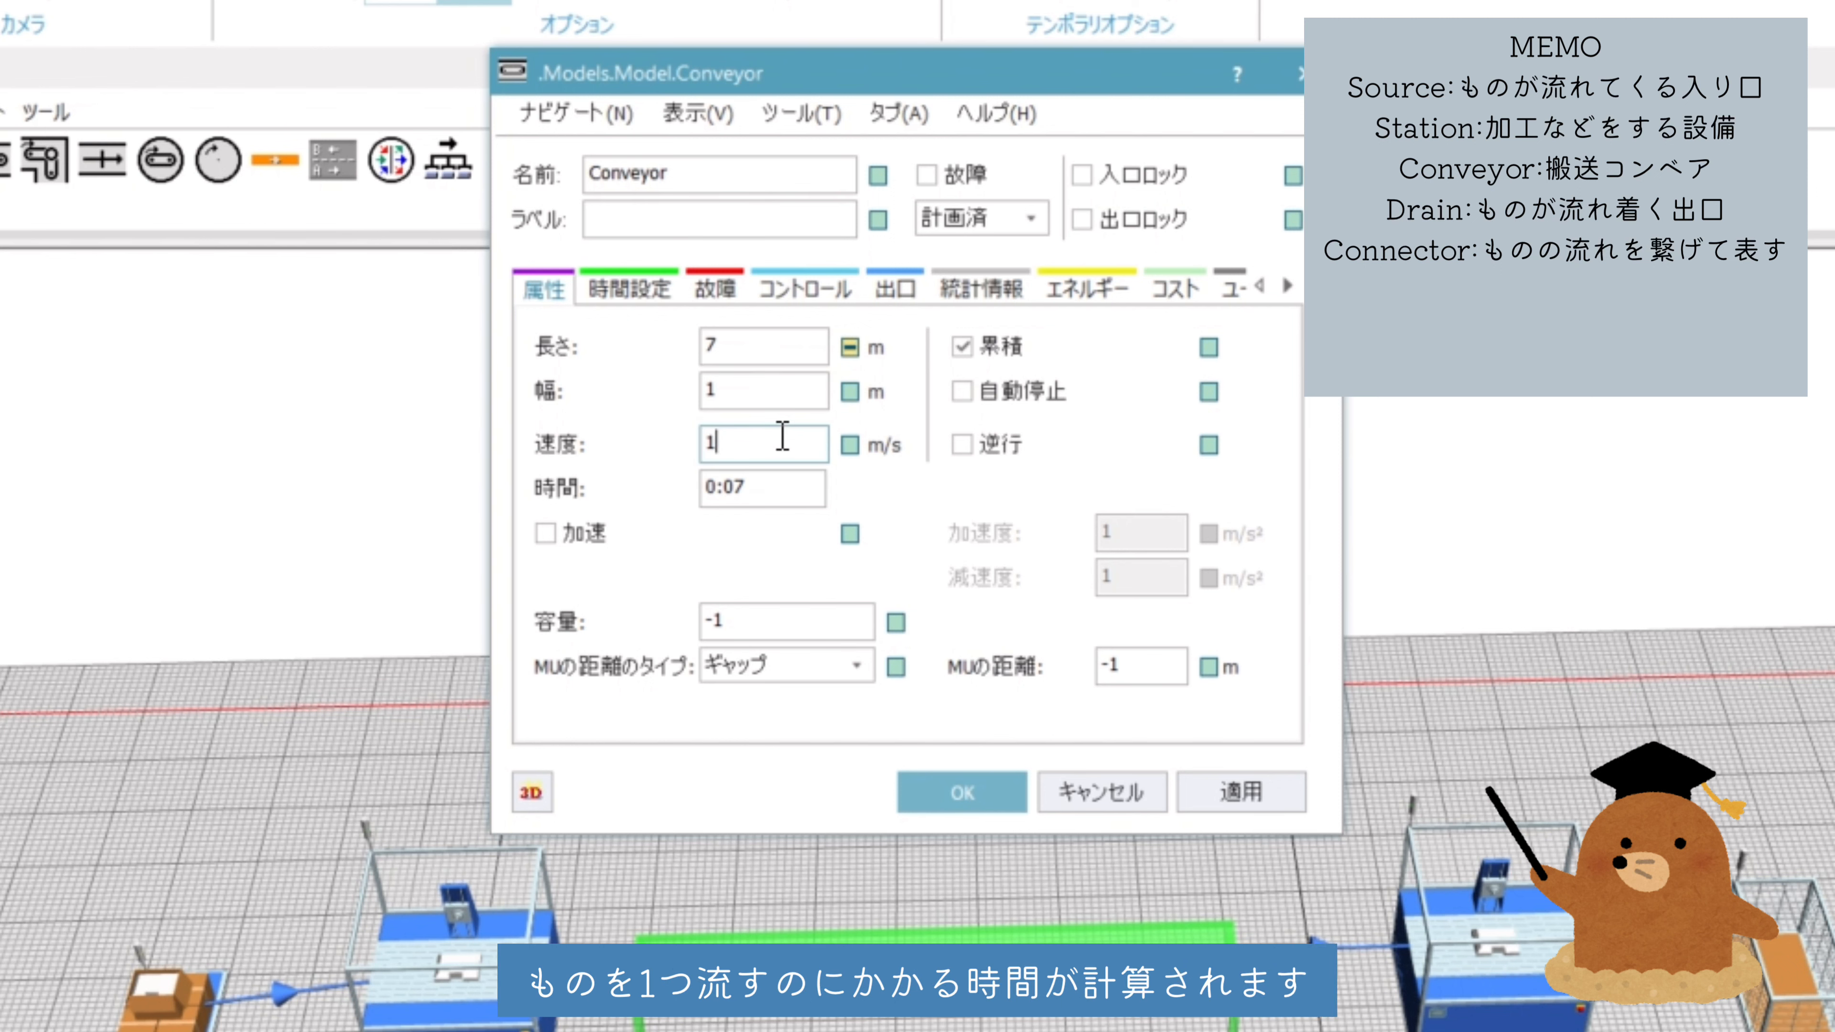
pyautogui.click(762, 357)
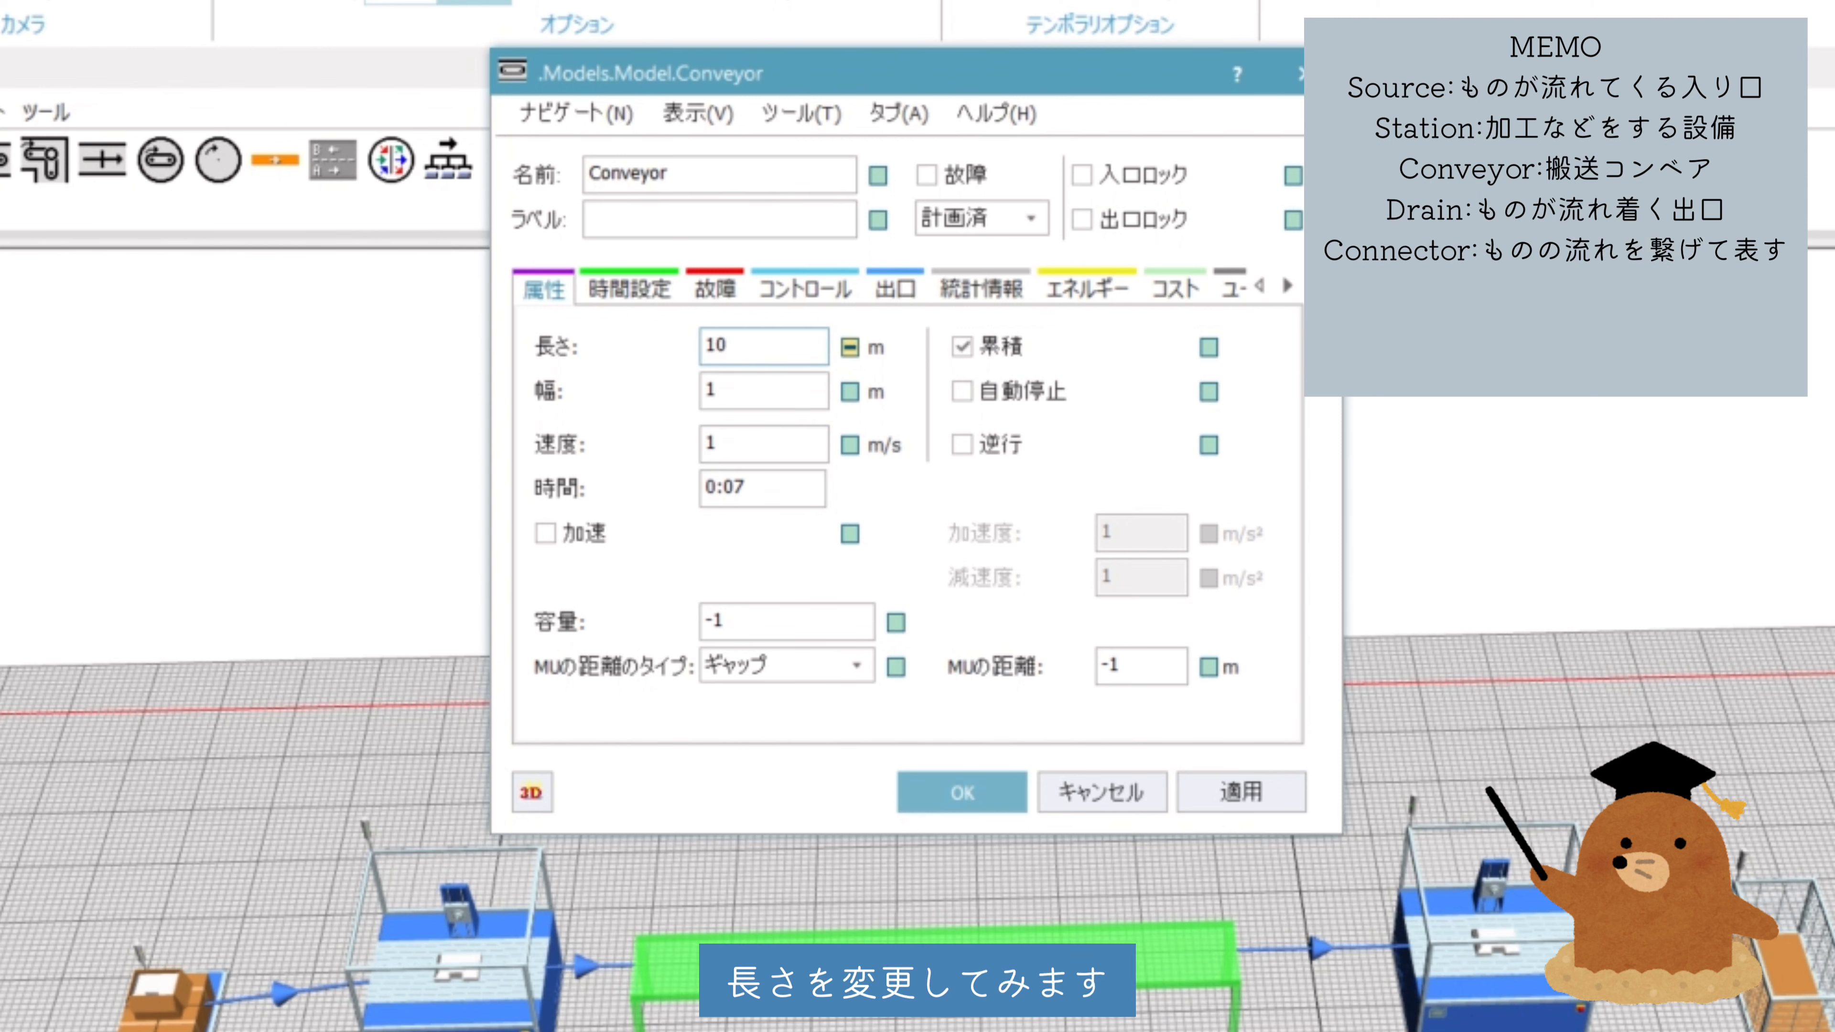
pyautogui.write('10')
pyautogui.press('BackSpace')
pyautogui.press('BackSpace')
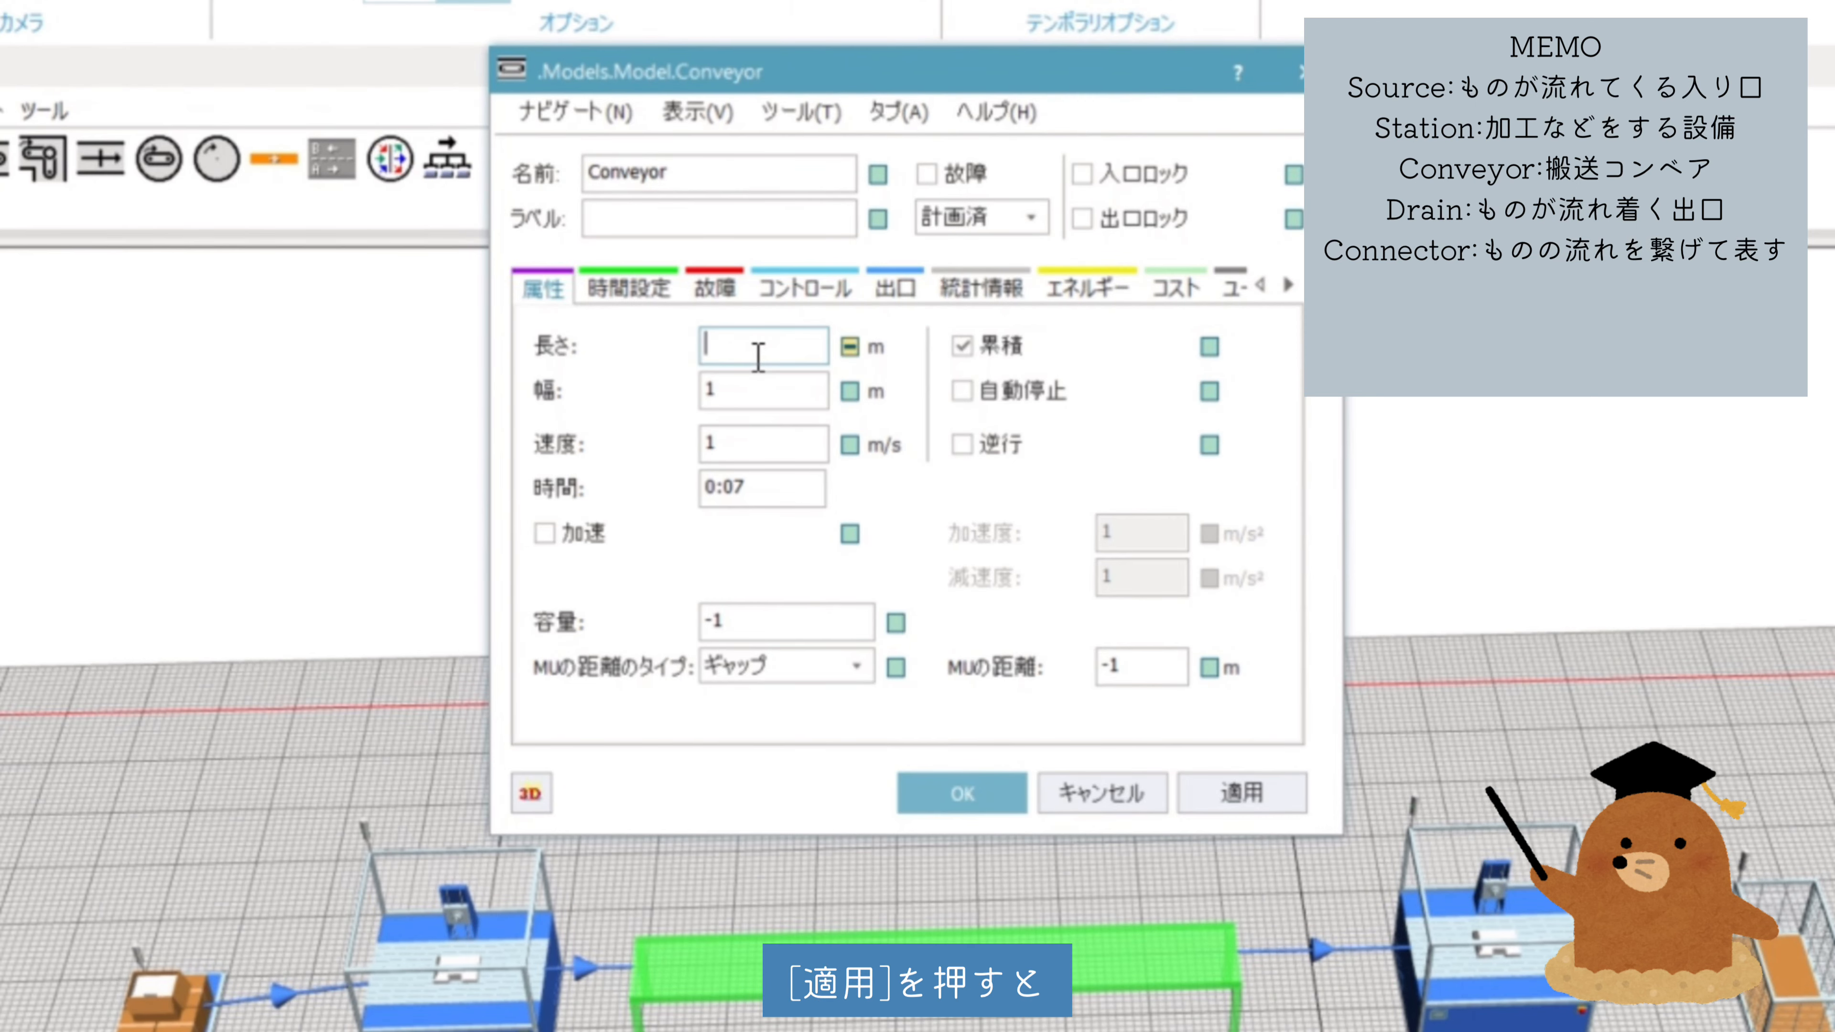
pyautogui.write('10')
pyautogui.click(1283, 795)
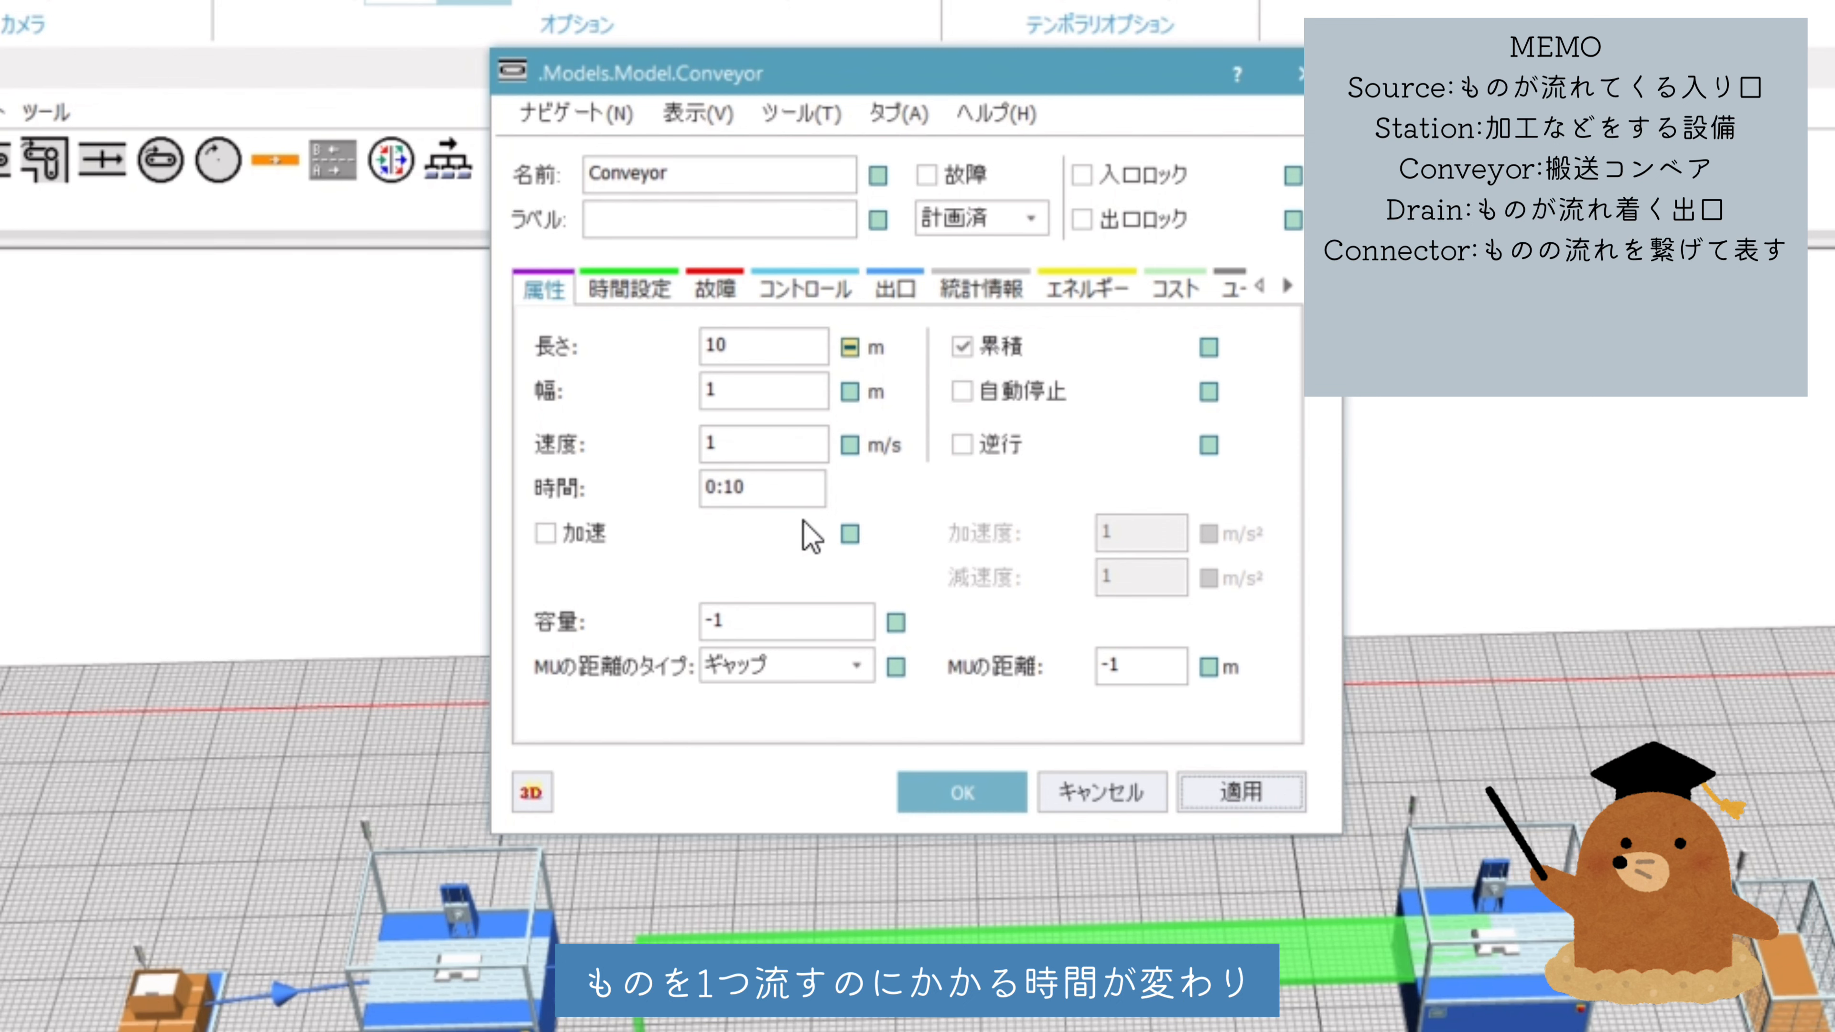
pyautogui.click(972, 790)
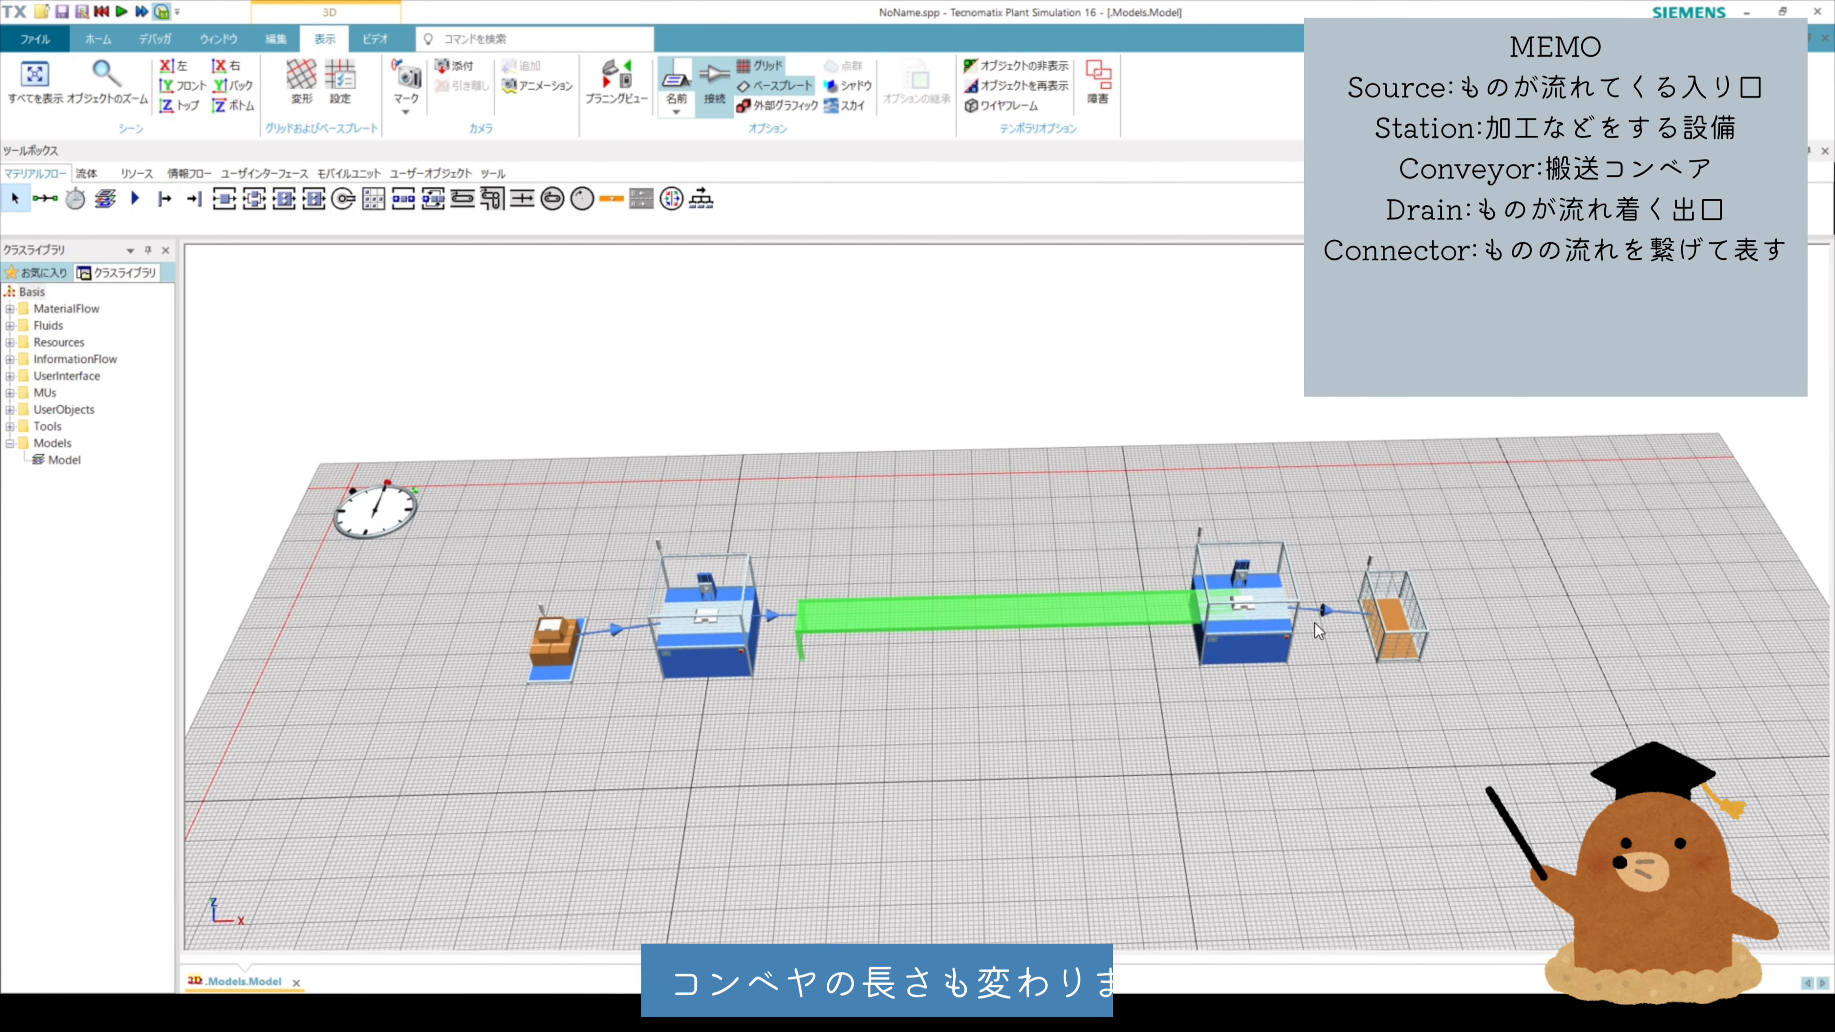
# Move the drain and the rear station farther along the line to make room for the lengthened conveyor
pyautogui.click(1496, 626)
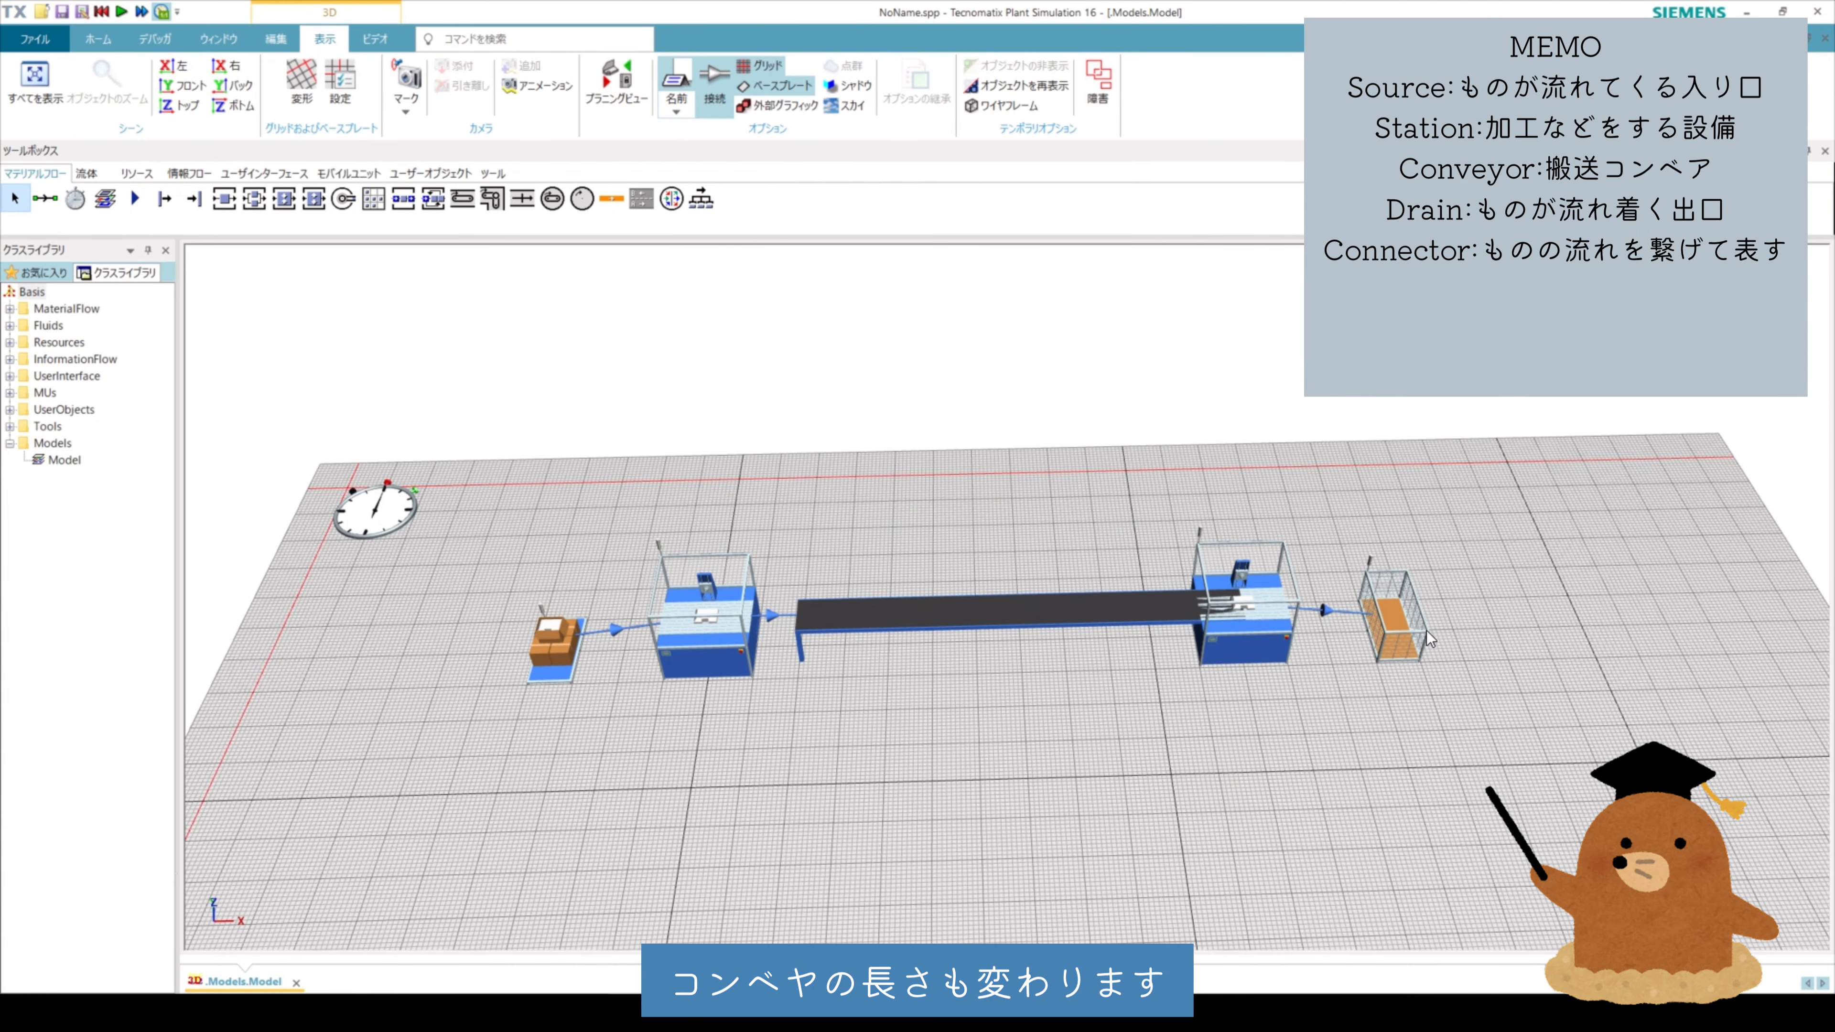
pyautogui.click(1406, 609)
pyautogui.moveTo(1407, 611); pyautogui.dragTo(1493, 614)
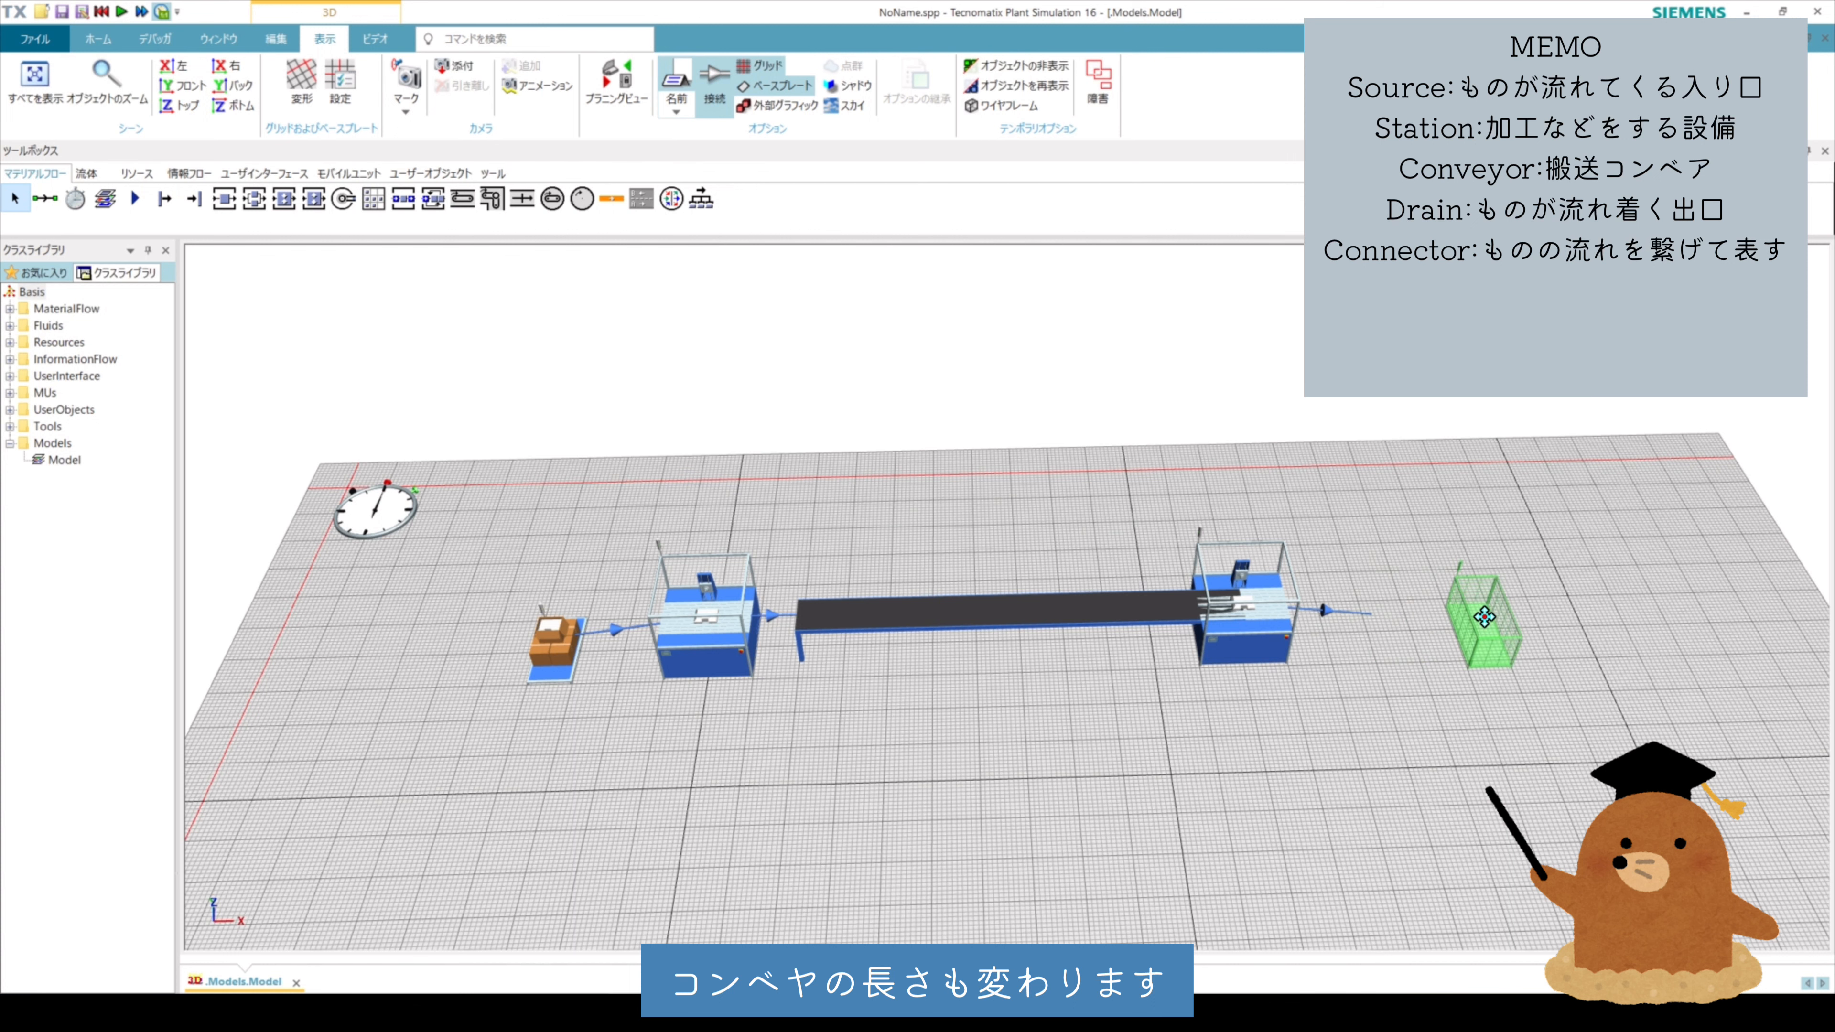
pyautogui.moveTo(1293, 604); pyautogui.dragTo(1389, 606)
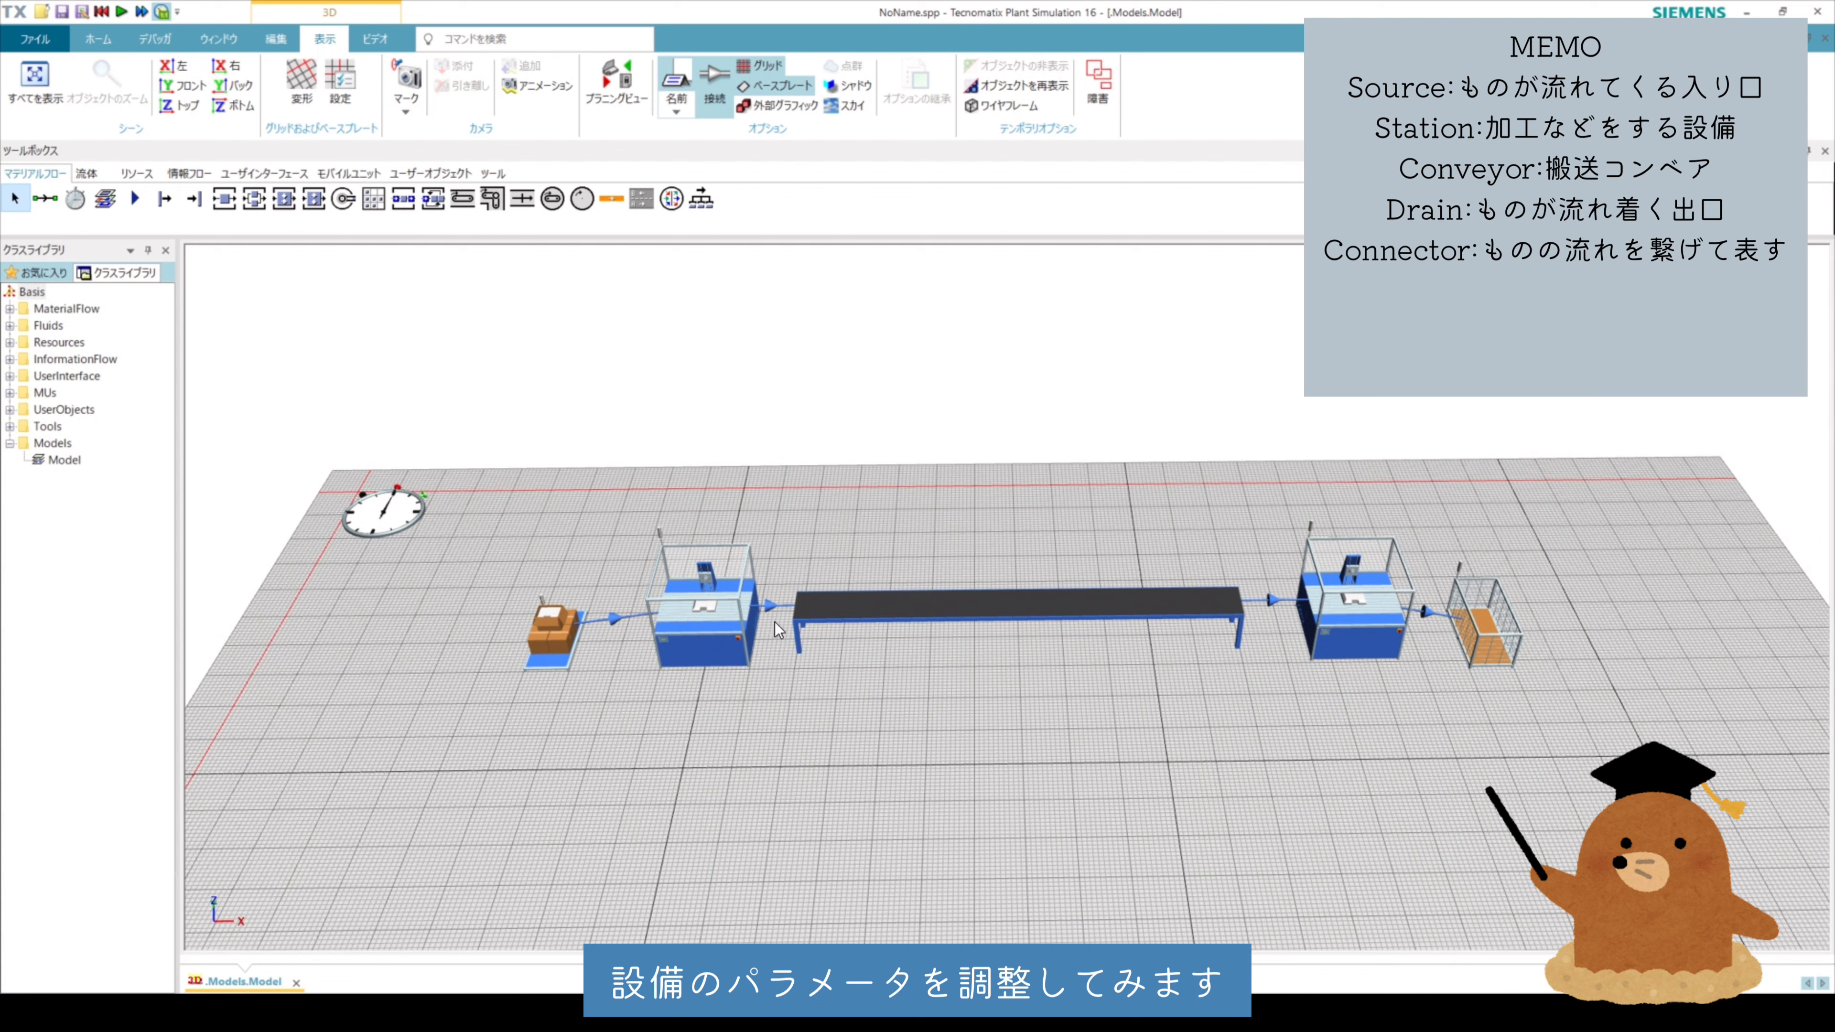
# Set the rear station's process time to 20 seconds, apply the change and close its properties
pyautogui.doubleClick(1371, 613)
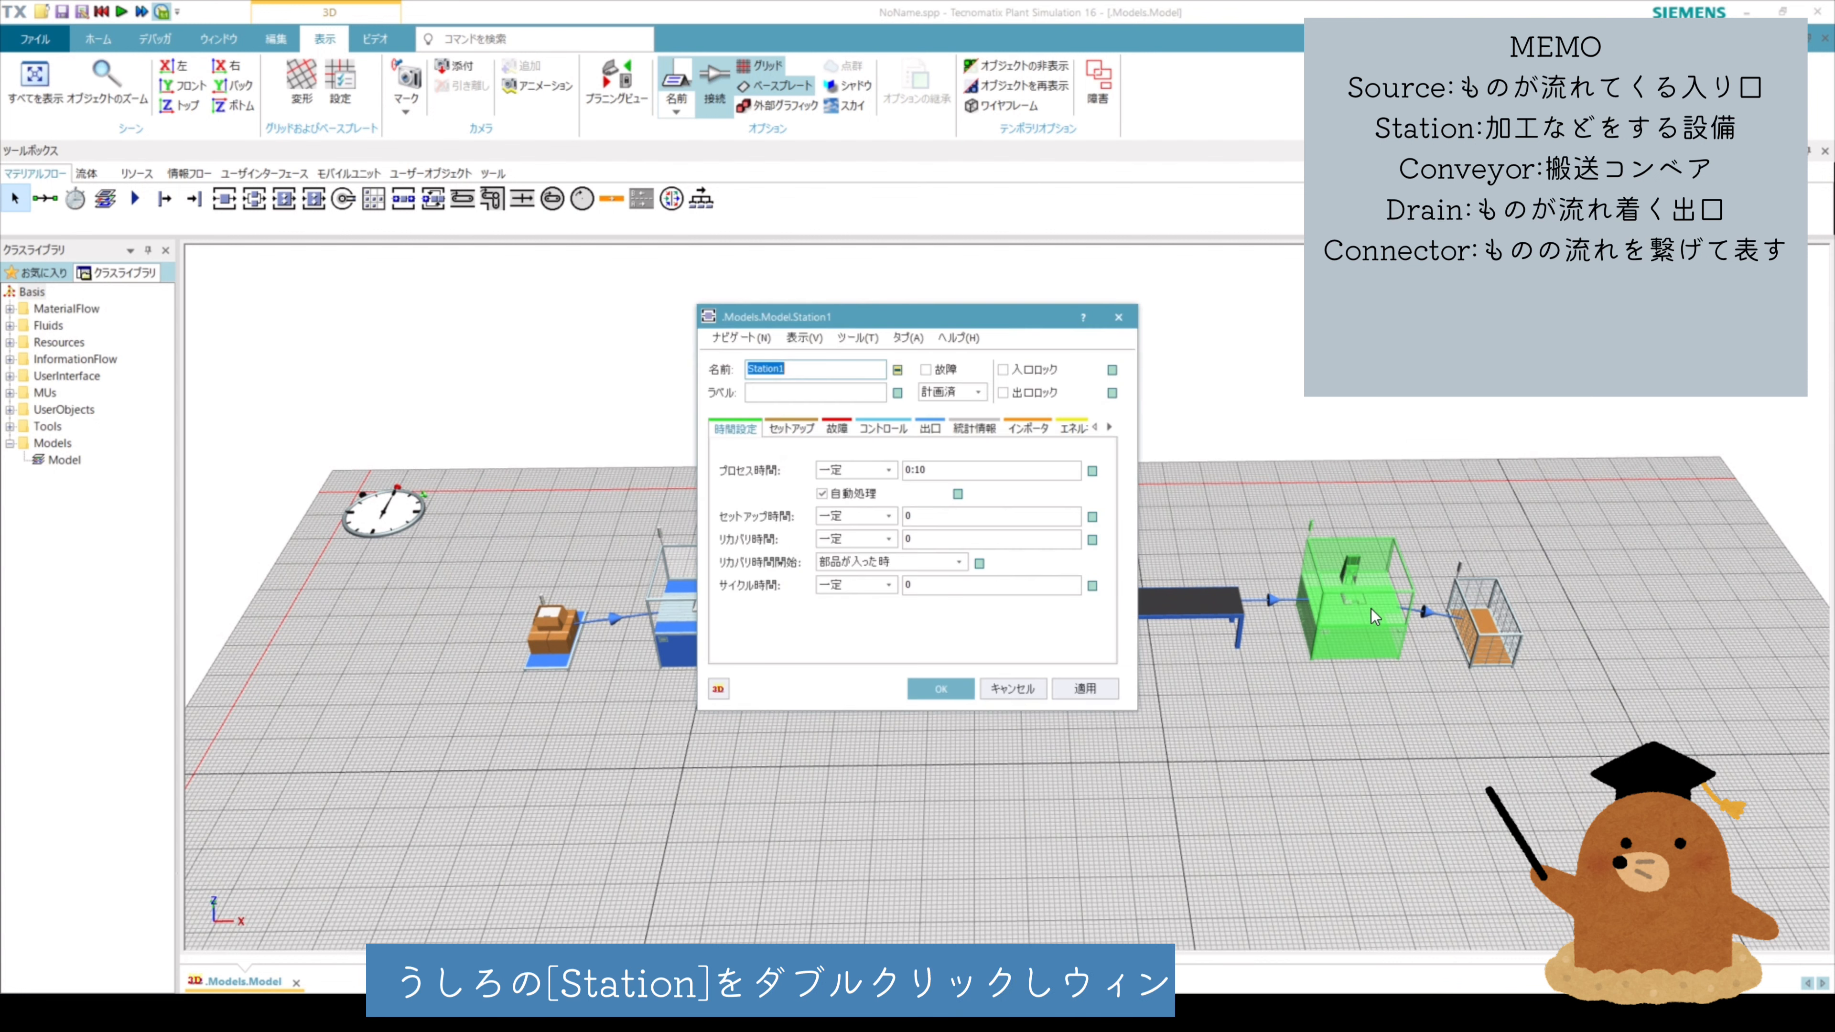
pyautogui.moveTo(955, 323); pyautogui.dragTo(1015, 130)
pyautogui.click(1006, 281)
pyautogui.press('BackSpace')
pyautogui.press('BackSpace')
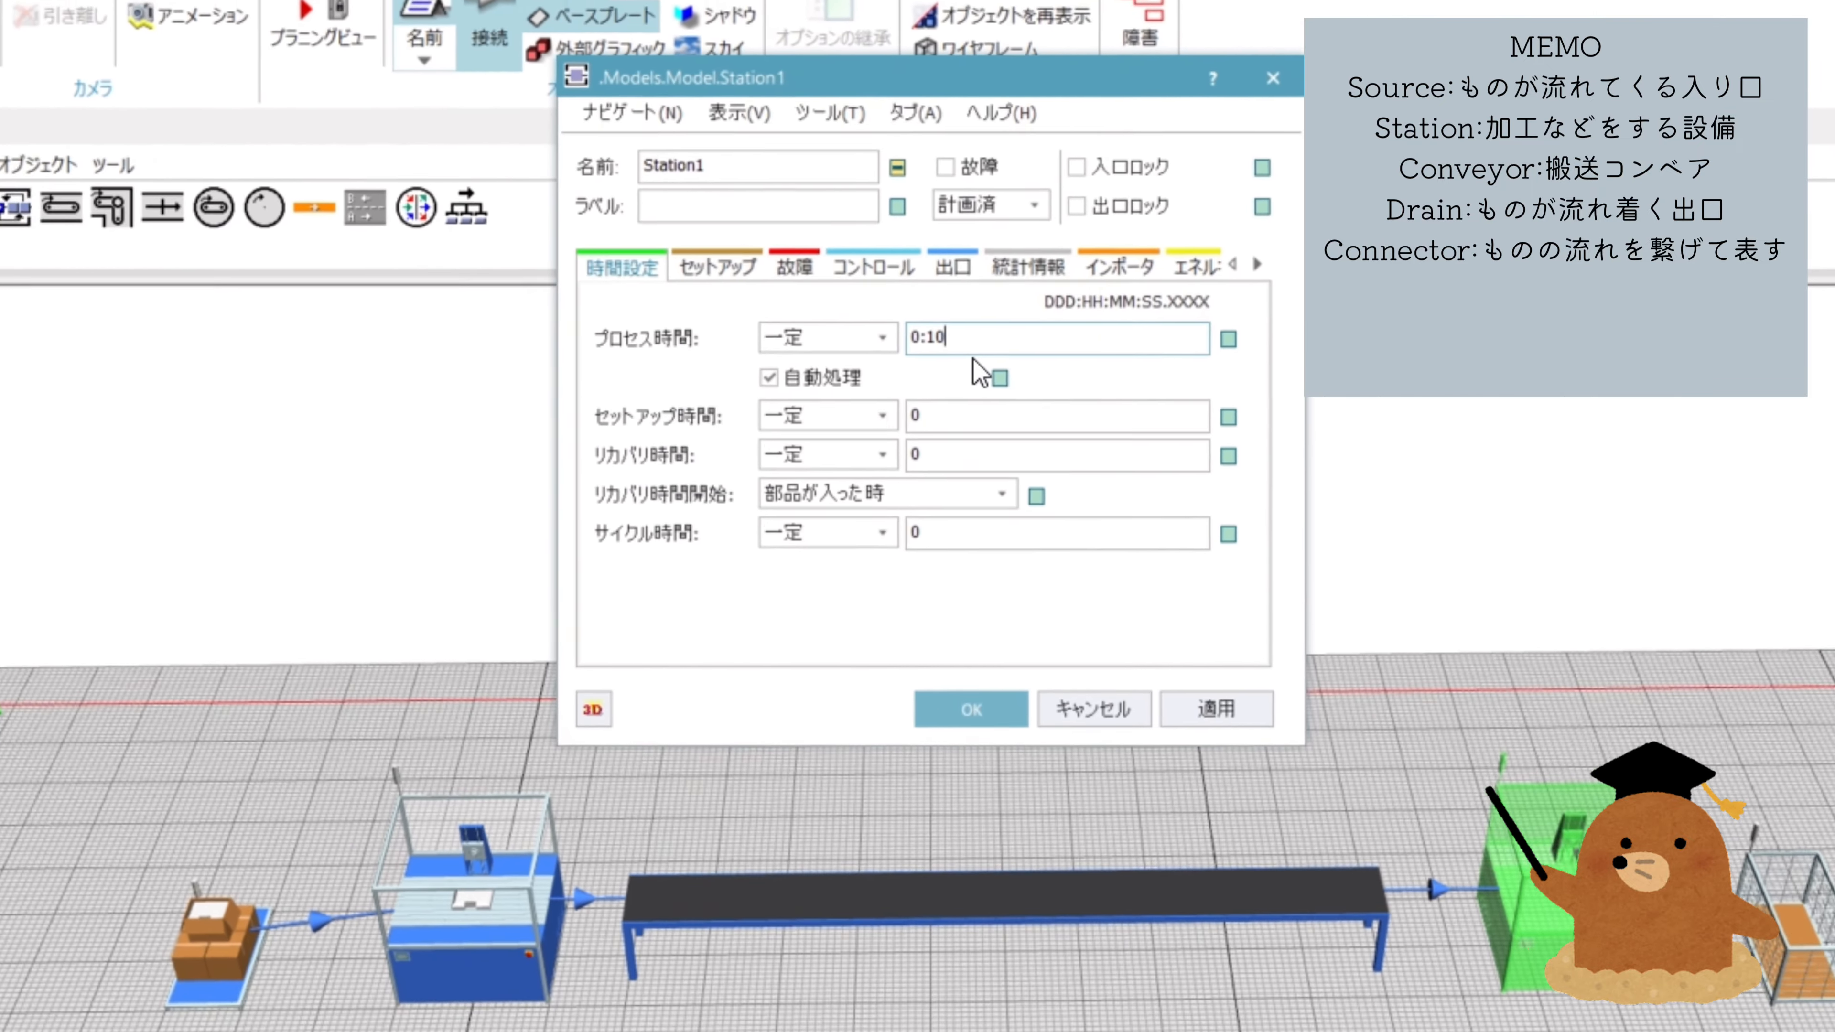
pyautogui.write('20')
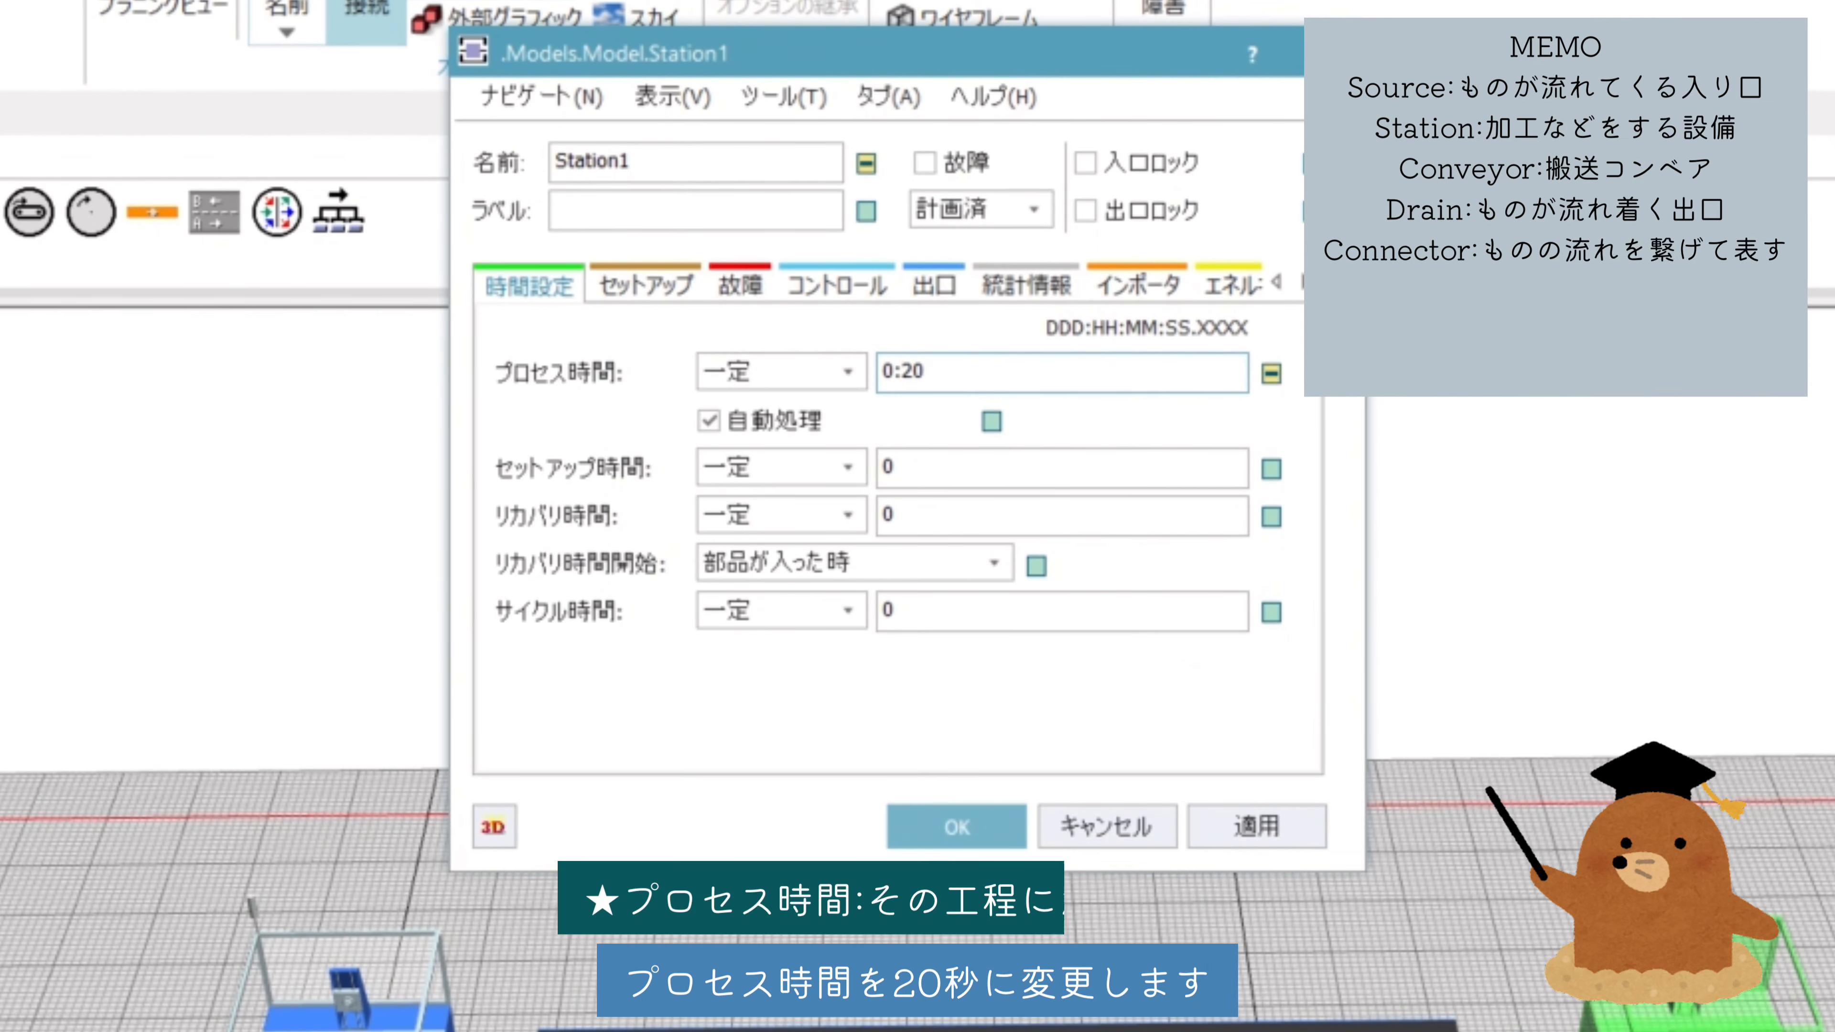
pyautogui.click(1283, 818)
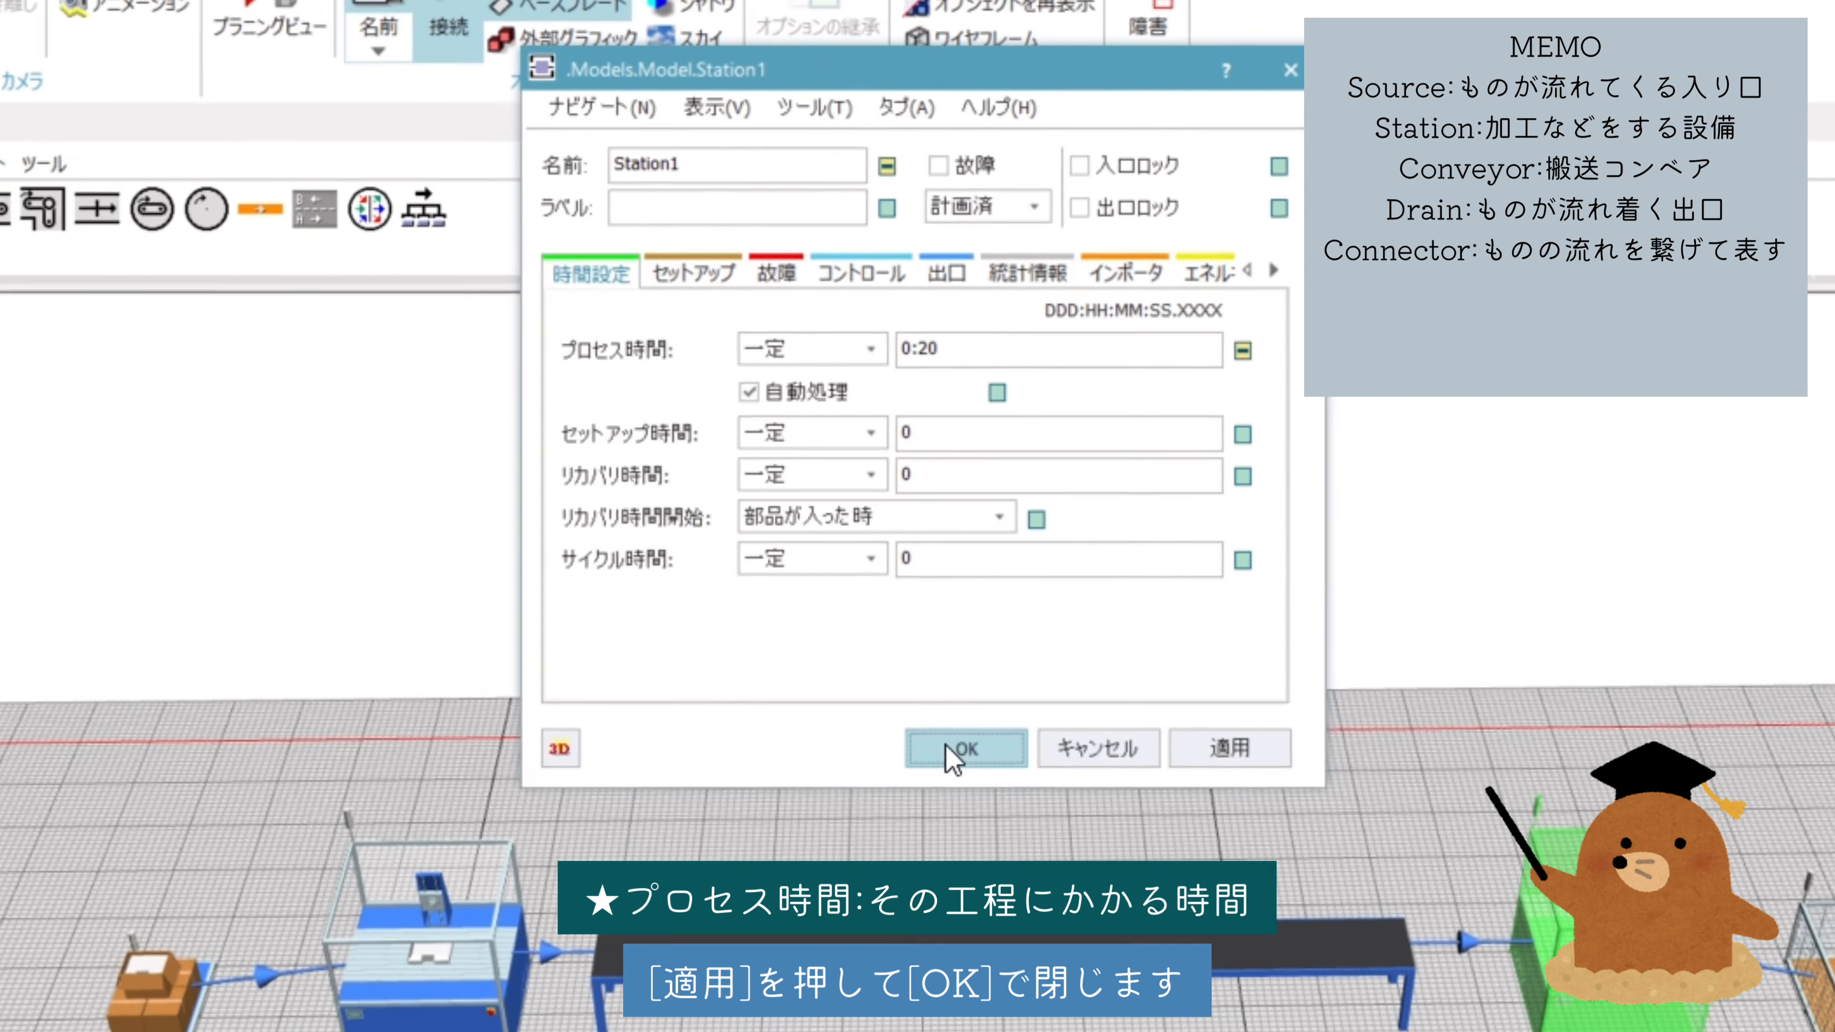
pyautogui.click(956, 826)
# Reset and run the simulation from the EventController, and adjust the real-time speed, trying a factor of 16
pyautogui.doubleClick(383, 513)
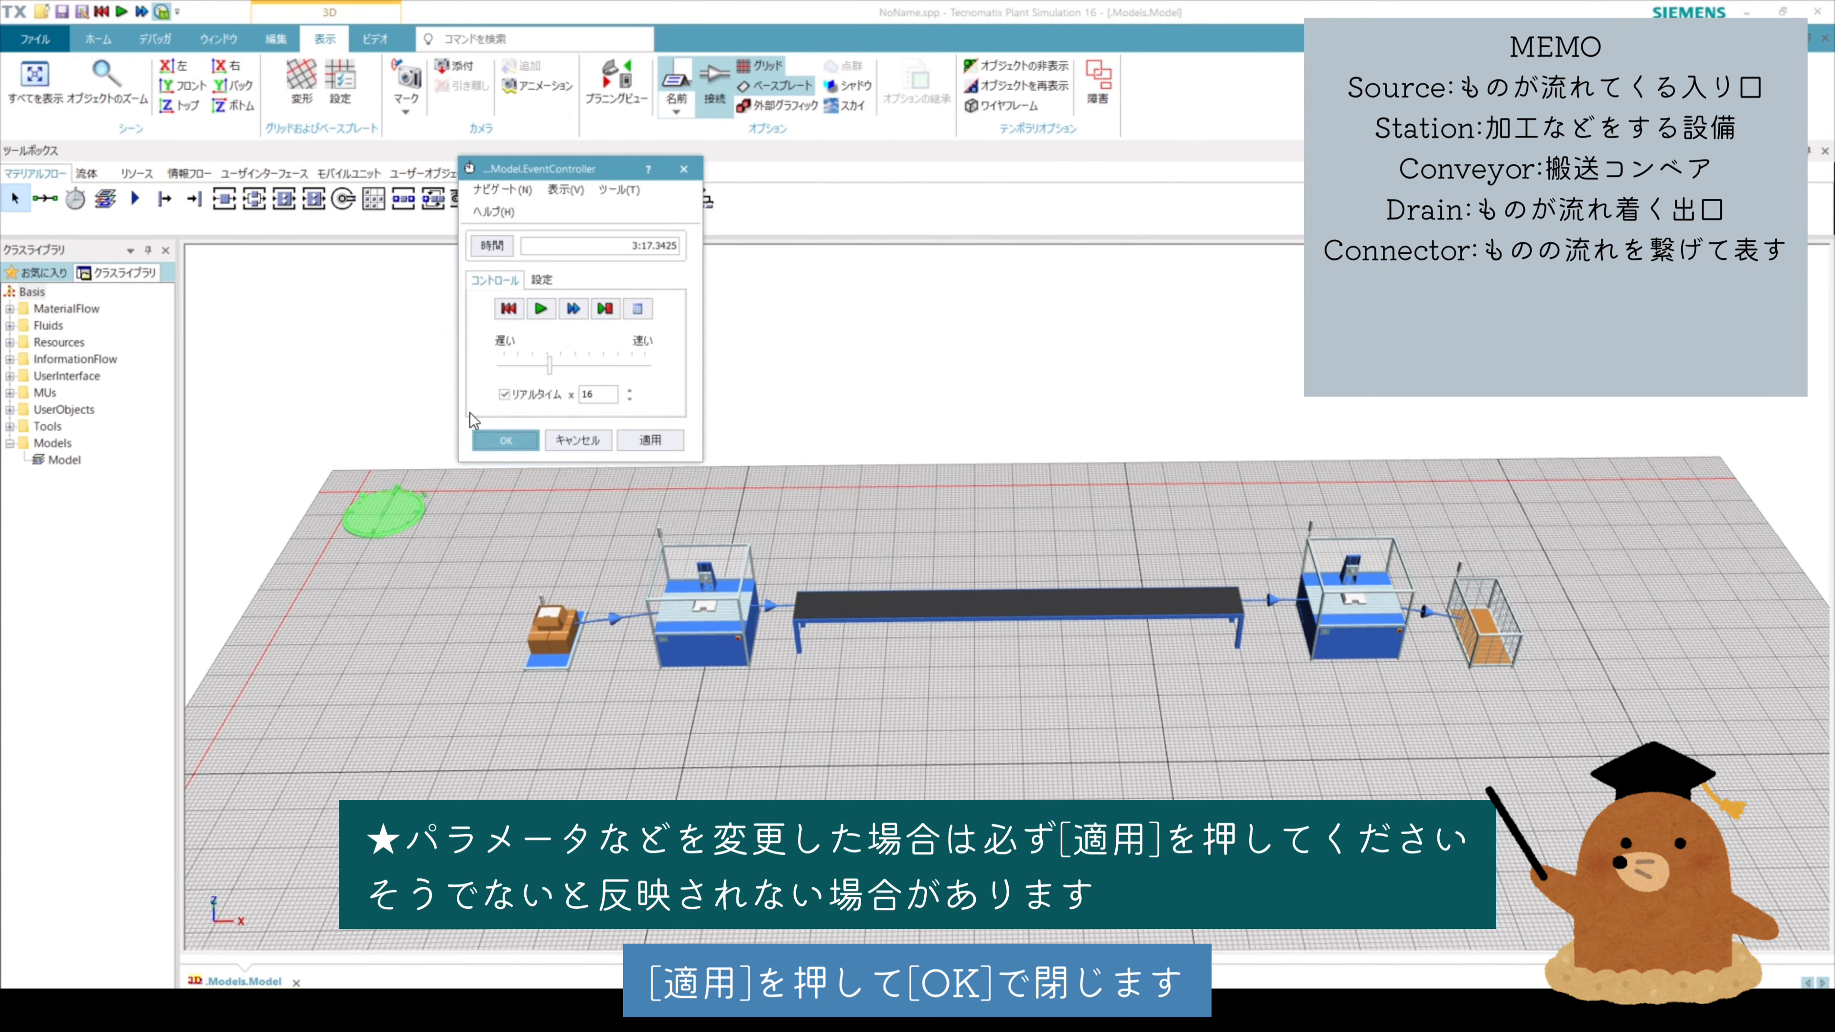
pyautogui.click(508, 310)
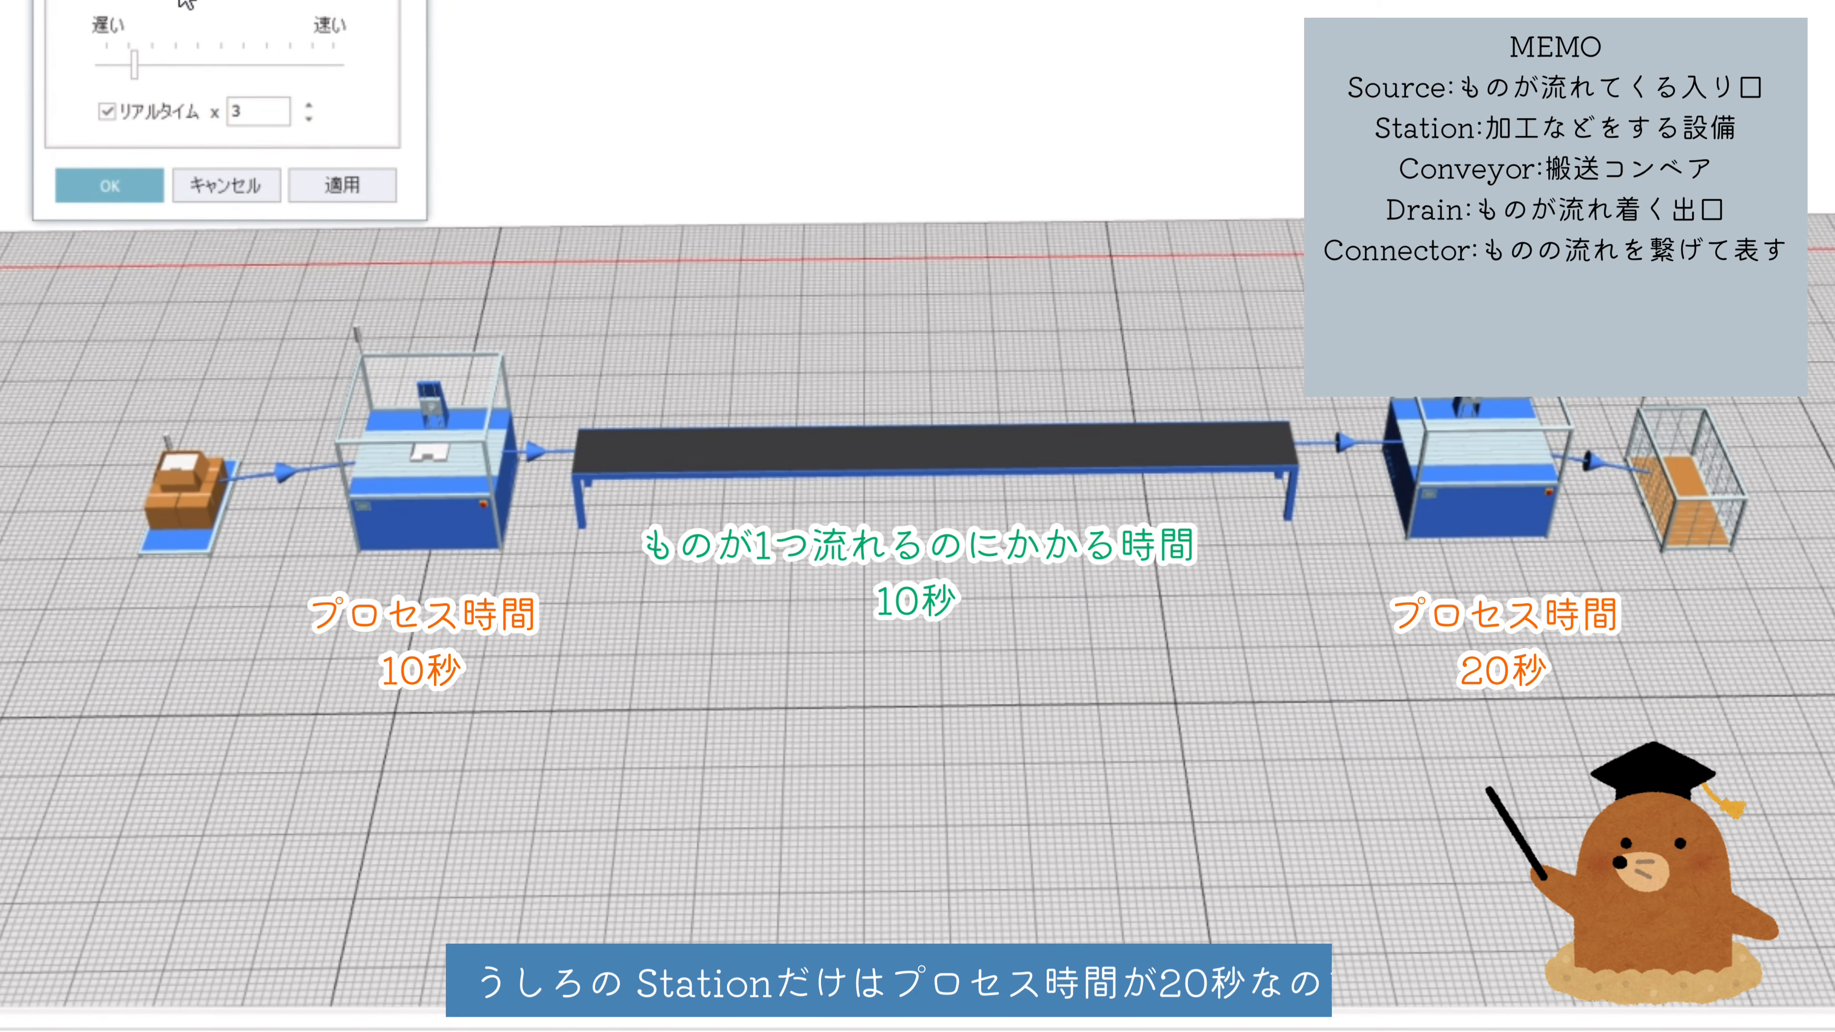
pyautogui.click(159, 66)
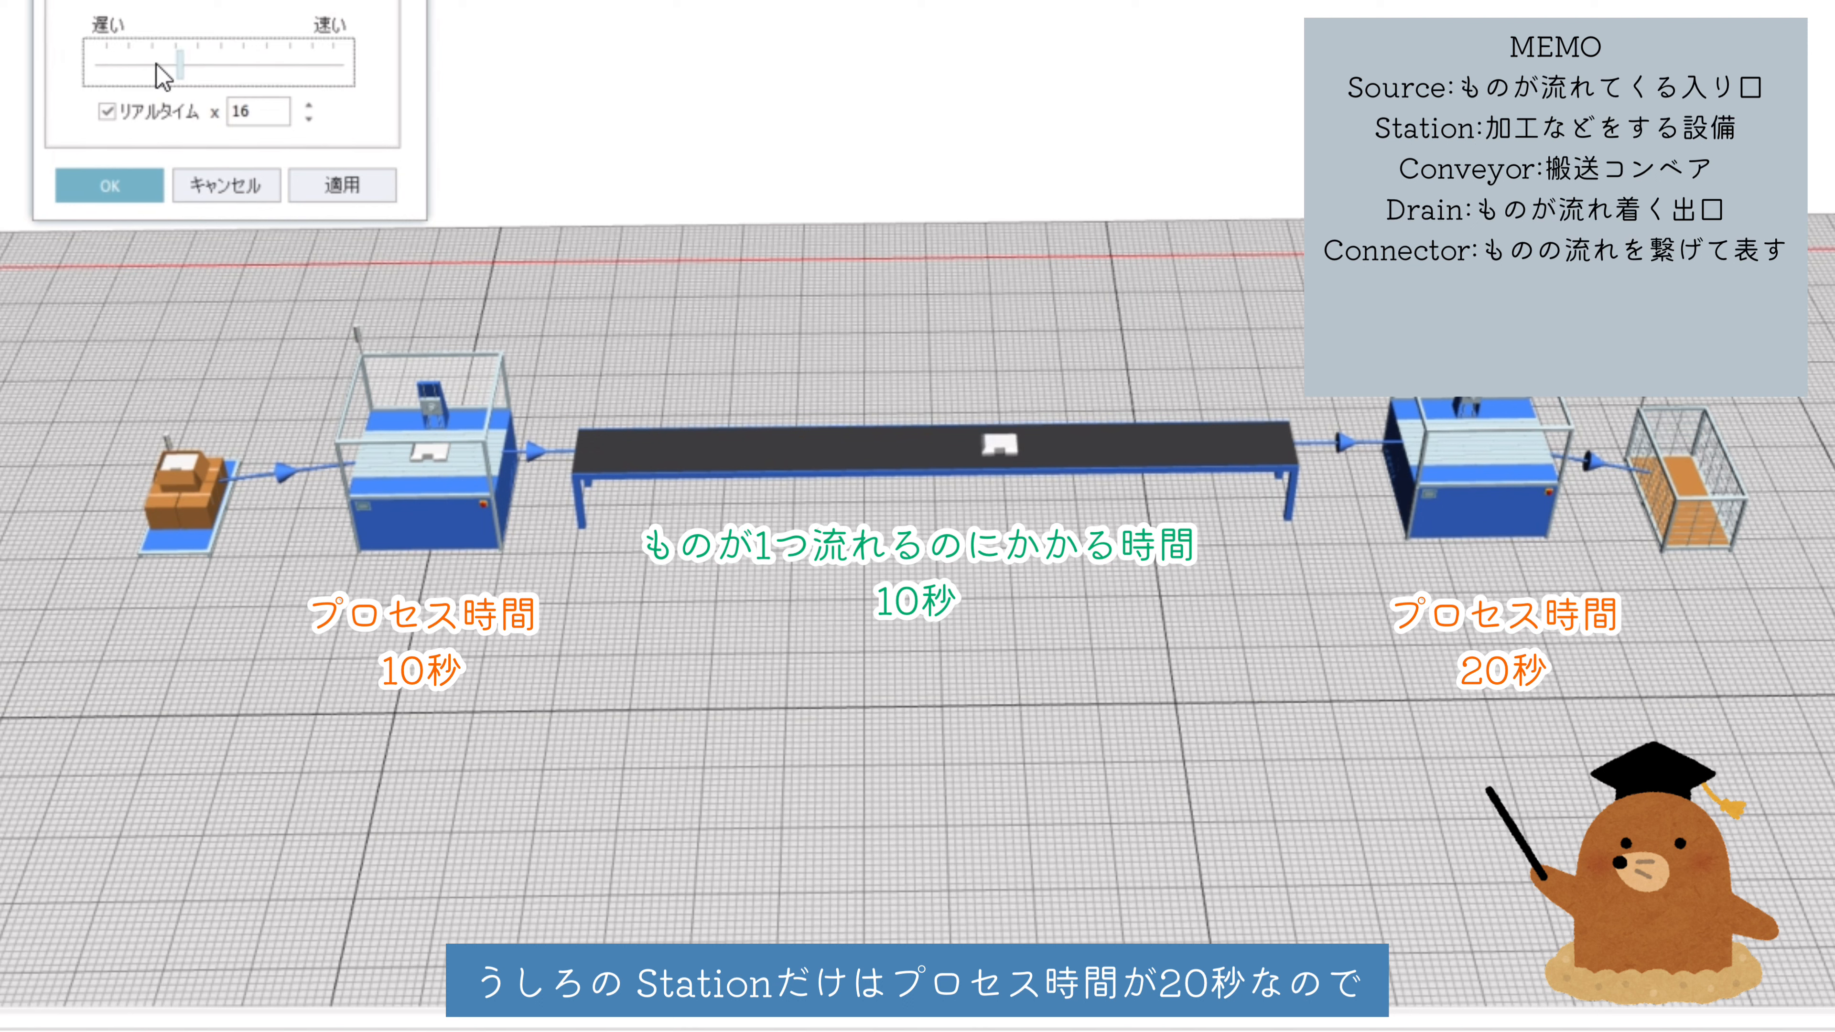
pyautogui.click(157, 62)
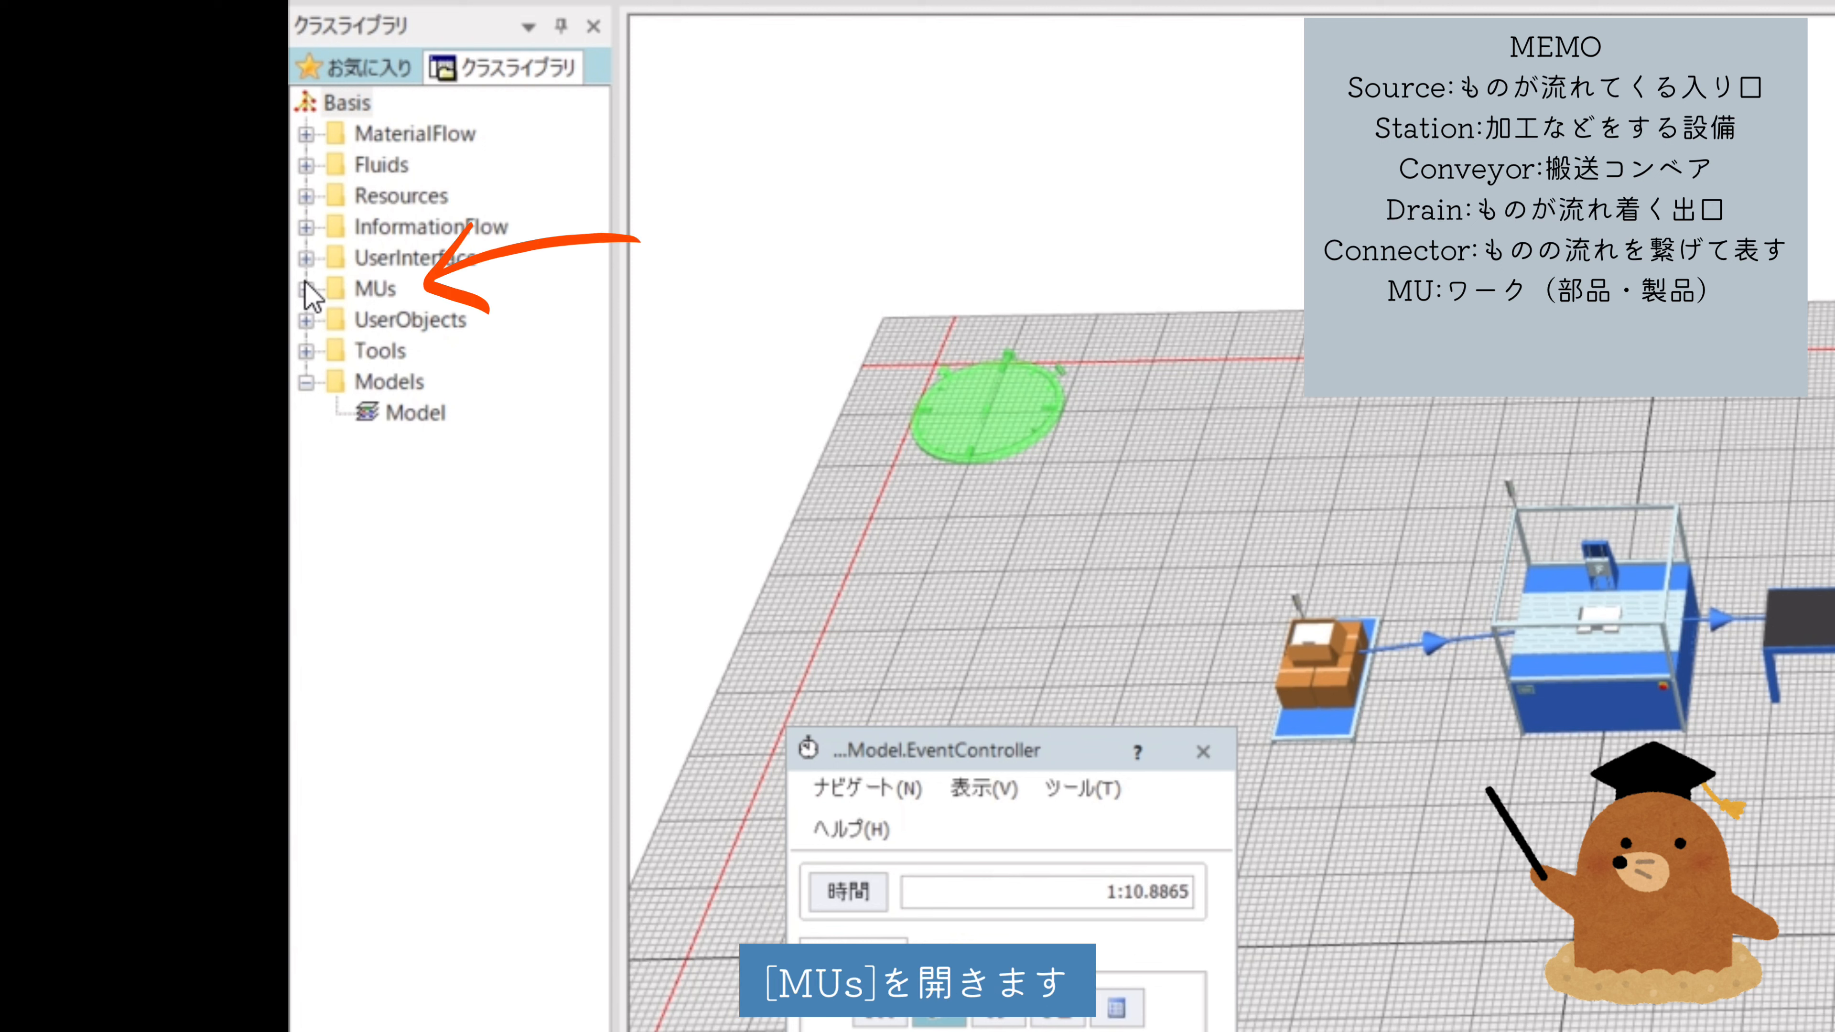
# Duplicate the Part from the MUs folder and open the copy in UserObjects in 3D
pyautogui.click(305, 289)
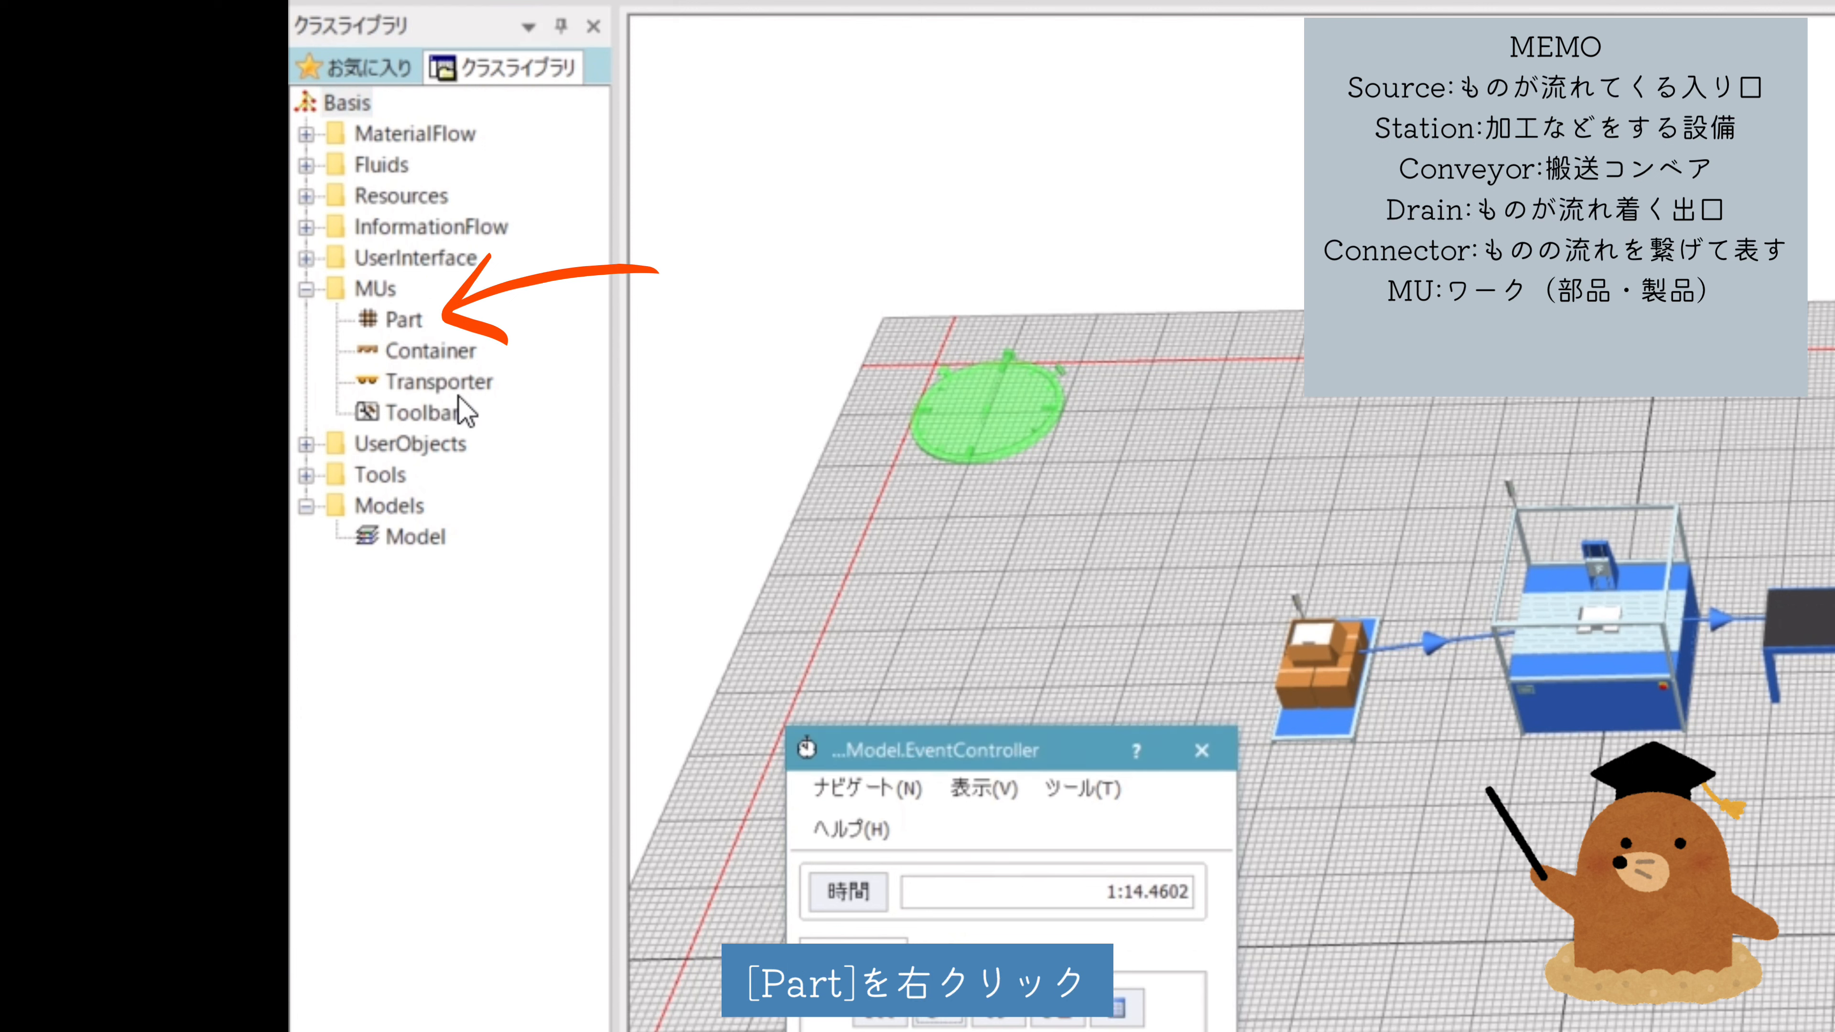
pyautogui.rightClick(402, 328)
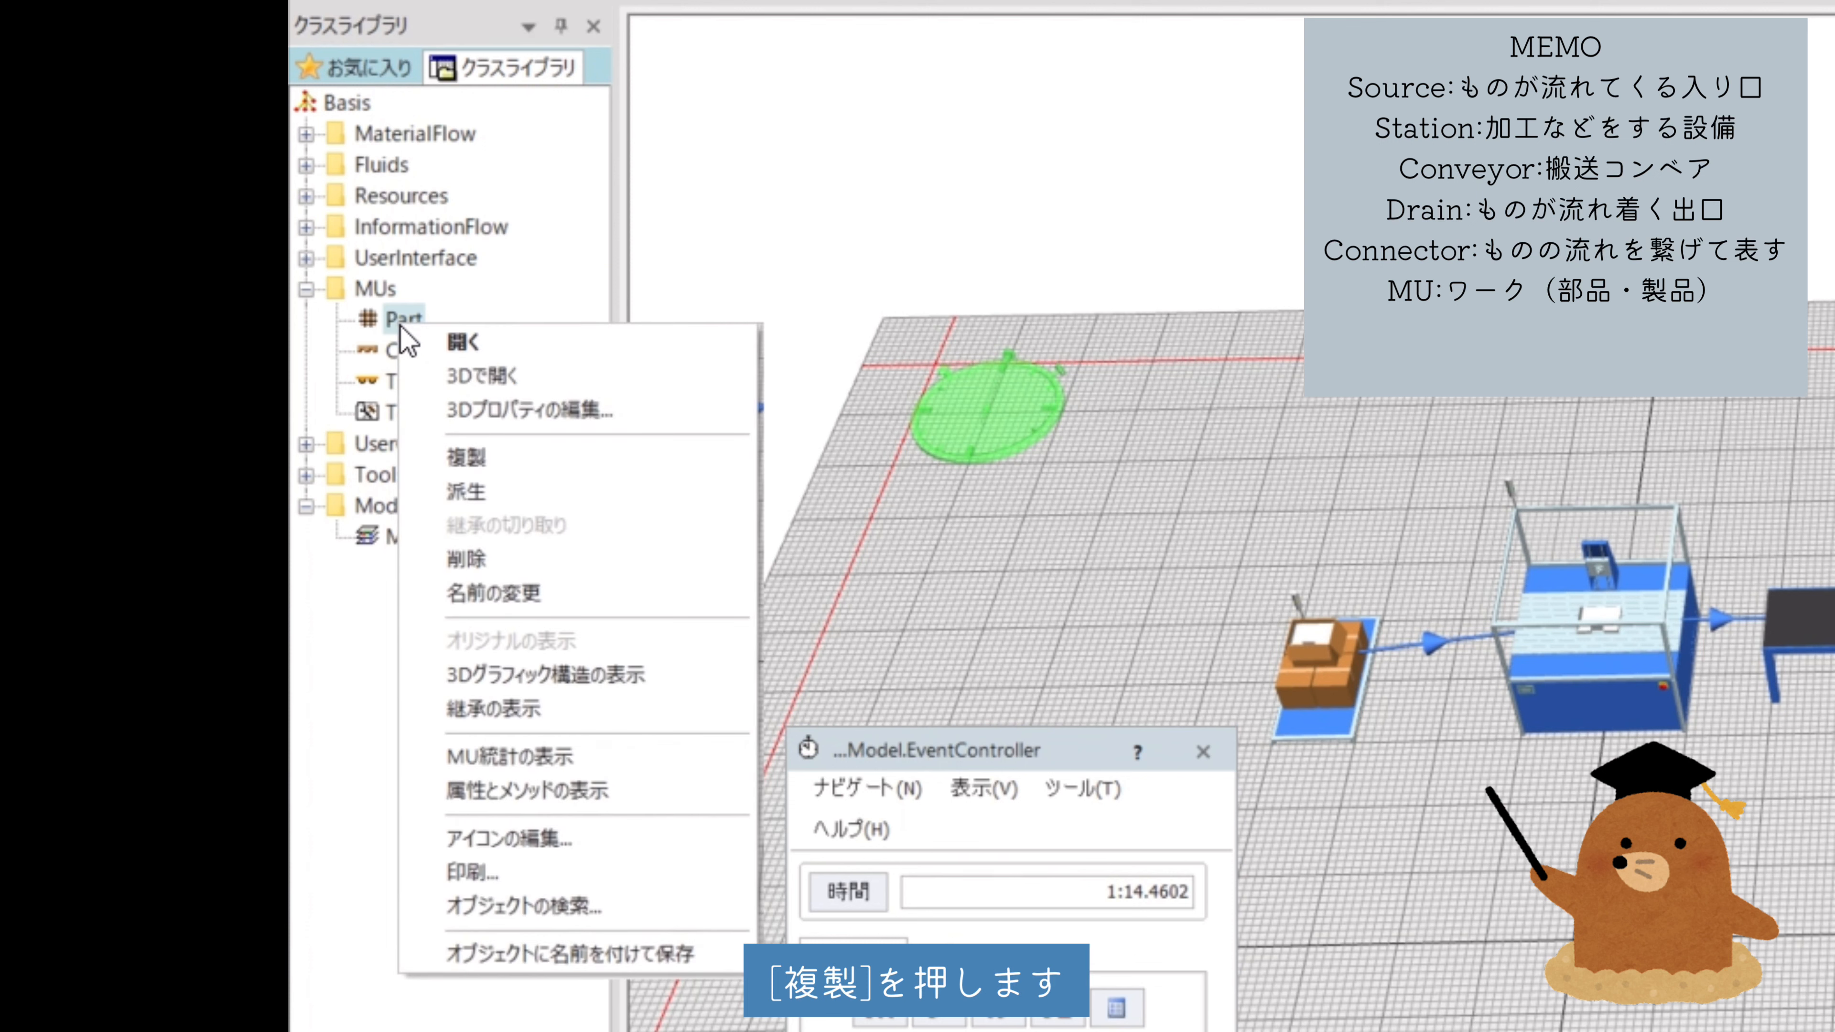
pyautogui.click(466, 456)
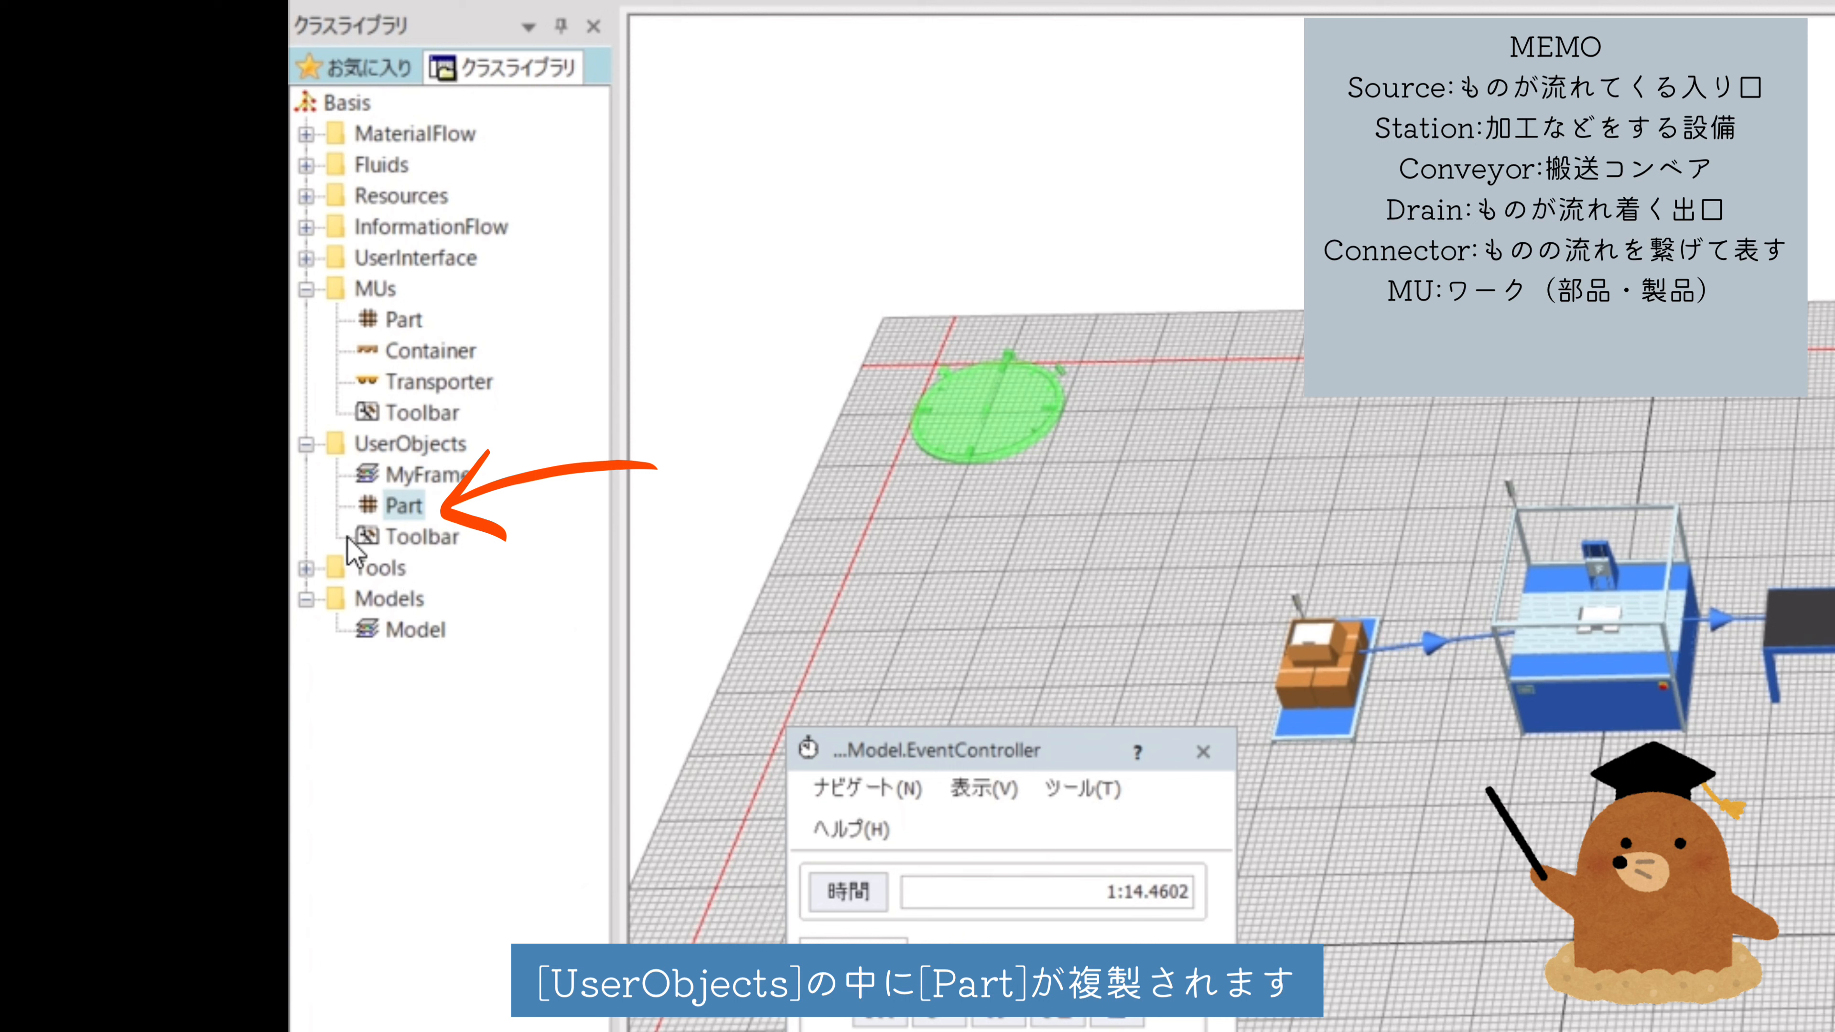
pyautogui.rightClick(399, 508)
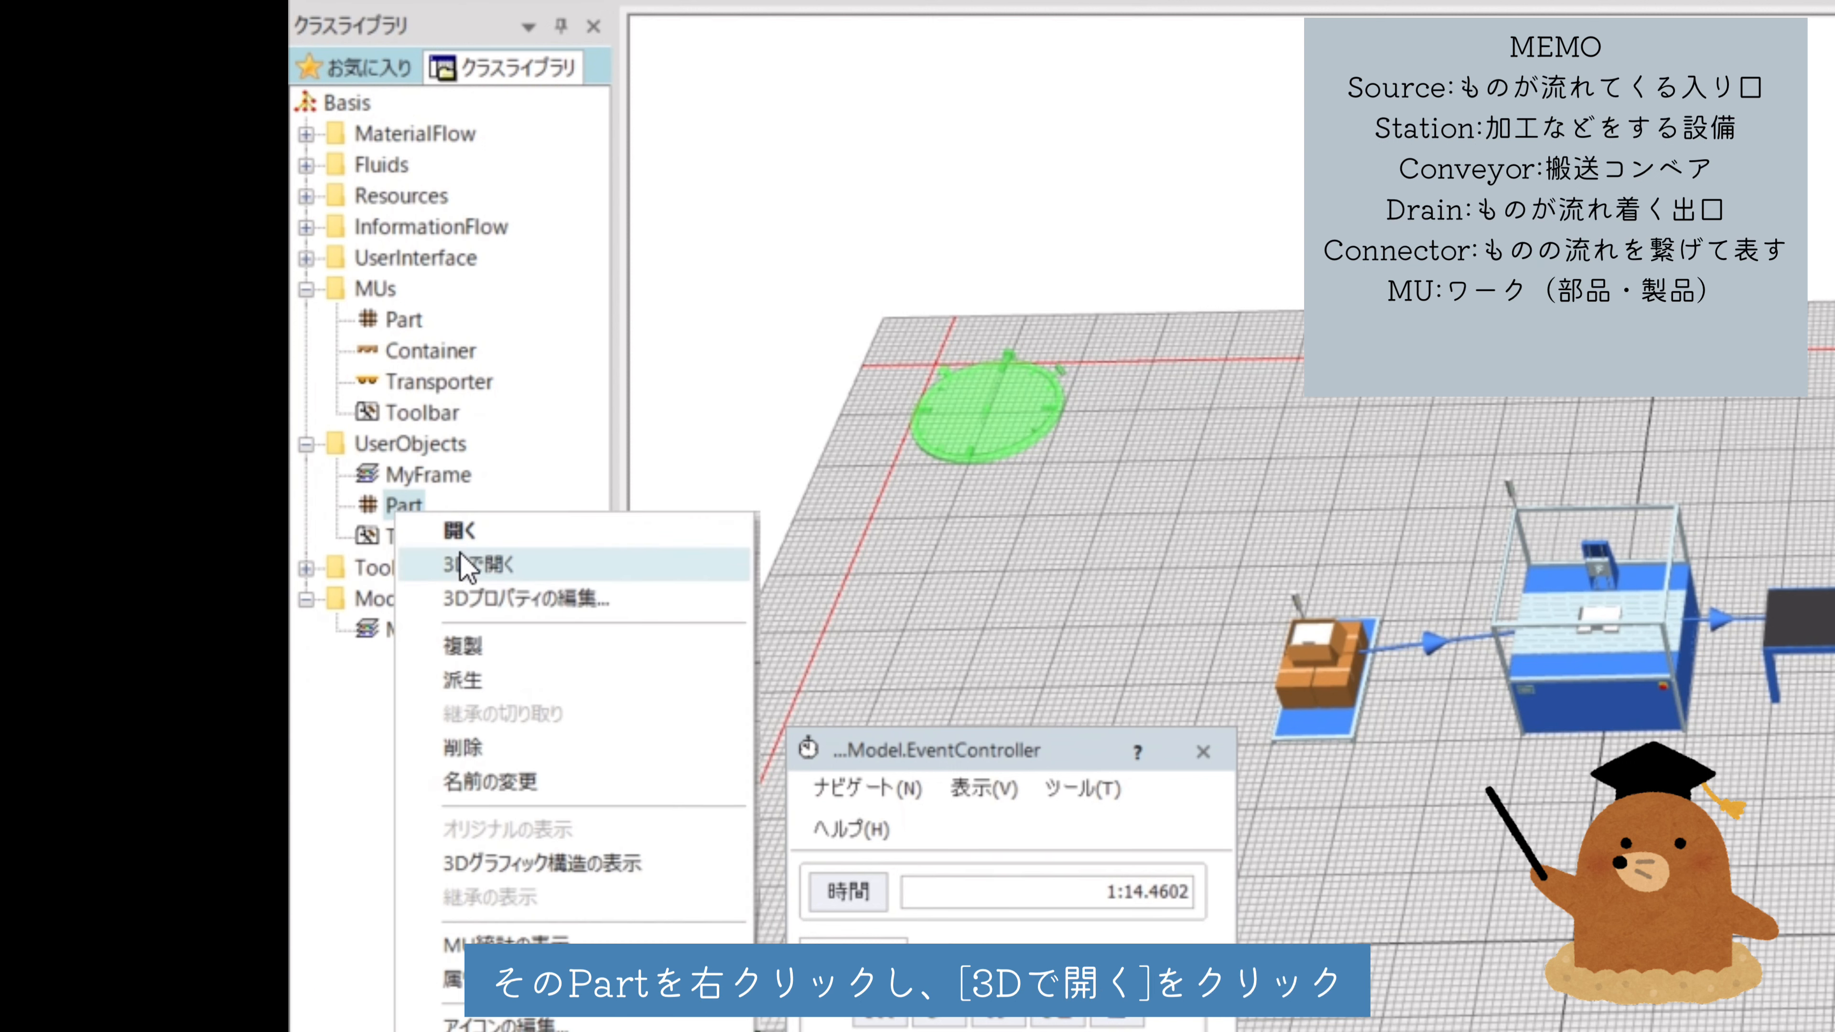
pyautogui.click(465, 566)
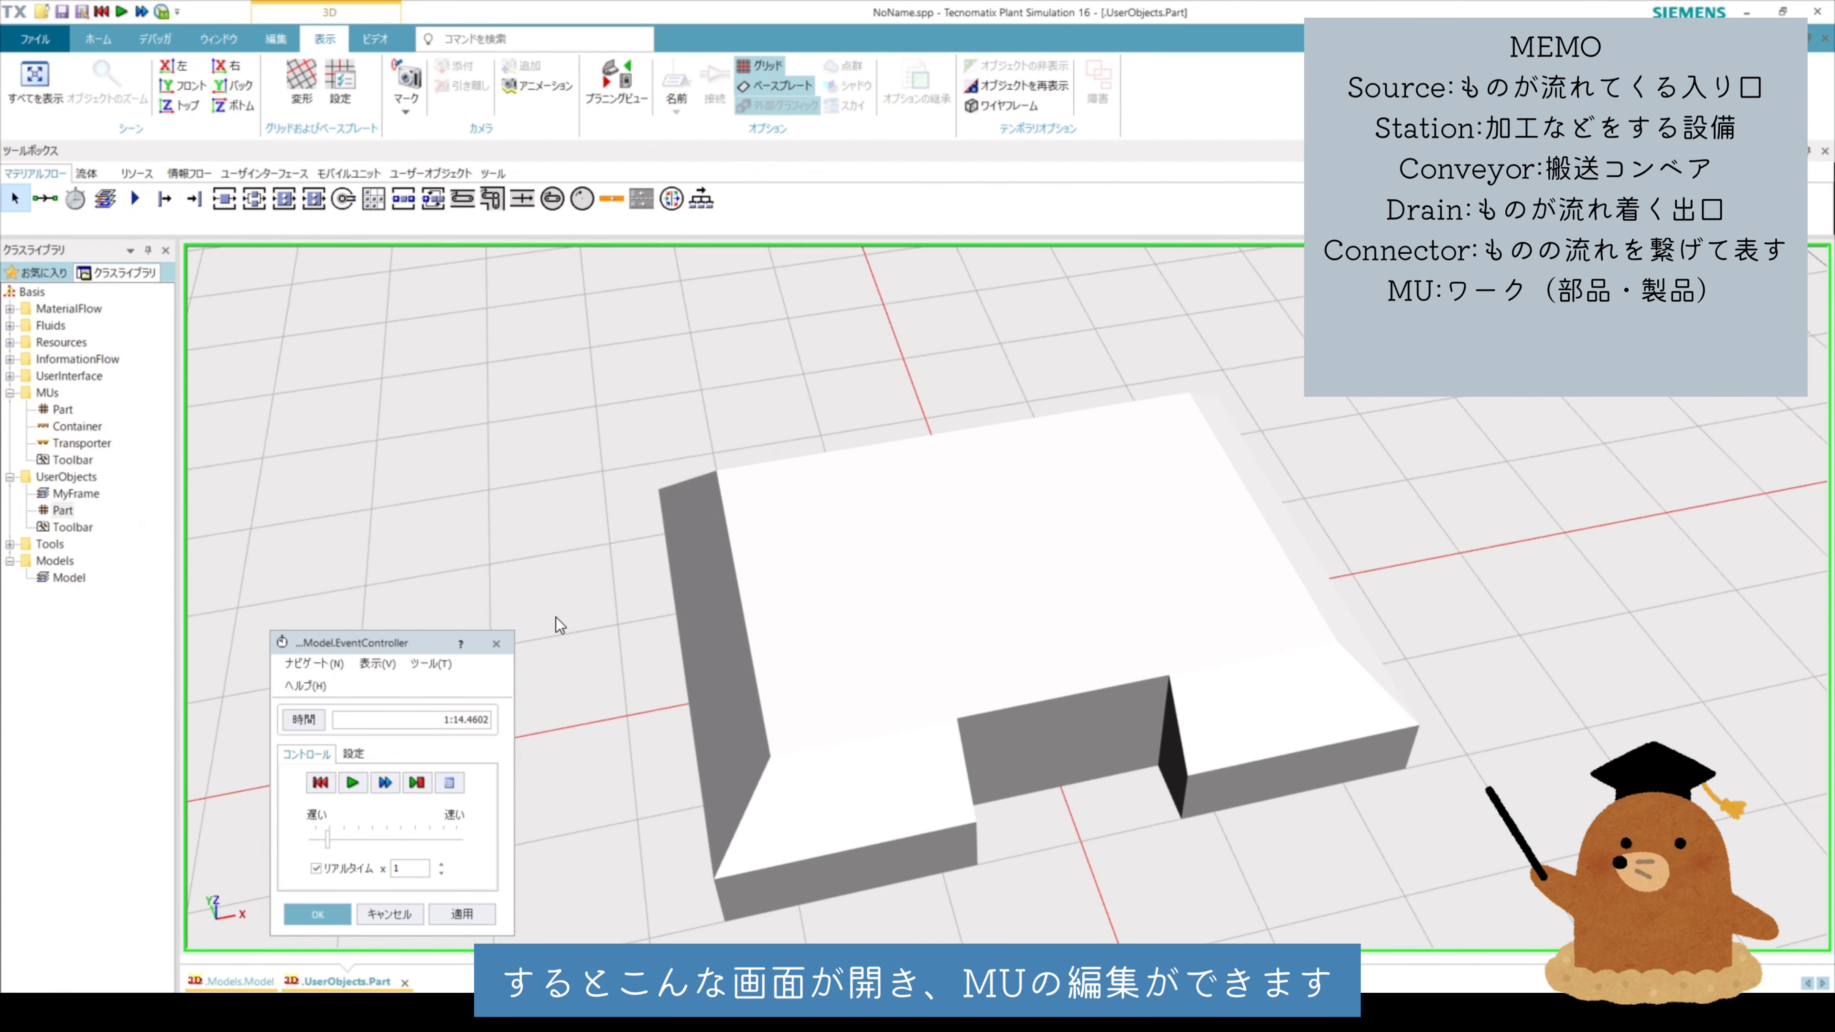
# Close the EventController and delete the default graphic of the duplicated part
pyautogui.click(497, 643)
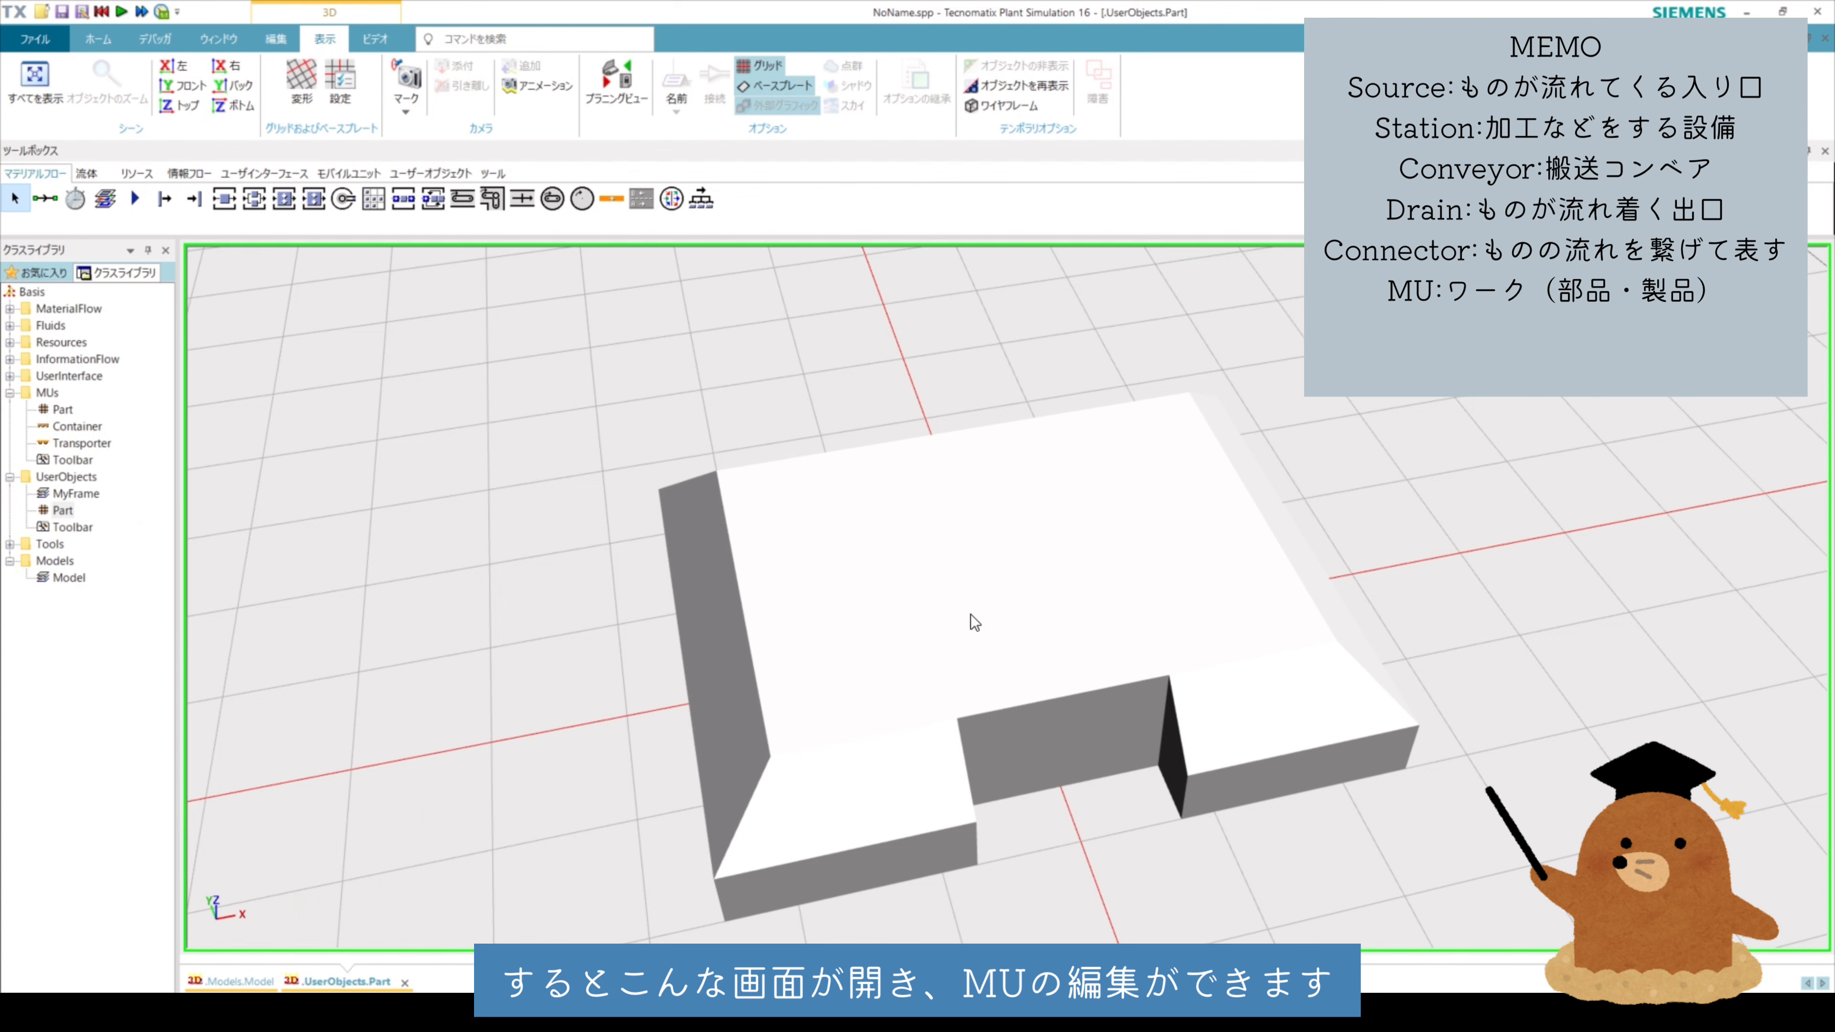
pyautogui.scroll(-3, 968, 611)
pyautogui.click(969, 580)
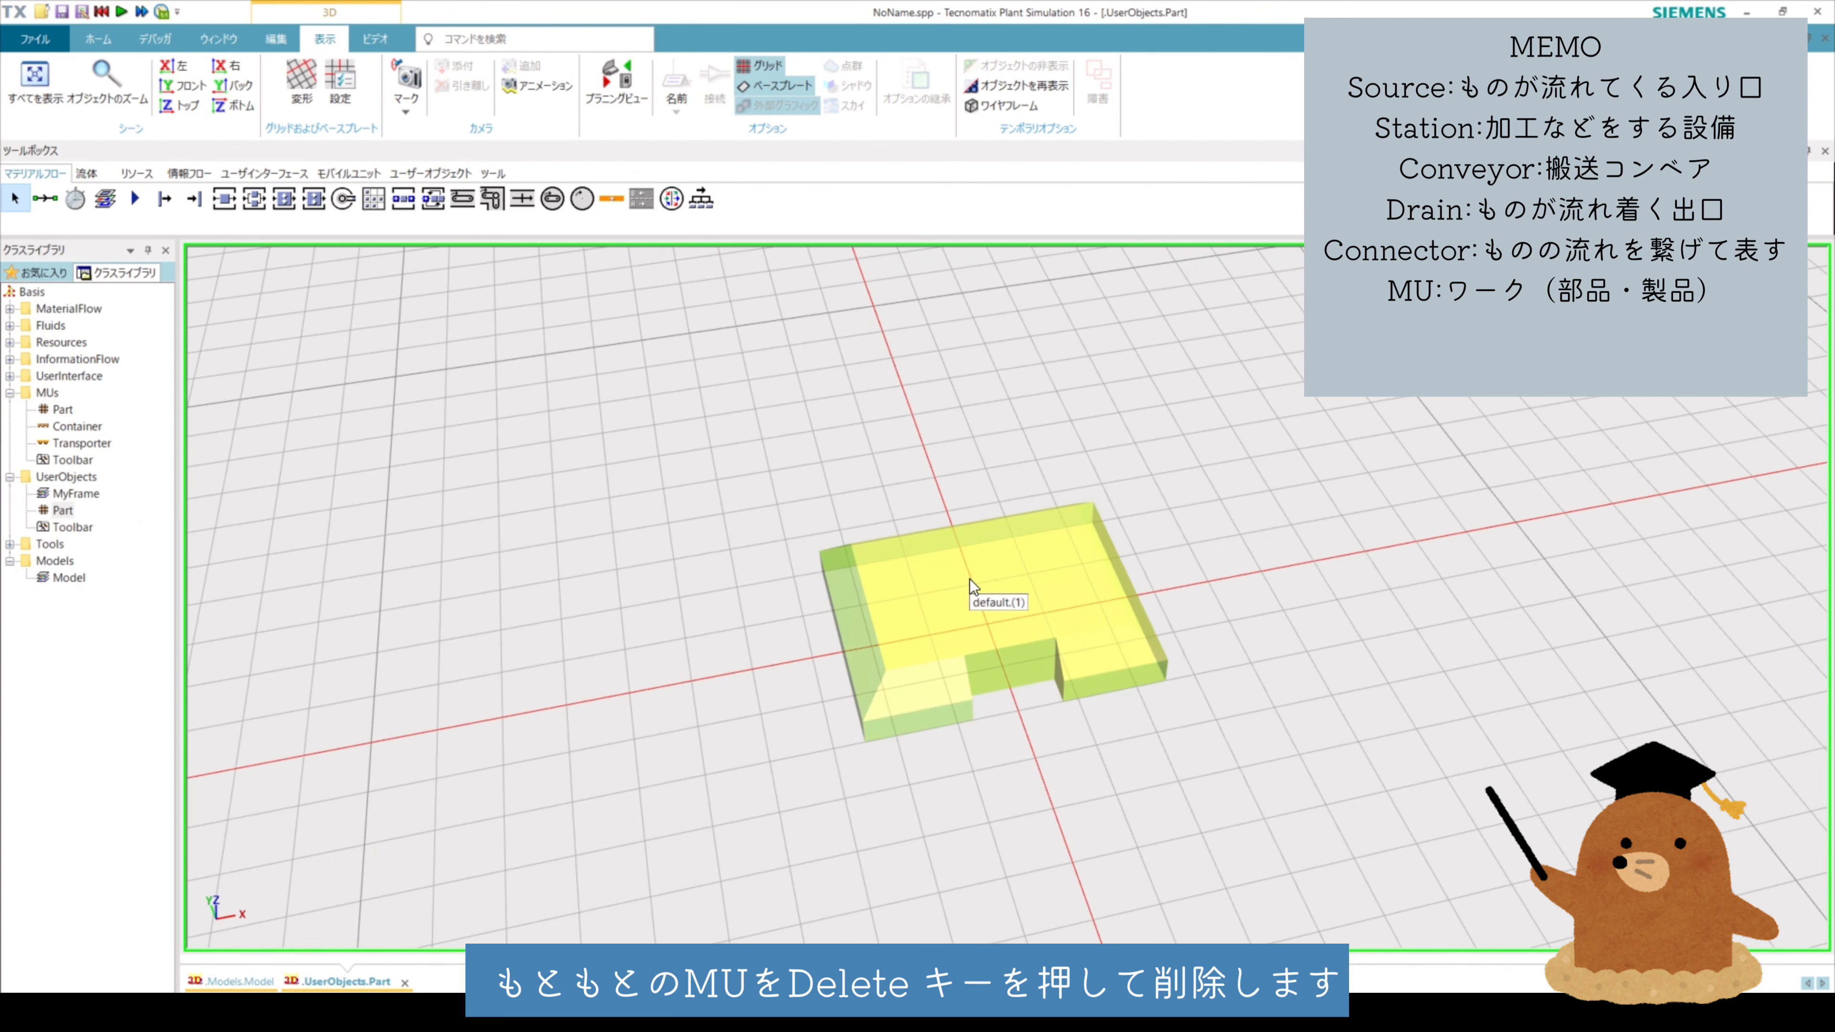
pyautogui.press('Delete')
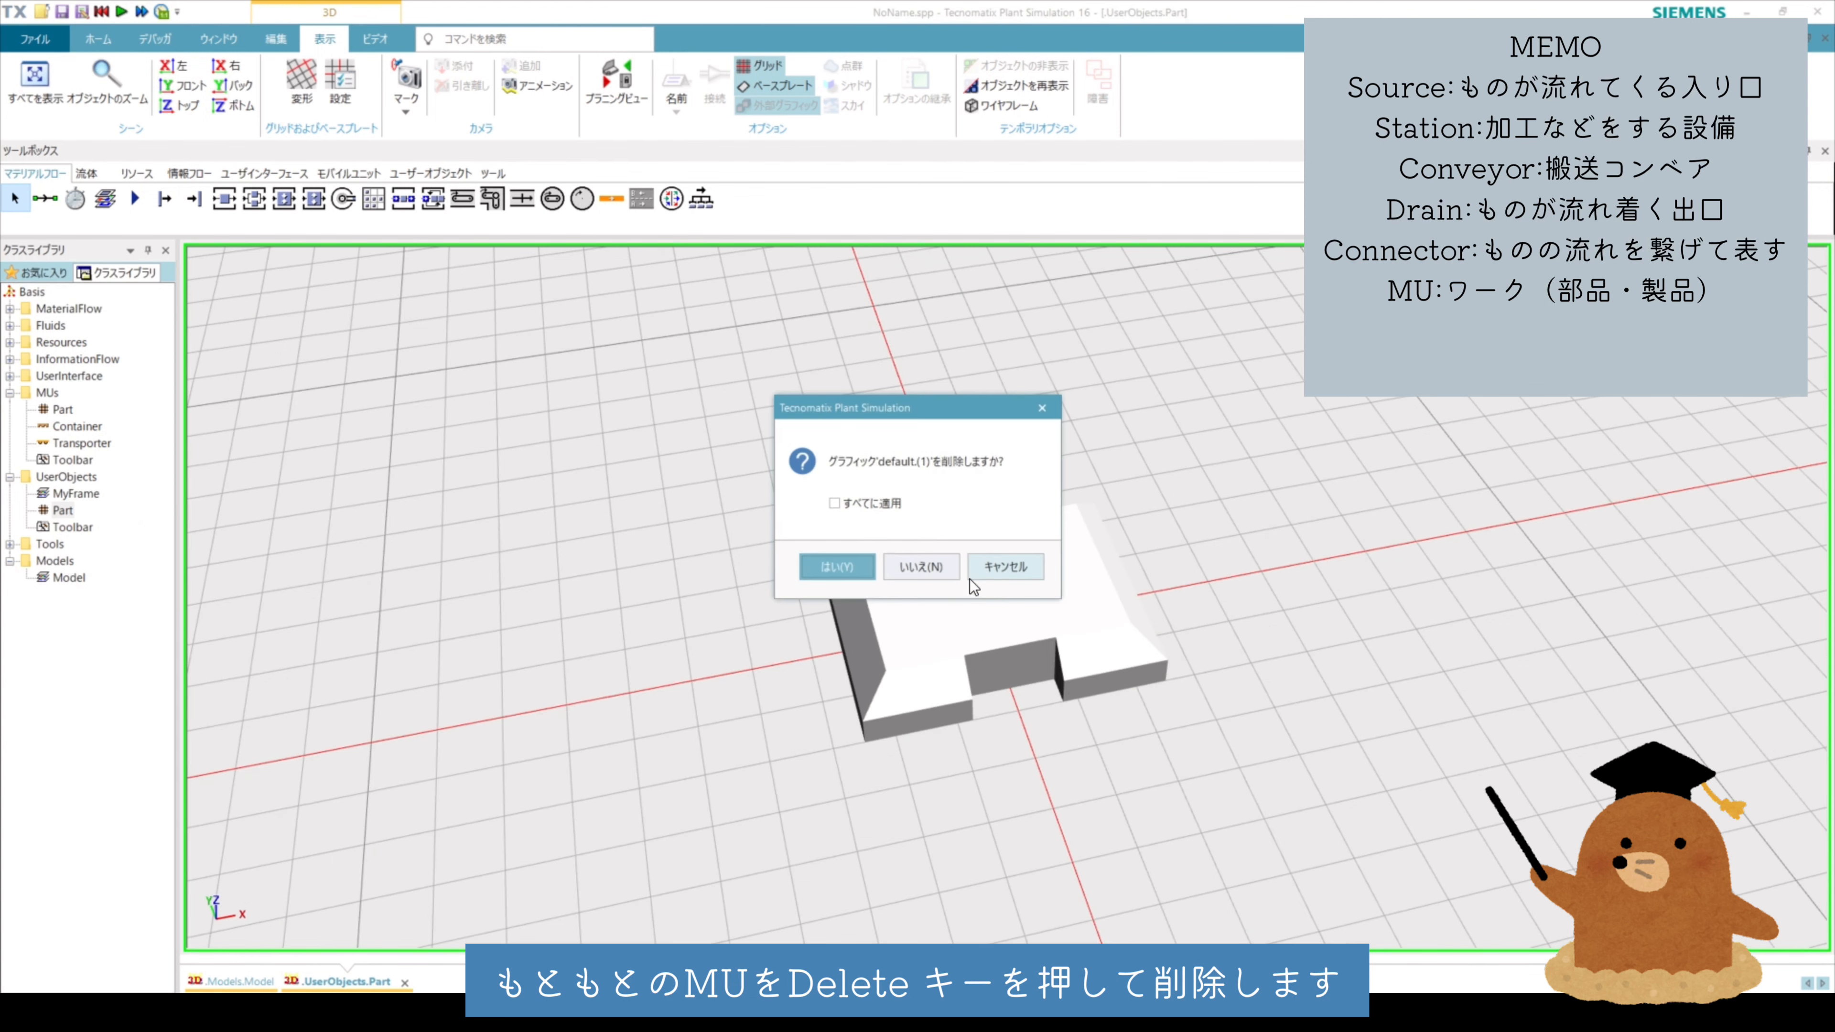
pyautogui.click(867, 563)
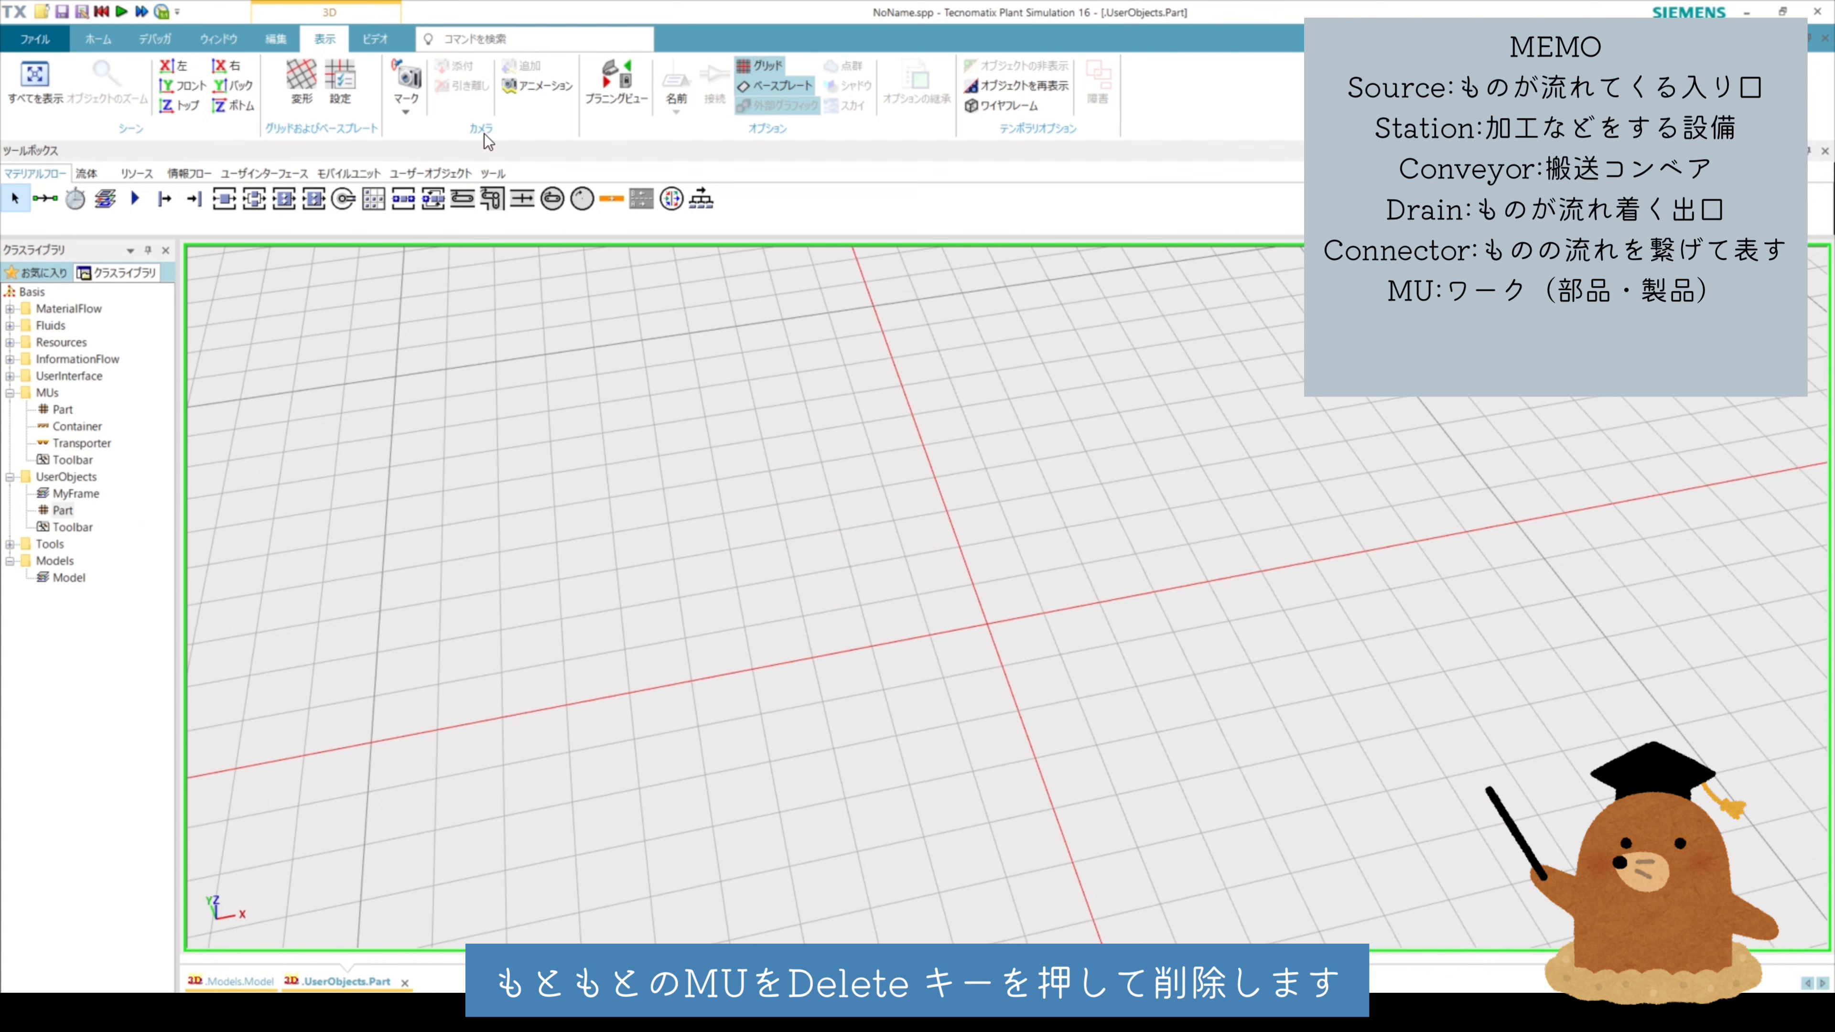
# Insert a cuboid measuring 1 × 1 × 1 m and place it at the centre of the part's scene
pyautogui.click(291, 36)
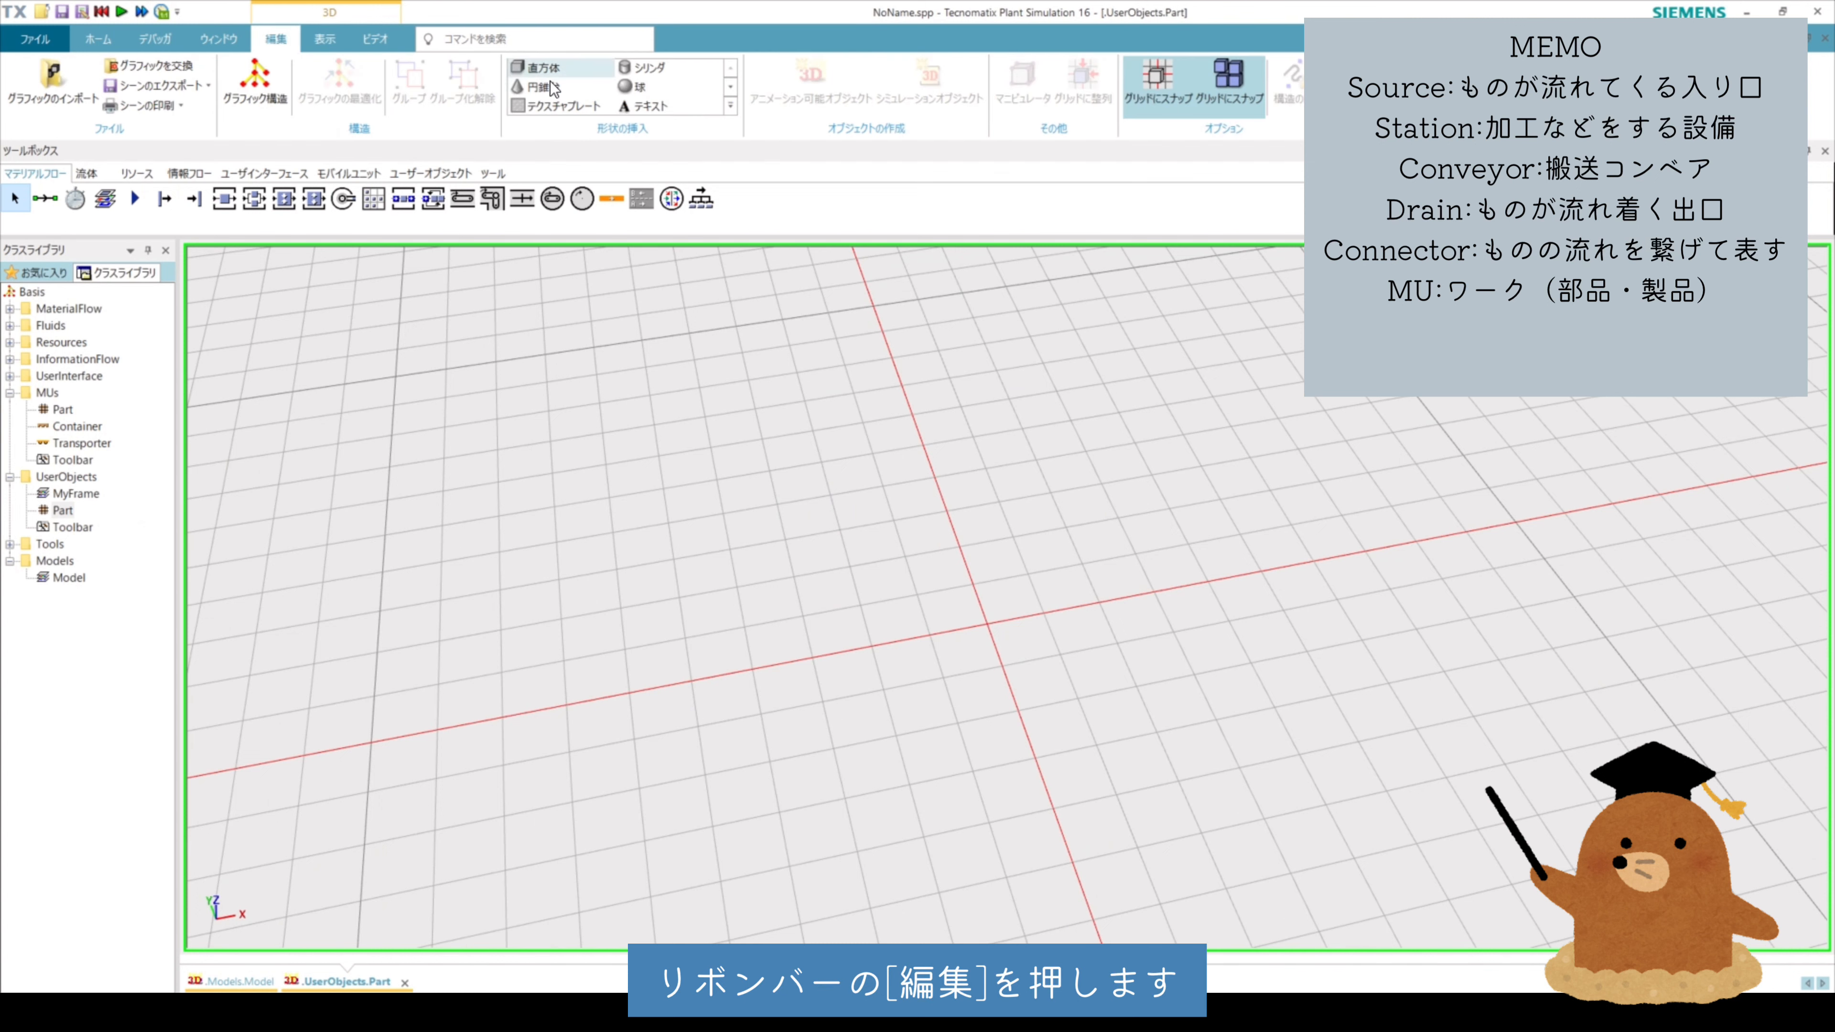
pyautogui.click(730, 105)
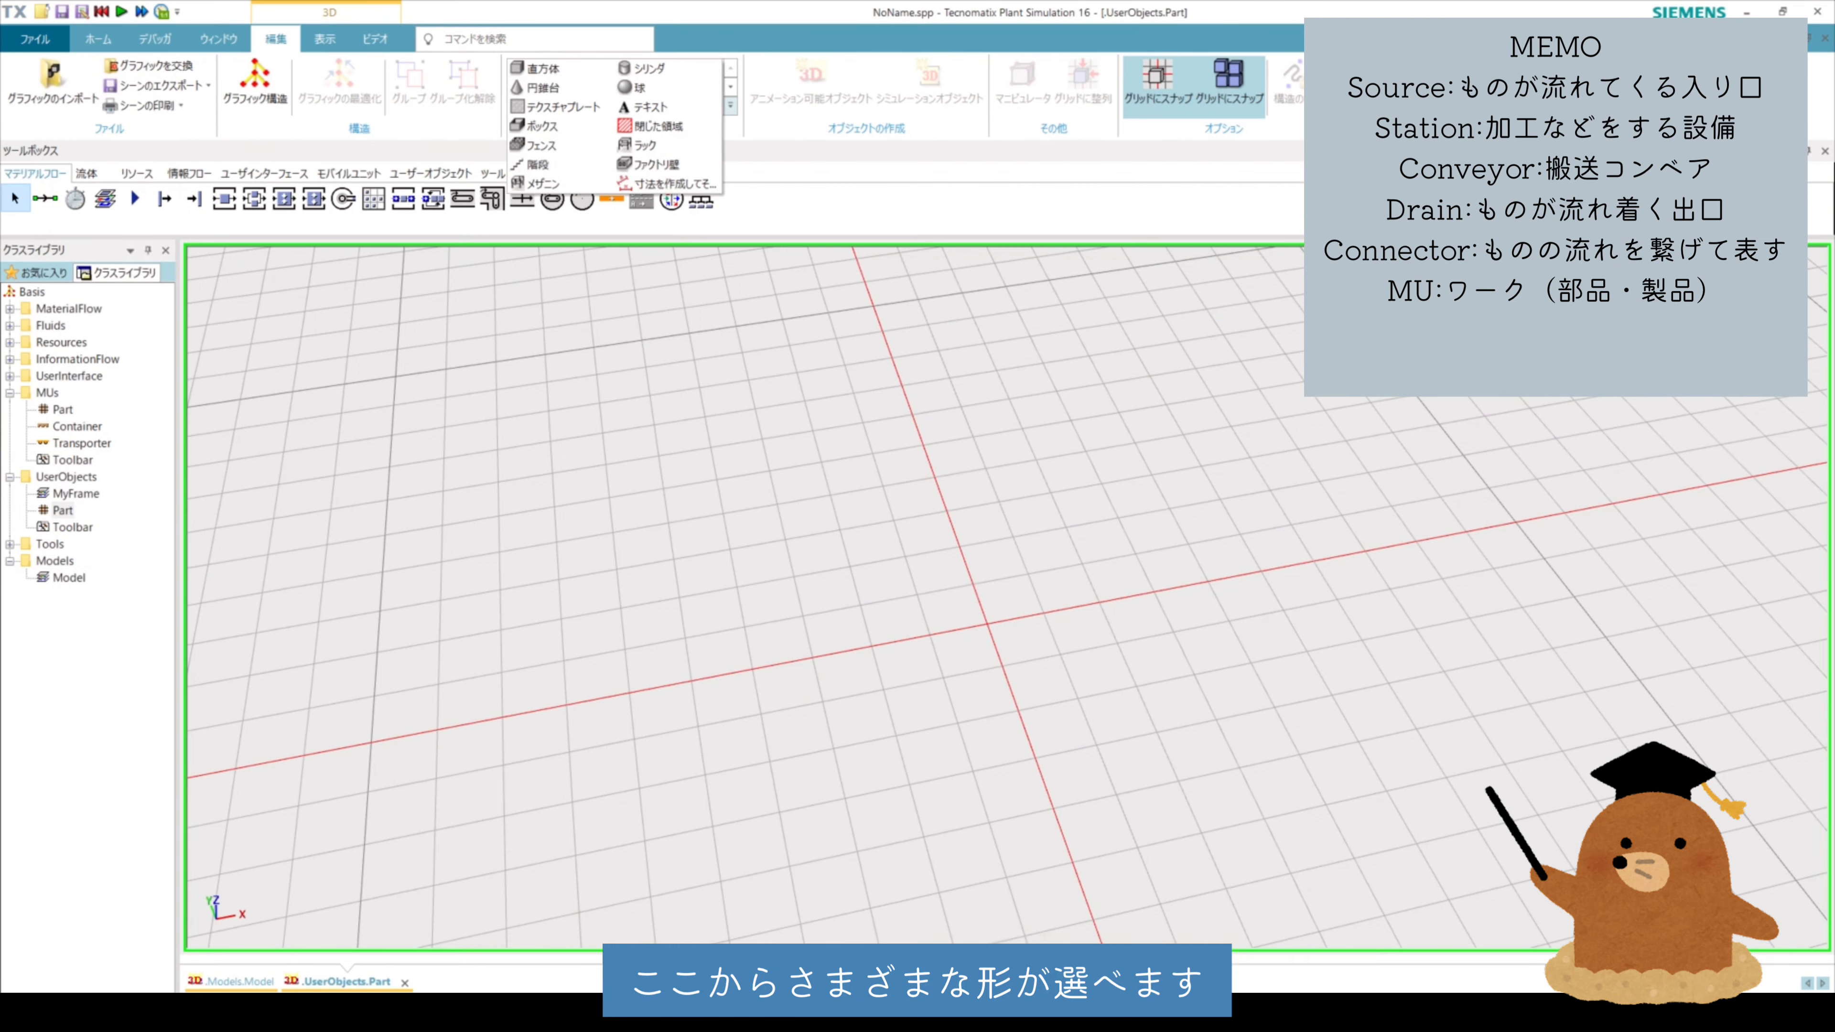
pyautogui.click(712, 301)
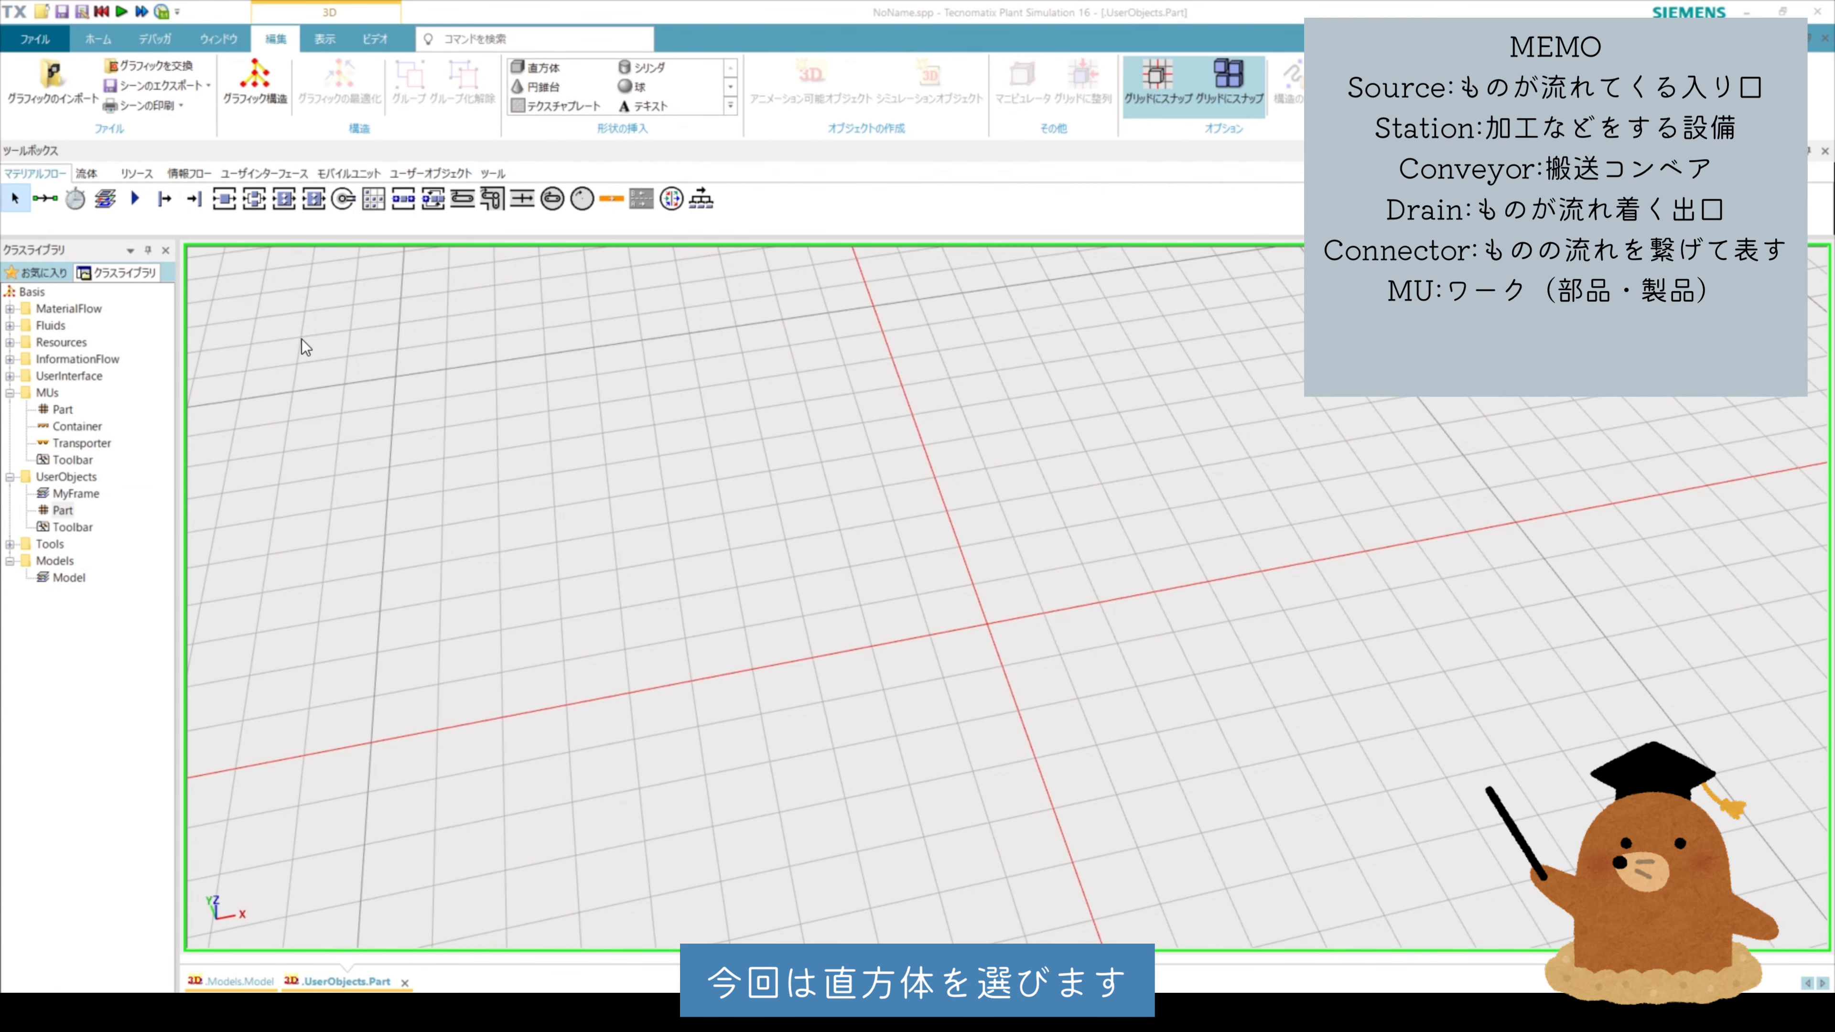
pyautogui.click(525, 71)
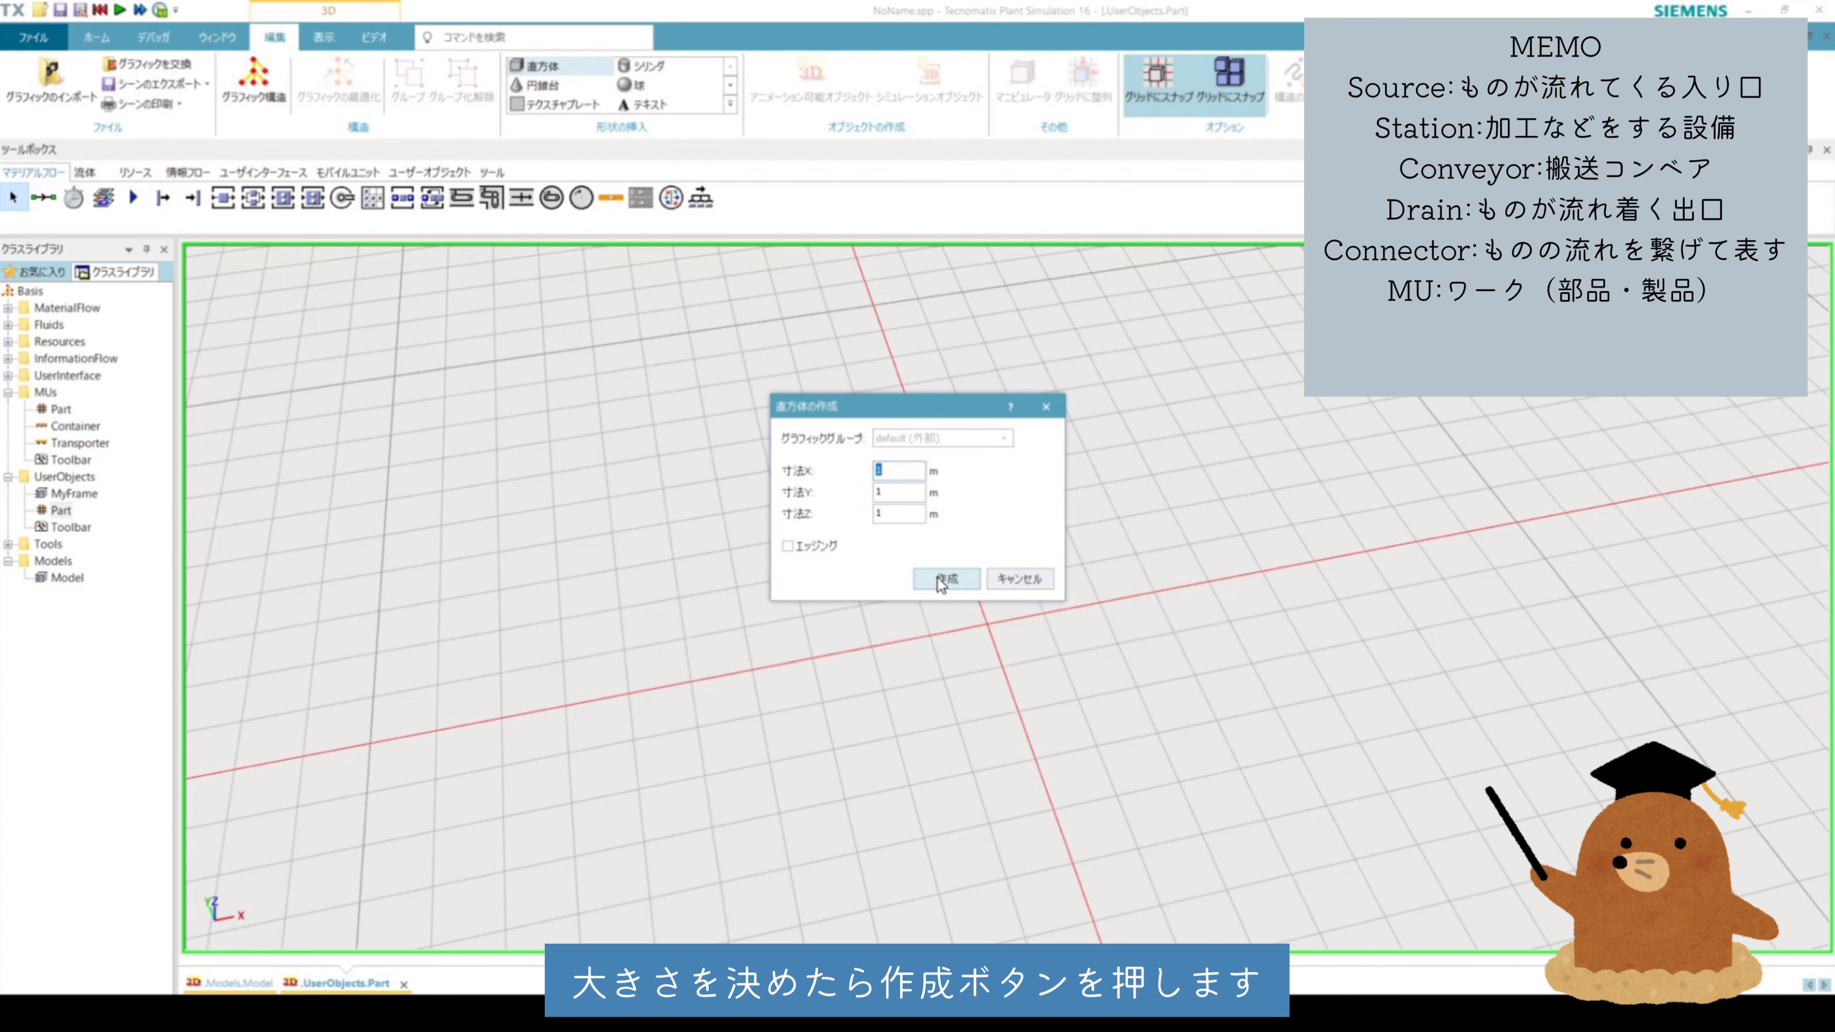
pyautogui.click(938, 577)
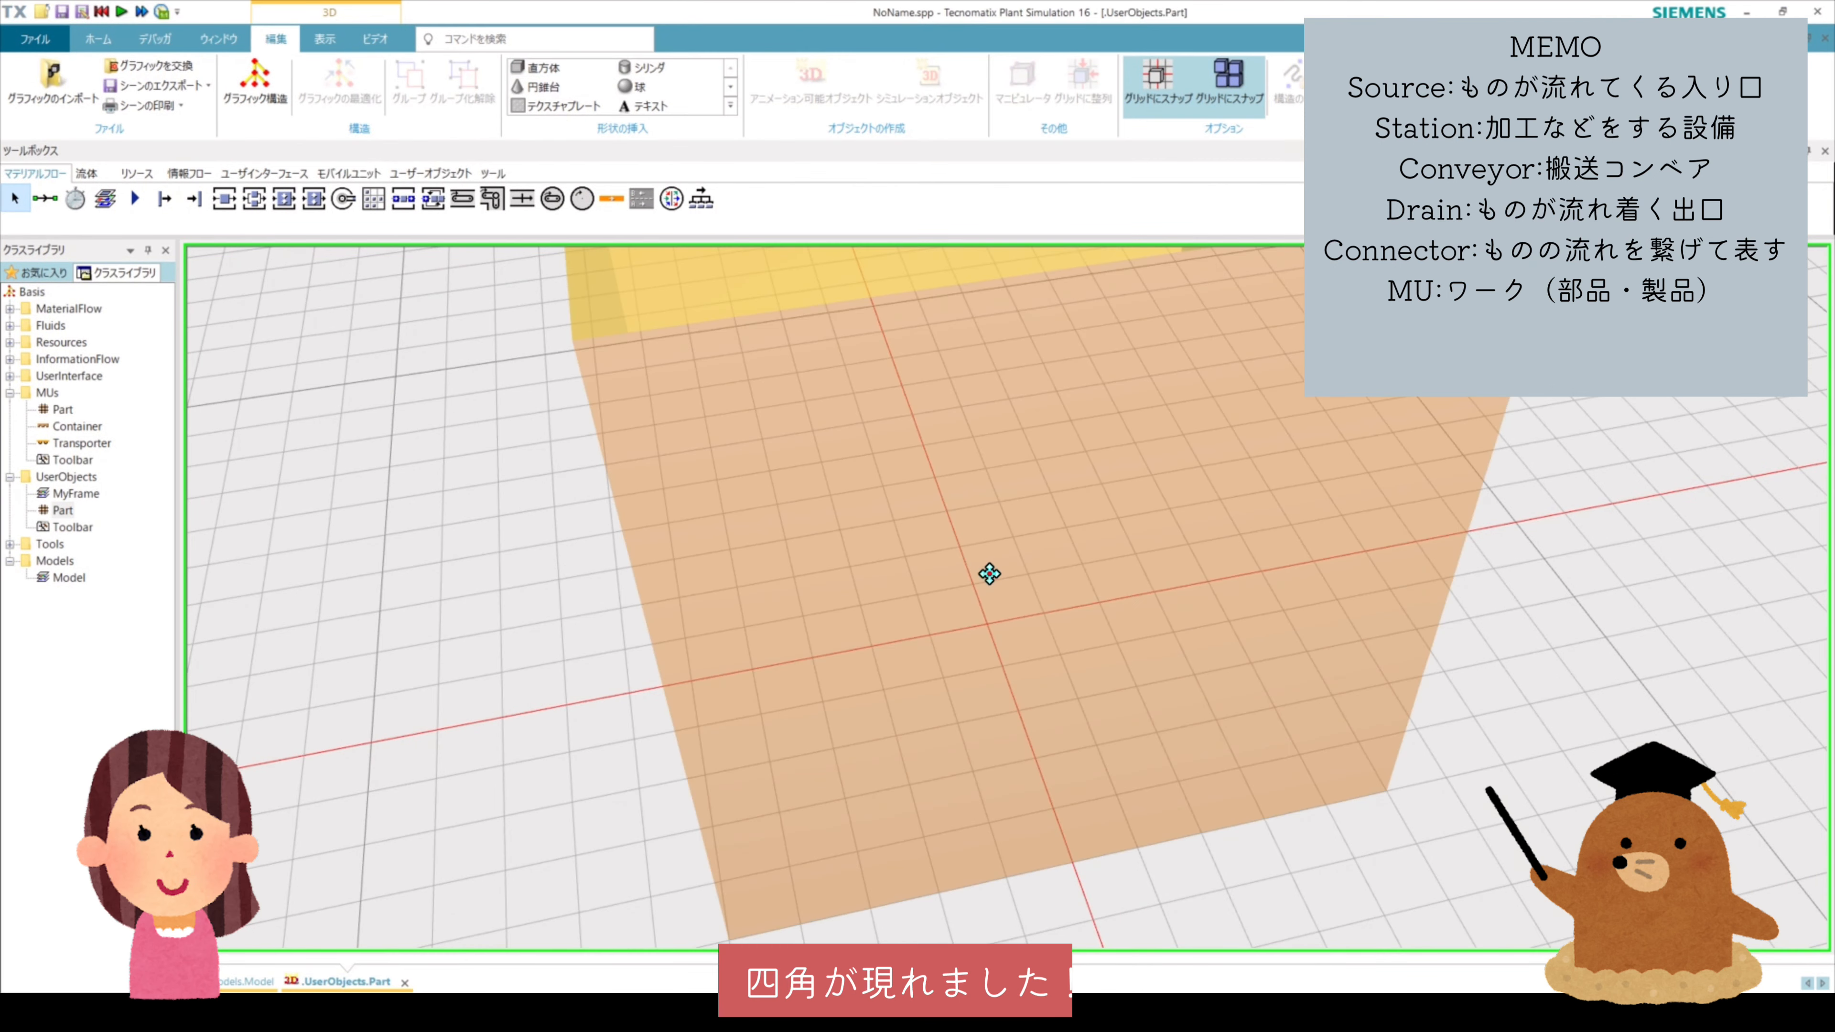
pyautogui.click(995, 596)
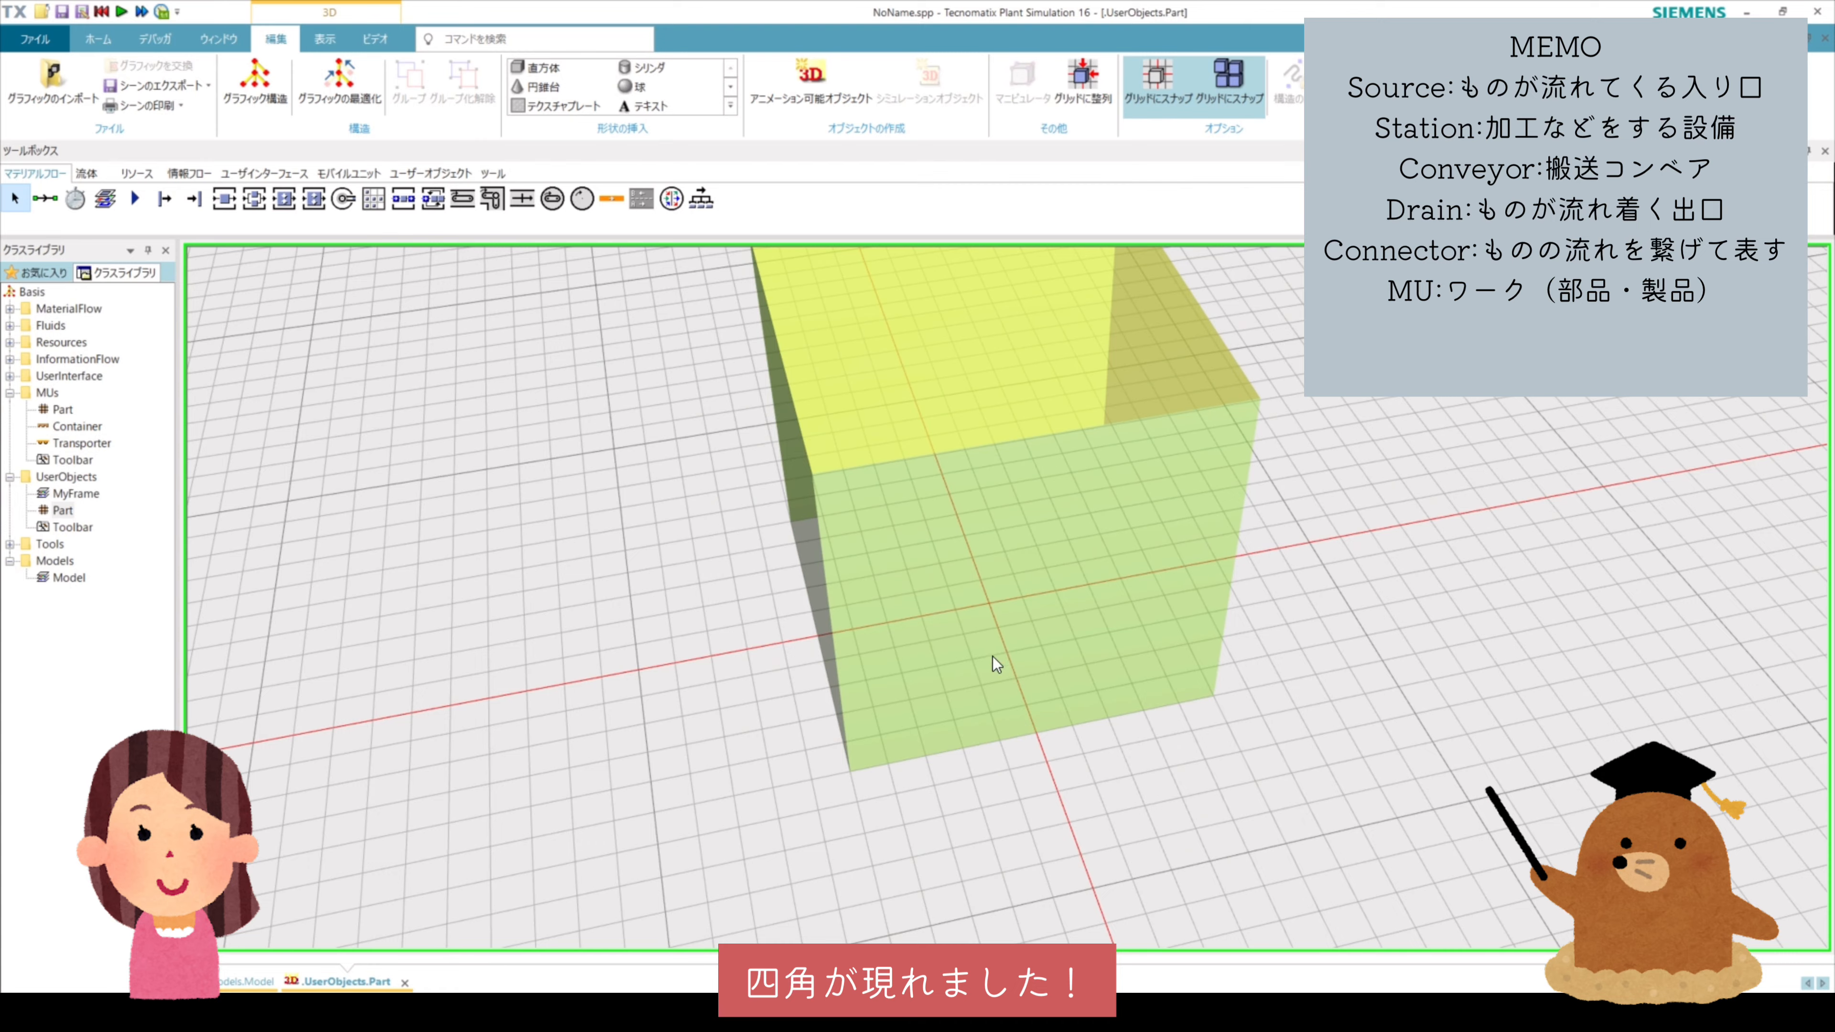
# Open the cuboid's graphic properties and set its uniform scale to 0.5
pyautogui.moveTo(996, 720); pyautogui.dragTo(1003, 579)
pyautogui.rightClick(1006, 582)
pyautogui.click(1034, 589)
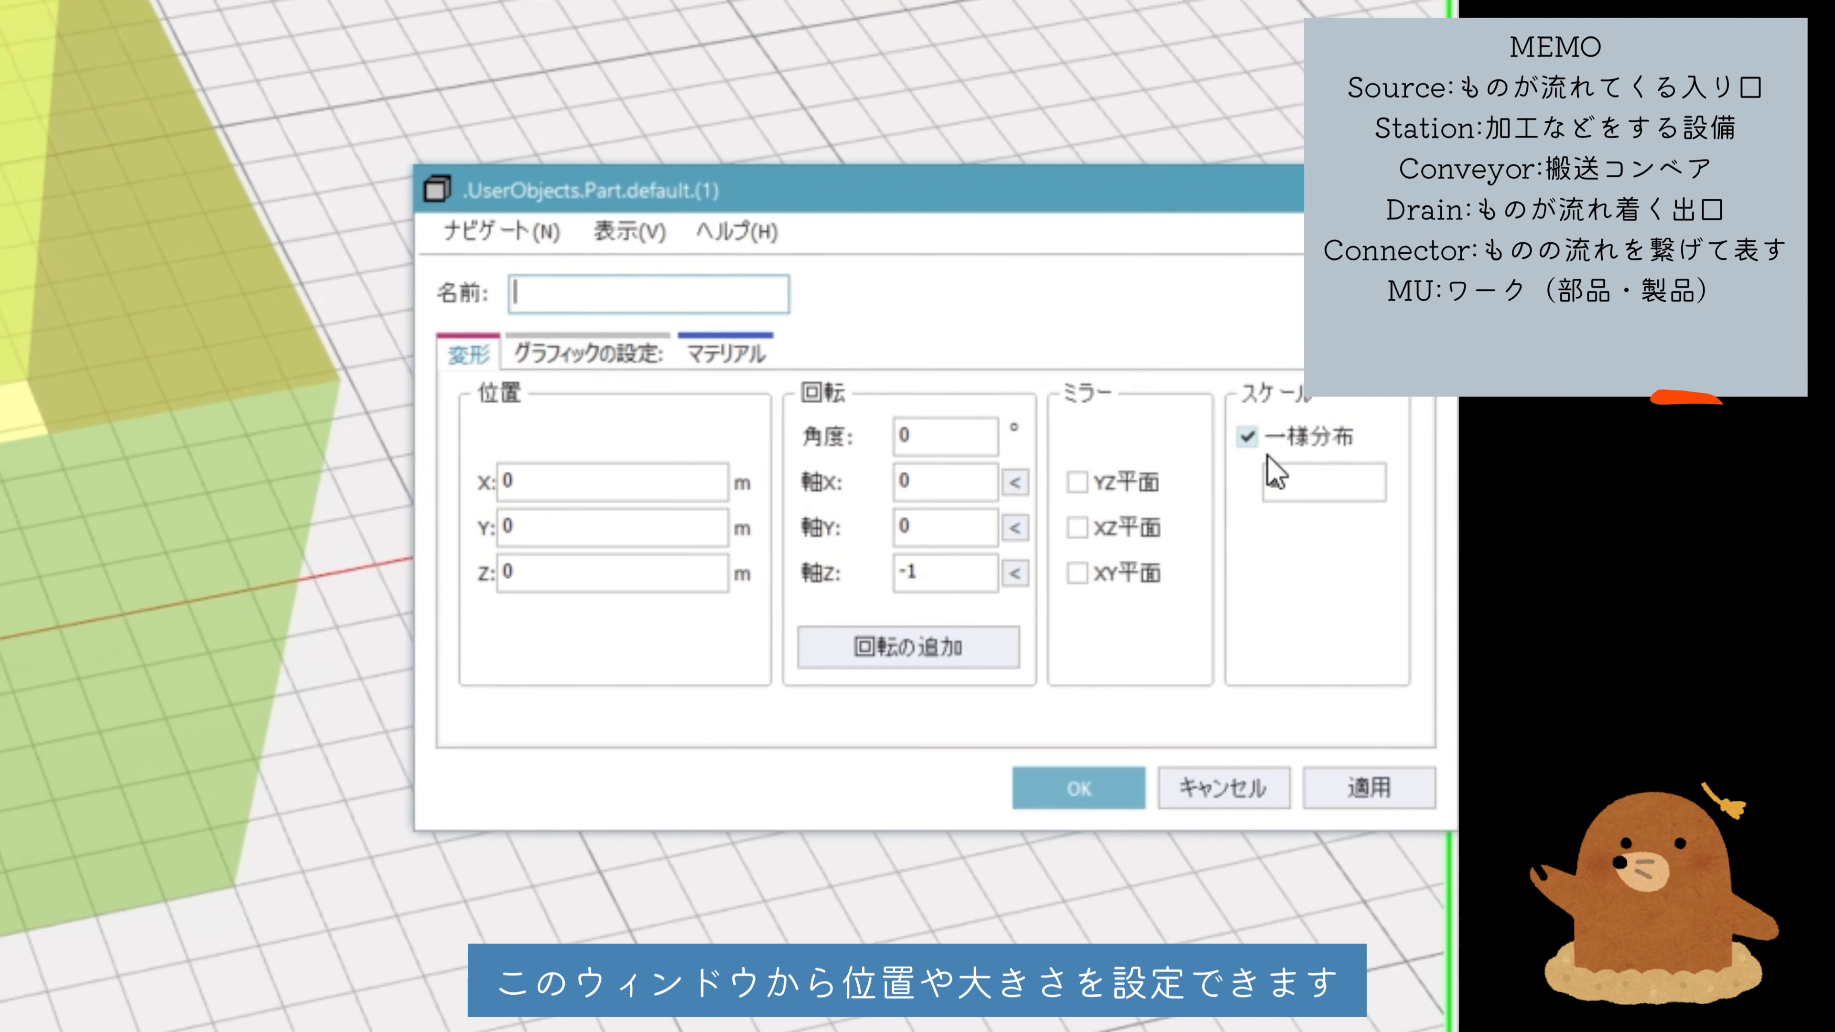
pyautogui.click(1754, 498)
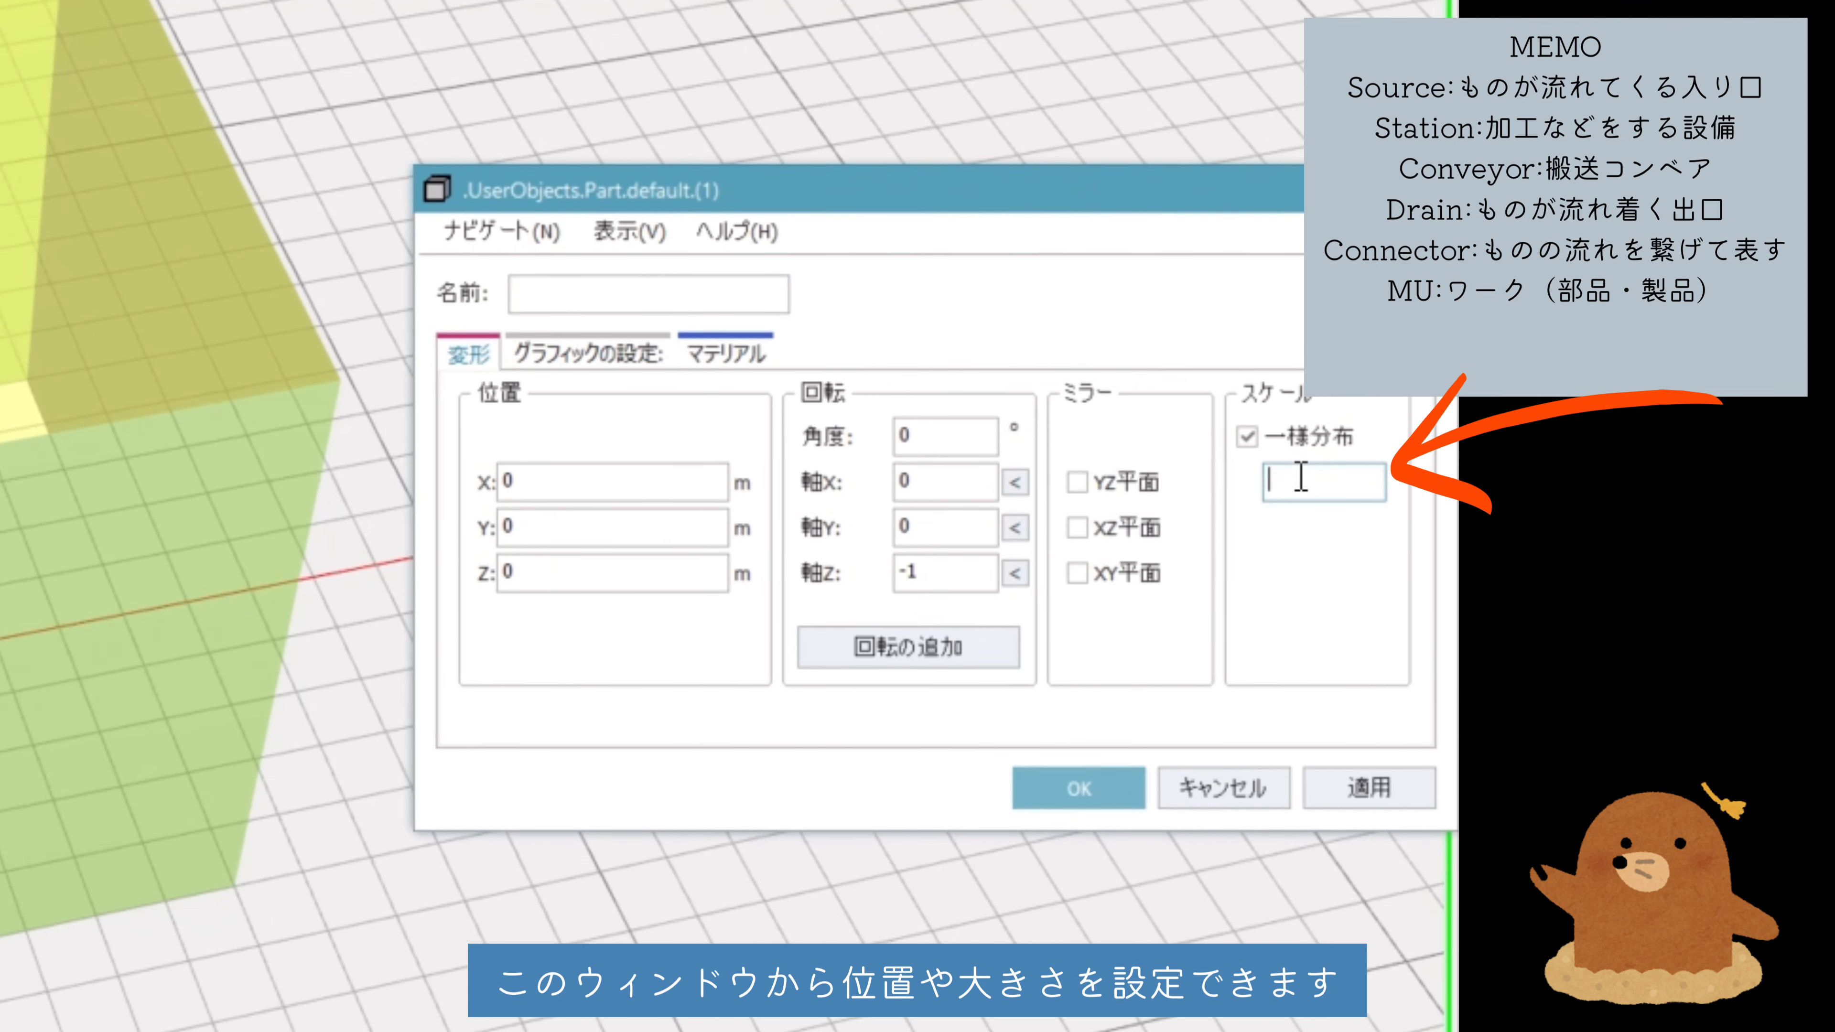
pyautogui.write('0.4')
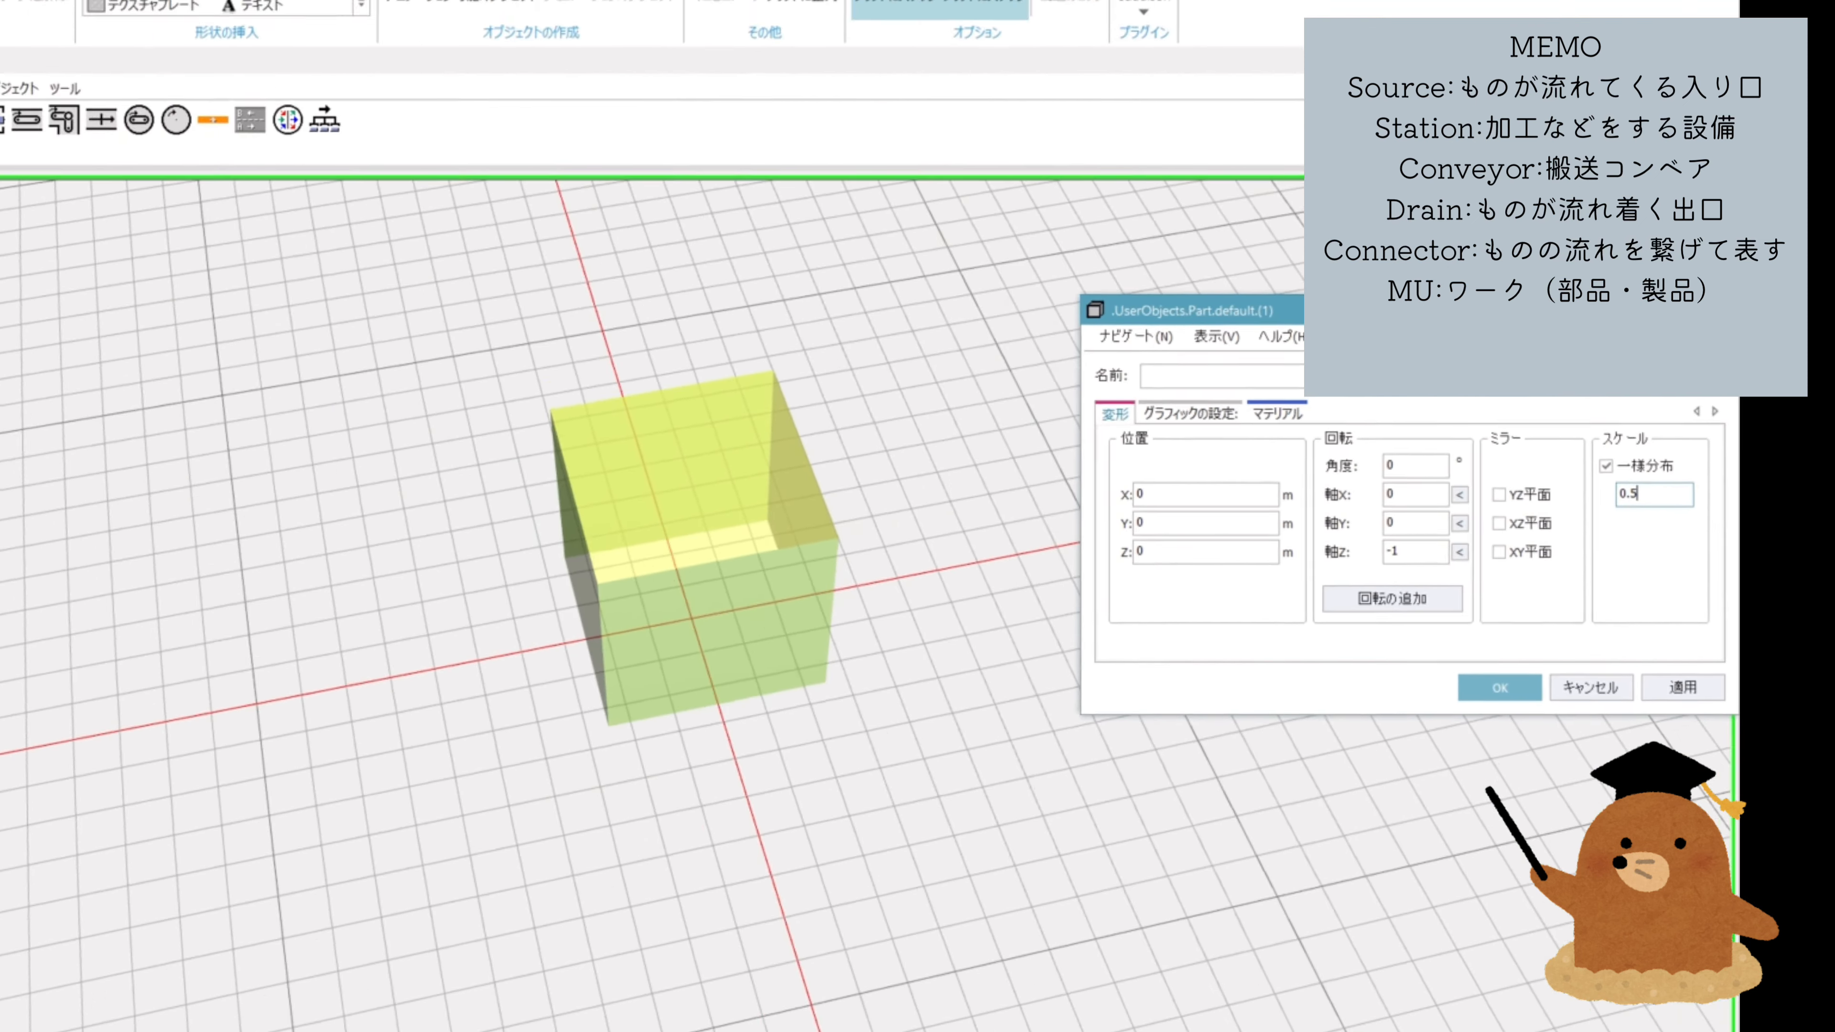
pyautogui.press('Return')
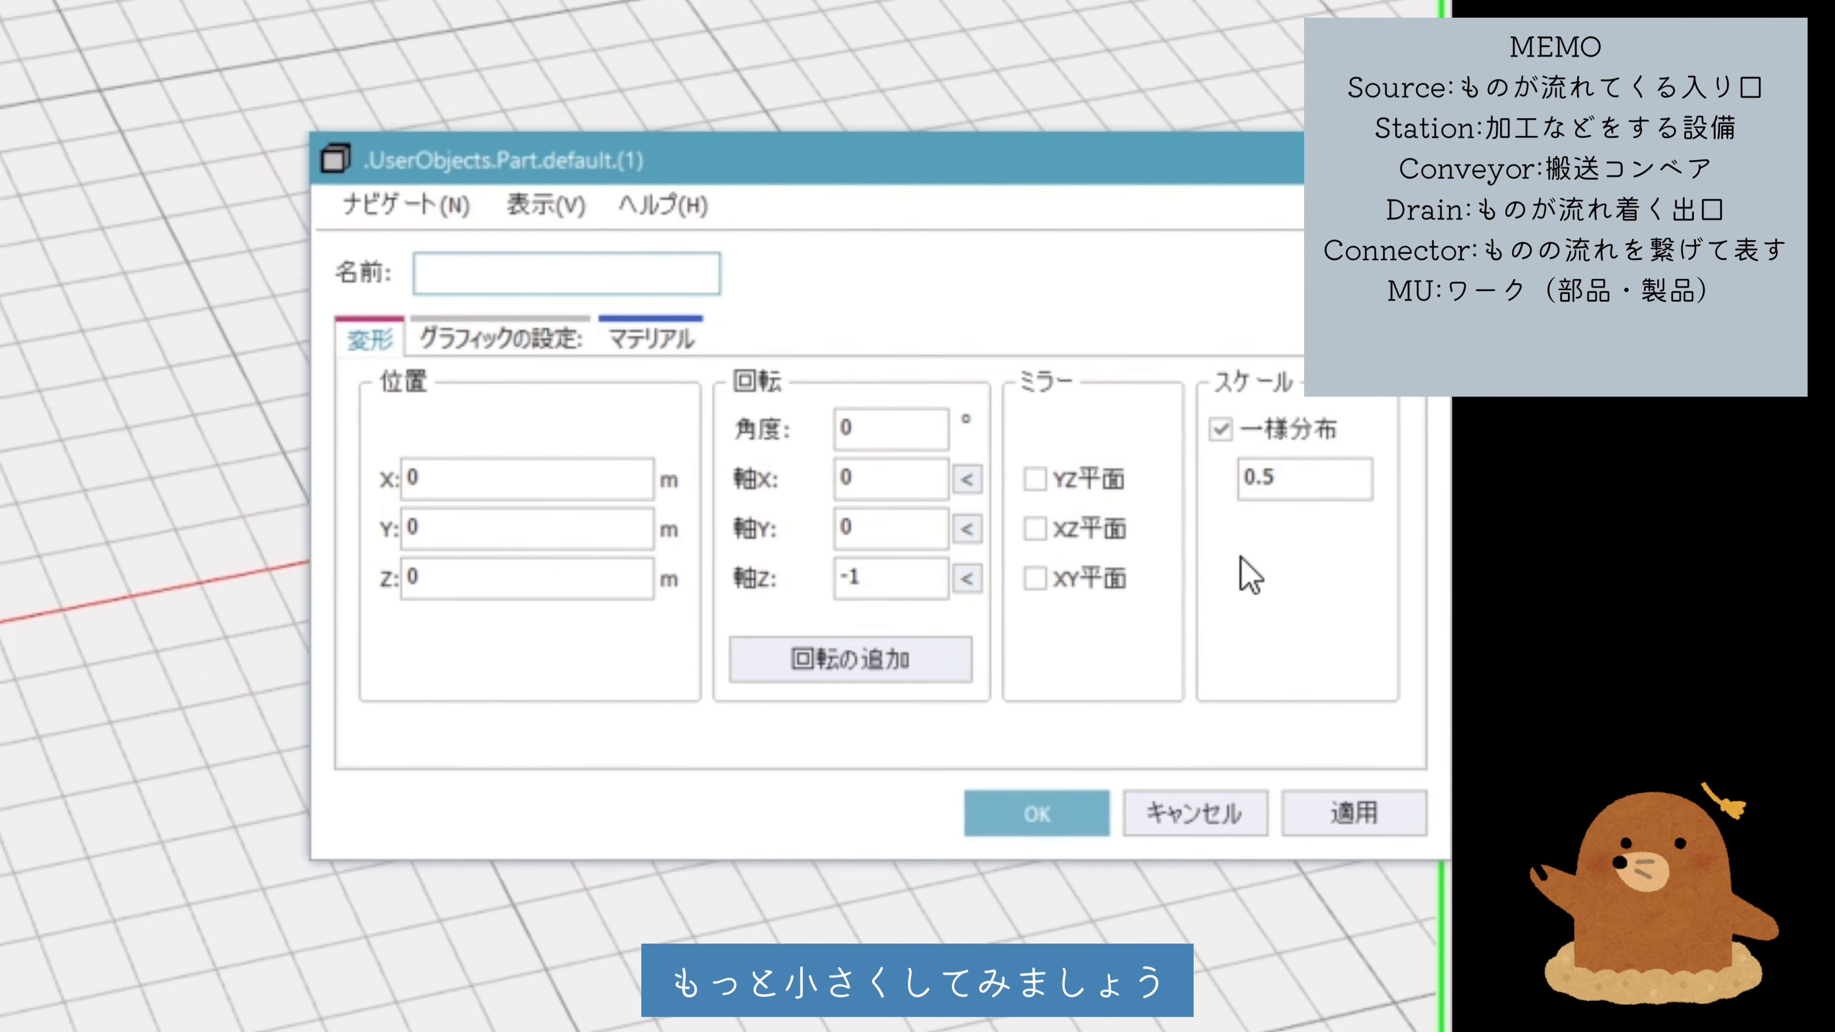
# Set the cuboid's uniform scale to 0.1
pyautogui.click(1312, 482)
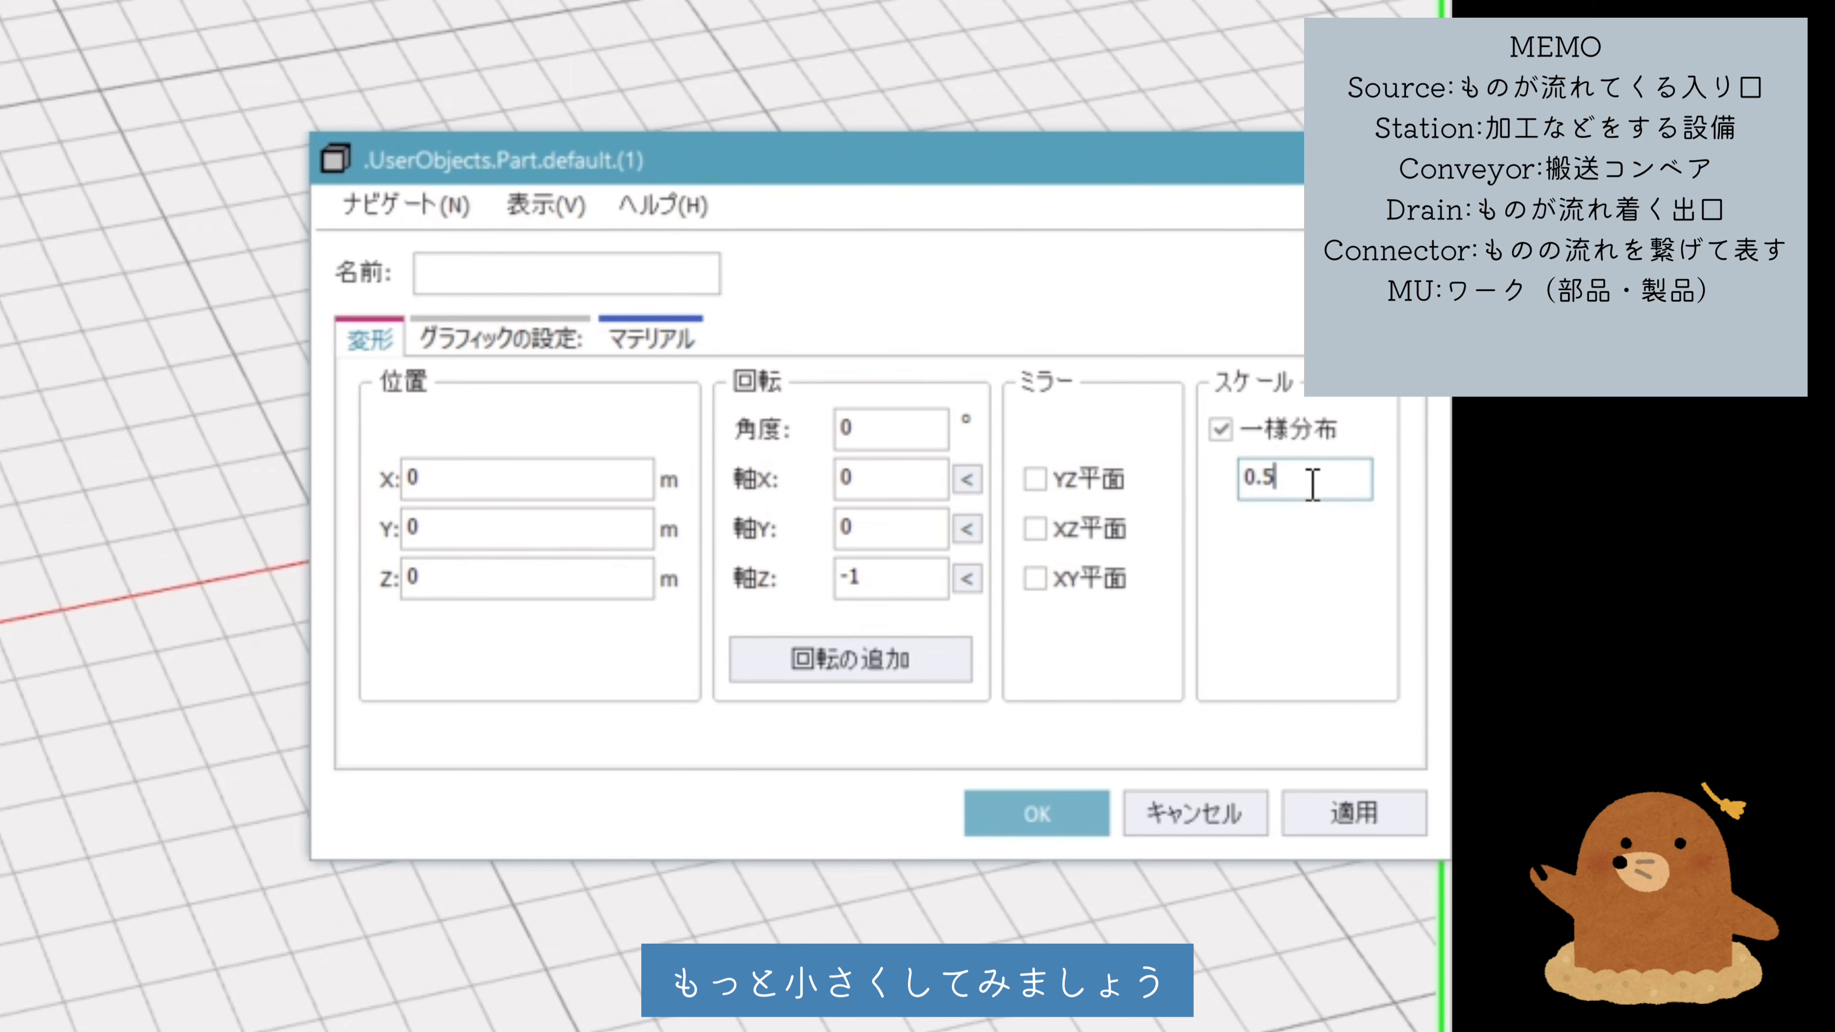
pyautogui.press('BackSpace')
pyautogui.write('1')
pyautogui.press('Return')
pyautogui.moveTo(1125, 663); pyautogui.dragTo(1112, 582)
pyautogui.moveTo(883, 572); pyautogui.dragTo(889, 589)
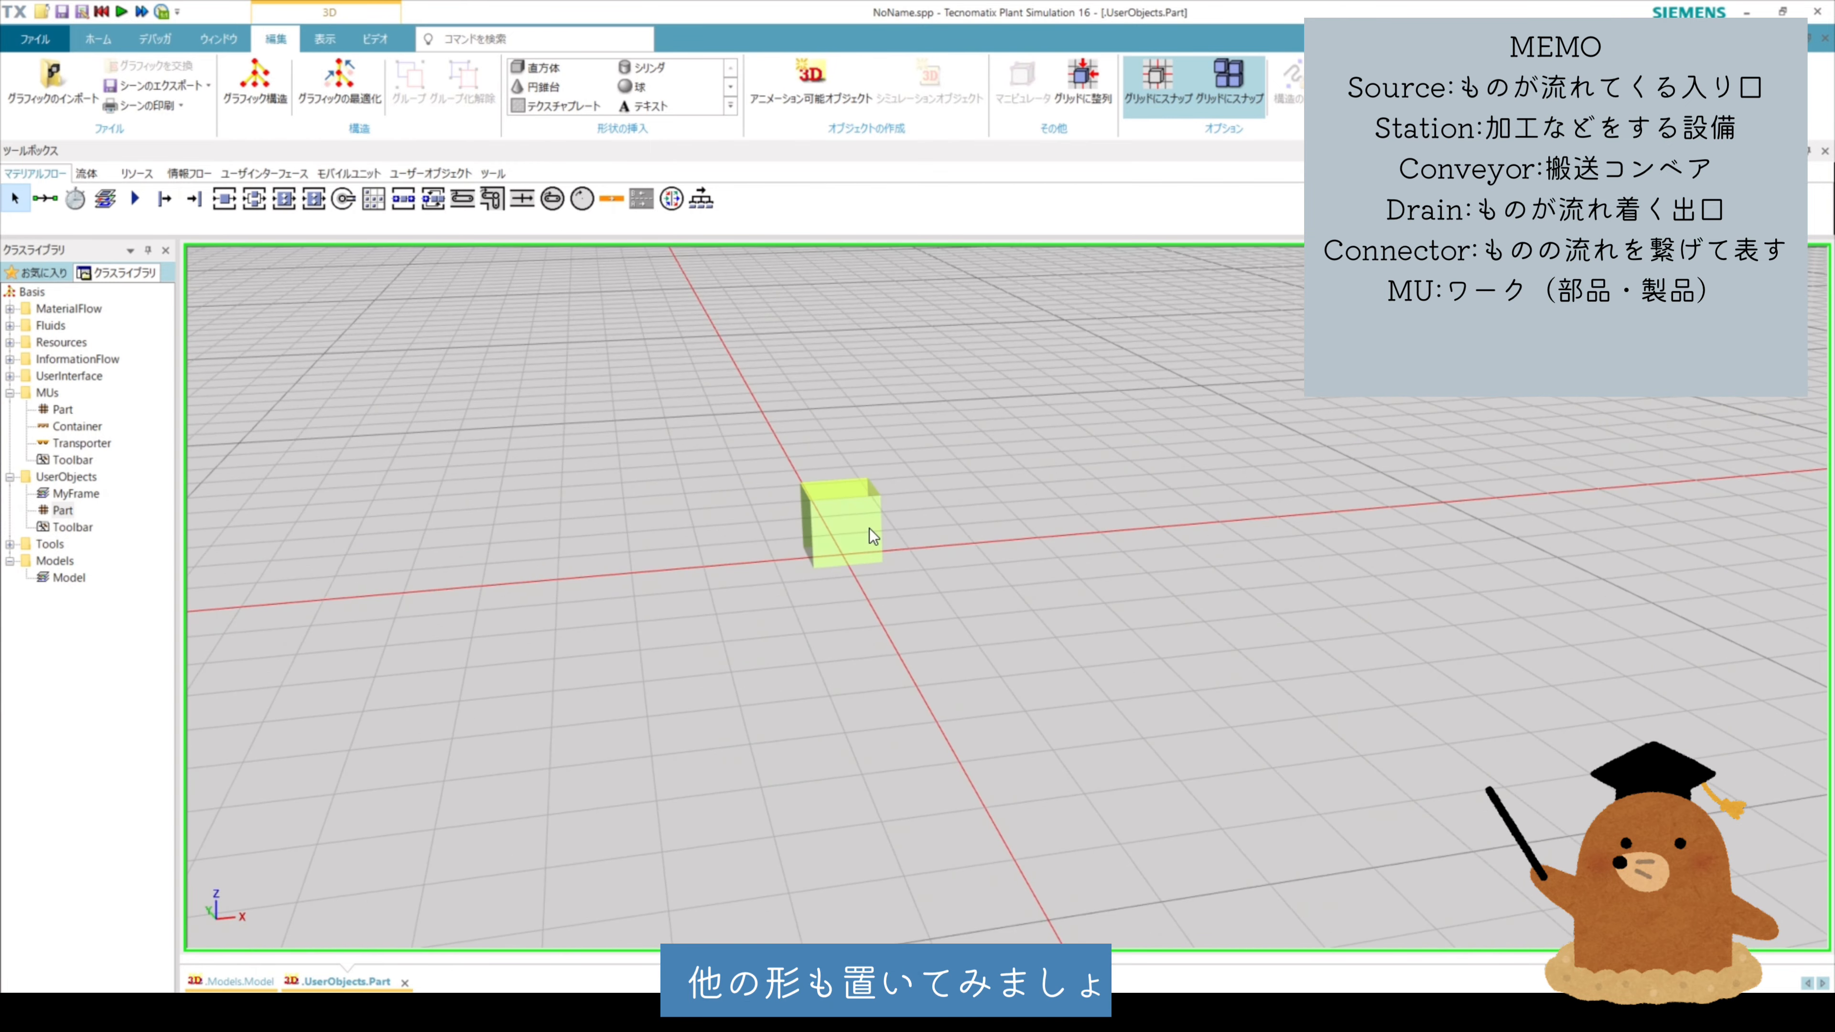
# Insert a cylinder with a height of 1 m and place it beside the small cuboid
pyautogui.click(641, 68)
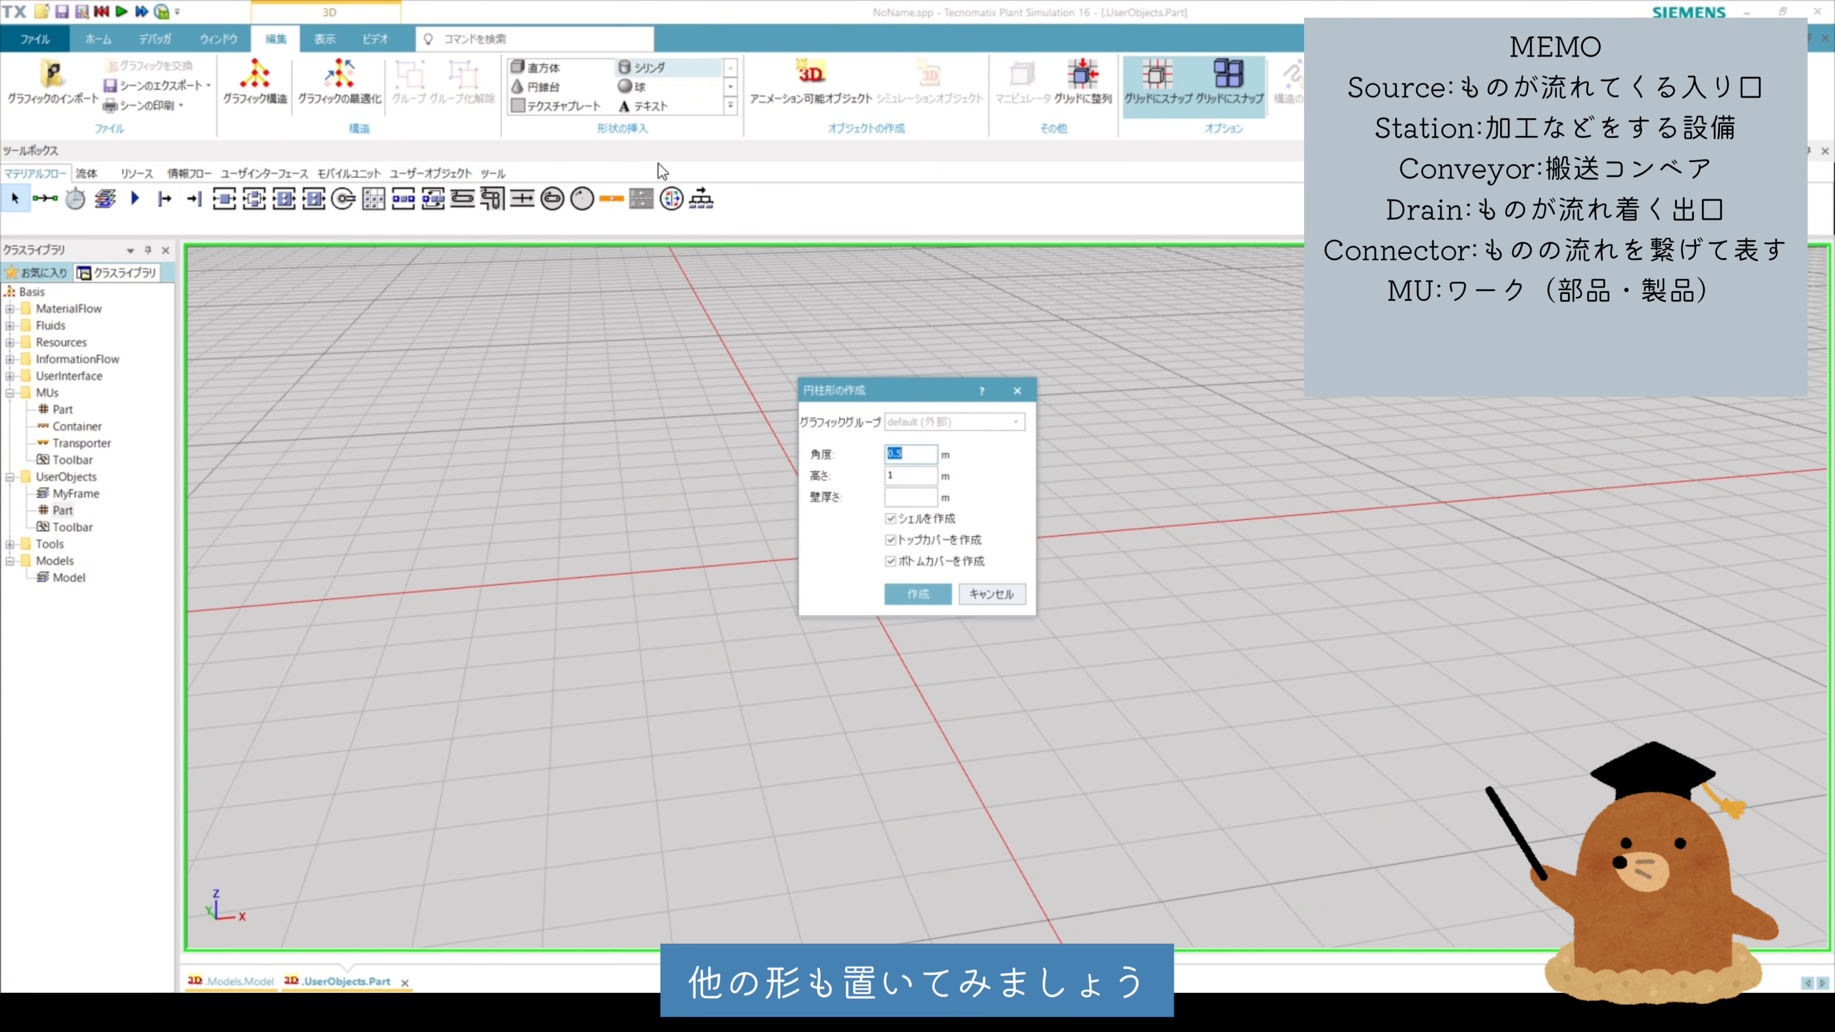
pyautogui.click(918, 594)
pyautogui.scroll(-3, 1072, 573)
pyautogui.moveTo(863, 551); pyautogui.dragTo(782, 624)
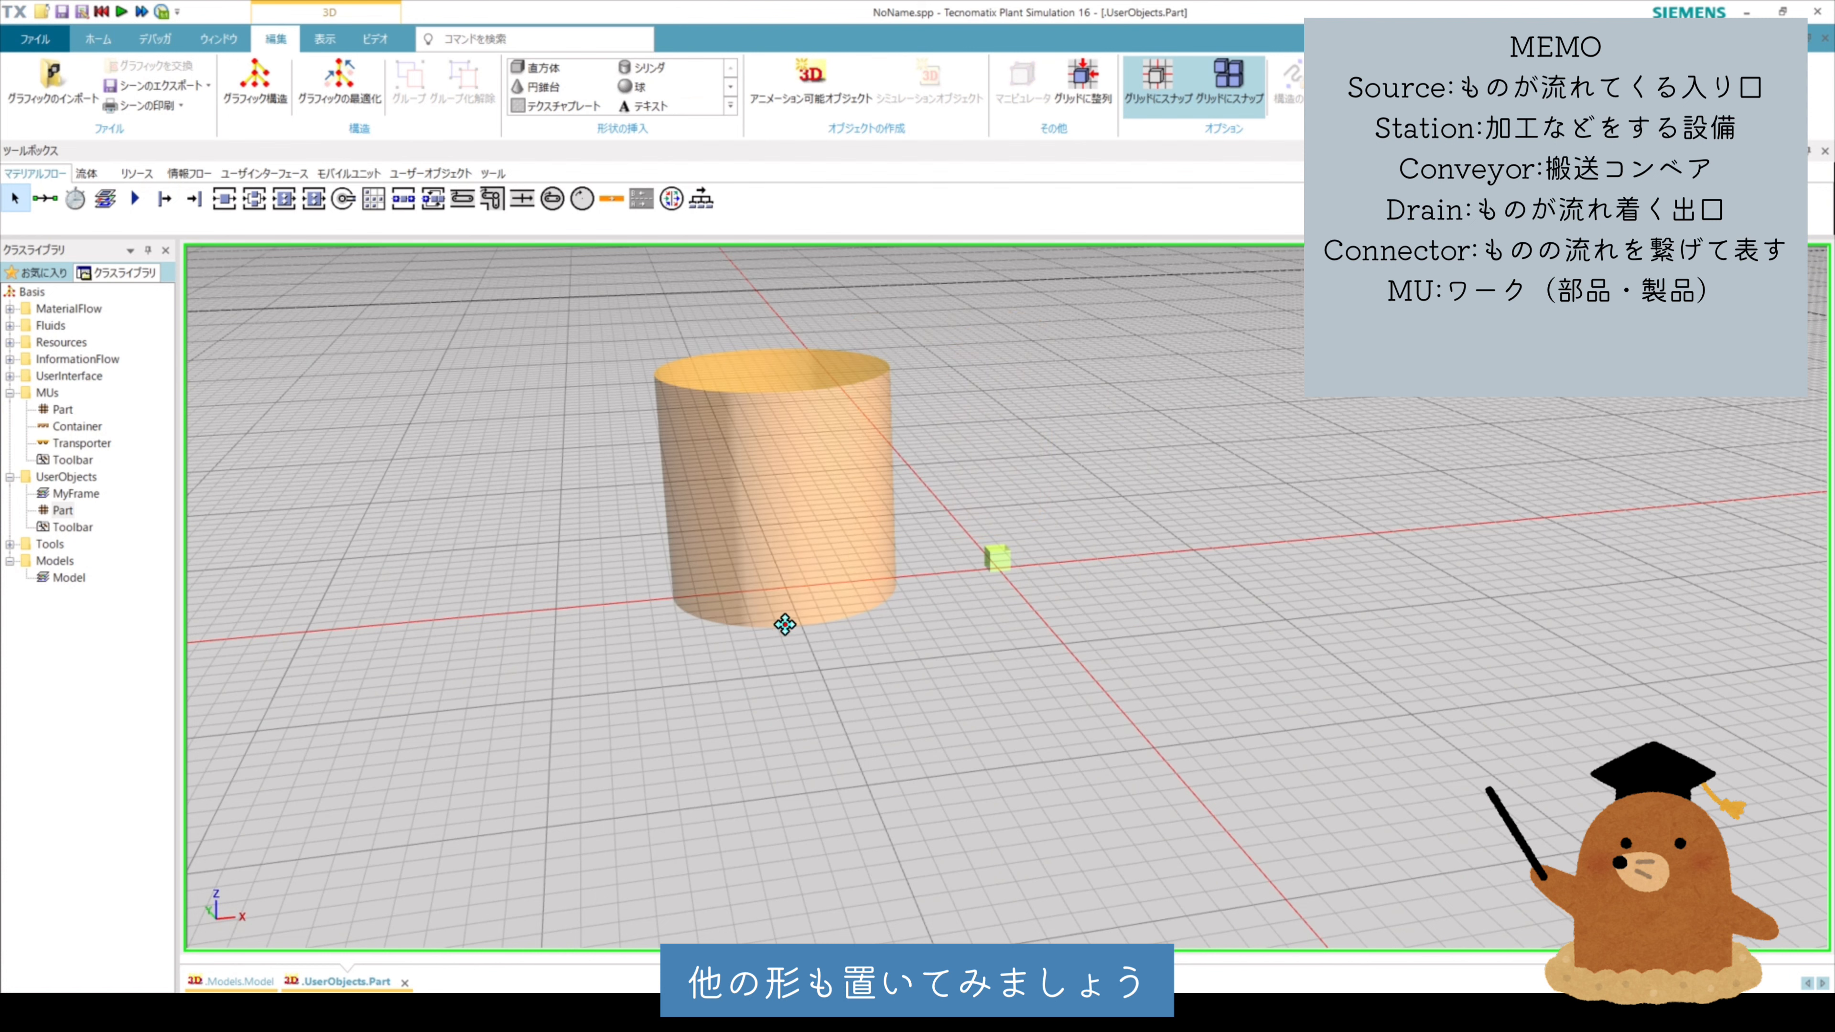
# Insert a cone frustum with top radius 0 m, bottom radius 1 m and height 2 m, opposite the cylinder from the cuboid
pyautogui.click(547, 88)
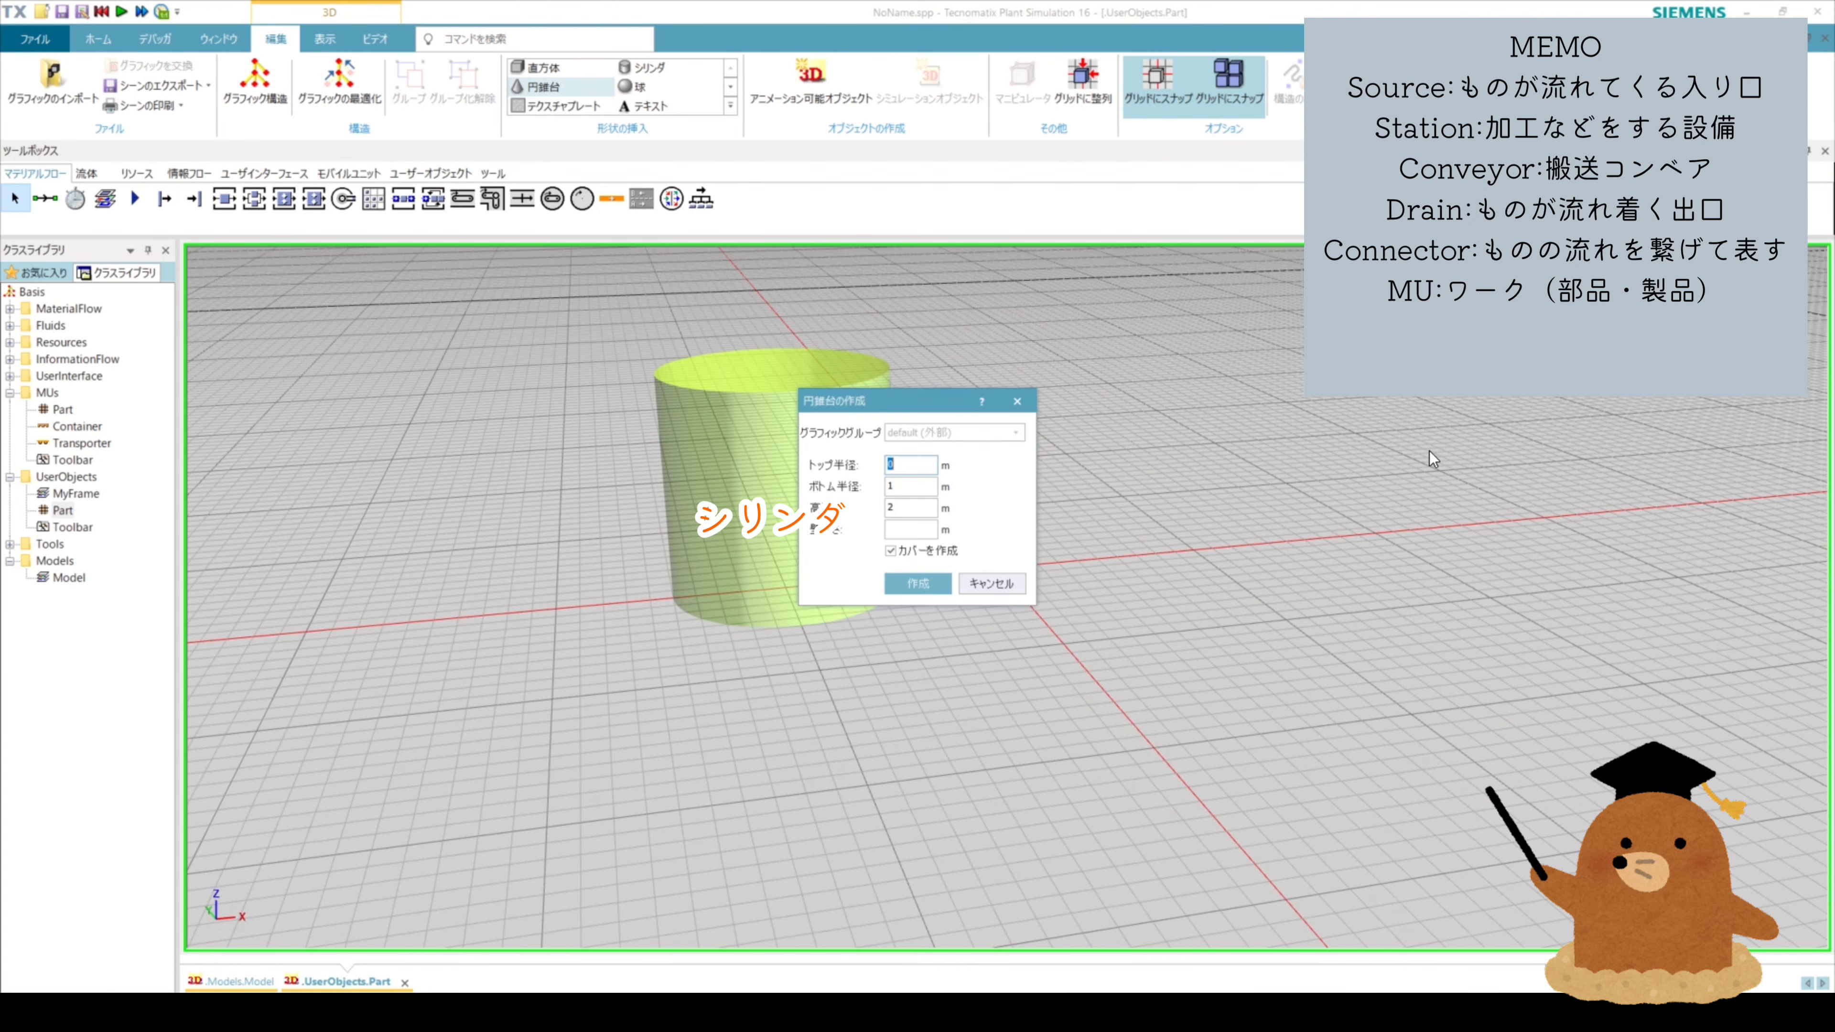
pyautogui.click(889, 589)
pyautogui.click(1413, 696)
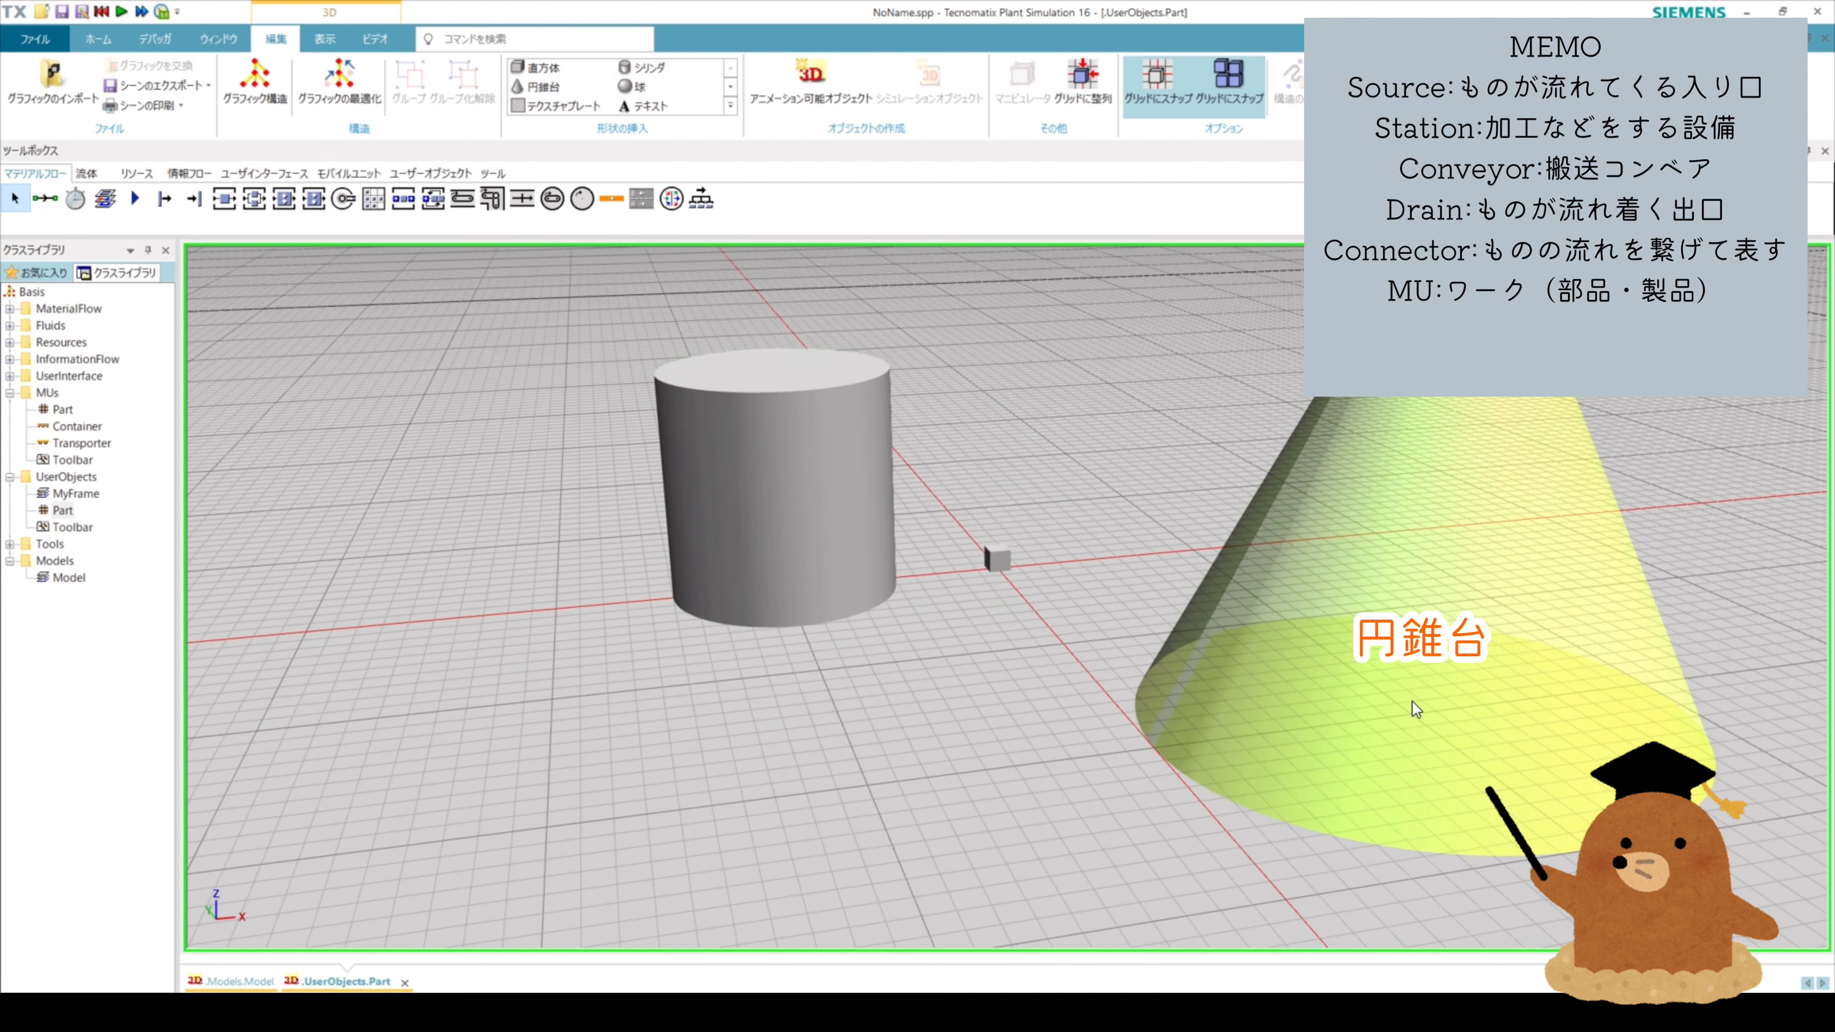
pyautogui.scroll(-3, 1372, 690)
# Insert a sphere and place it in front of the cylinder, on the side away from the cone
pyautogui.click(636, 87)
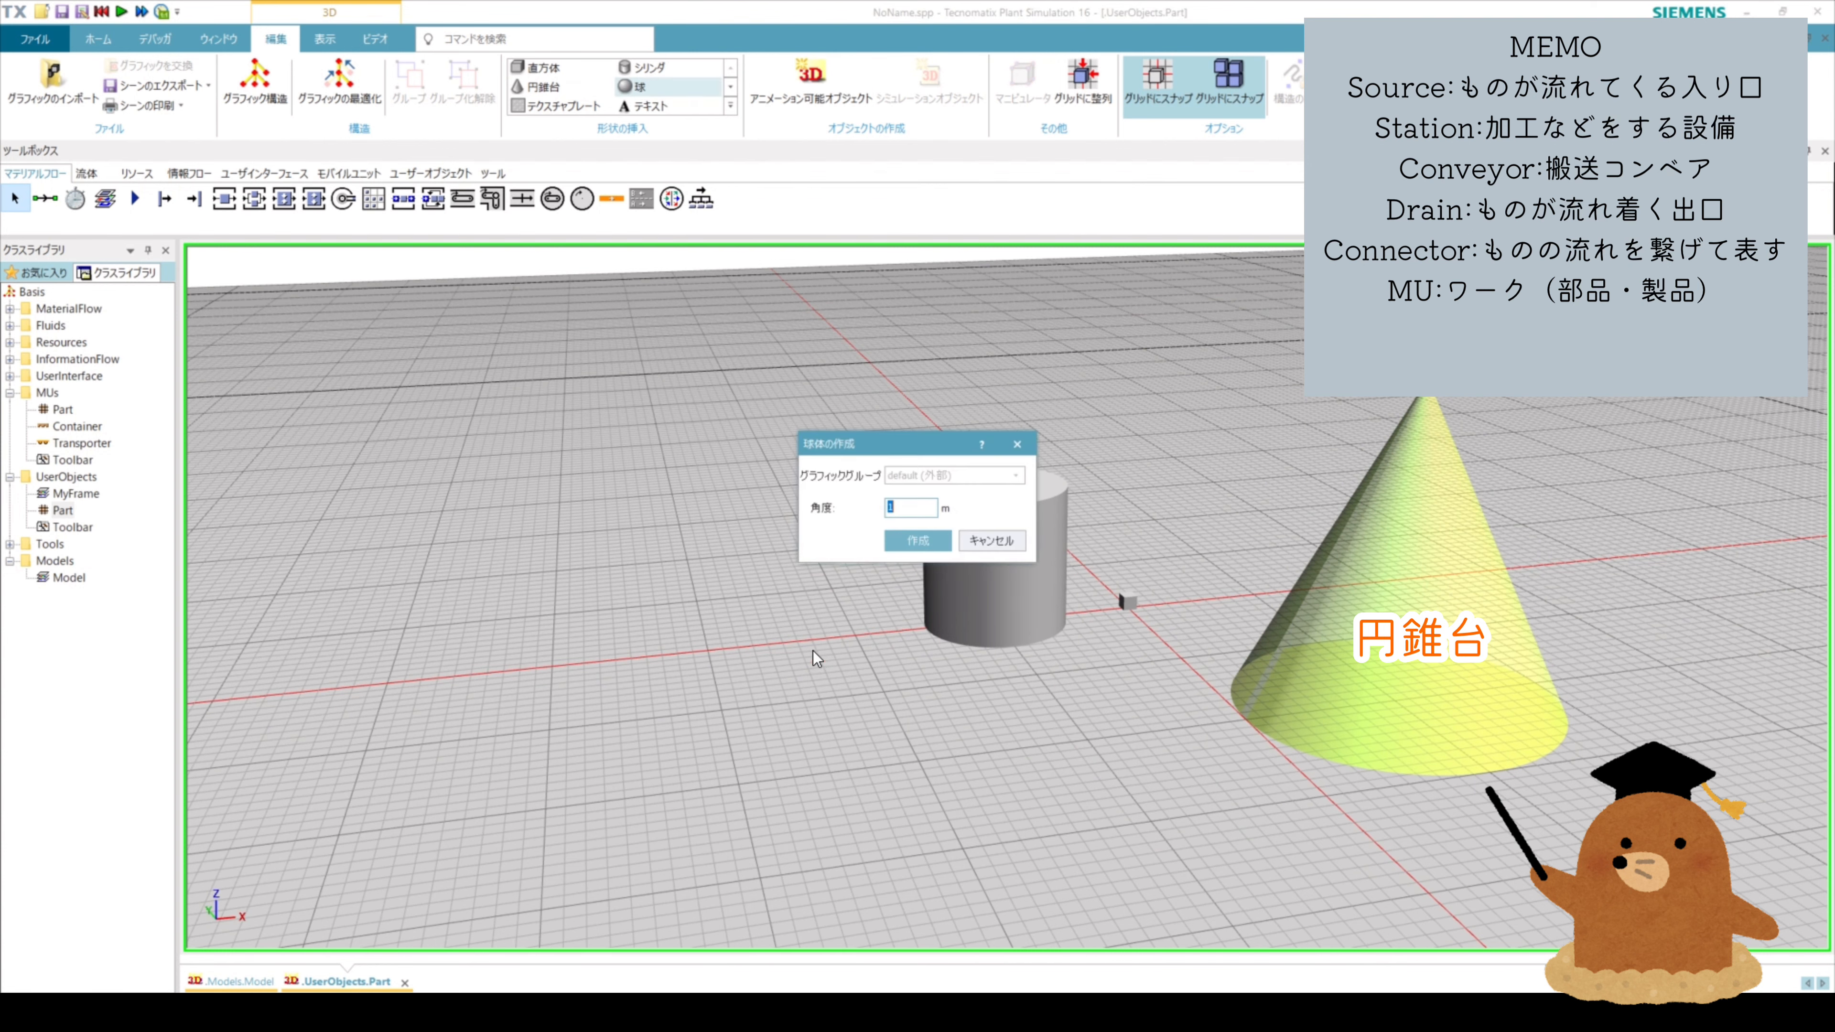
pyautogui.click(951, 542)
pyautogui.click(683, 681)
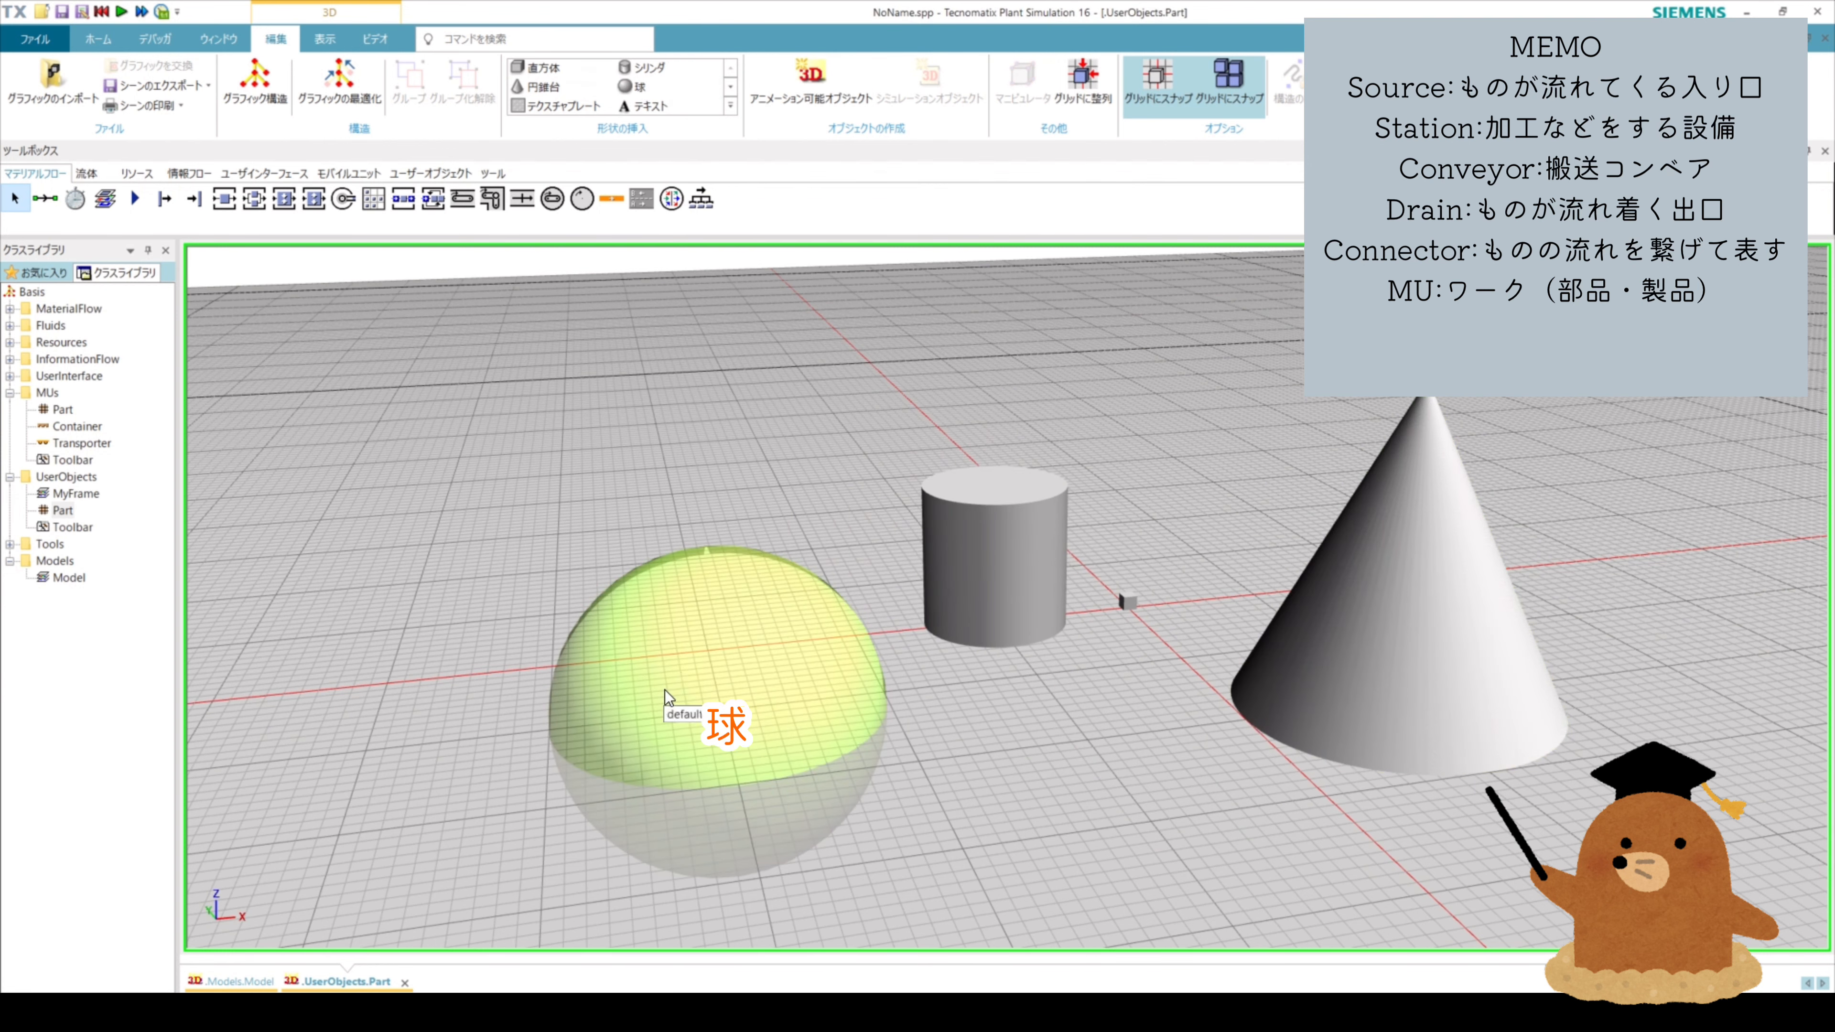
pyautogui.scroll(-1, 684, 681)
pyautogui.scroll(2, 778, 484)
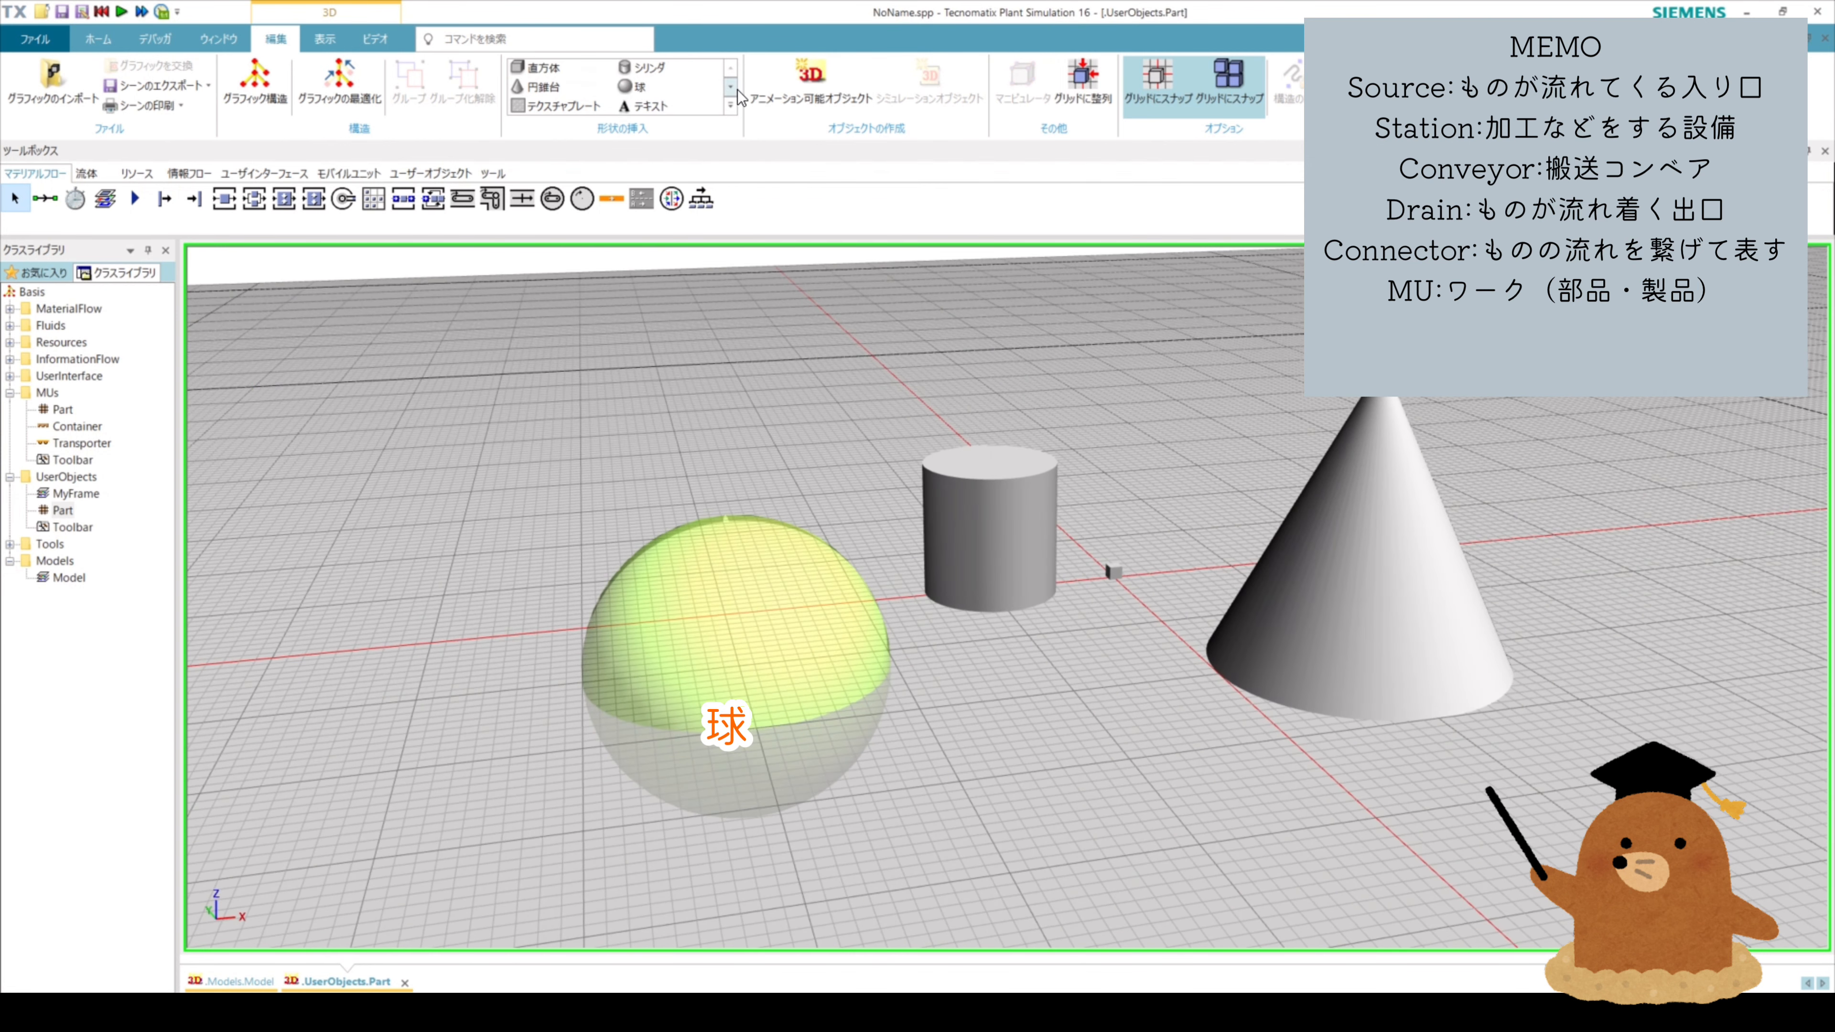
# Insert the text "a" and place it on the grid between the sphere and the cone
pyautogui.click(639, 105)
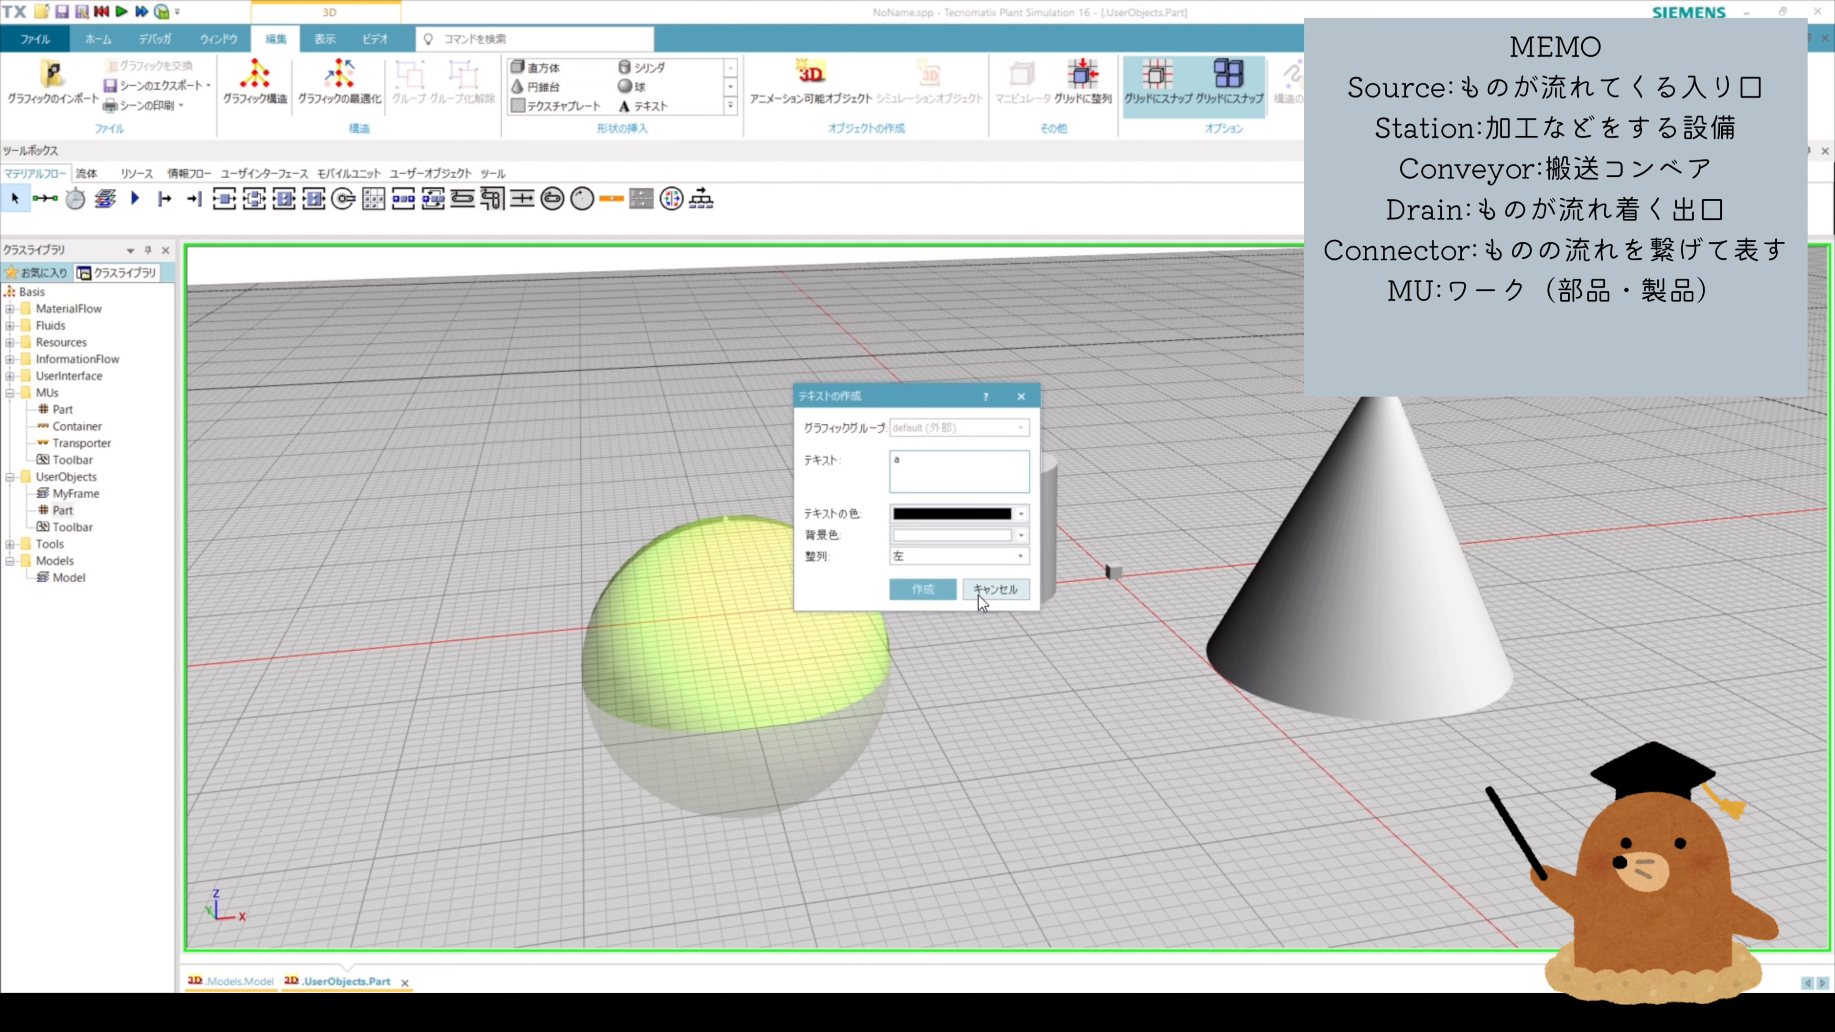
pyautogui.click(923, 589)
pyautogui.click(1023, 800)
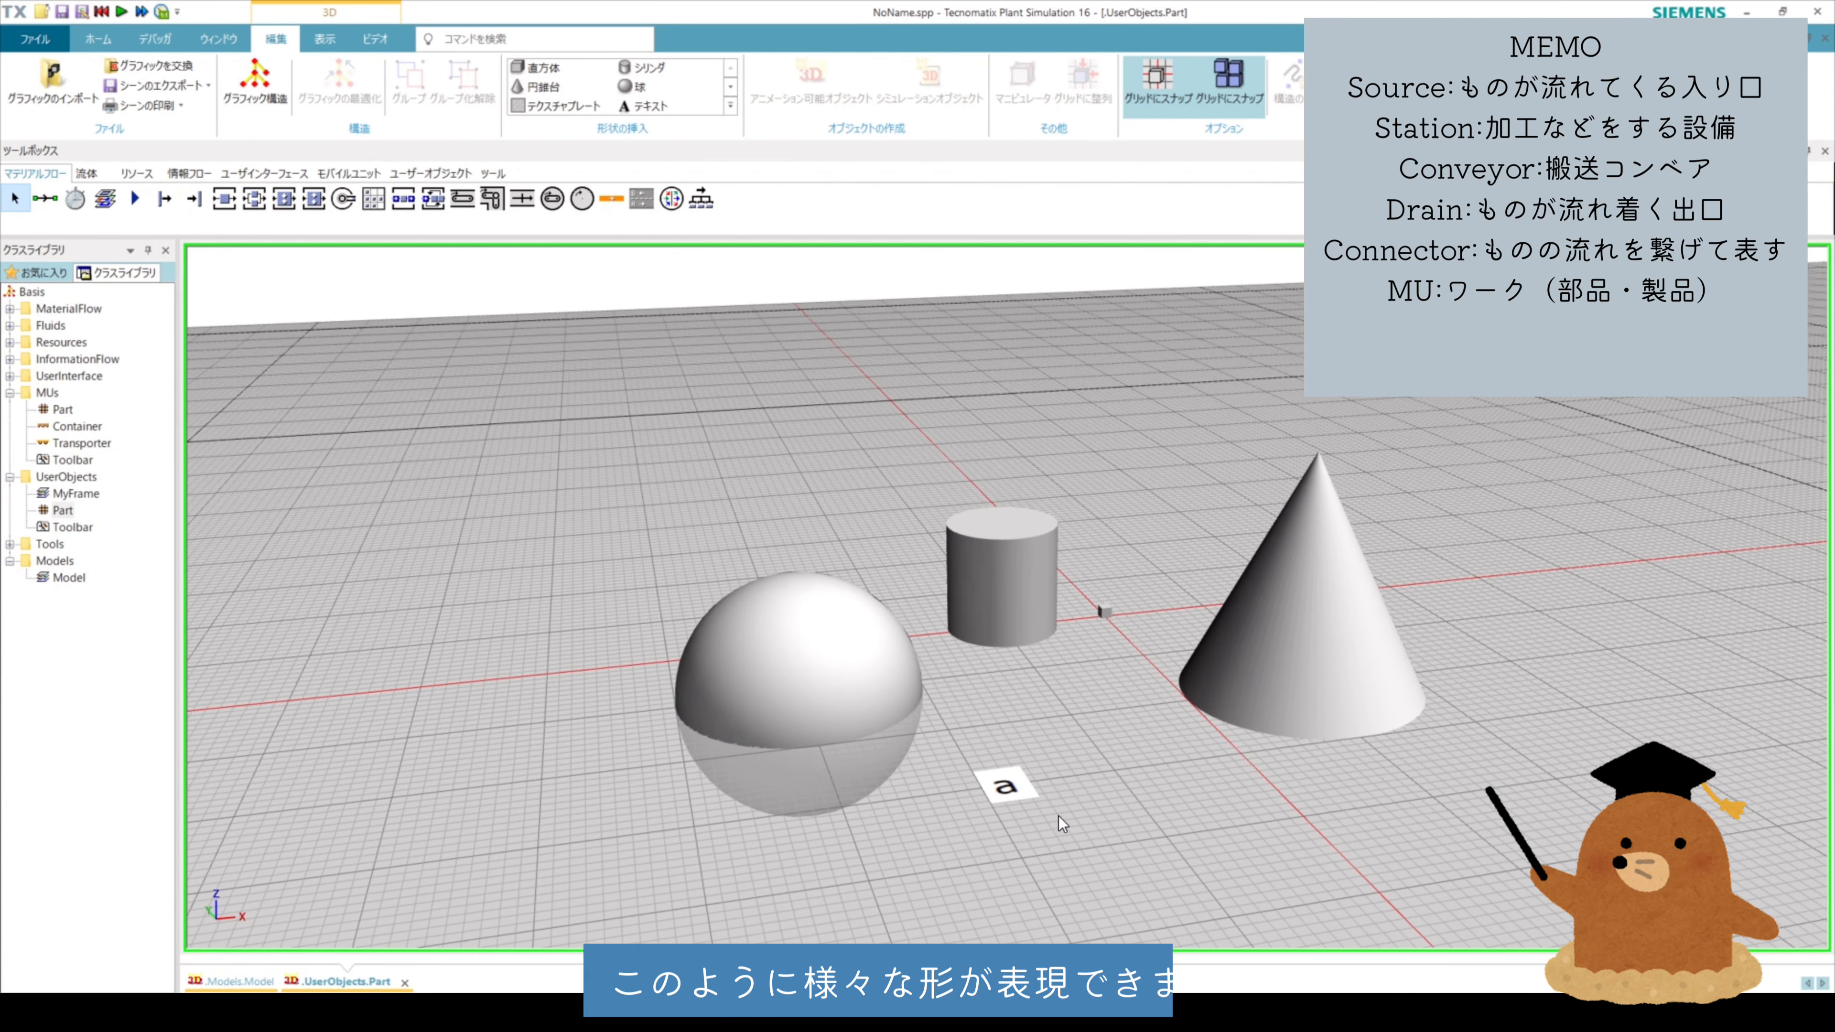
pyautogui.moveTo(1058, 816); pyautogui.dragTo(1066, 714)
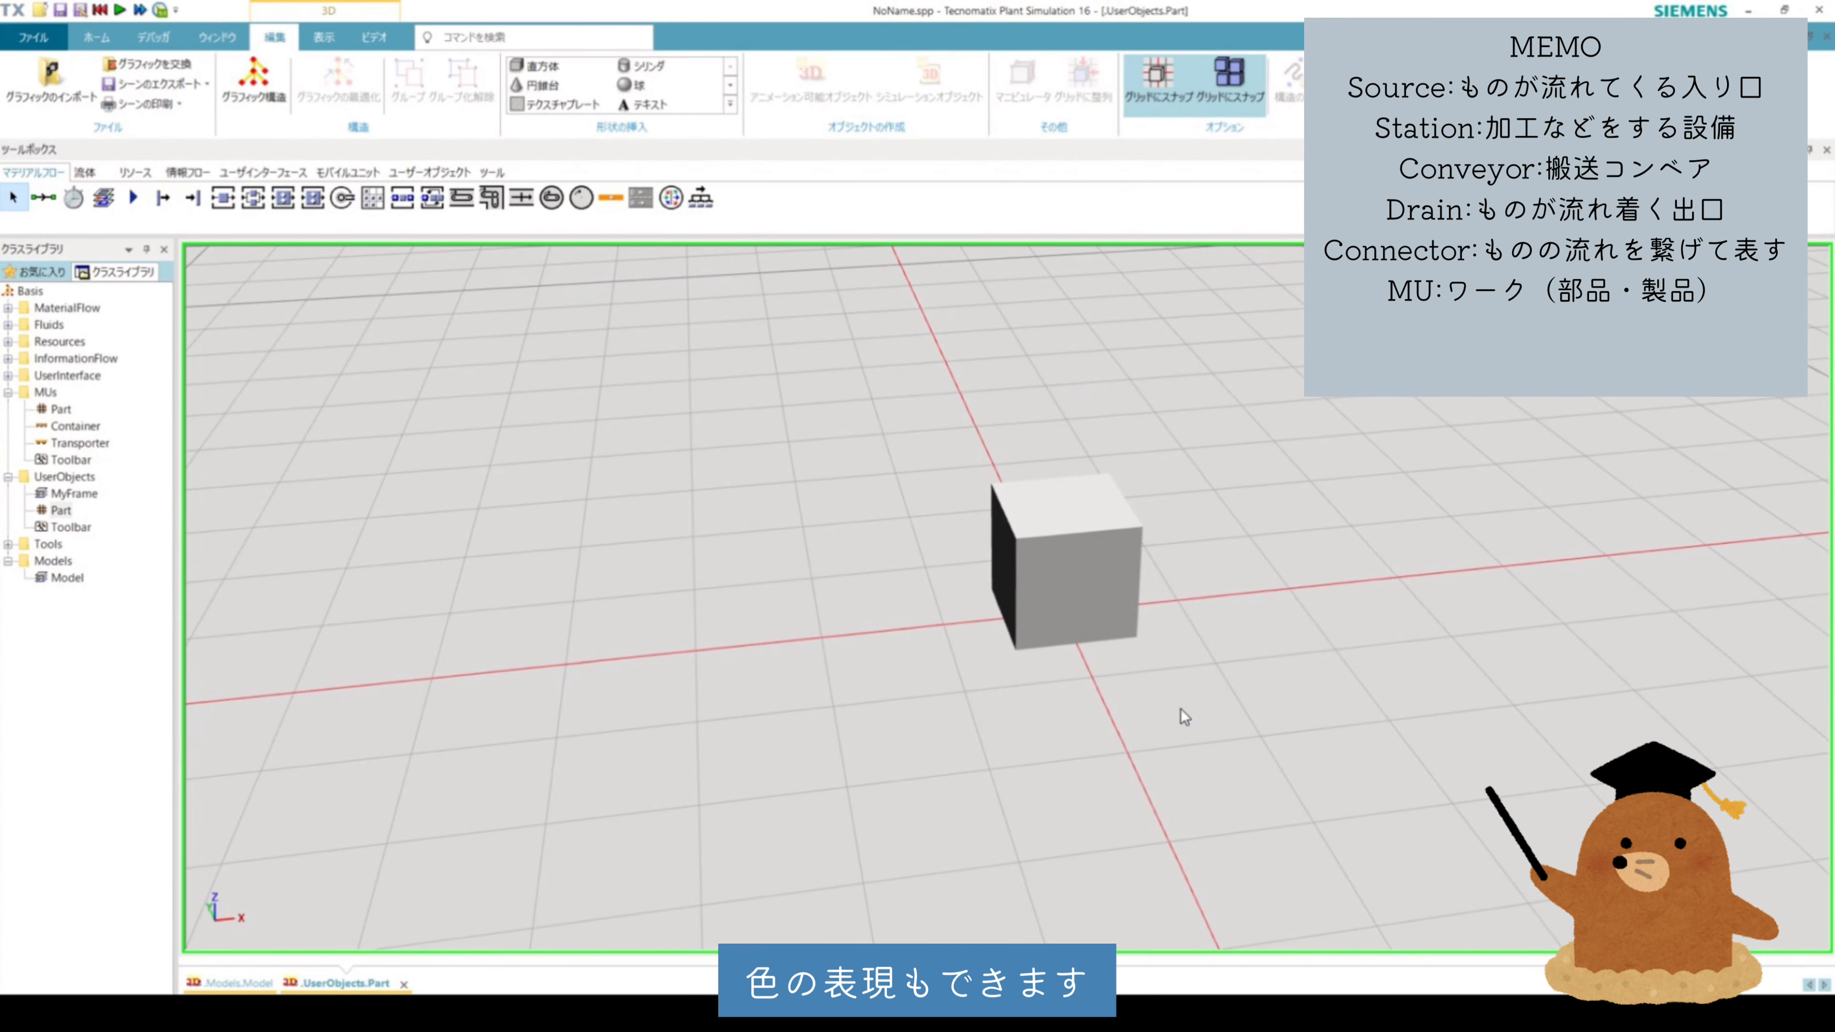
# Enable the active material for the cuboid and apply its default colour
pyautogui.doubleClick(1075, 586)
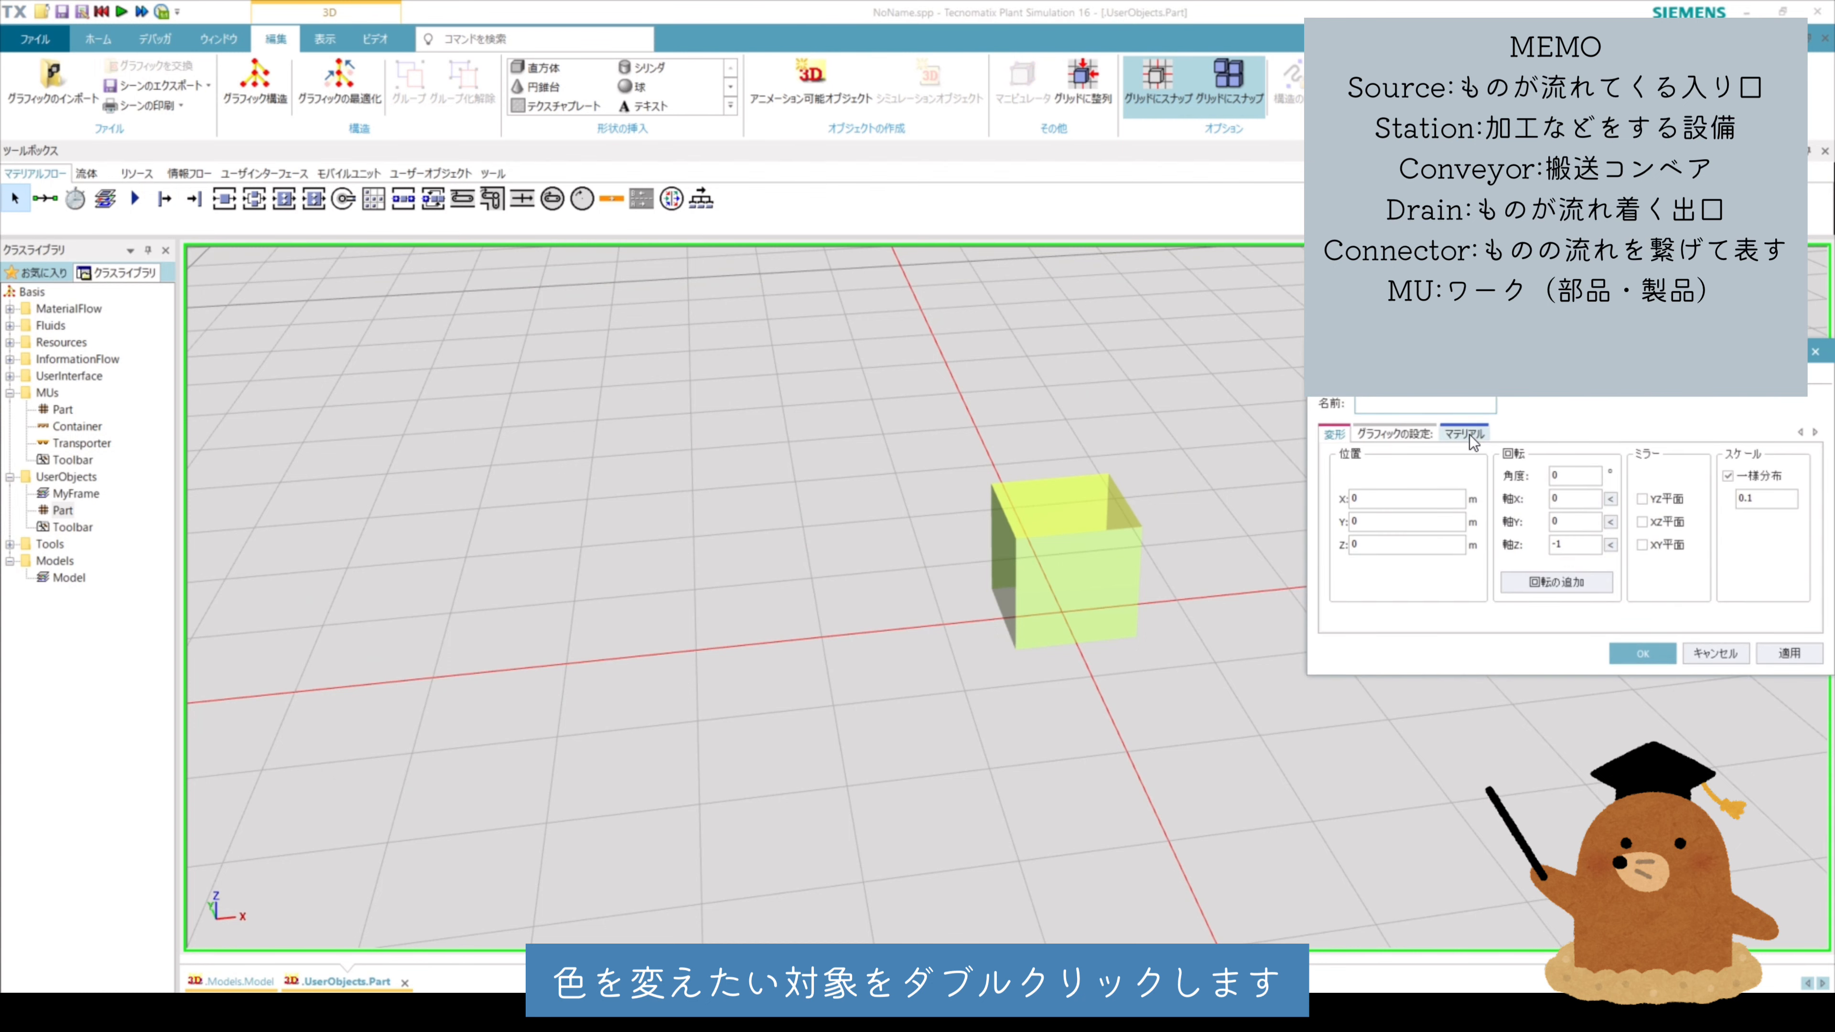
pyautogui.click(1469, 436)
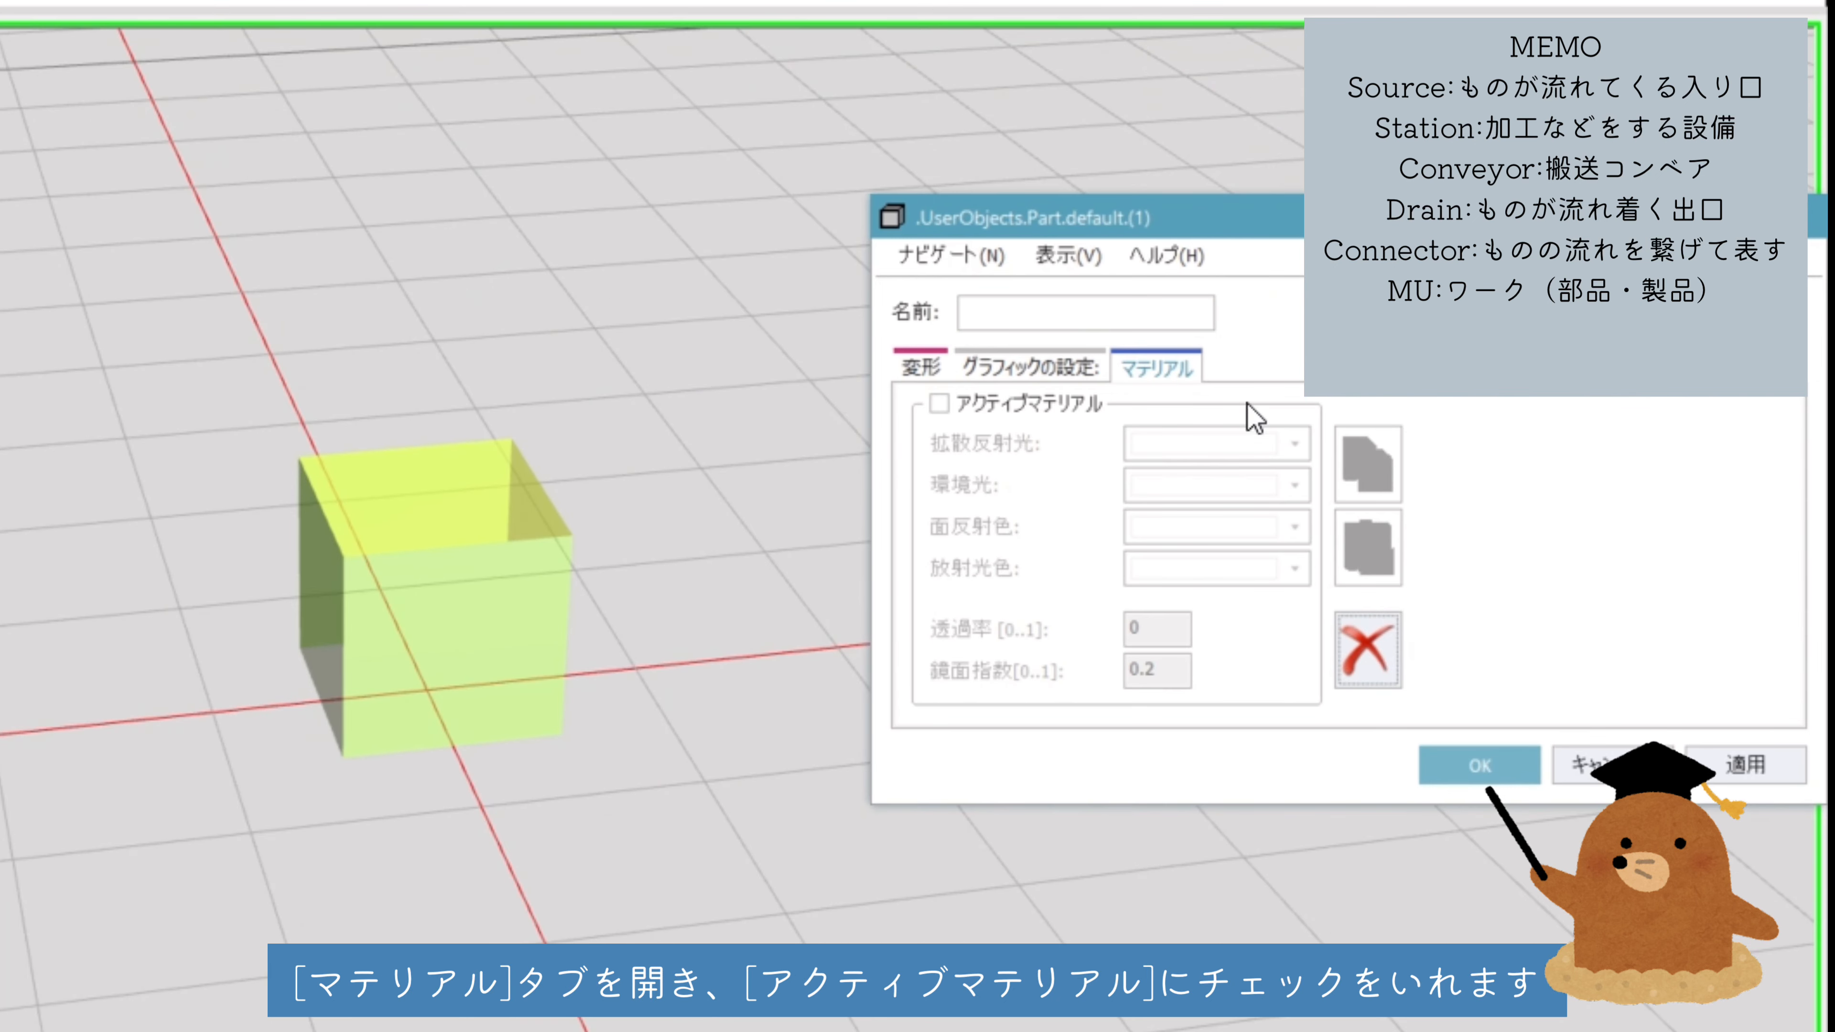
pyautogui.click(958, 414)
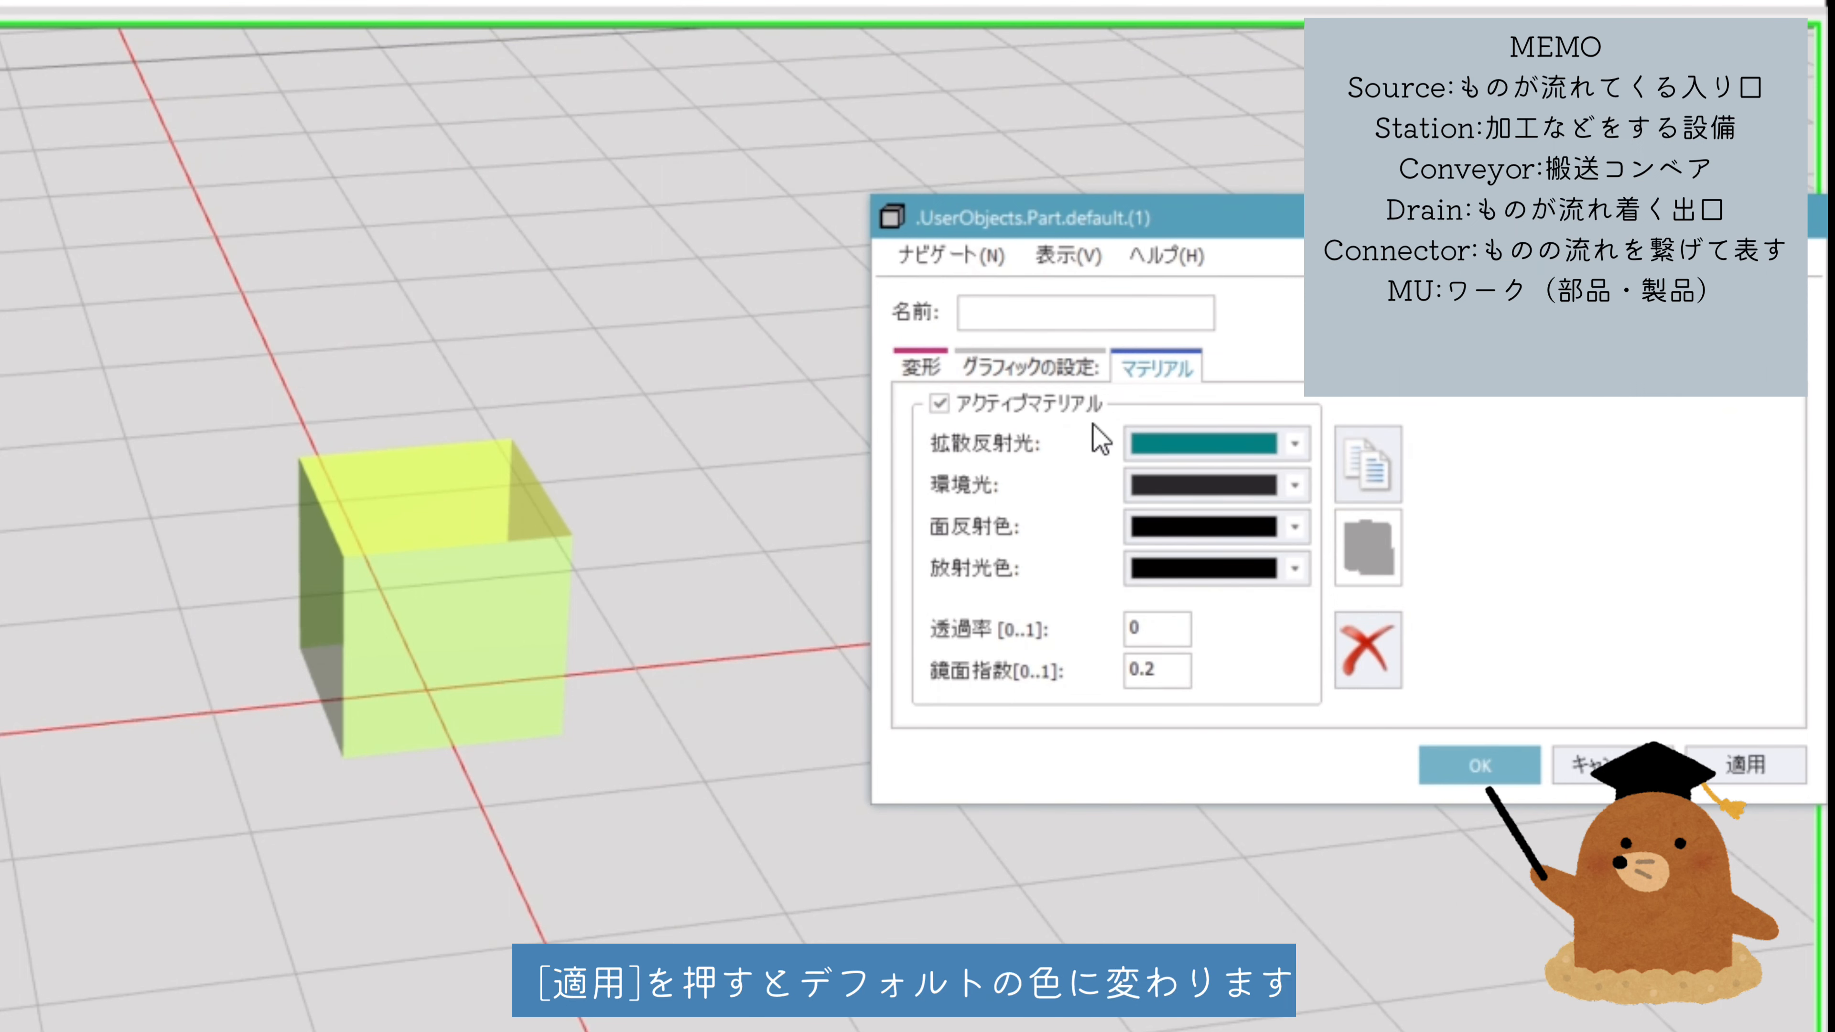
pyautogui.click(1741, 777)
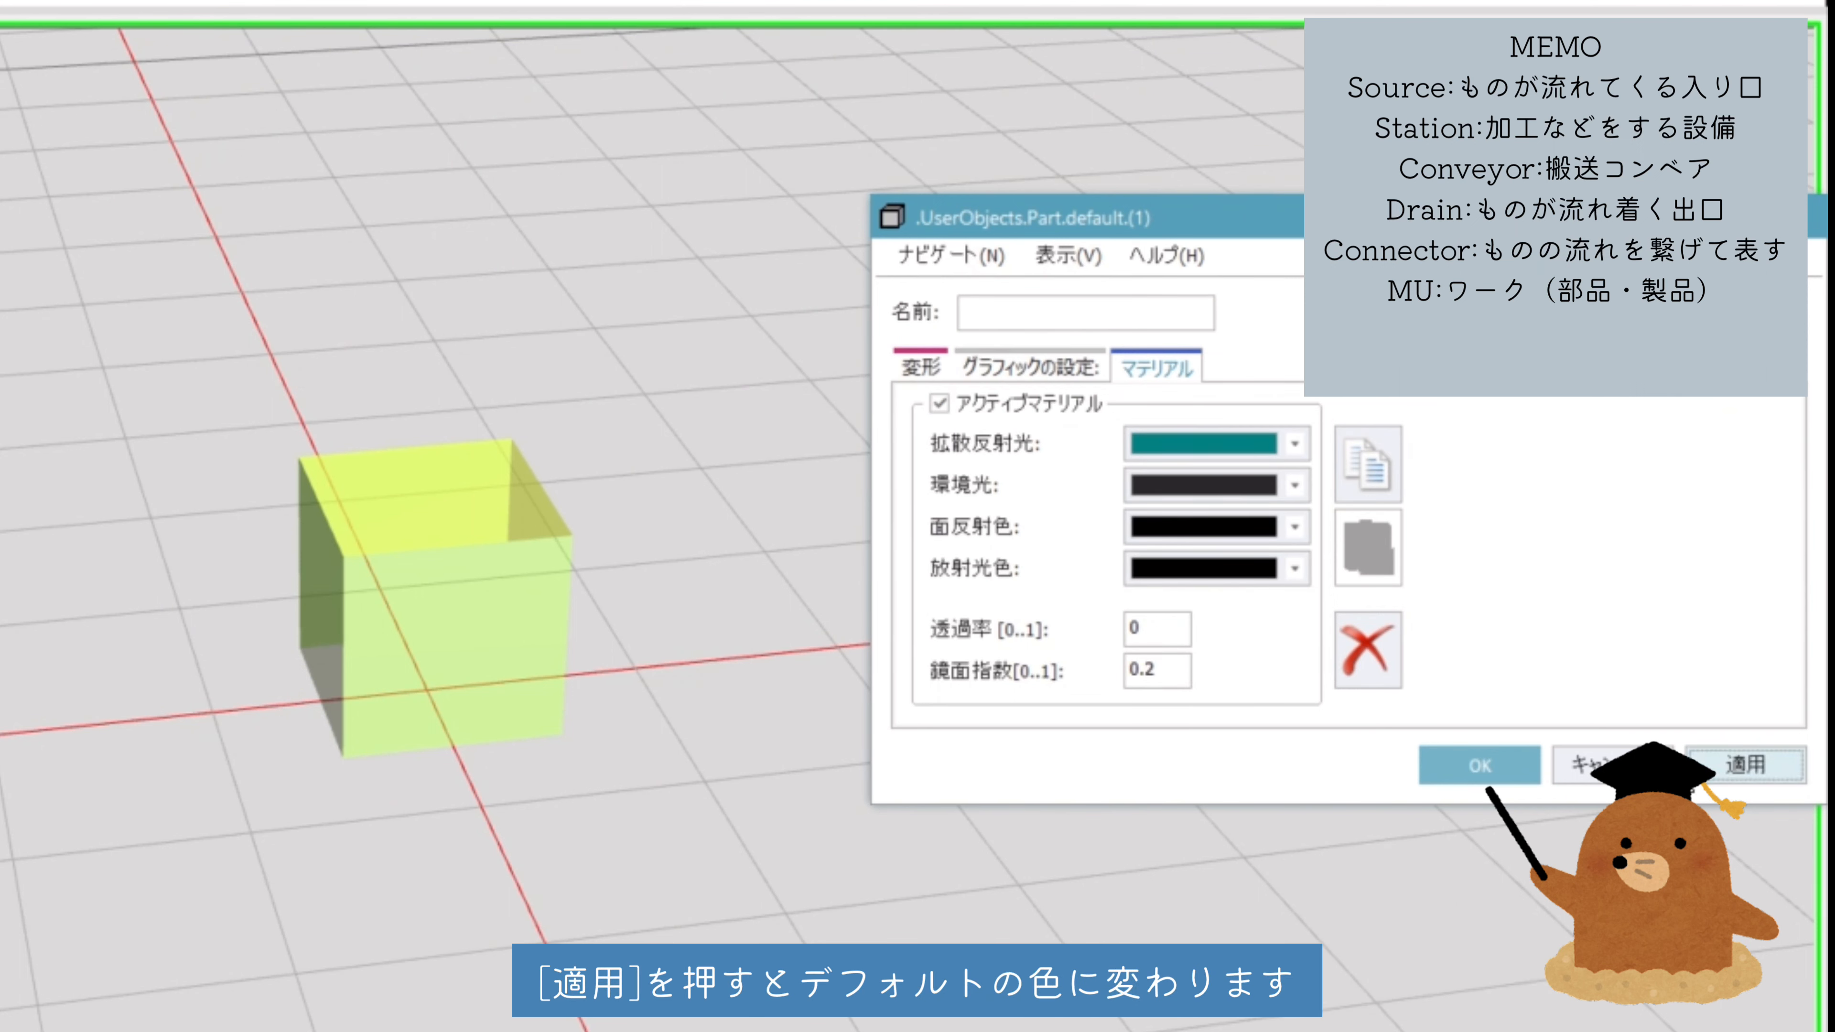
# Set the cuboid's diffuse reflection colour to orange and apply it
pyautogui.click(1300, 444)
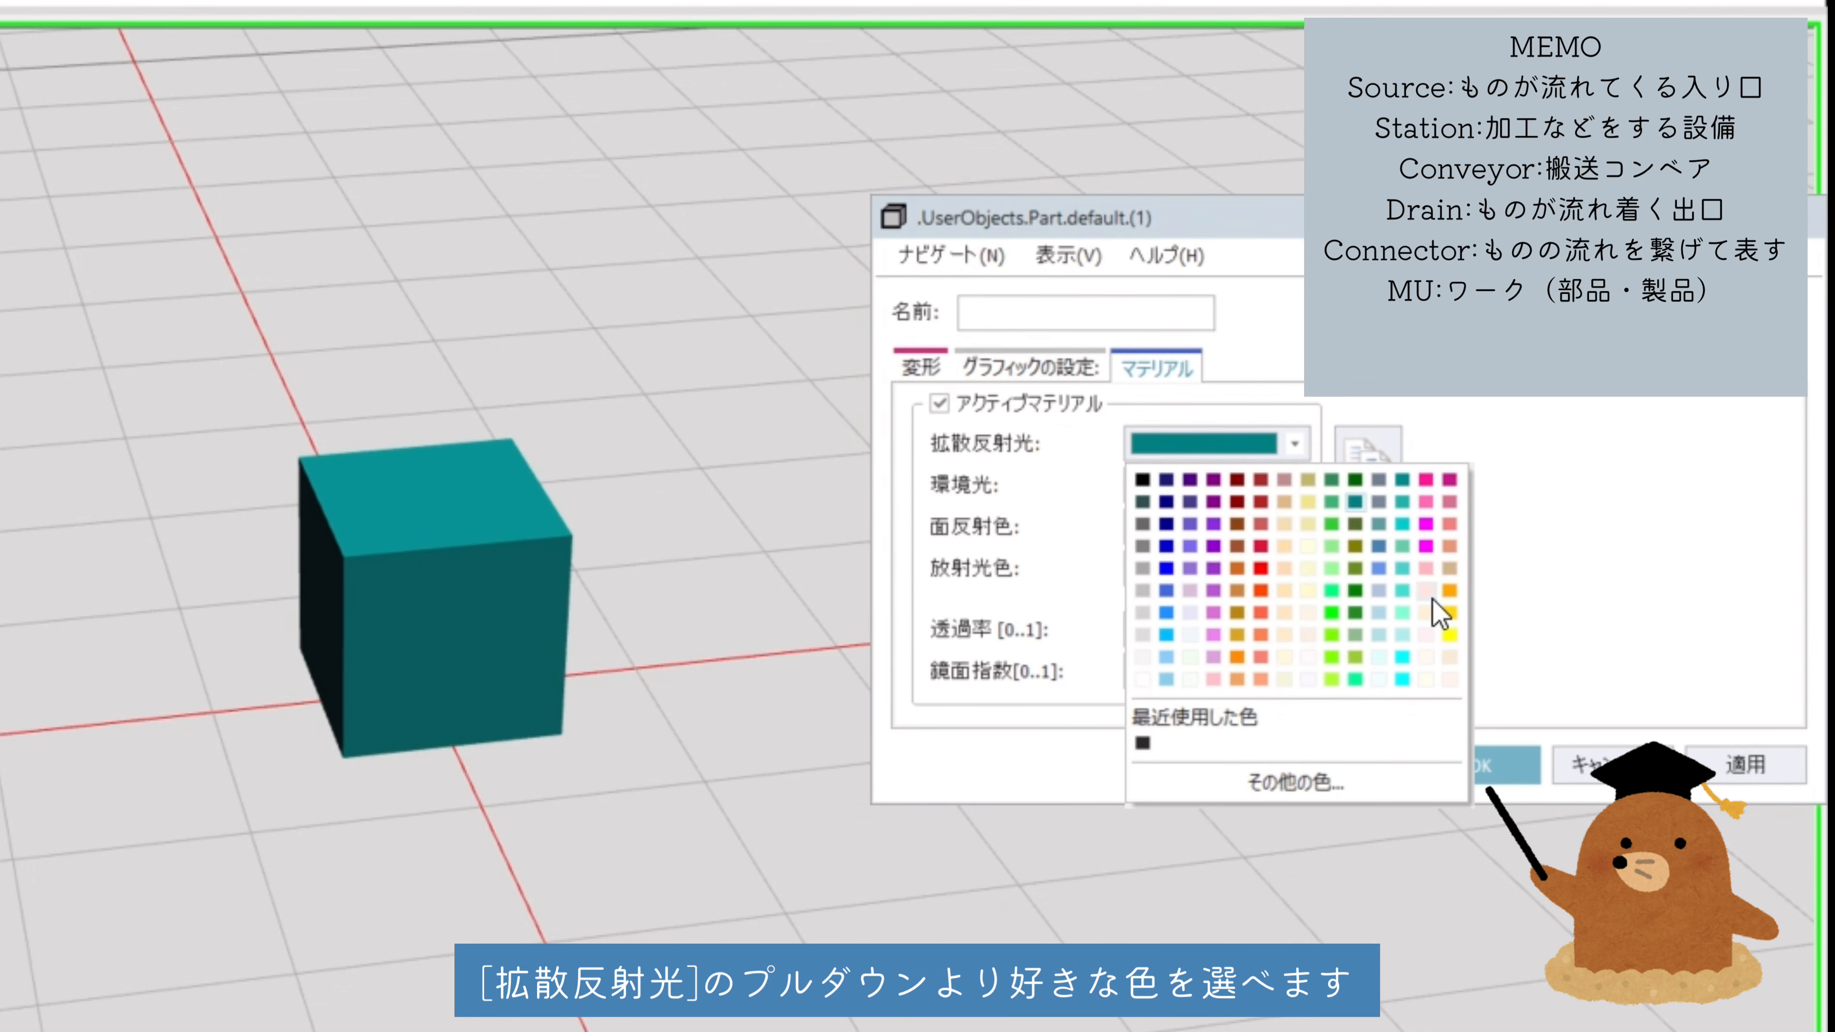
pyautogui.click(1450, 591)
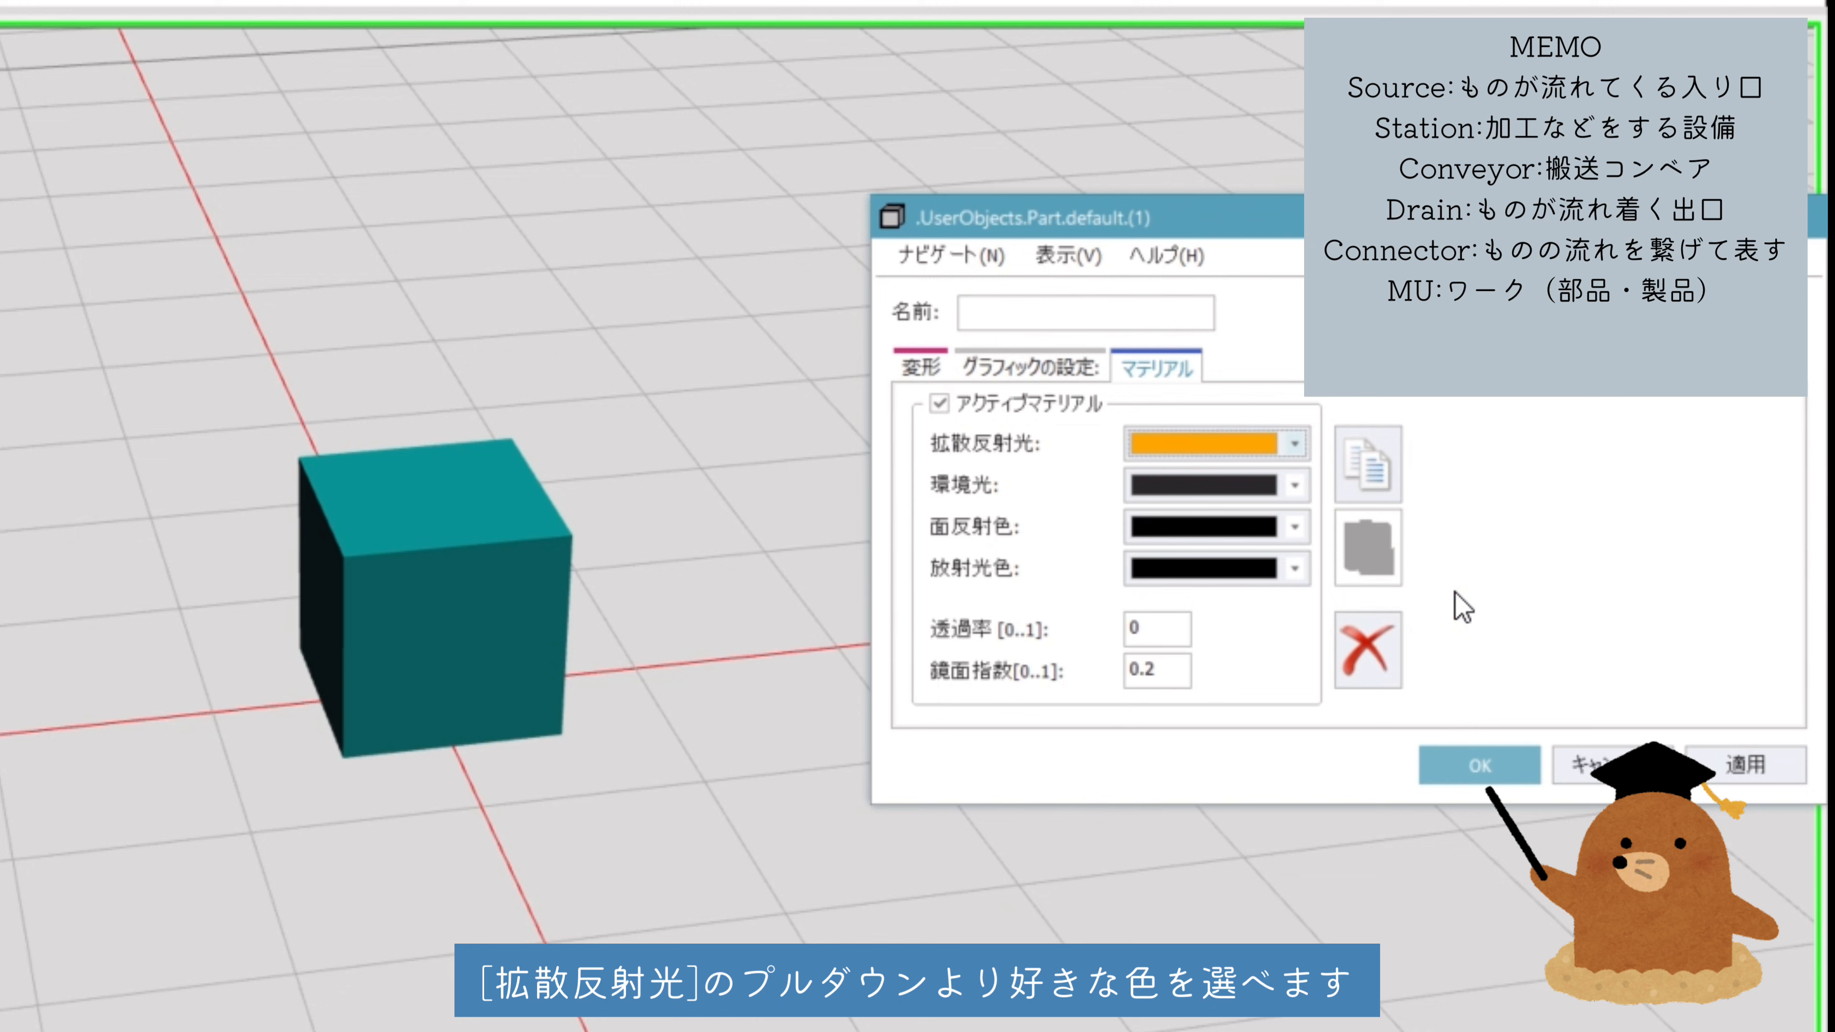
pyautogui.click(1742, 766)
pyautogui.moveTo(607, 751)
pyautogui.mouseDown()
pyautogui.moveTo(622, 812)
pyautogui.moveTo(600, 773)
pyautogui.mouseUp()
# Set the cuboid's diffuse reflection colour to light blue and apply it
pyautogui.click(1294, 444)
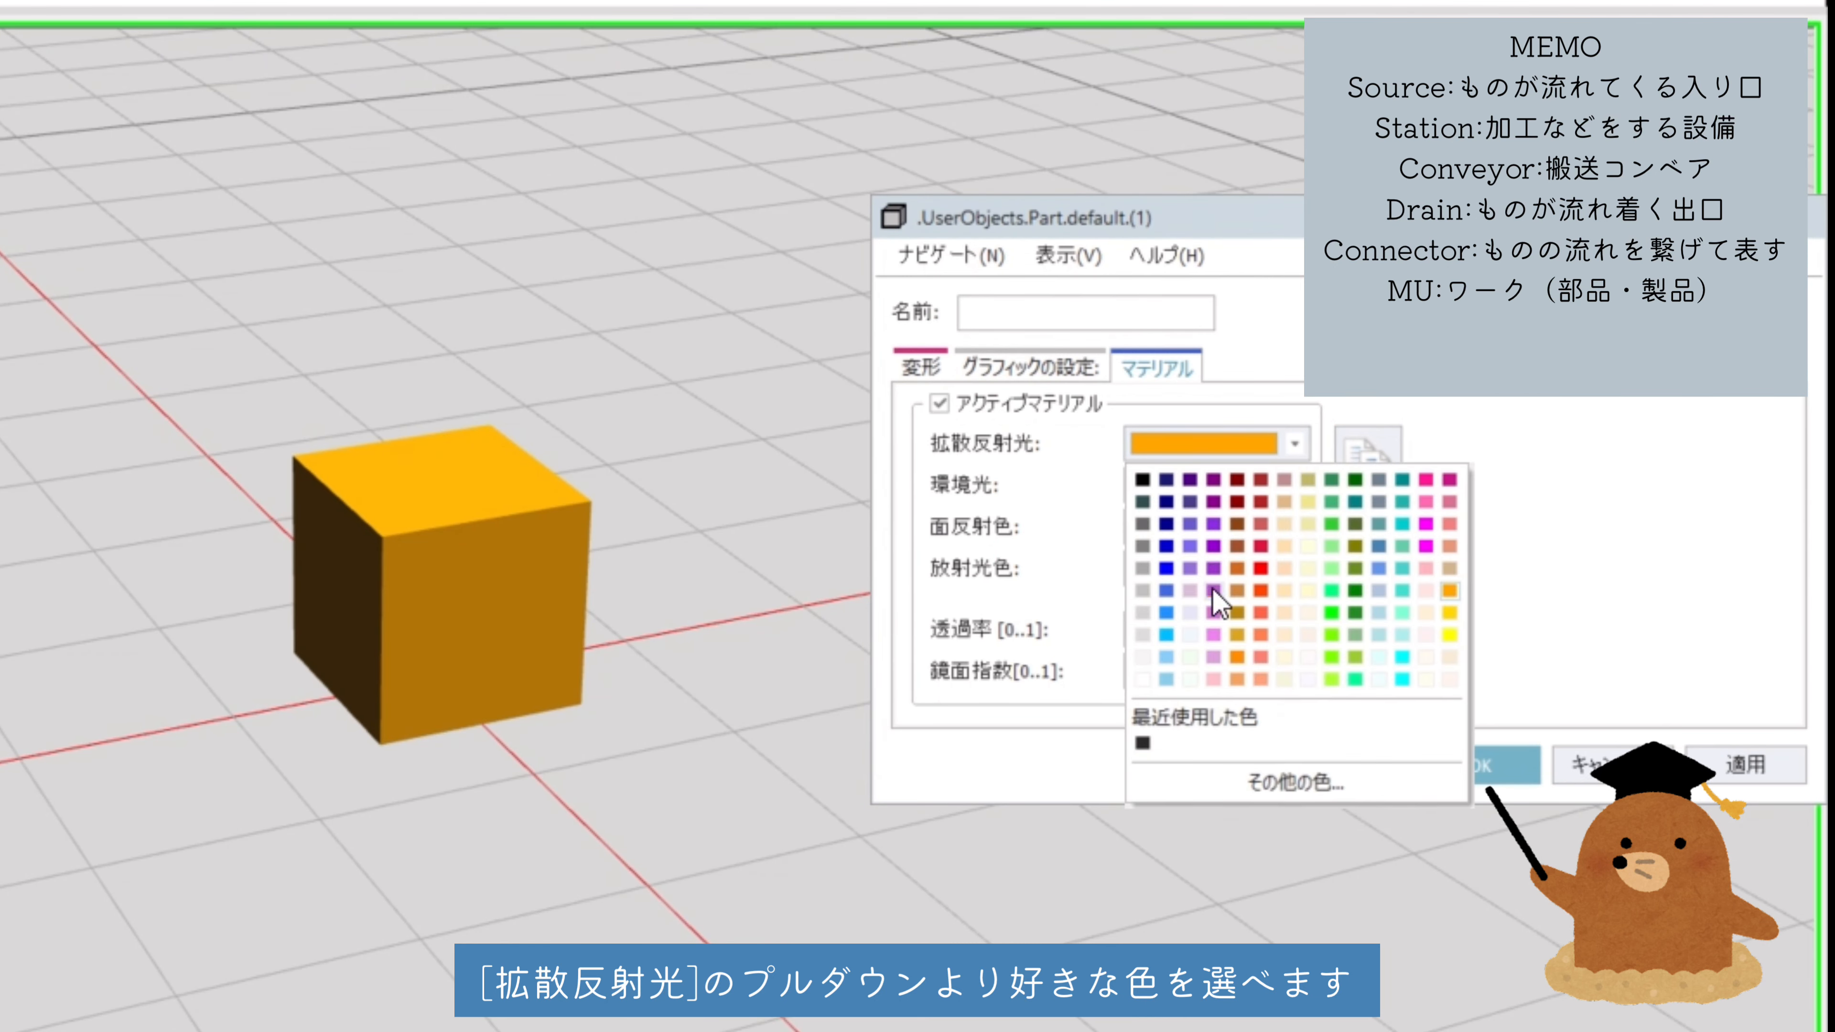
pyautogui.click(1164, 569)
pyautogui.click(1721, 764)
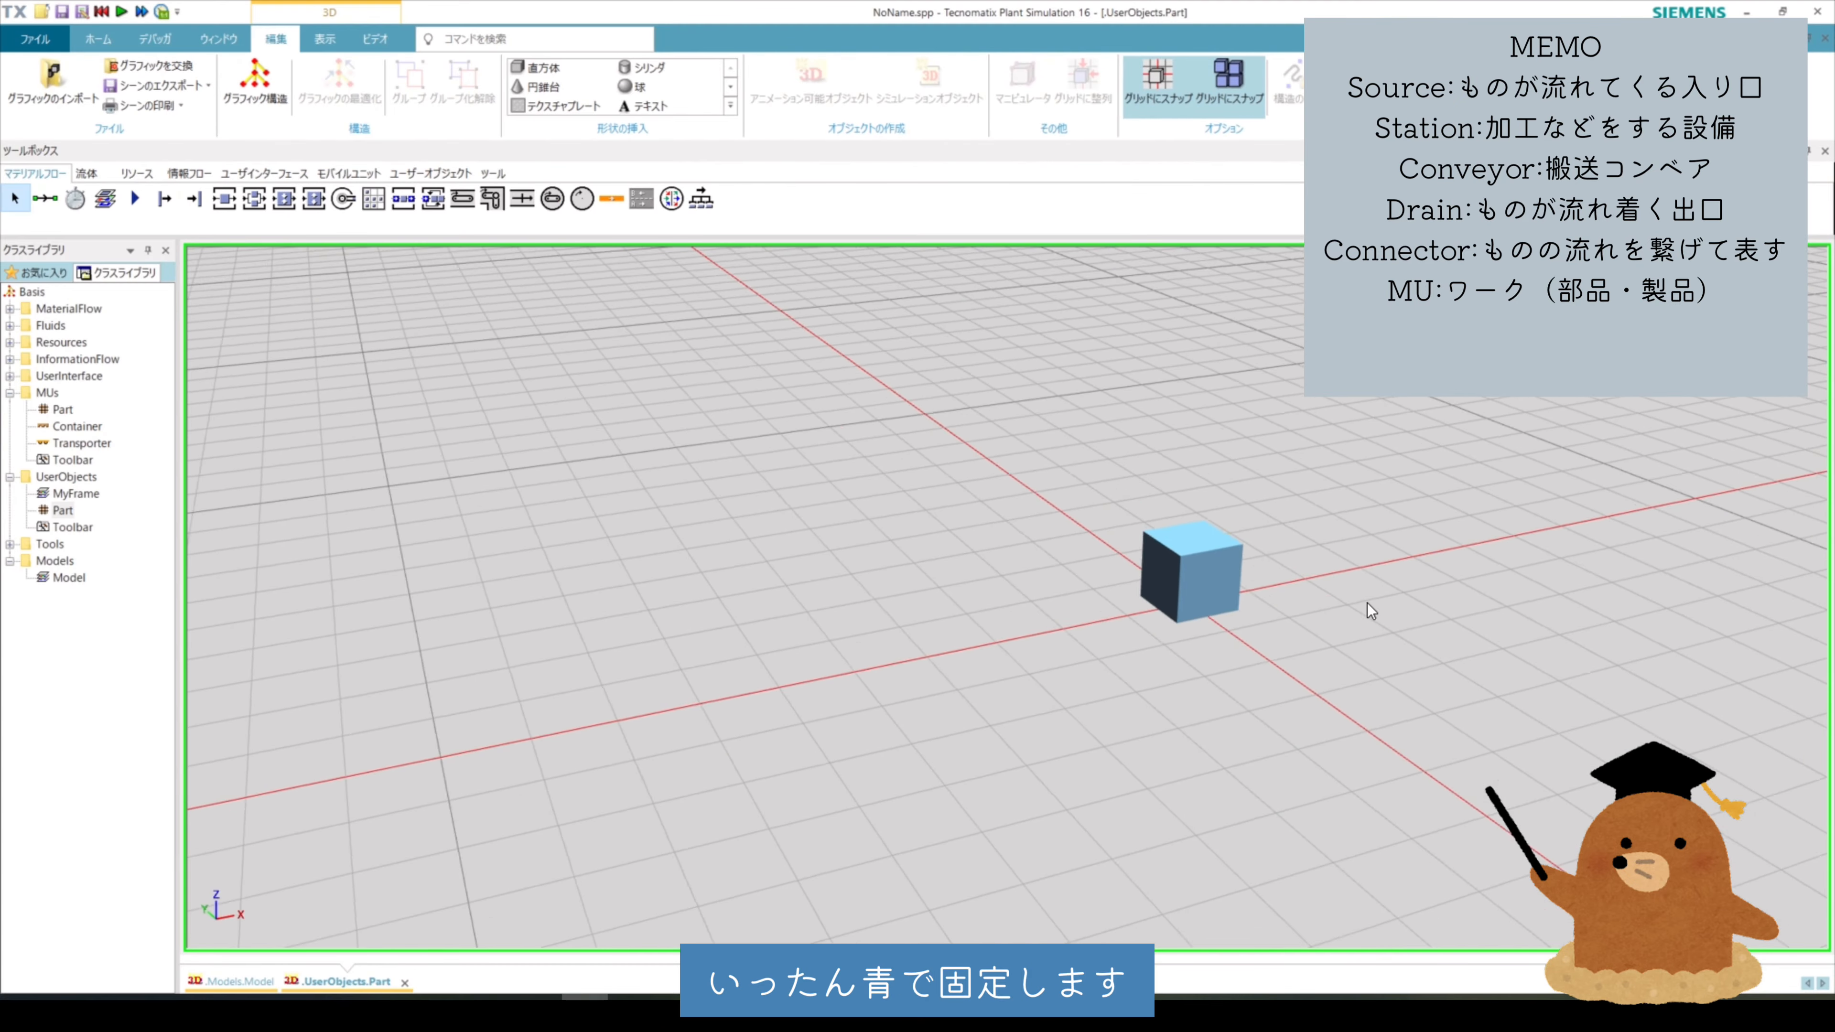
pyautogui.moveTo(1367, 602); pyautogui.dragTo(1310, 578)
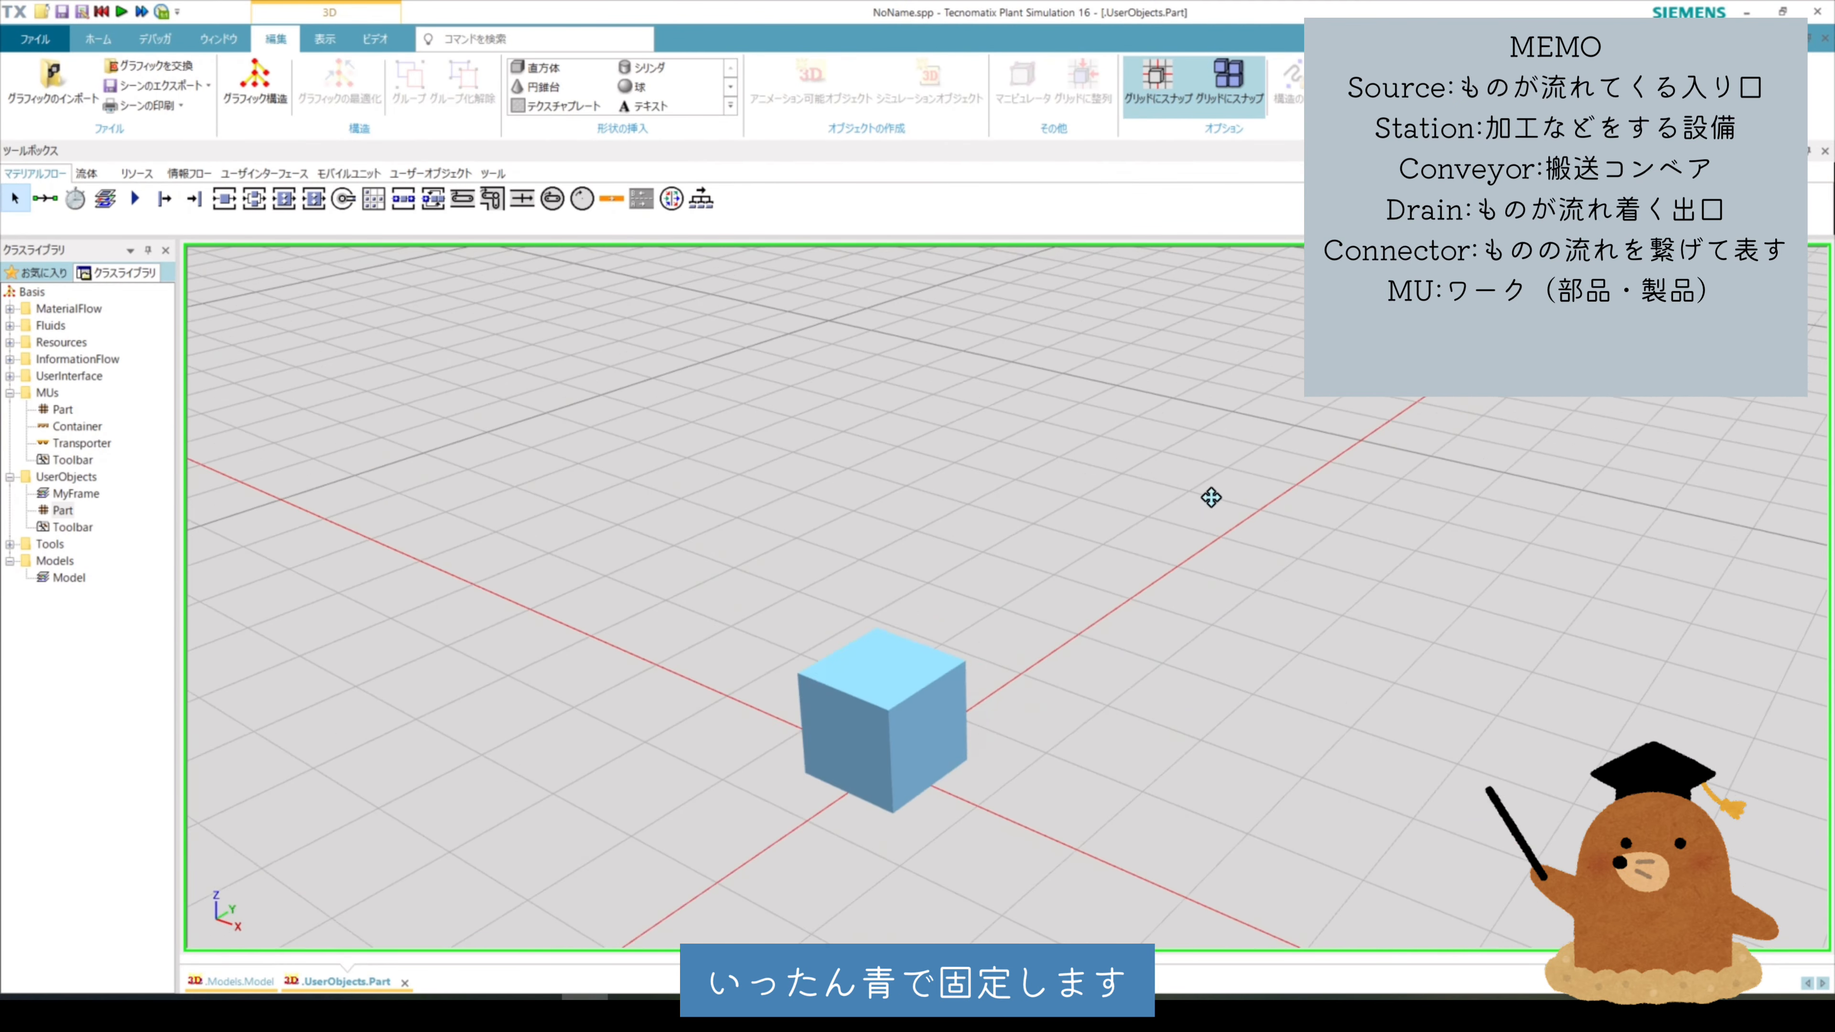
pyautogui.scroll(3, 1107, 481)
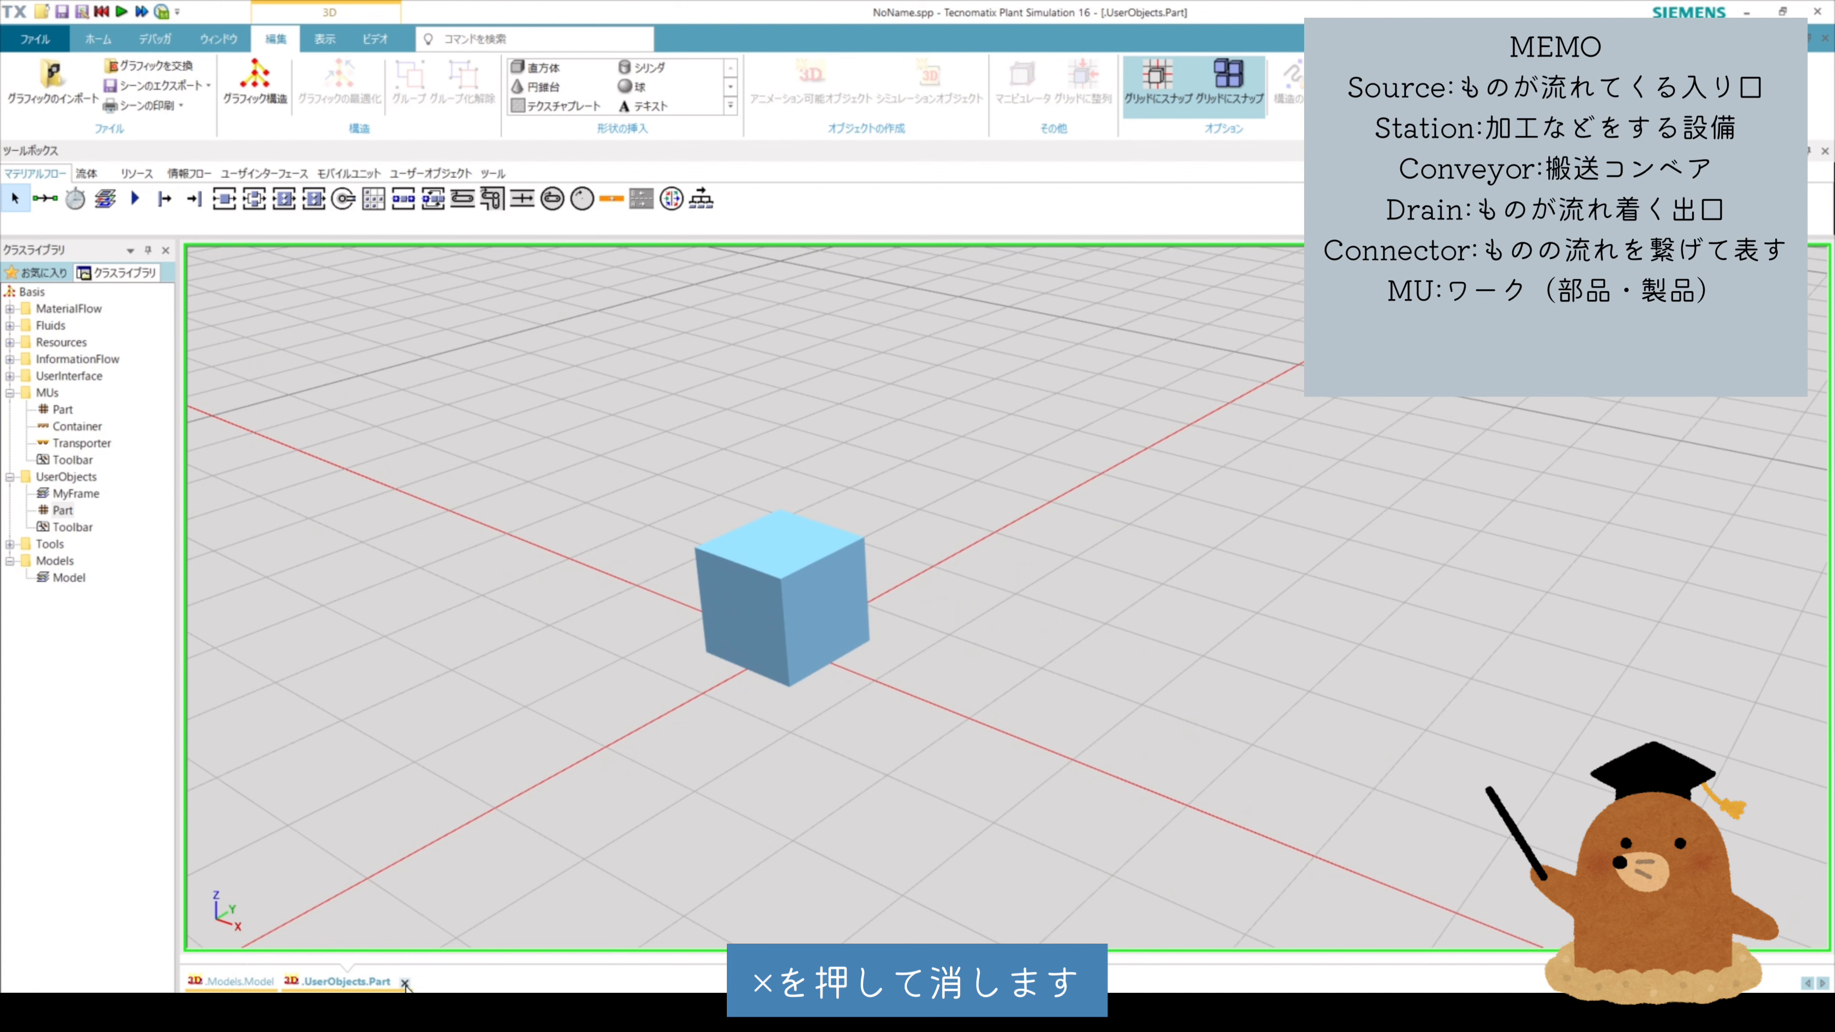
# Close the part's 3D window and rename the Part in UserObjects as Blue
pyautogui.click(405, 983)
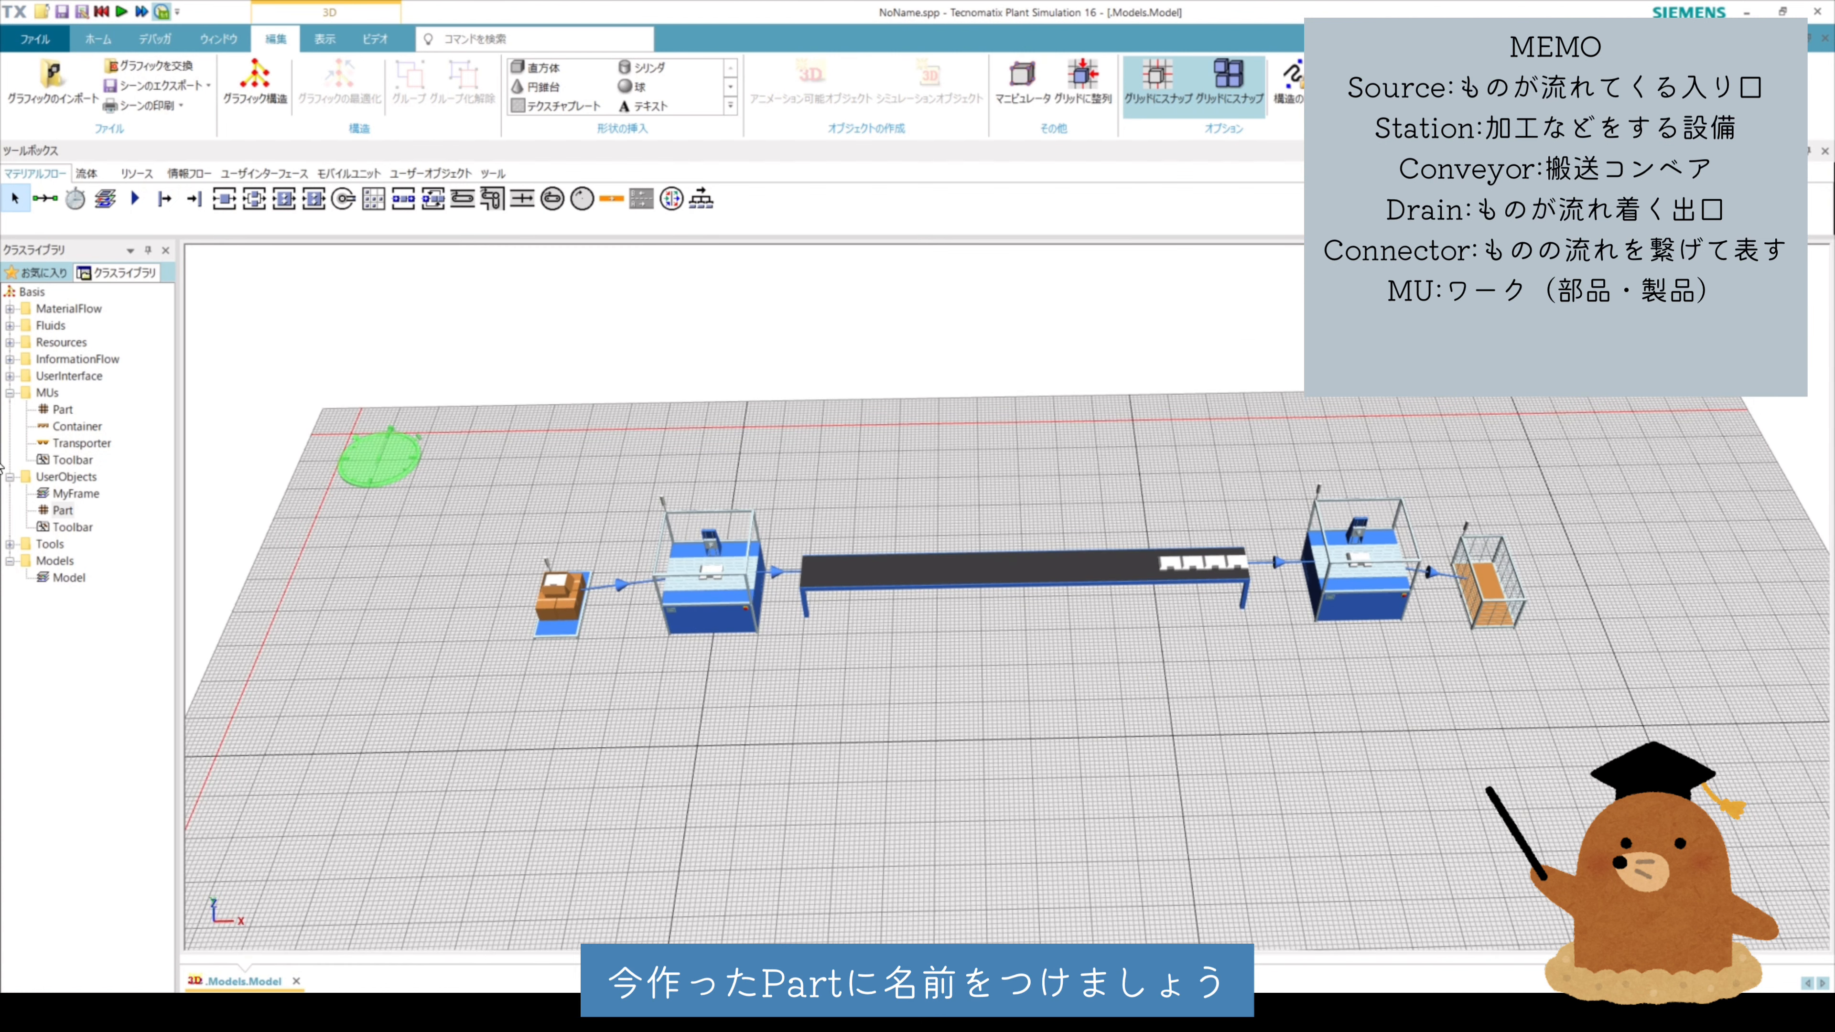
pyautogui.rightClick(65, 510)
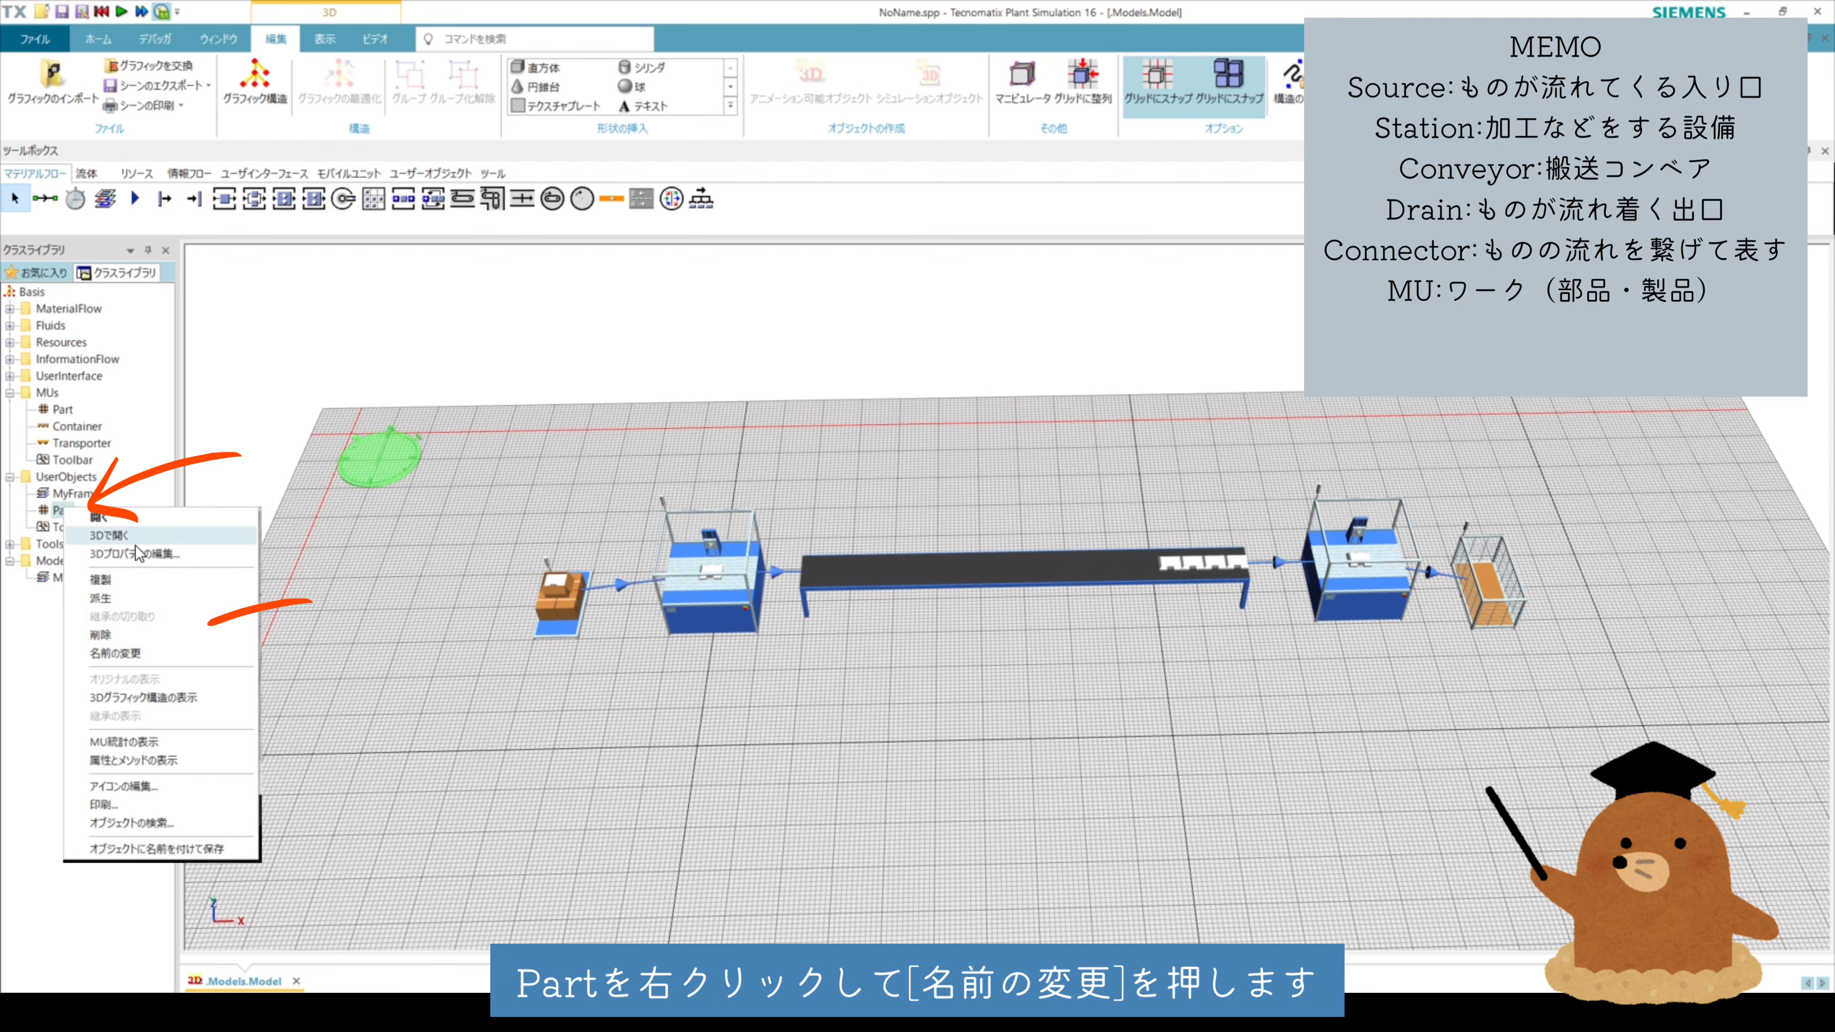
pyautogui.click(137, 653)
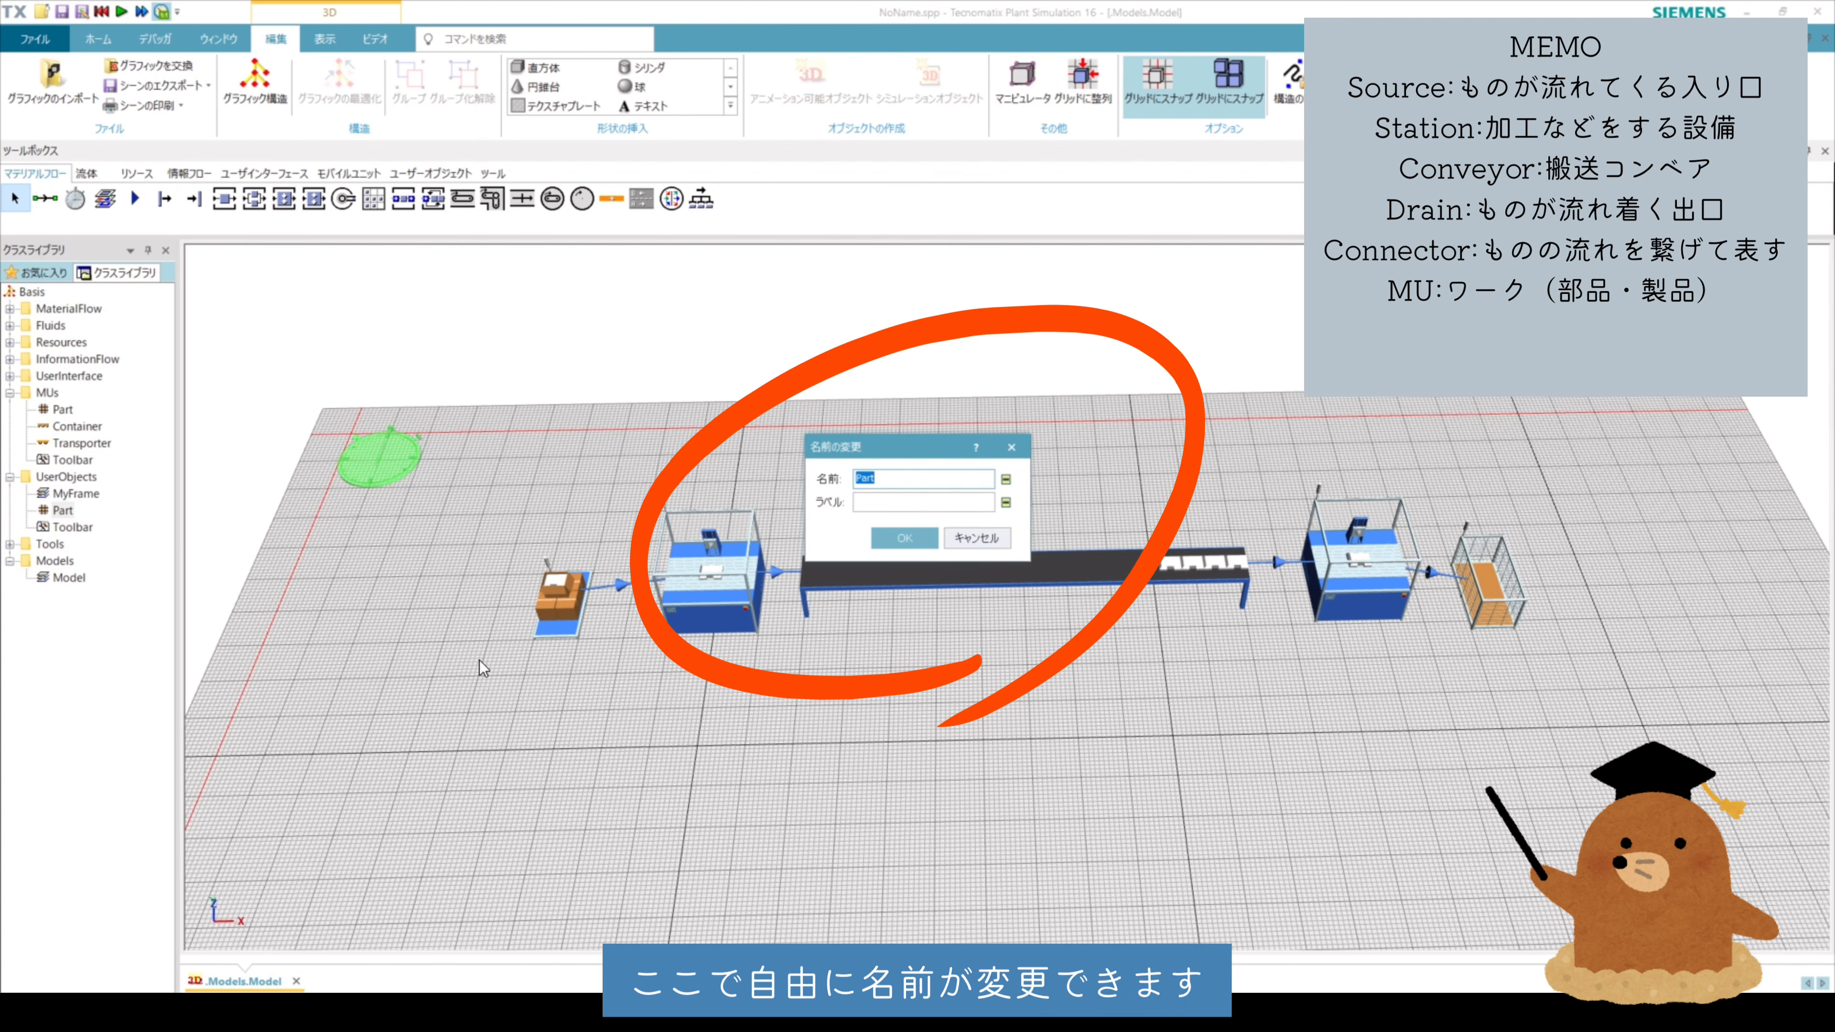
pyautogui.write('Blue')
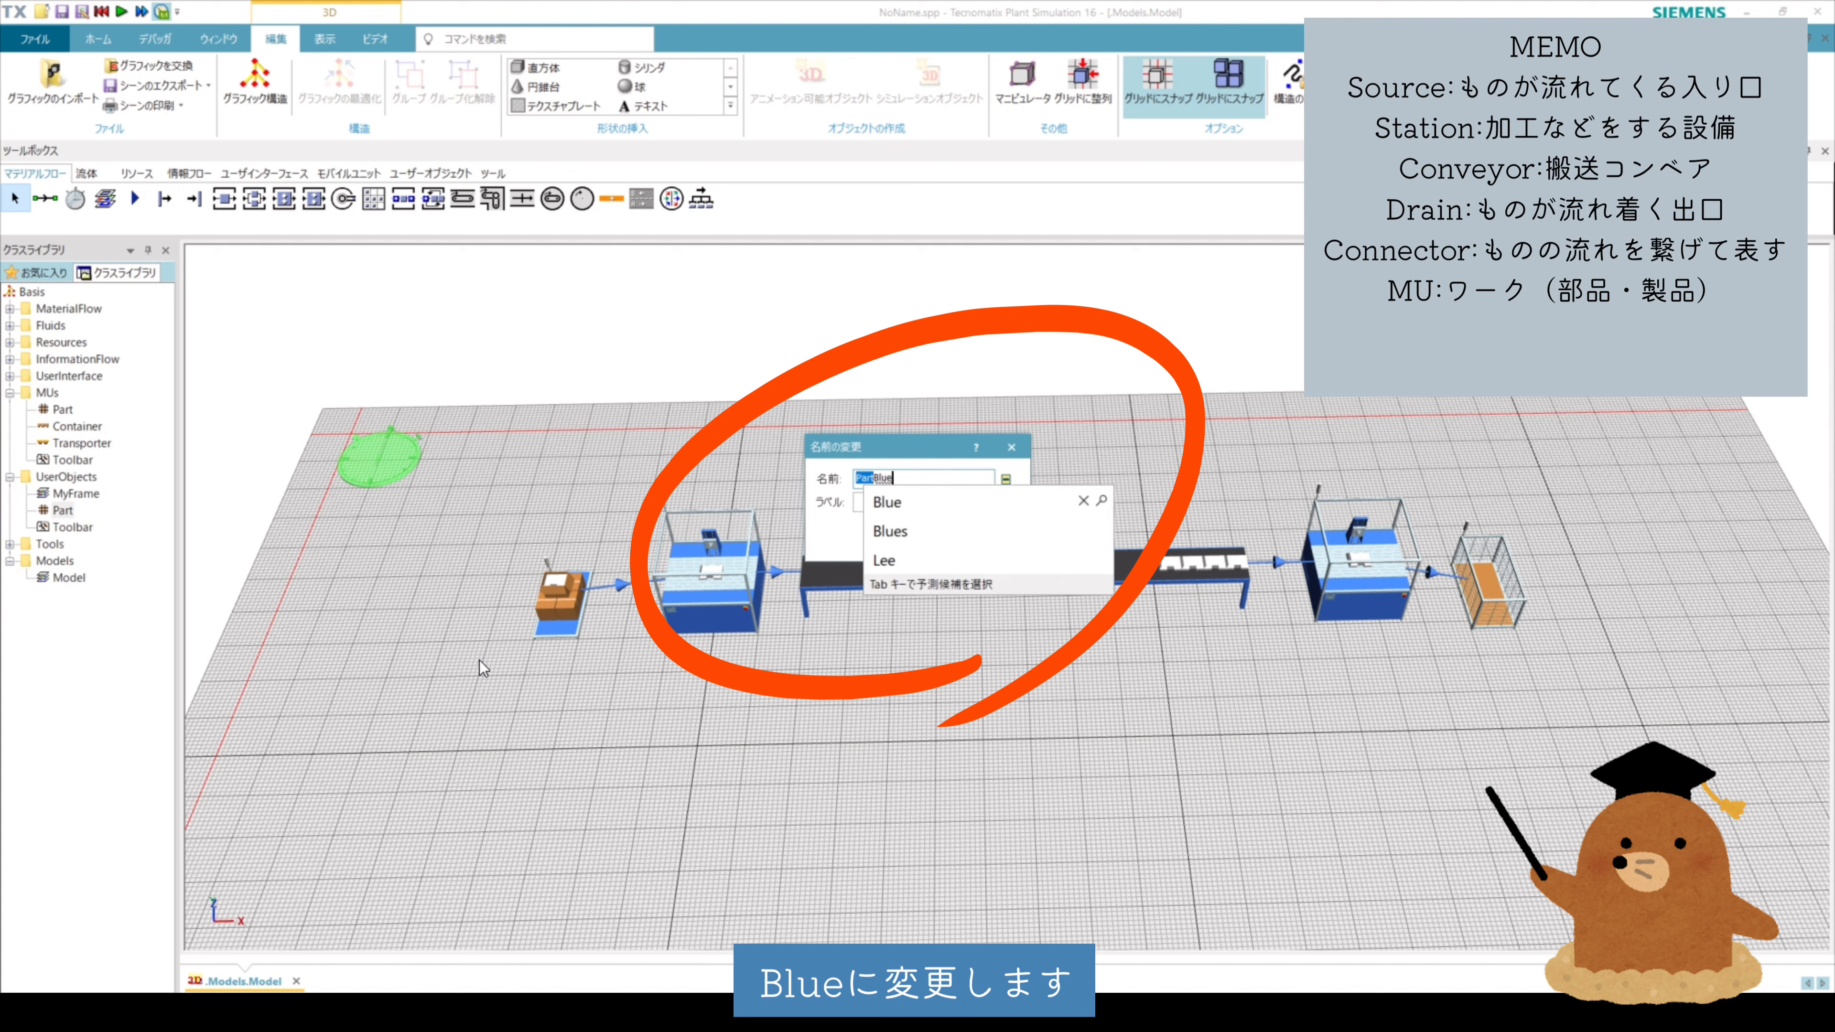
pyautogui.press('Return')
pyautogui.press('Return')
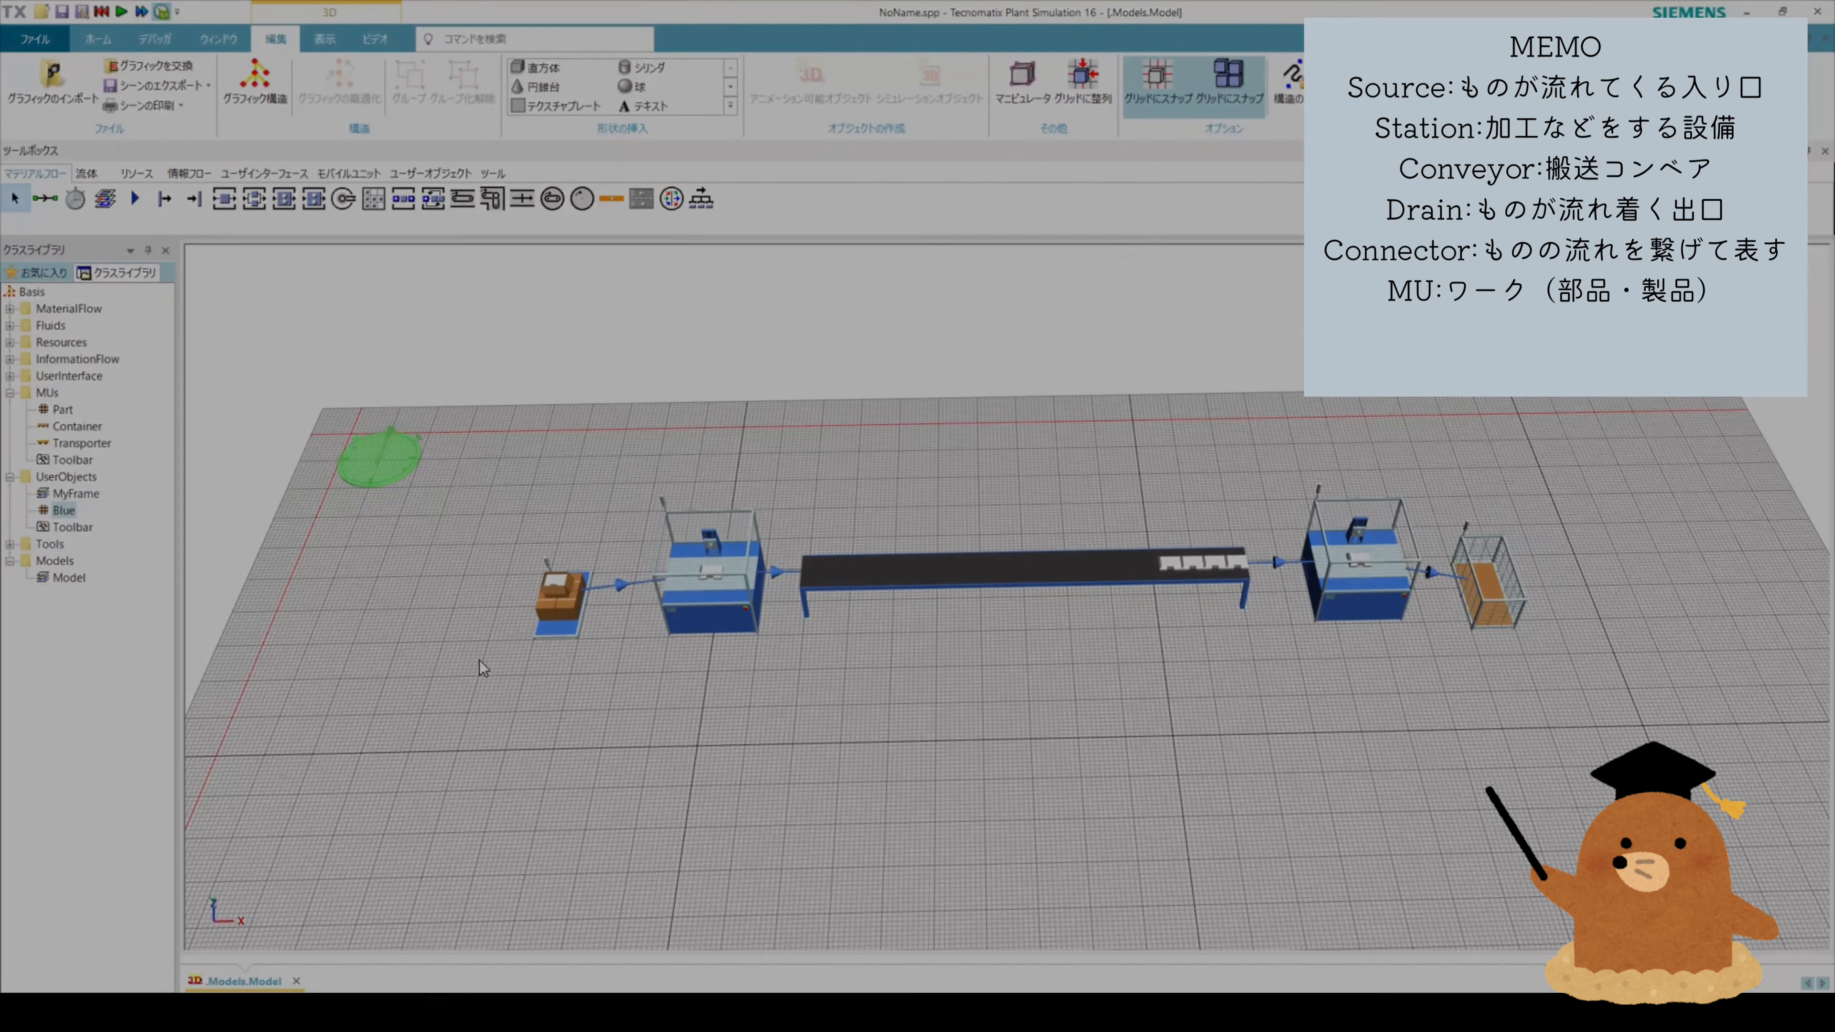
pyautogui.press('F2')
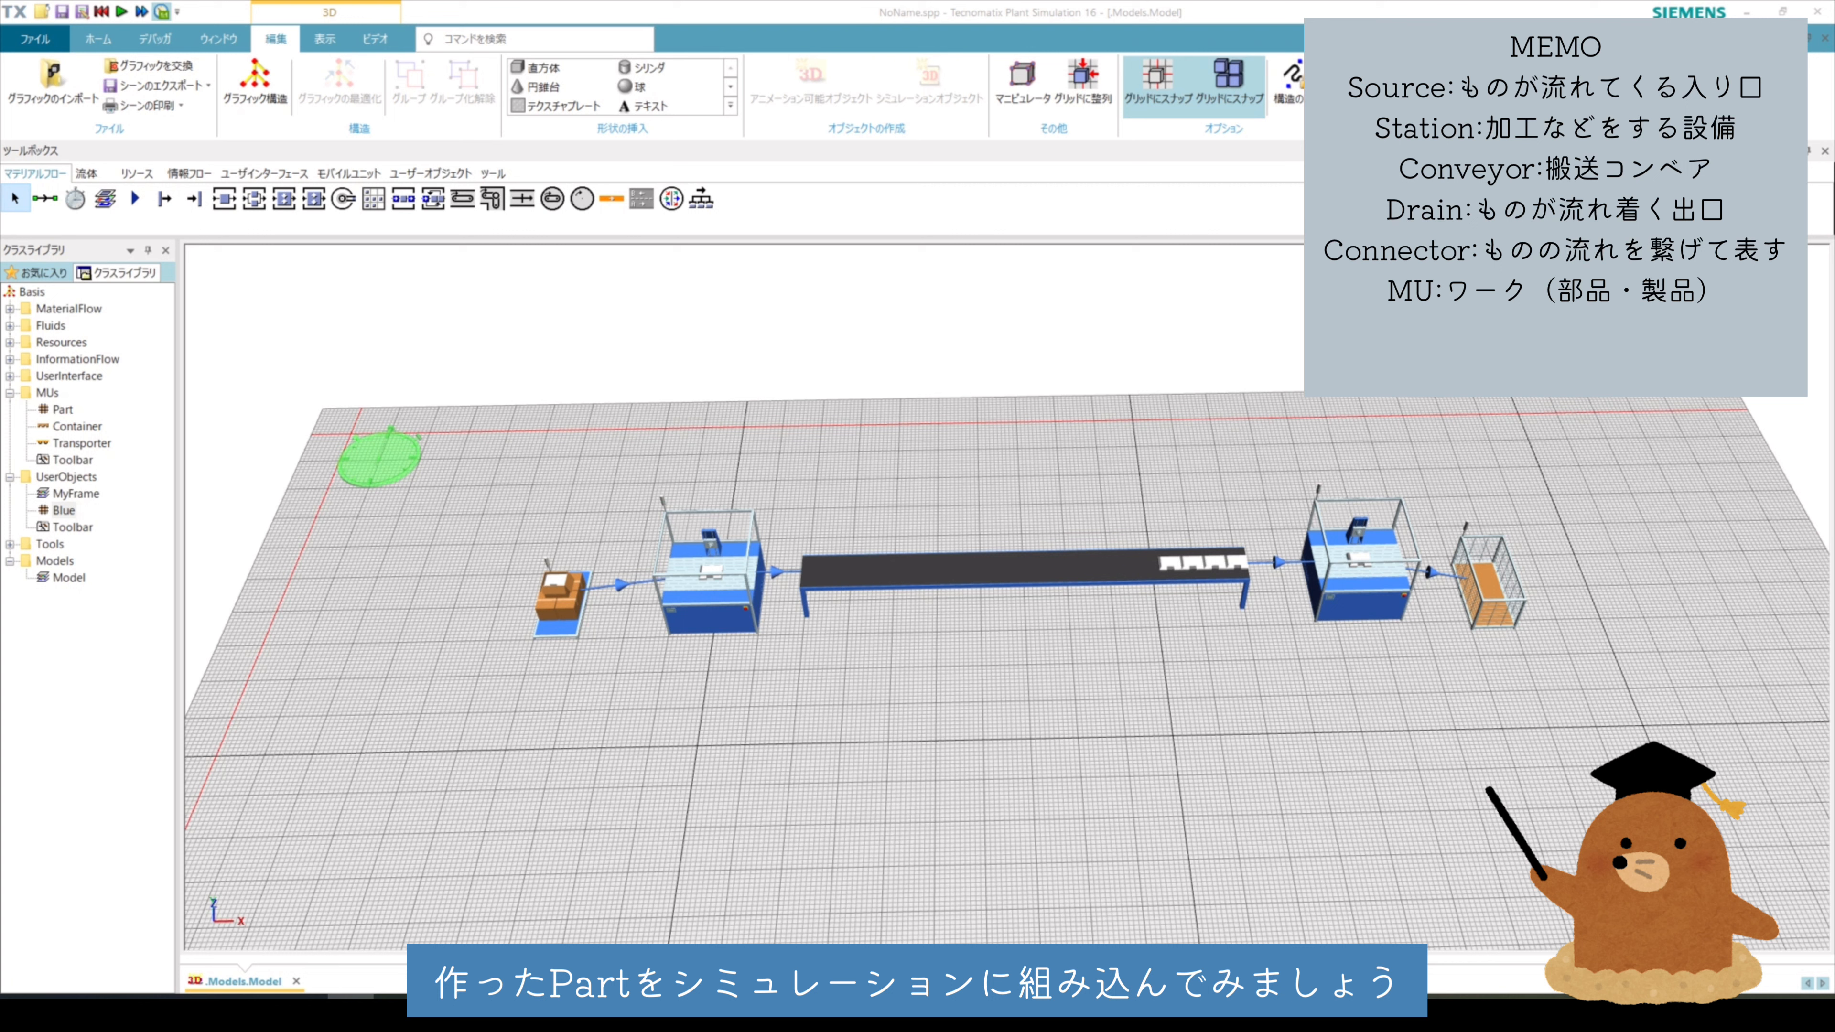
# Assign the Blue part from UserObjects as the MU that the Source creates, and apply the change
pyautogui.doubleClick(564, 596)
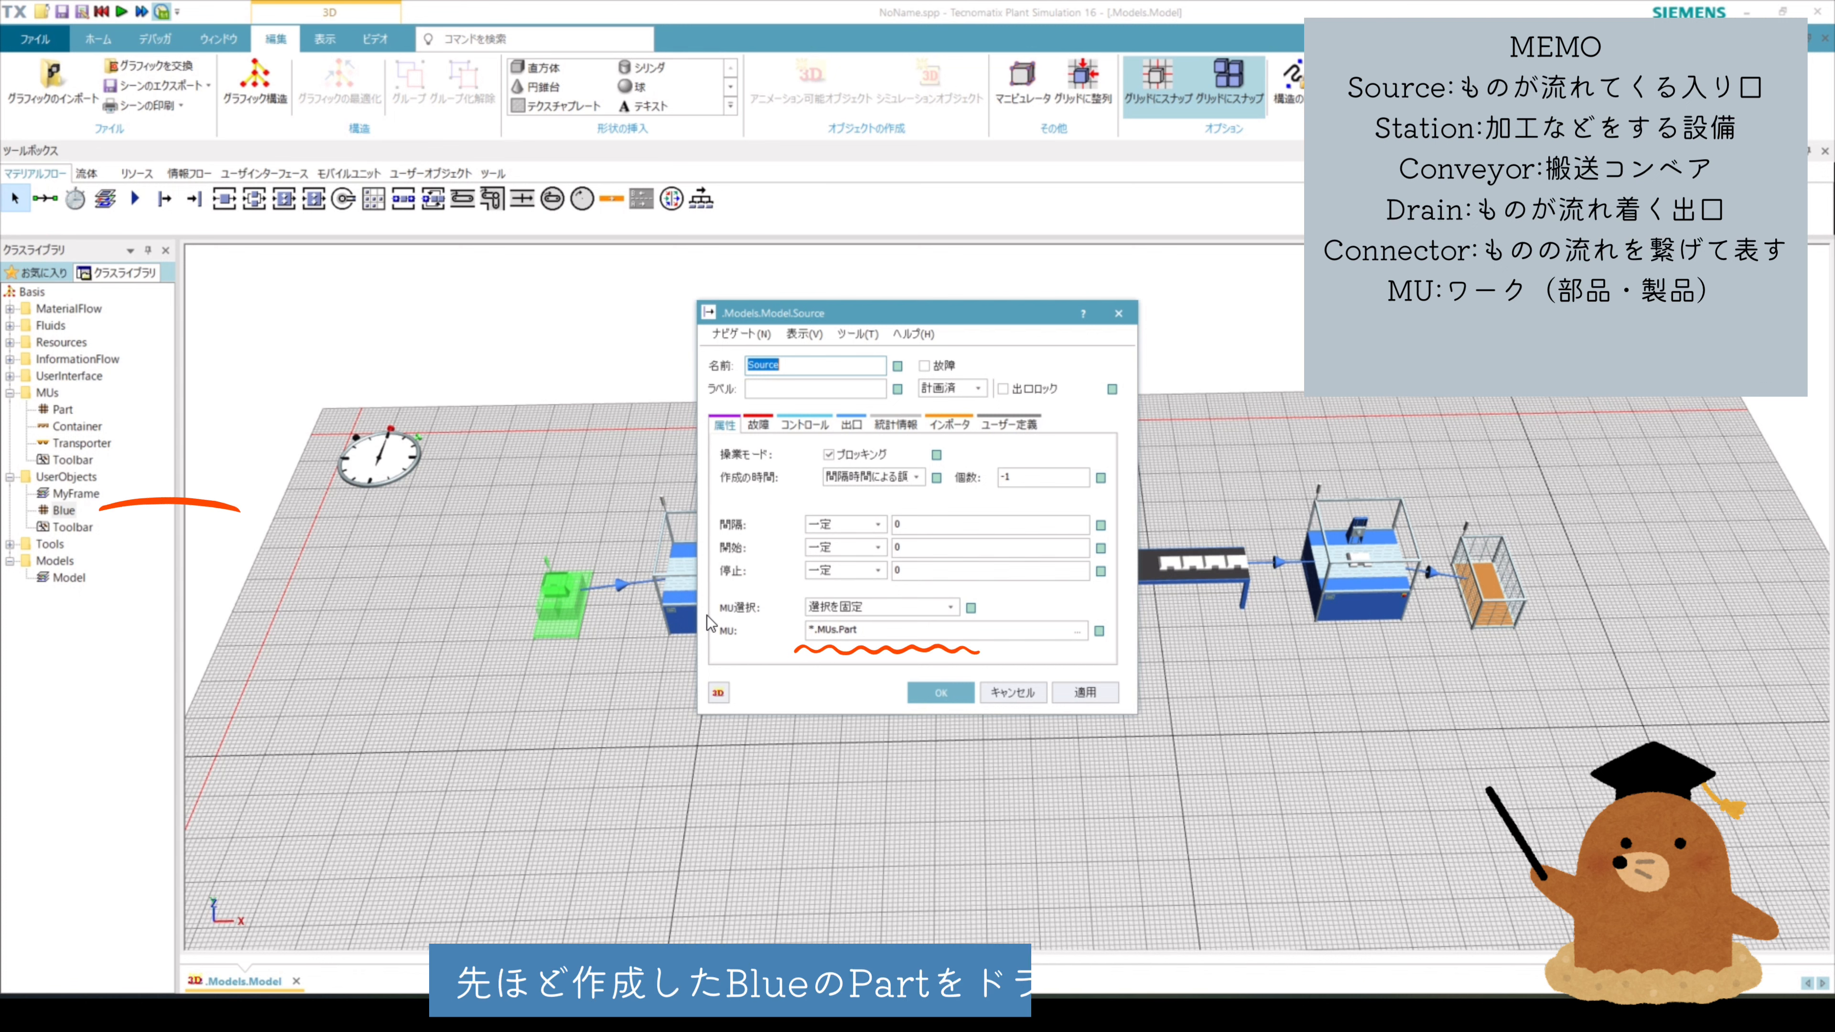
pyautogui.moveTo(64, 514); pyautogui.dragTo(840, 632)
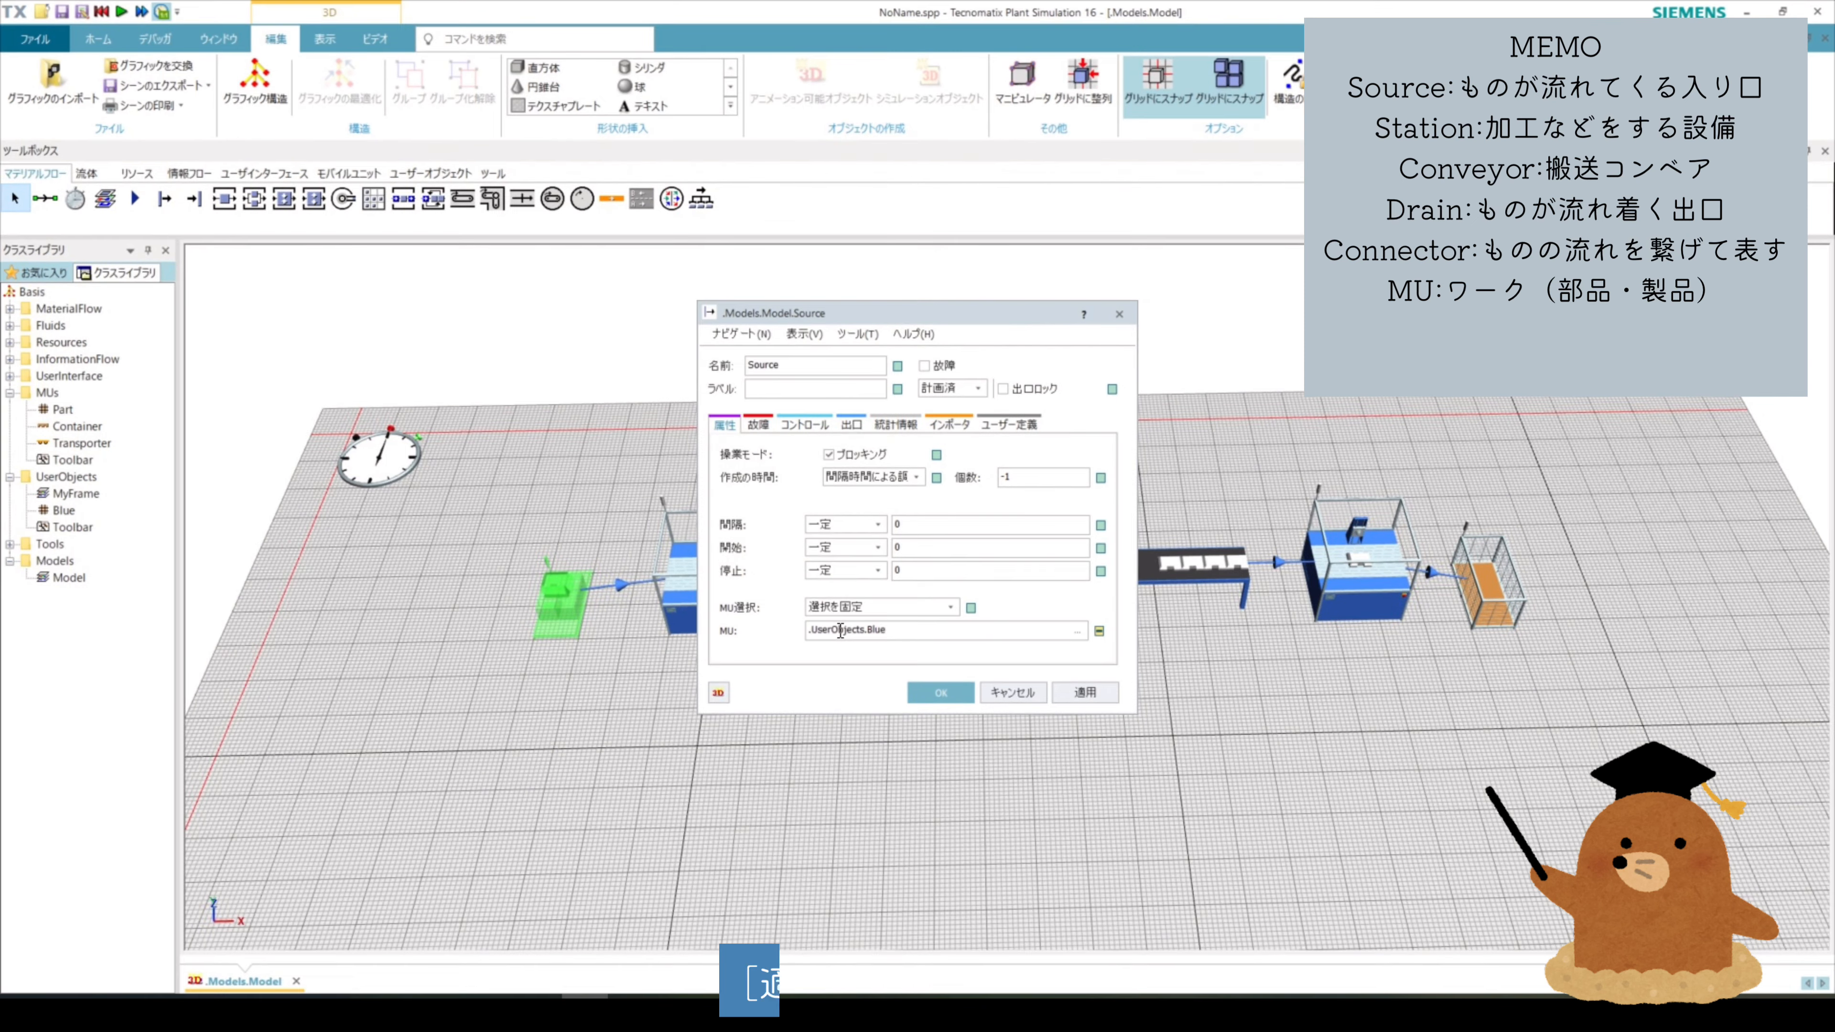
pyautogui.click(1089, 691)
pyautogui.click(961, 695)
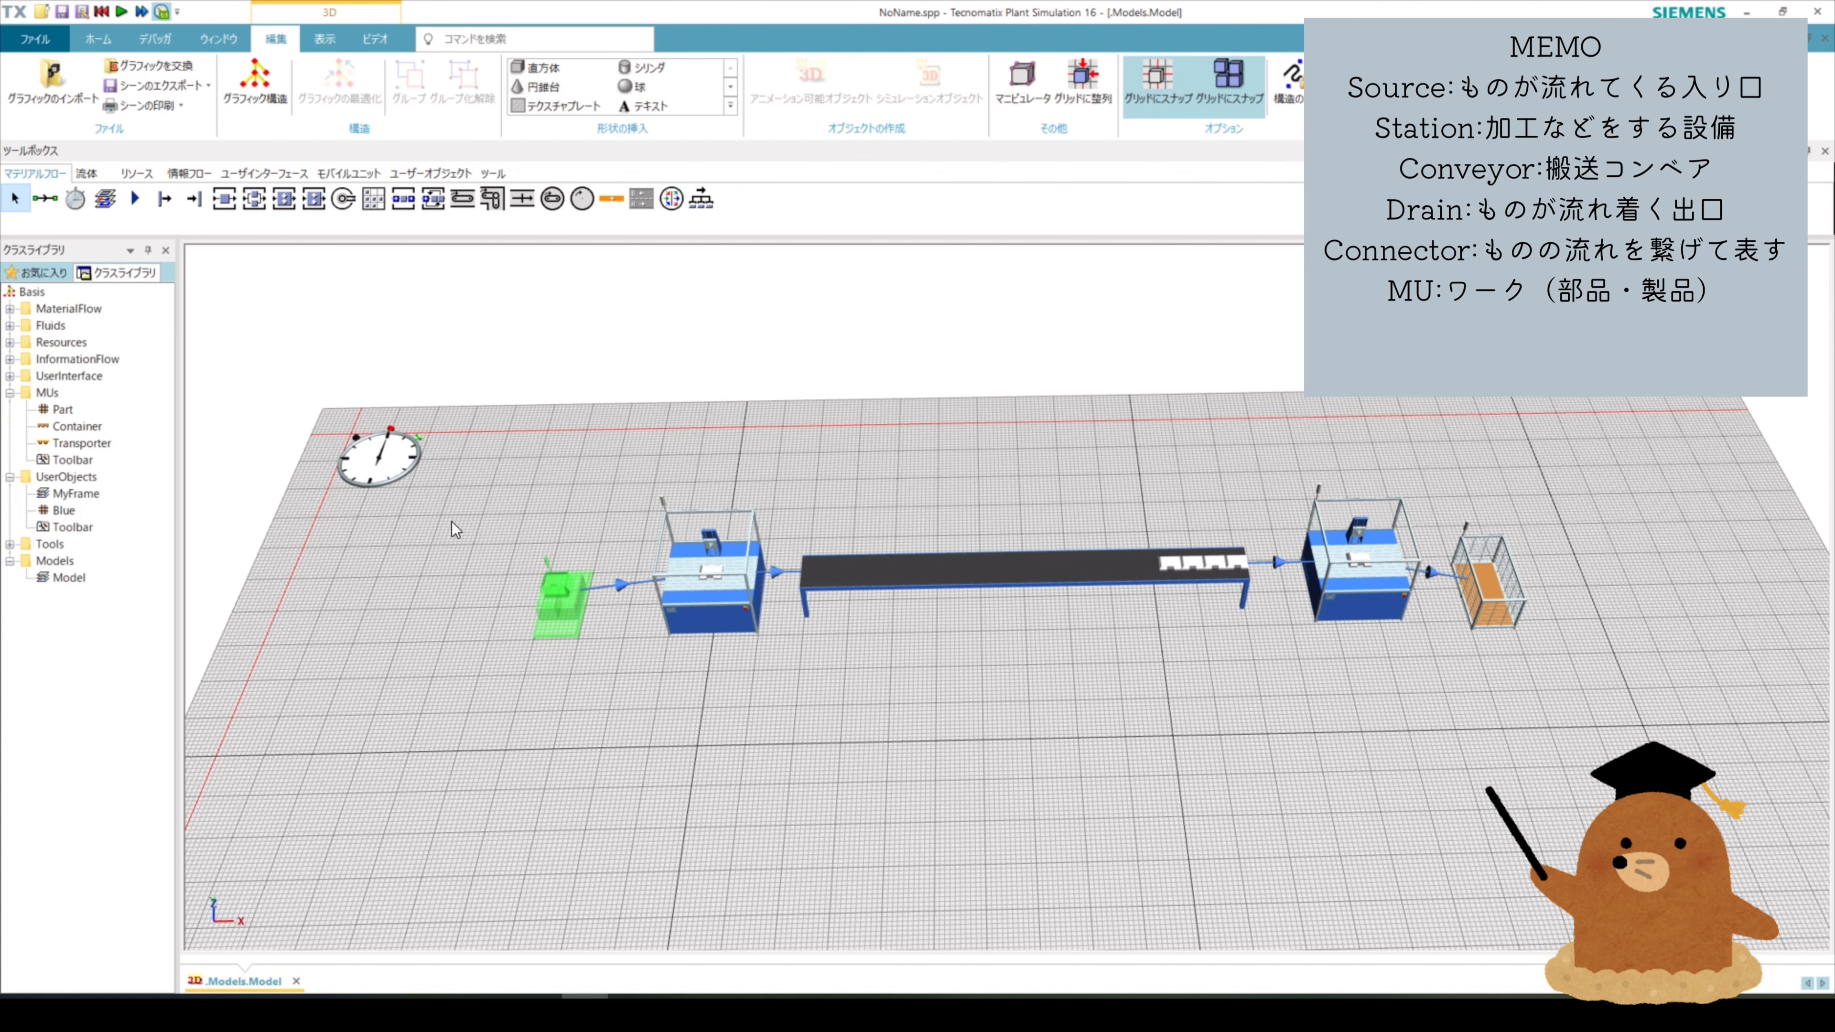
# Open the EventController, reset and restart the simulation, and examine the shape of the parts on the Source and first Station
pyautogui.doubleClick(377, 462)
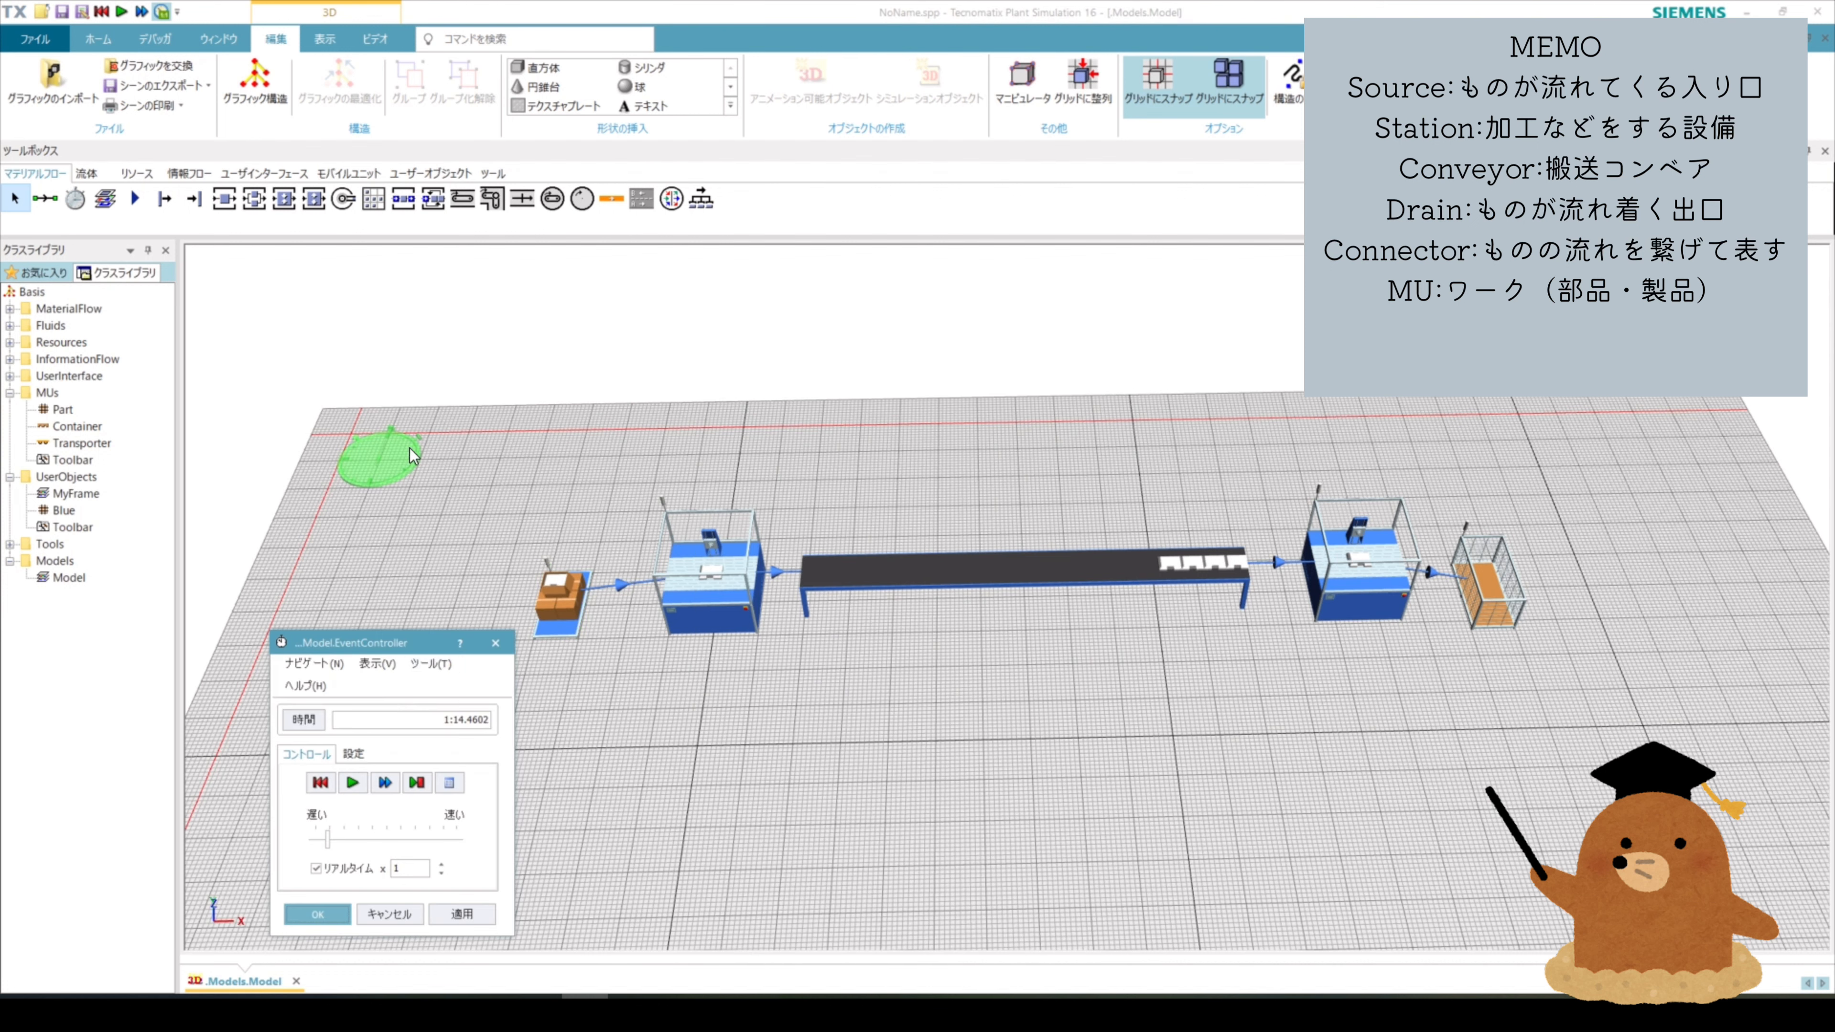
pyautogui.click(352, 782)
pyautogui.click(323, 783)
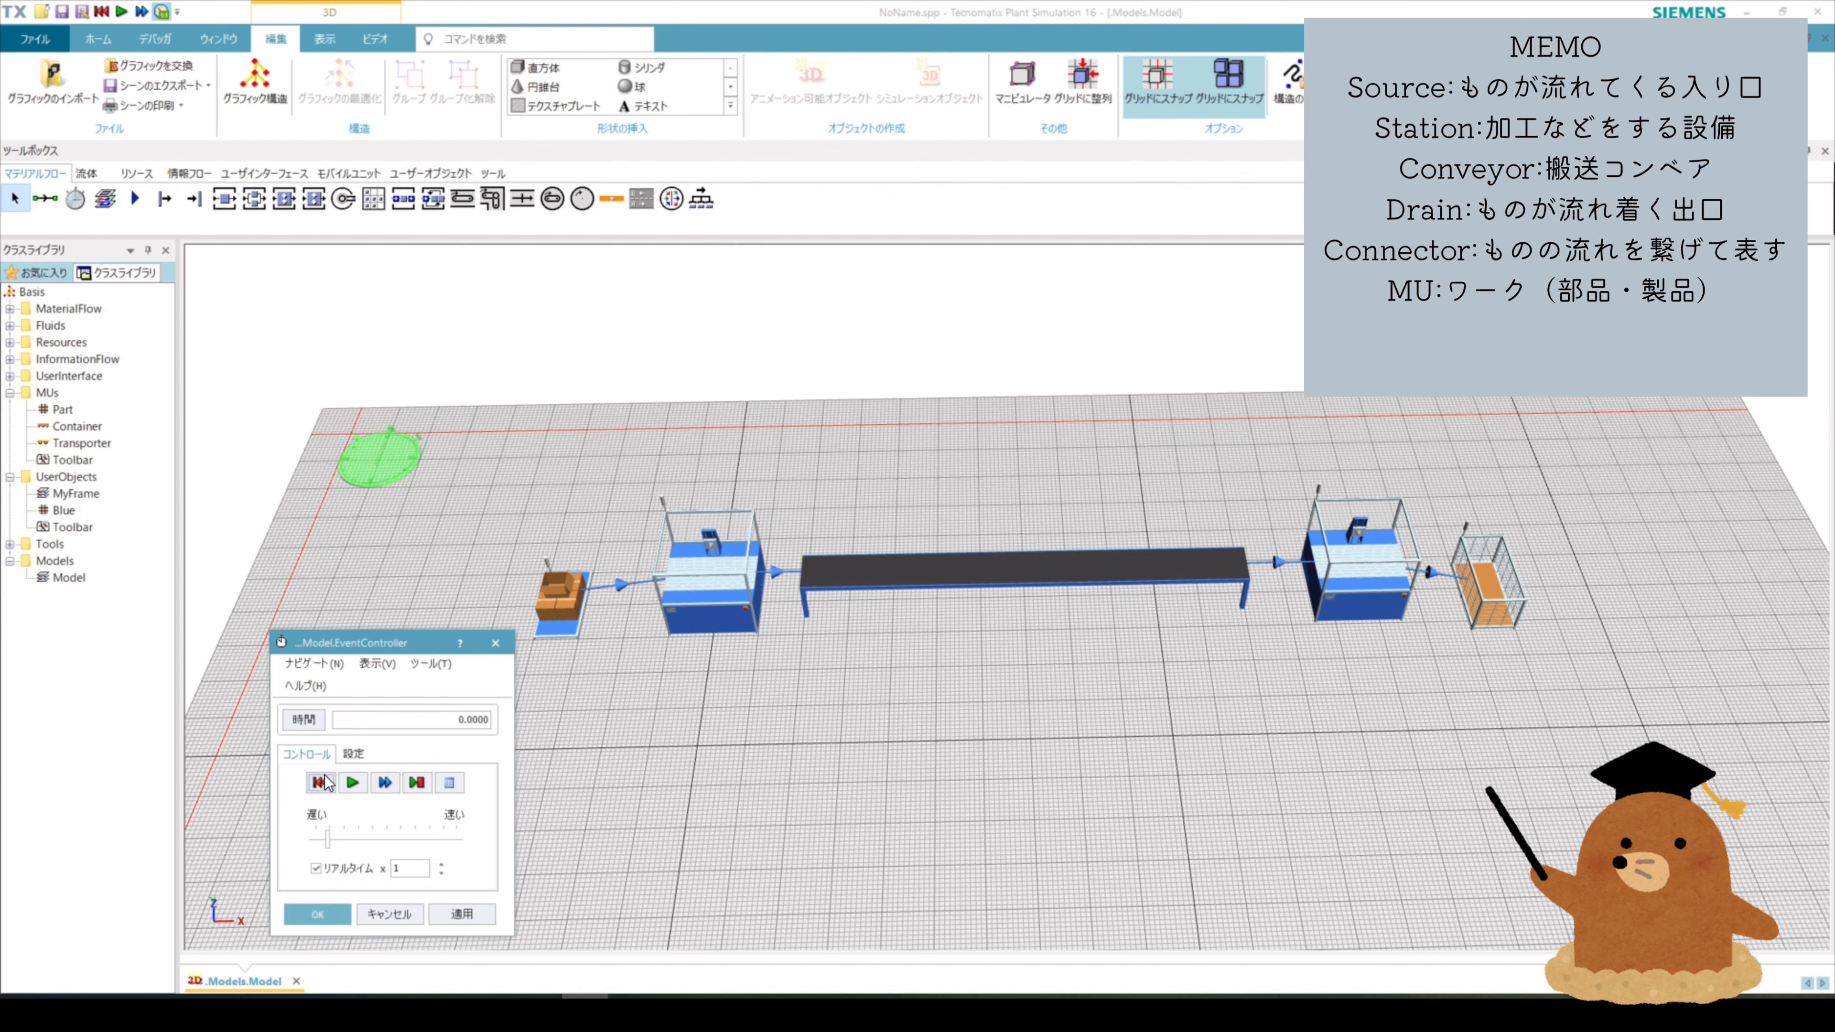
pyautogui.click(355, 785)
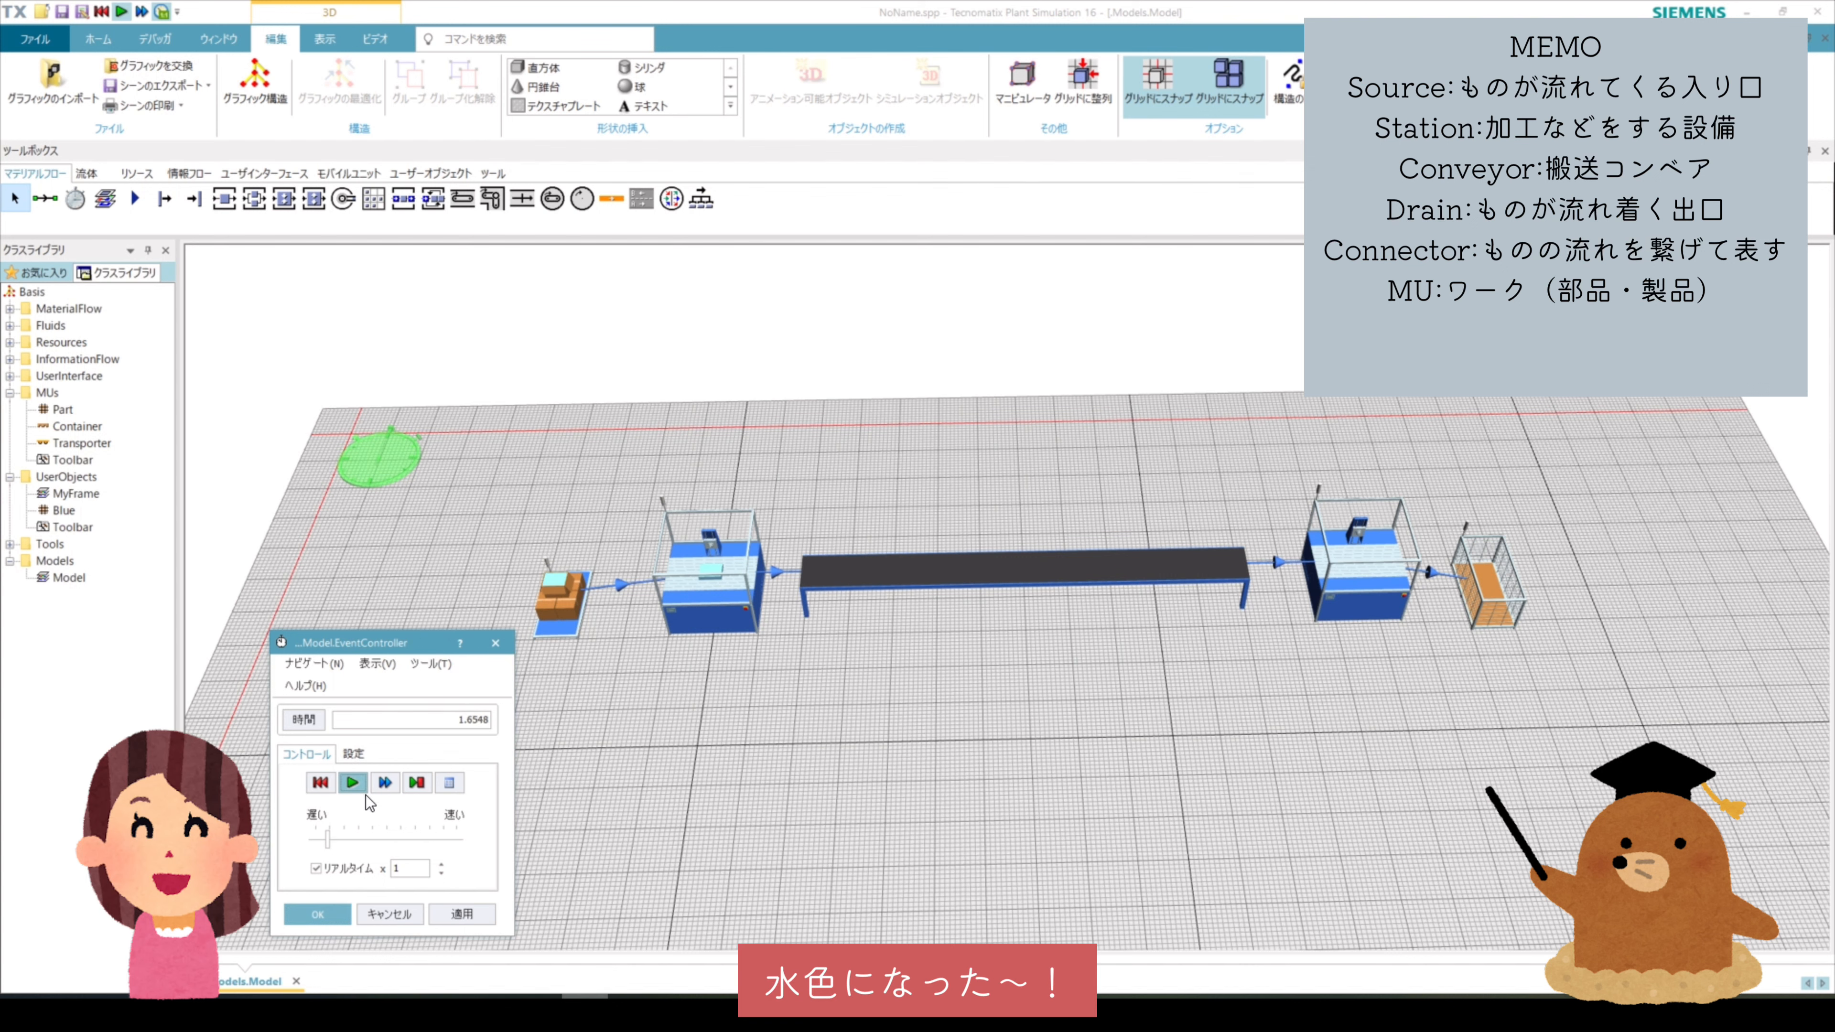
pyautogui.scroll(5, 752, 654)
pyautogui.scroll(-2, 694, 582)
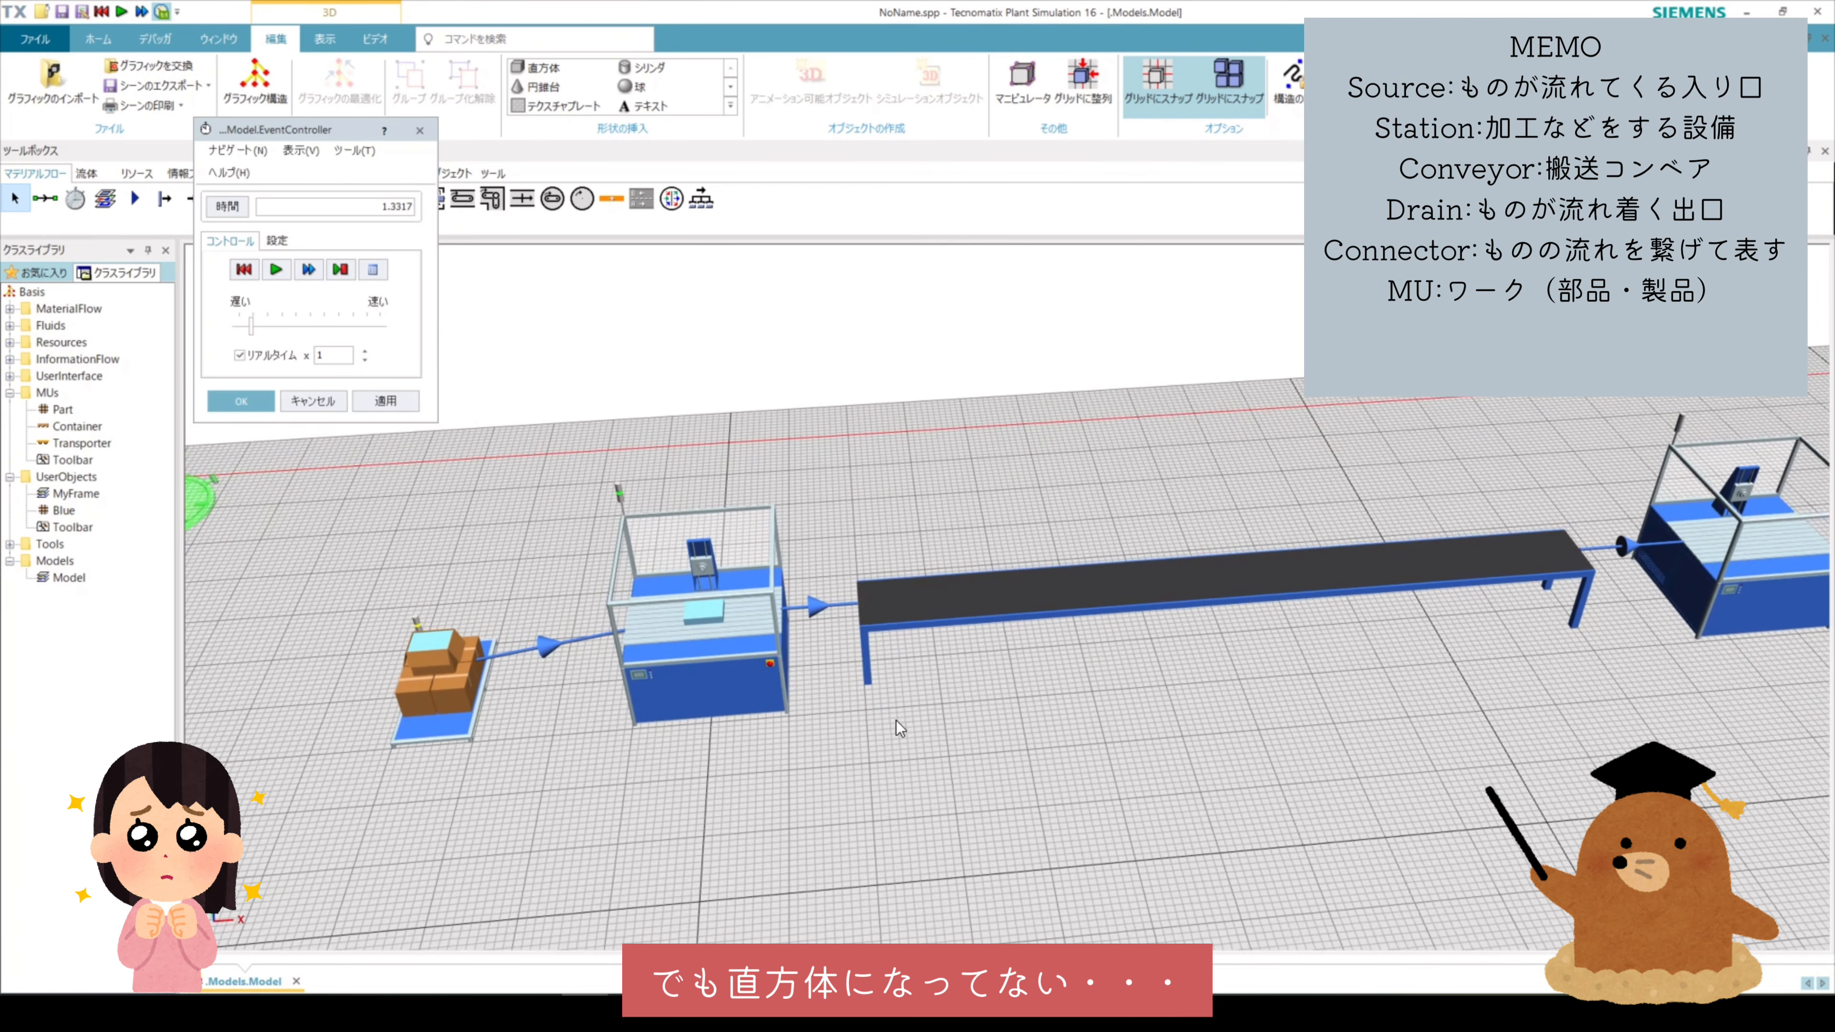
pyautogui.scroll(6, 651, 539)
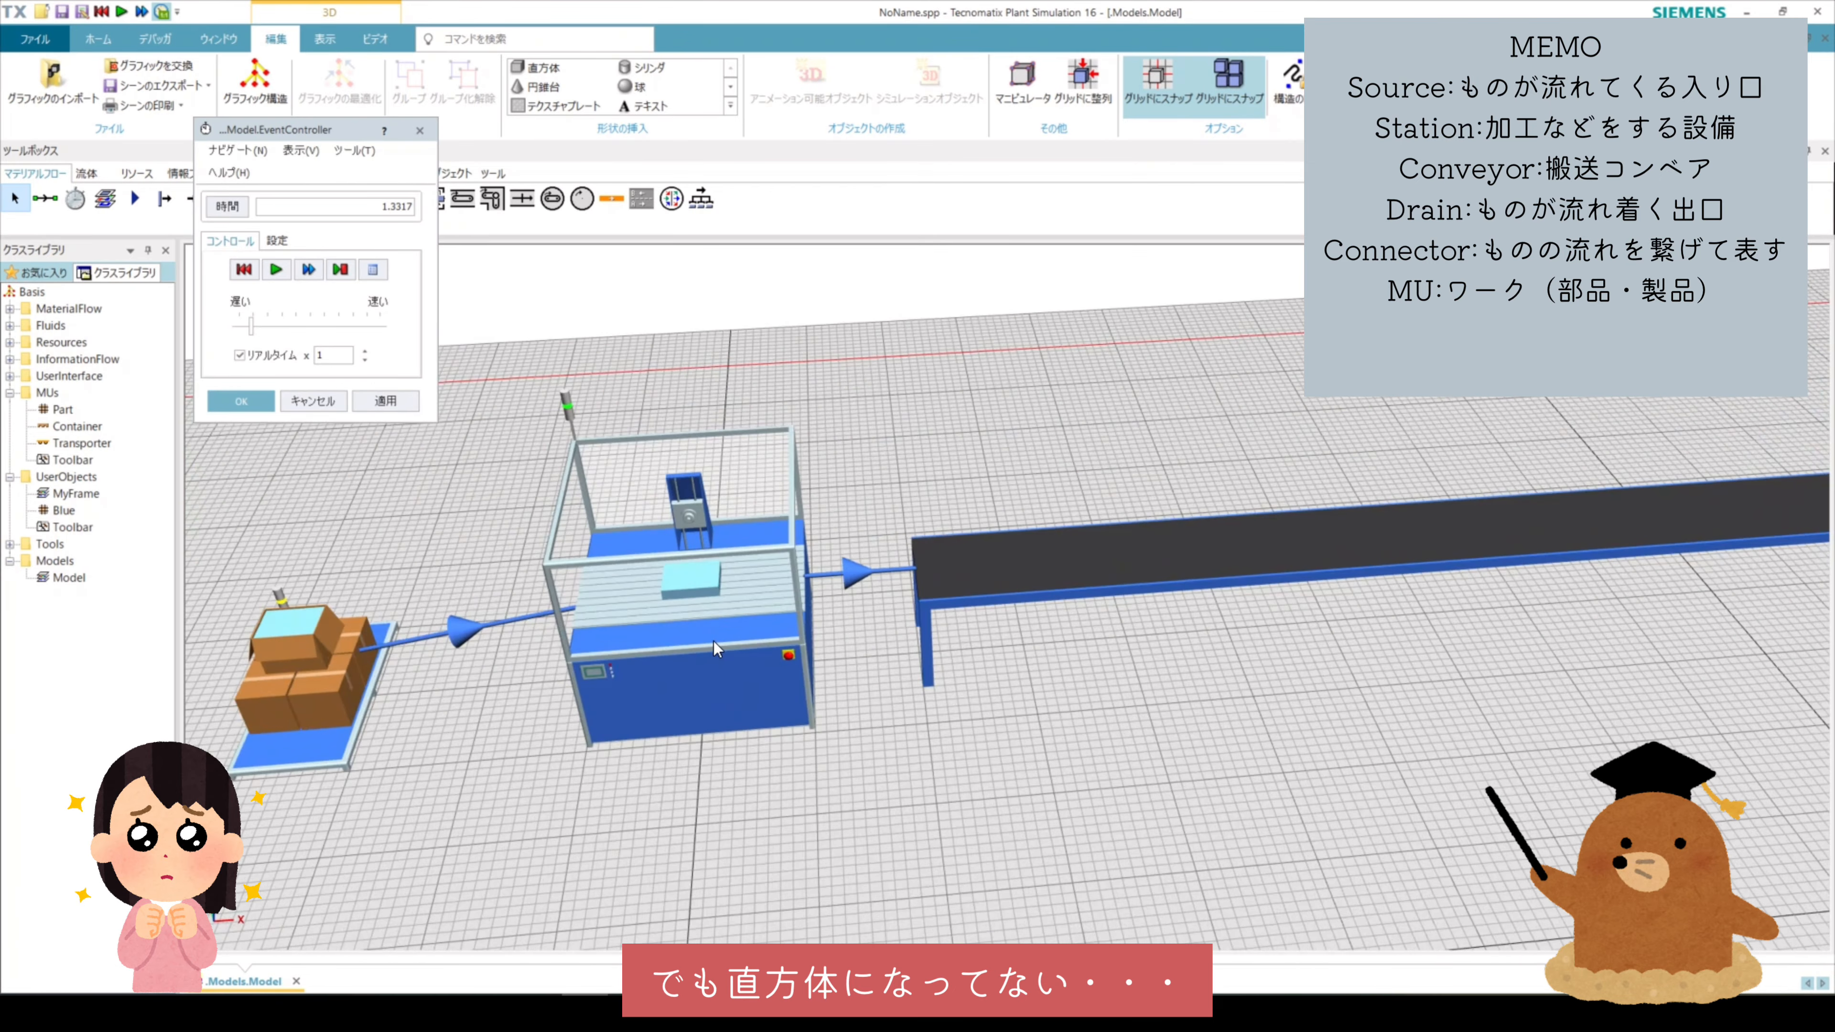
pyautogui.moveTo(651, 538)
pyautogui.scroll(-8, 651, 538)
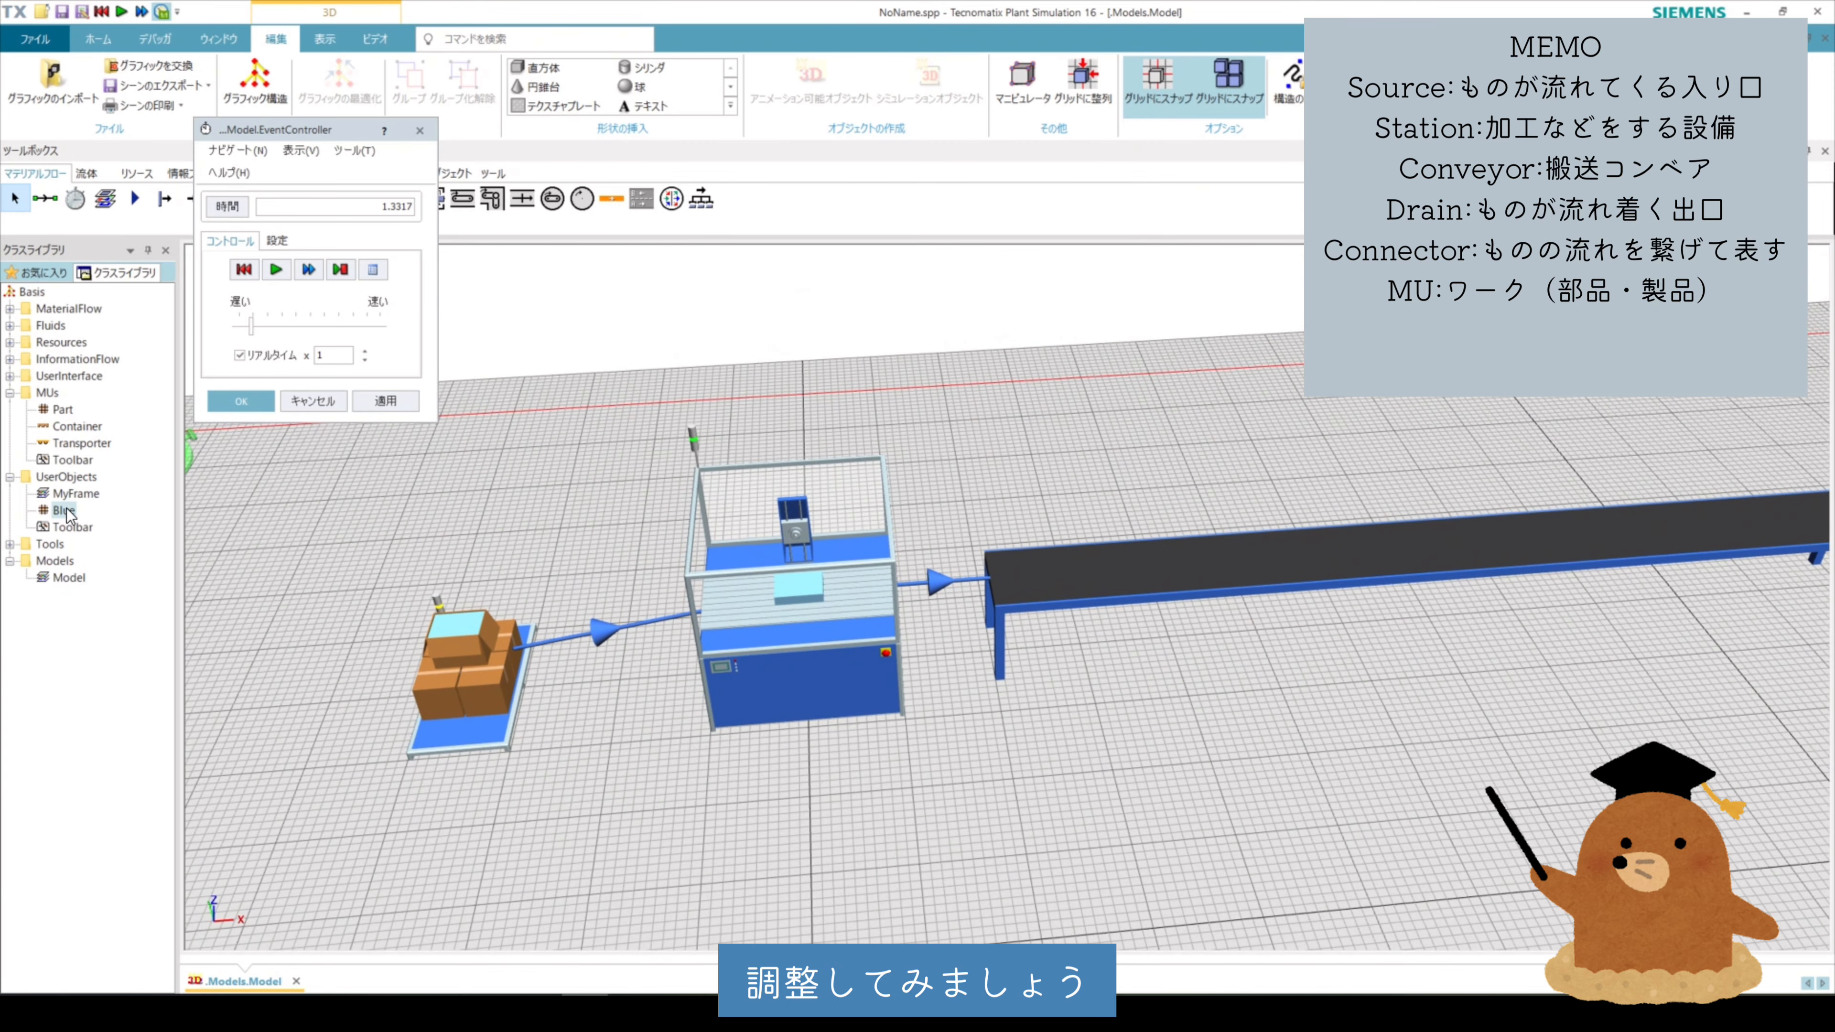
# Set the Blue part's MU width and height to 0.5 m each, apply the change and close its dialog
pyautogui.doubleClick(63, 510)
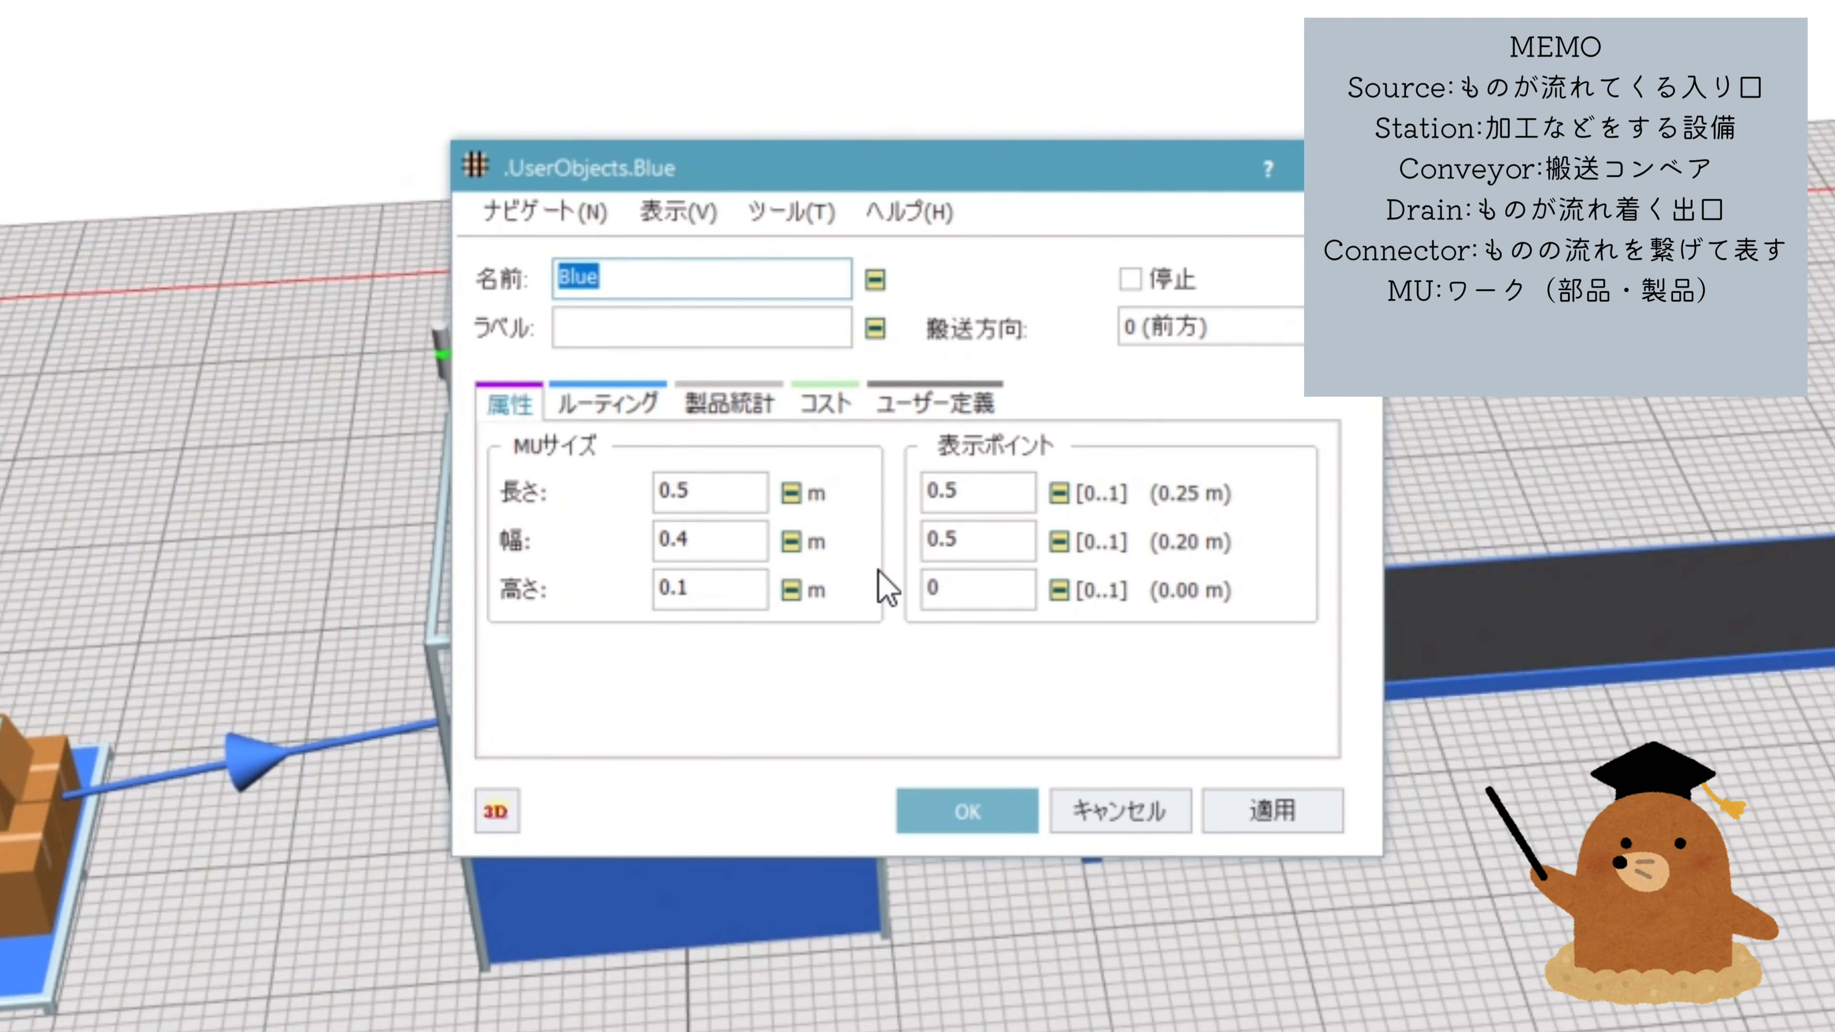
pyautogui.click(737, 539)
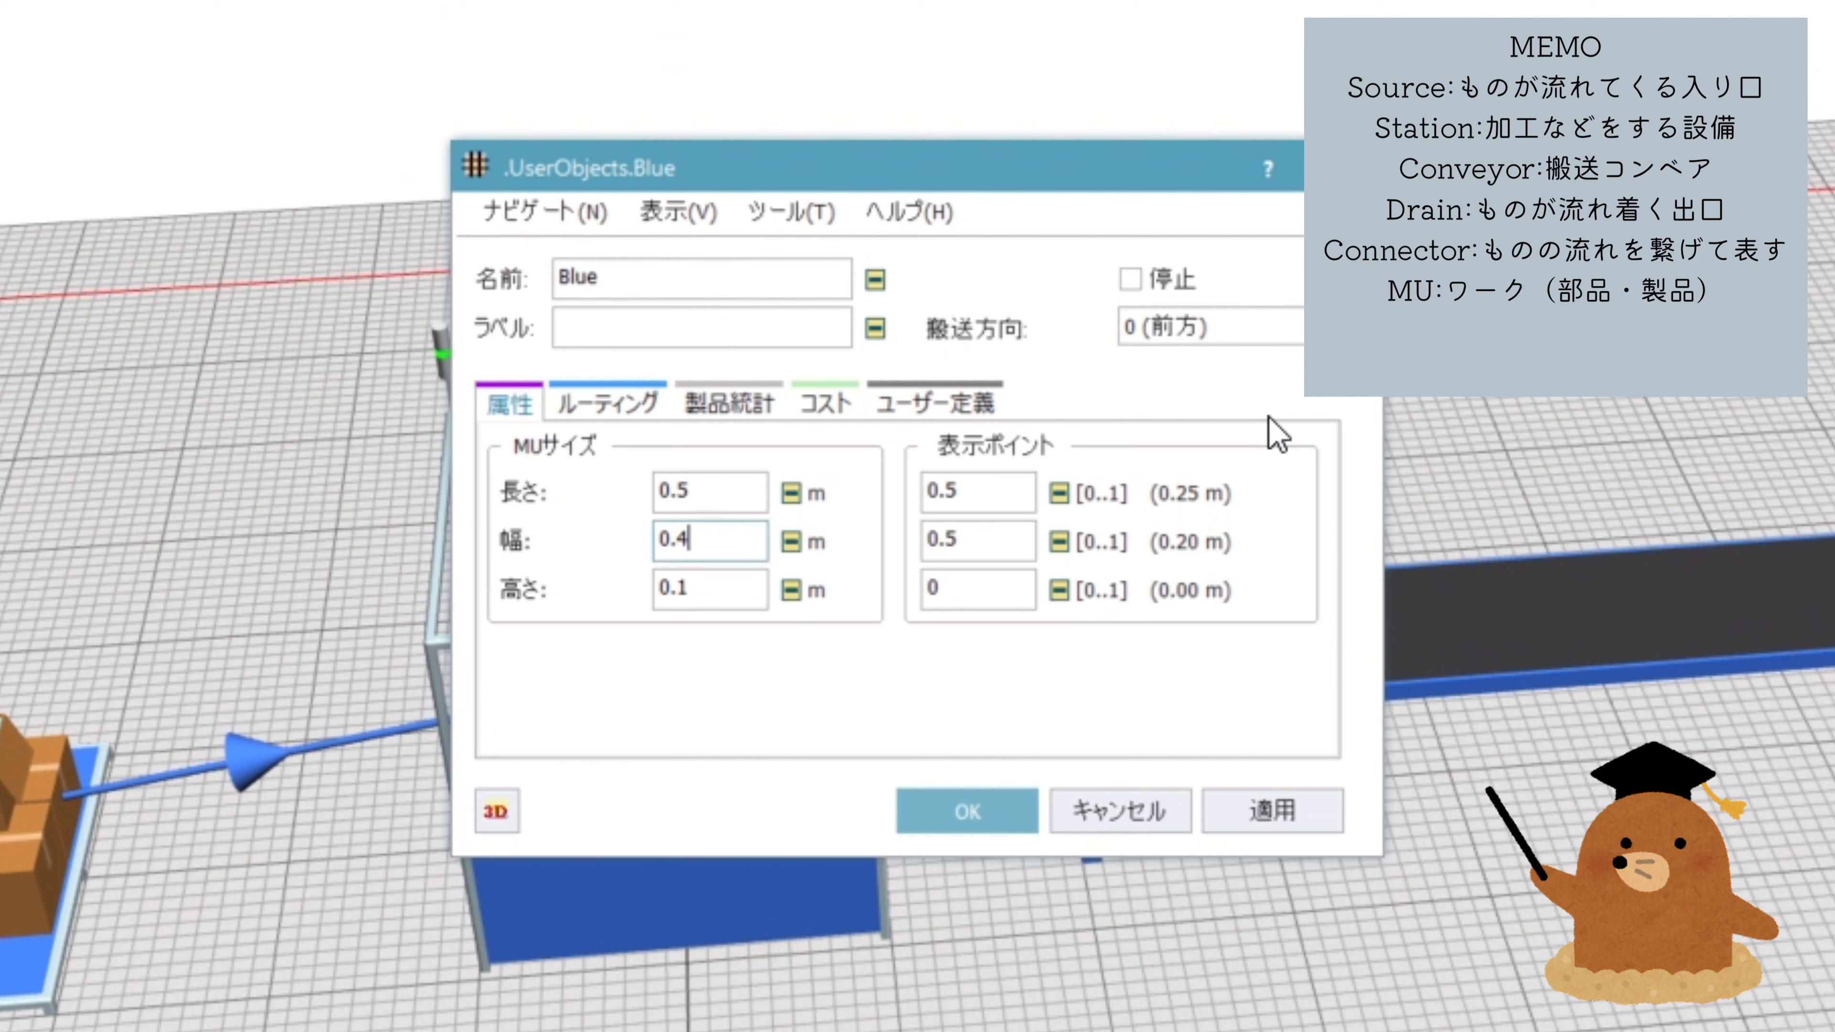
pyautogui.press('BackSpace')
pyautogui.write('5')
pyautogui.press('Tab')
pyautogui.write('0')
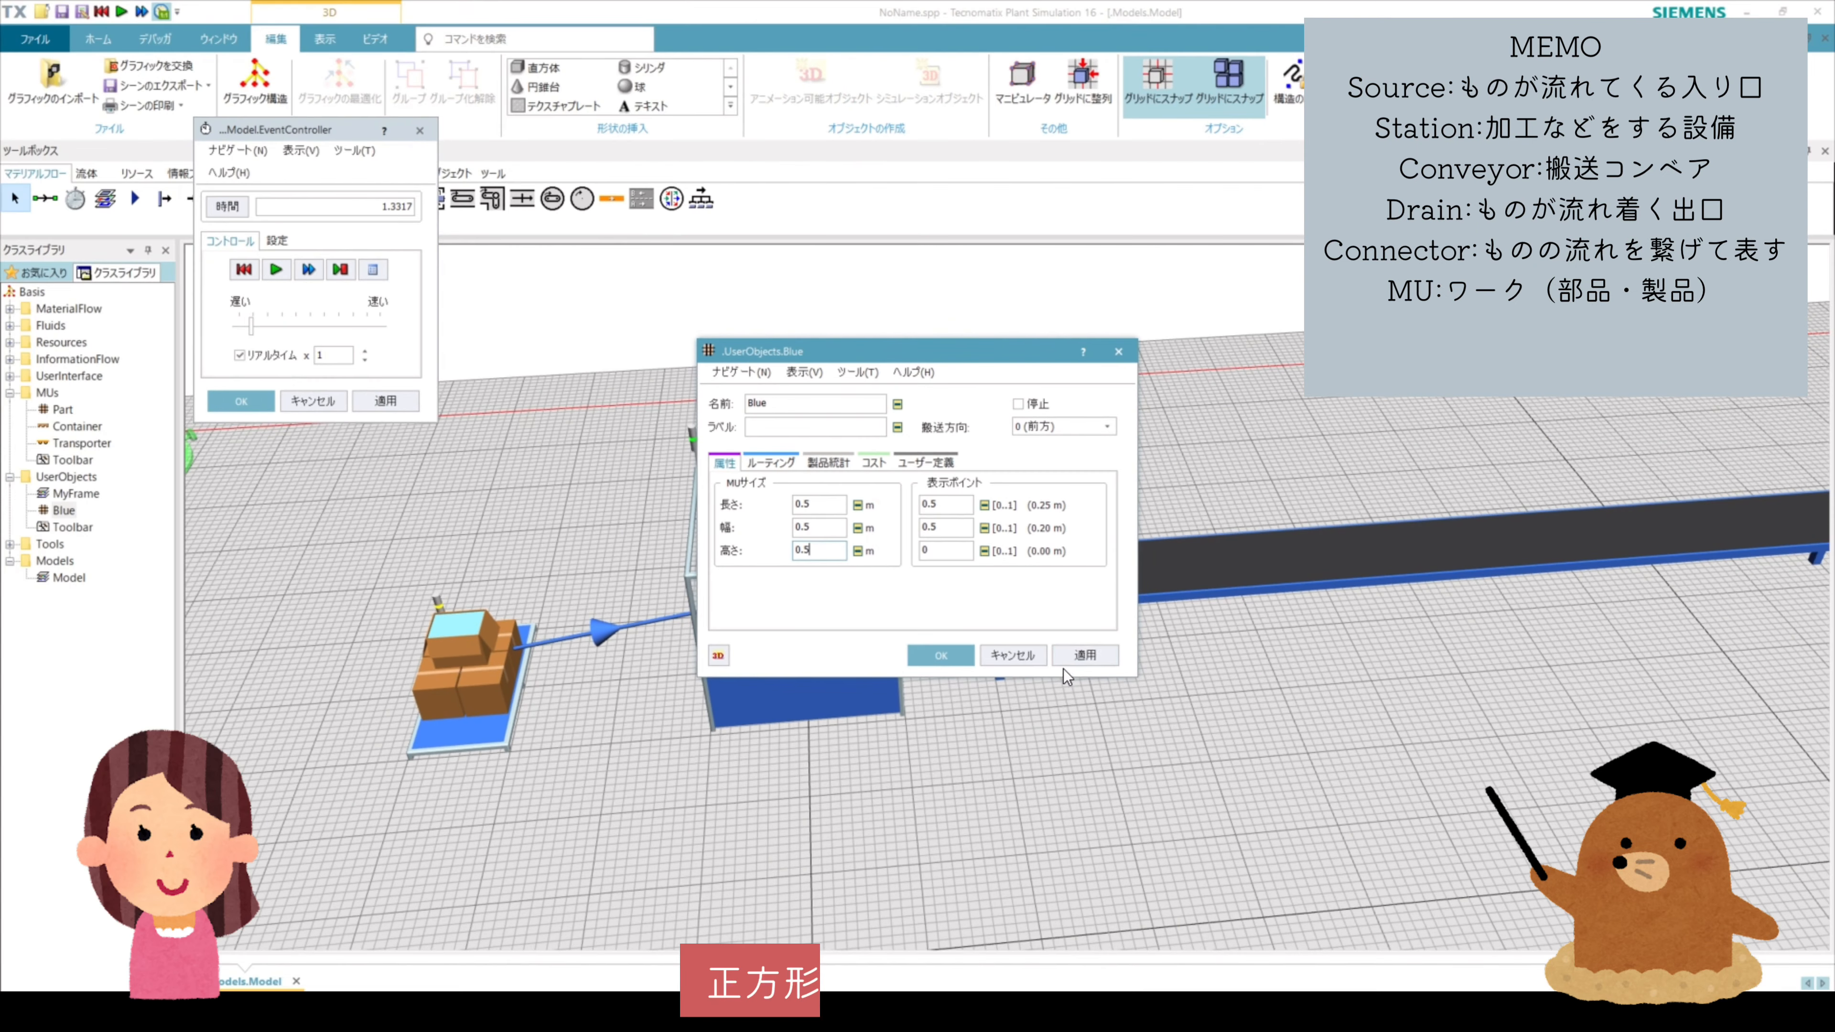
pyautogui.click(1273, 811)
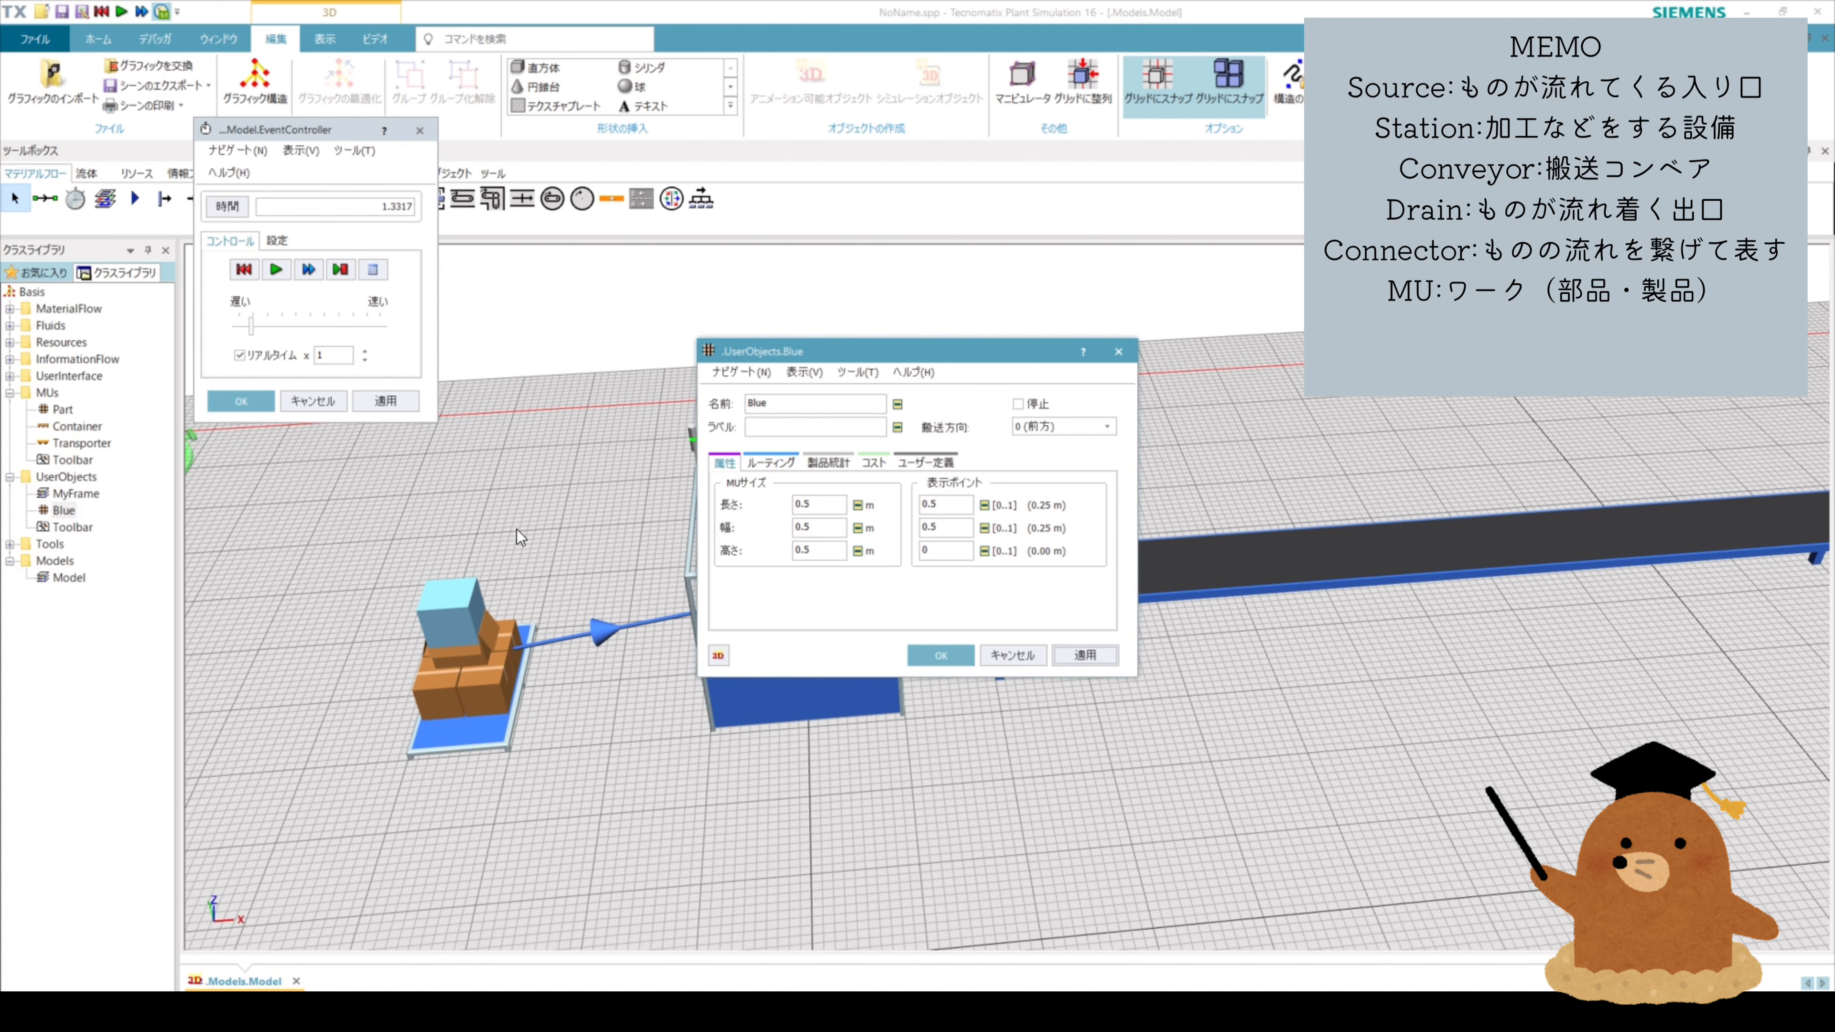
pyautogui.click(934, 665)
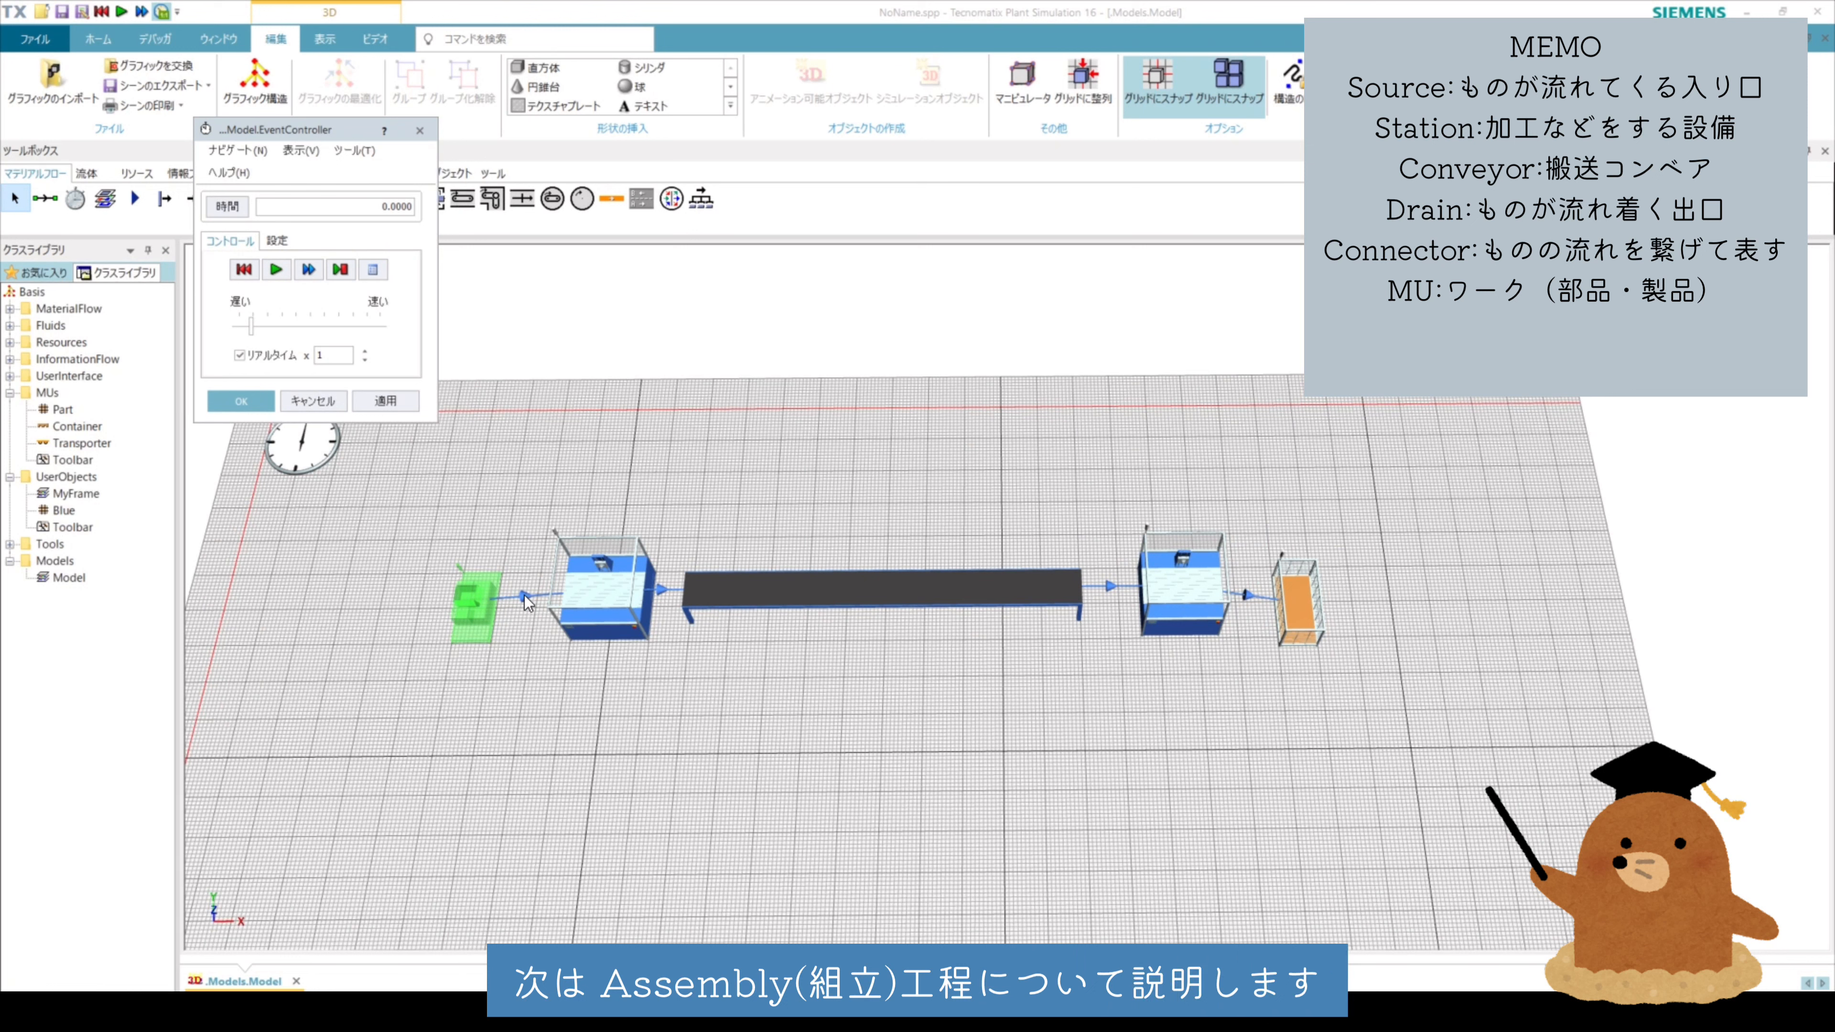
# Delete the Drain at the end of the production line
pyautogui.click(1314, 614)
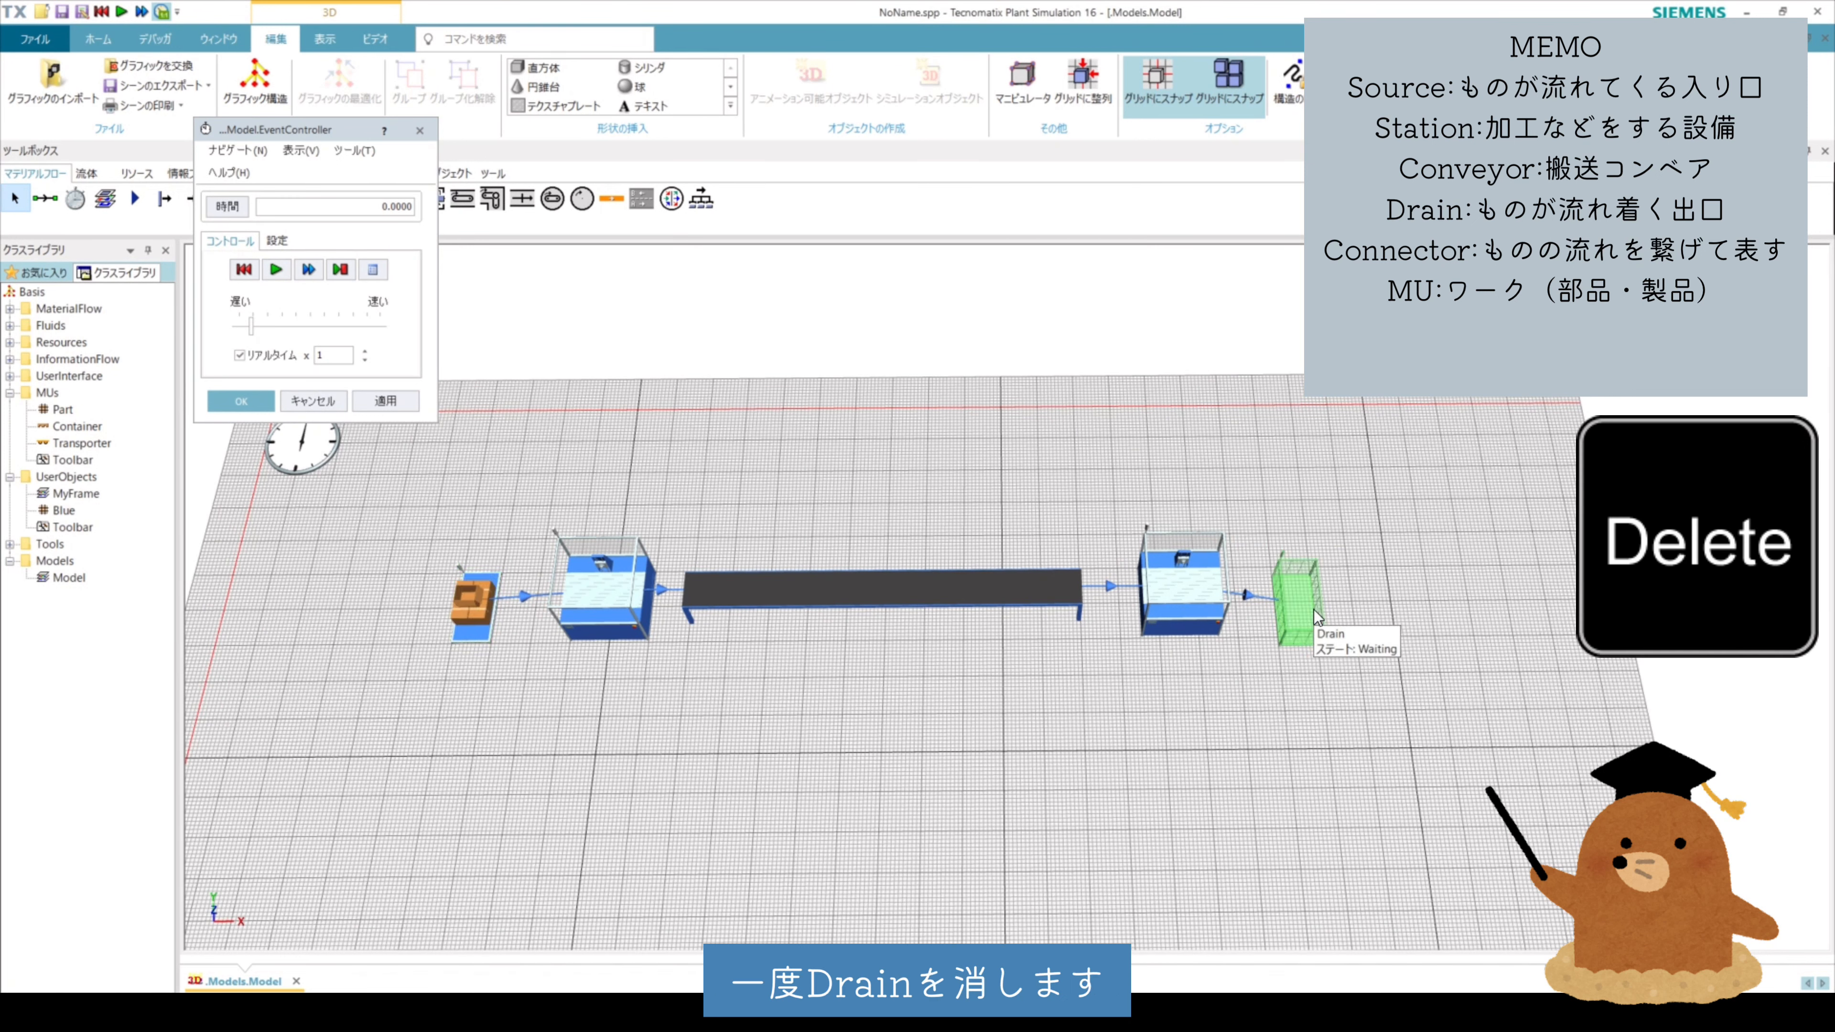
pyautogui.press('Delete')
pyautogui.click(841, 551)
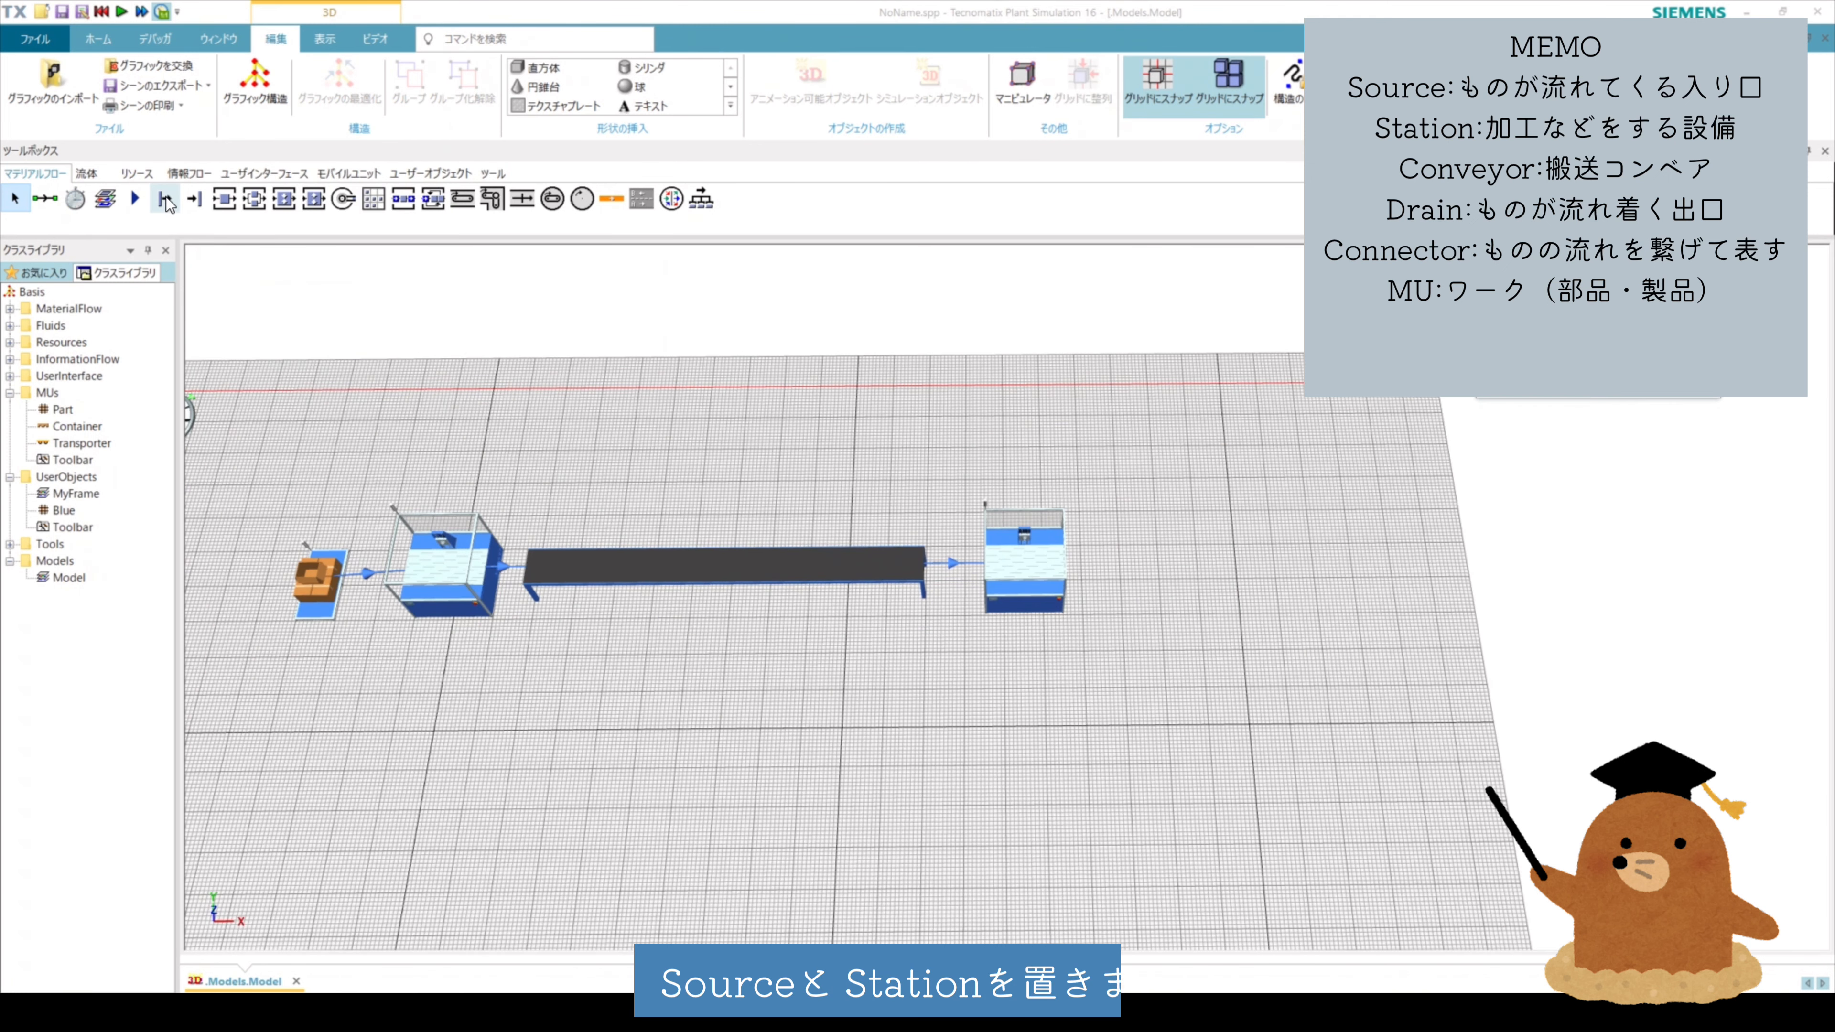
# Place a second Source and a second Station in a row in front of the existing Source and first Station
pyautogui.click(269, 695)
pyautogui.click(272, 708)
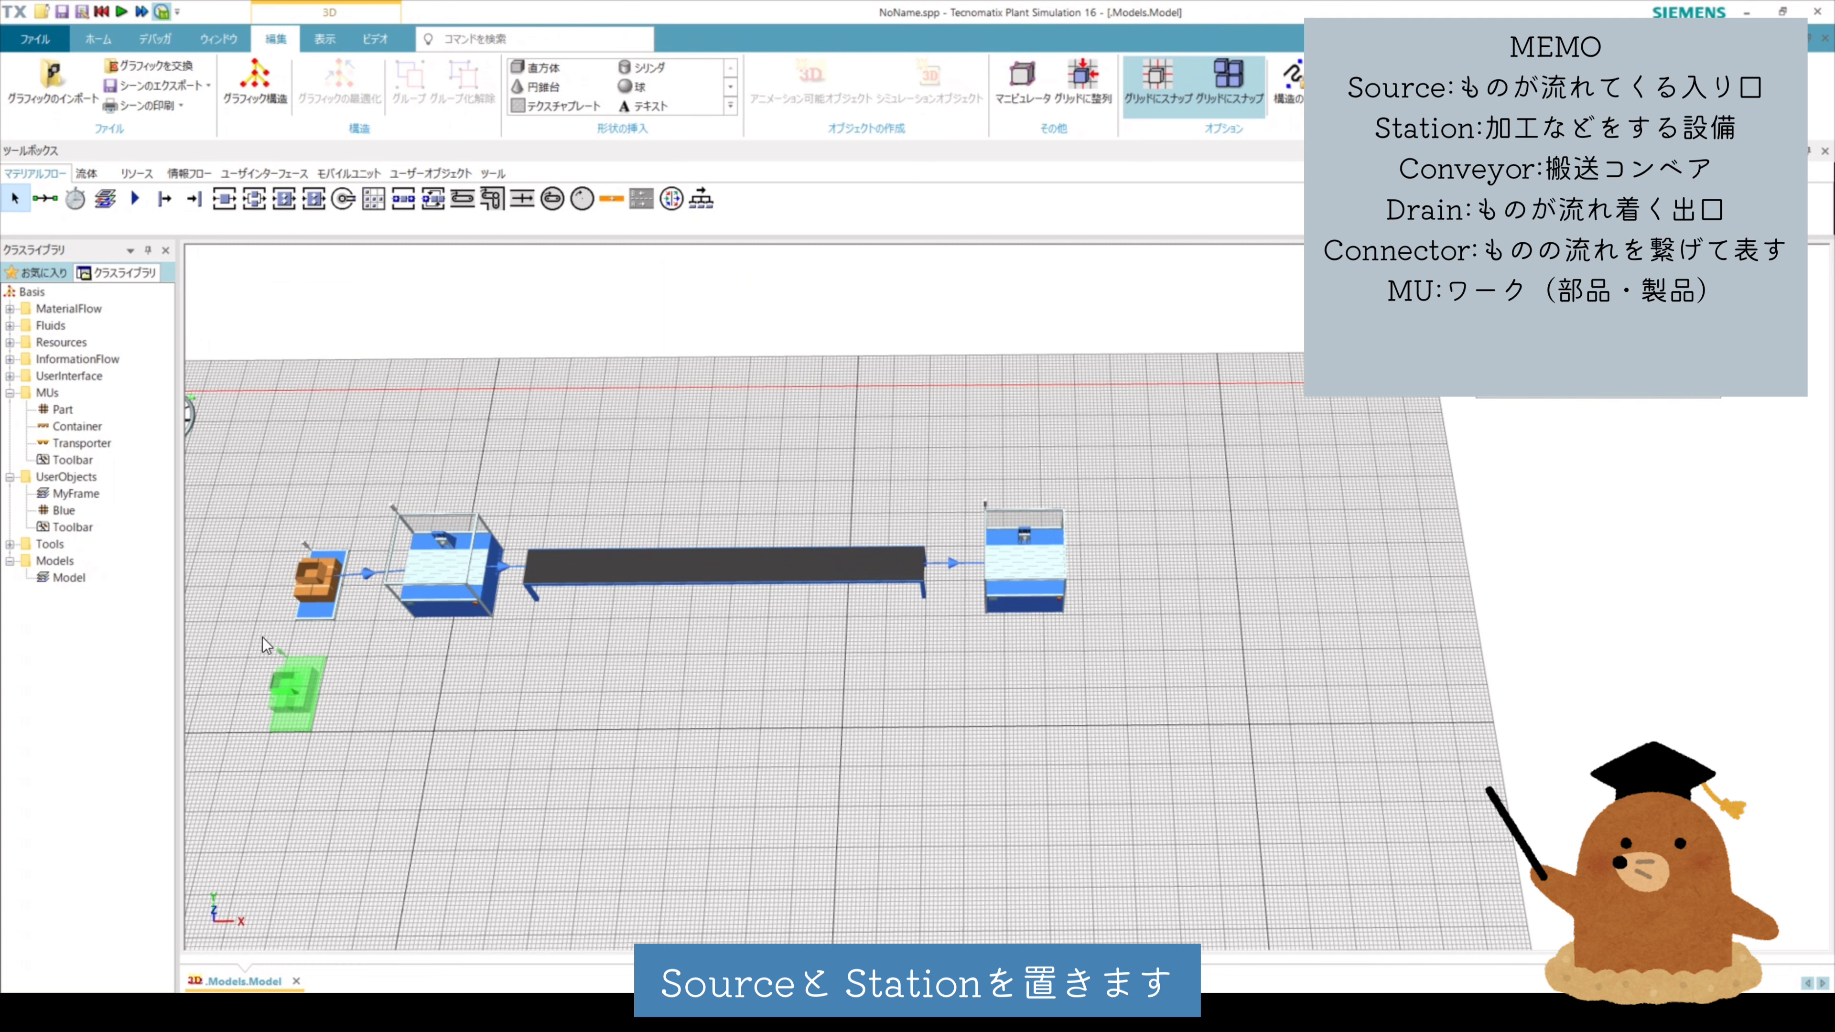
pyautogui.moveTo(226, 201); pyautogui.dragTo(437, 708)
pyautogui.click(437, 708)
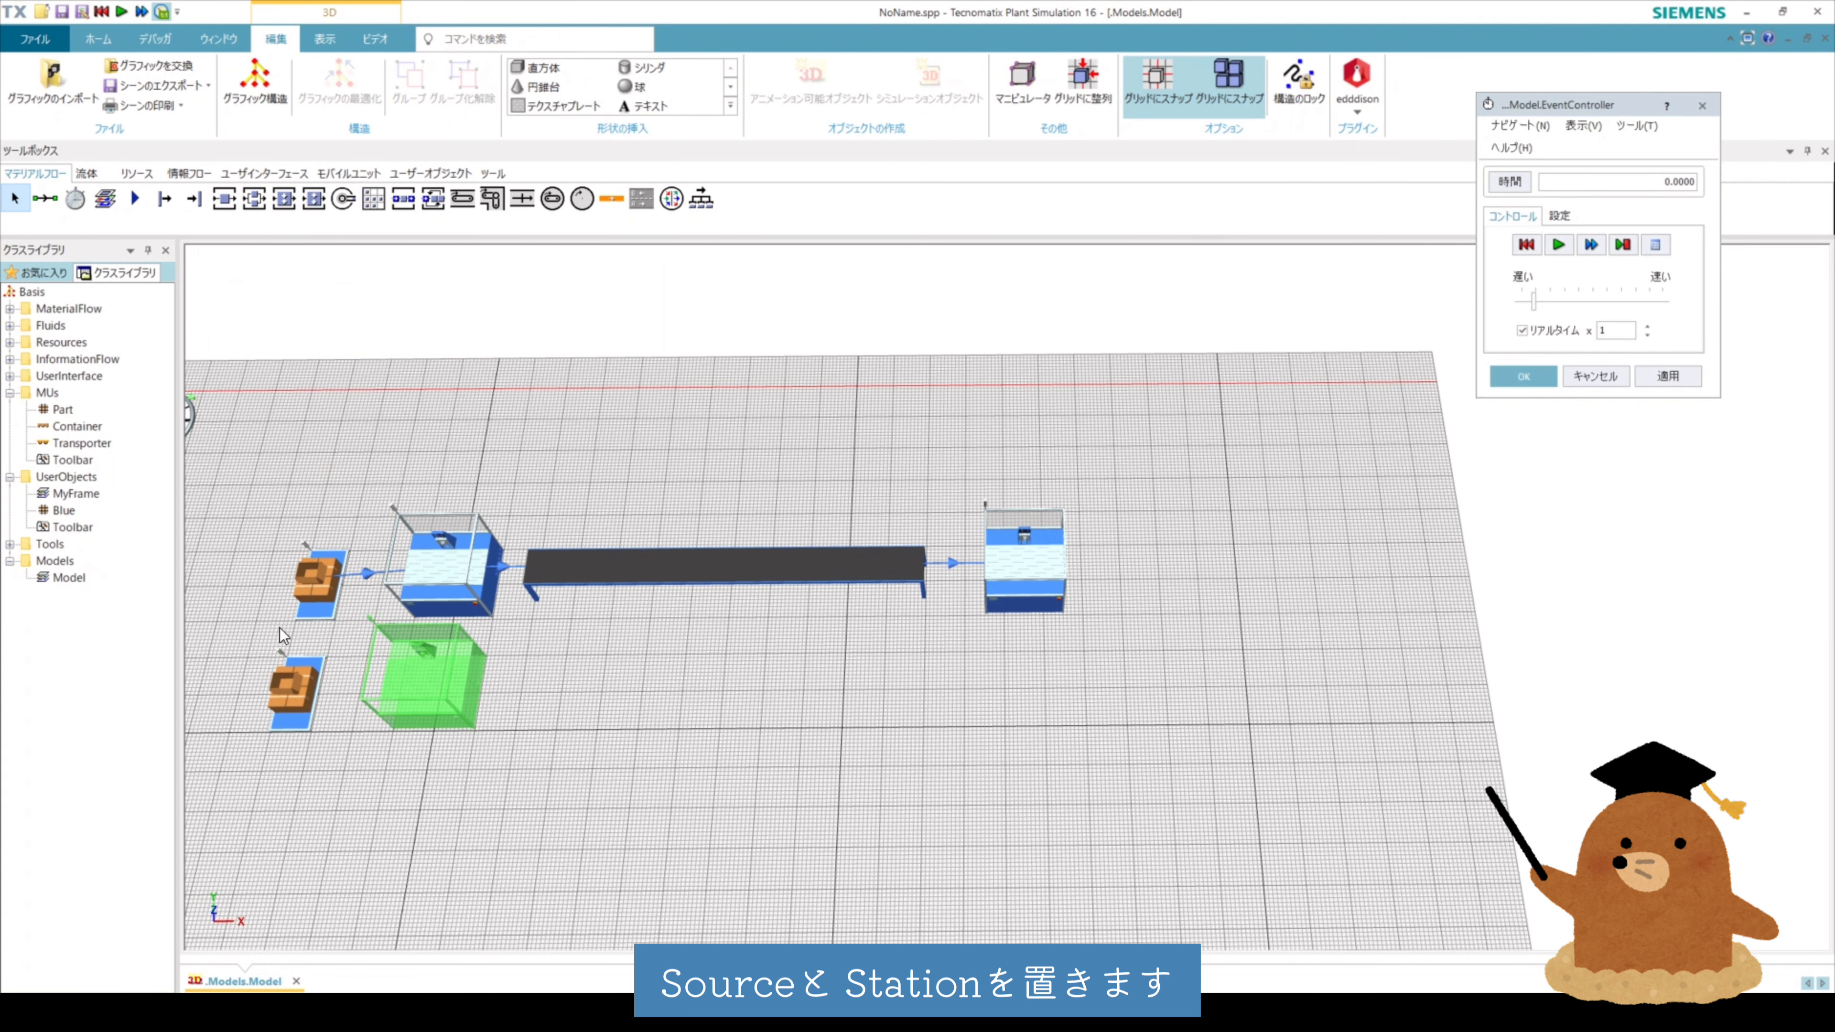
# Place a Buffer in front of the line's last Station, and an AssemblyStation followed by a Drain beyond them
pyautogui.moveTo(403, 199); pyautogui.dragTo(1015, 694)
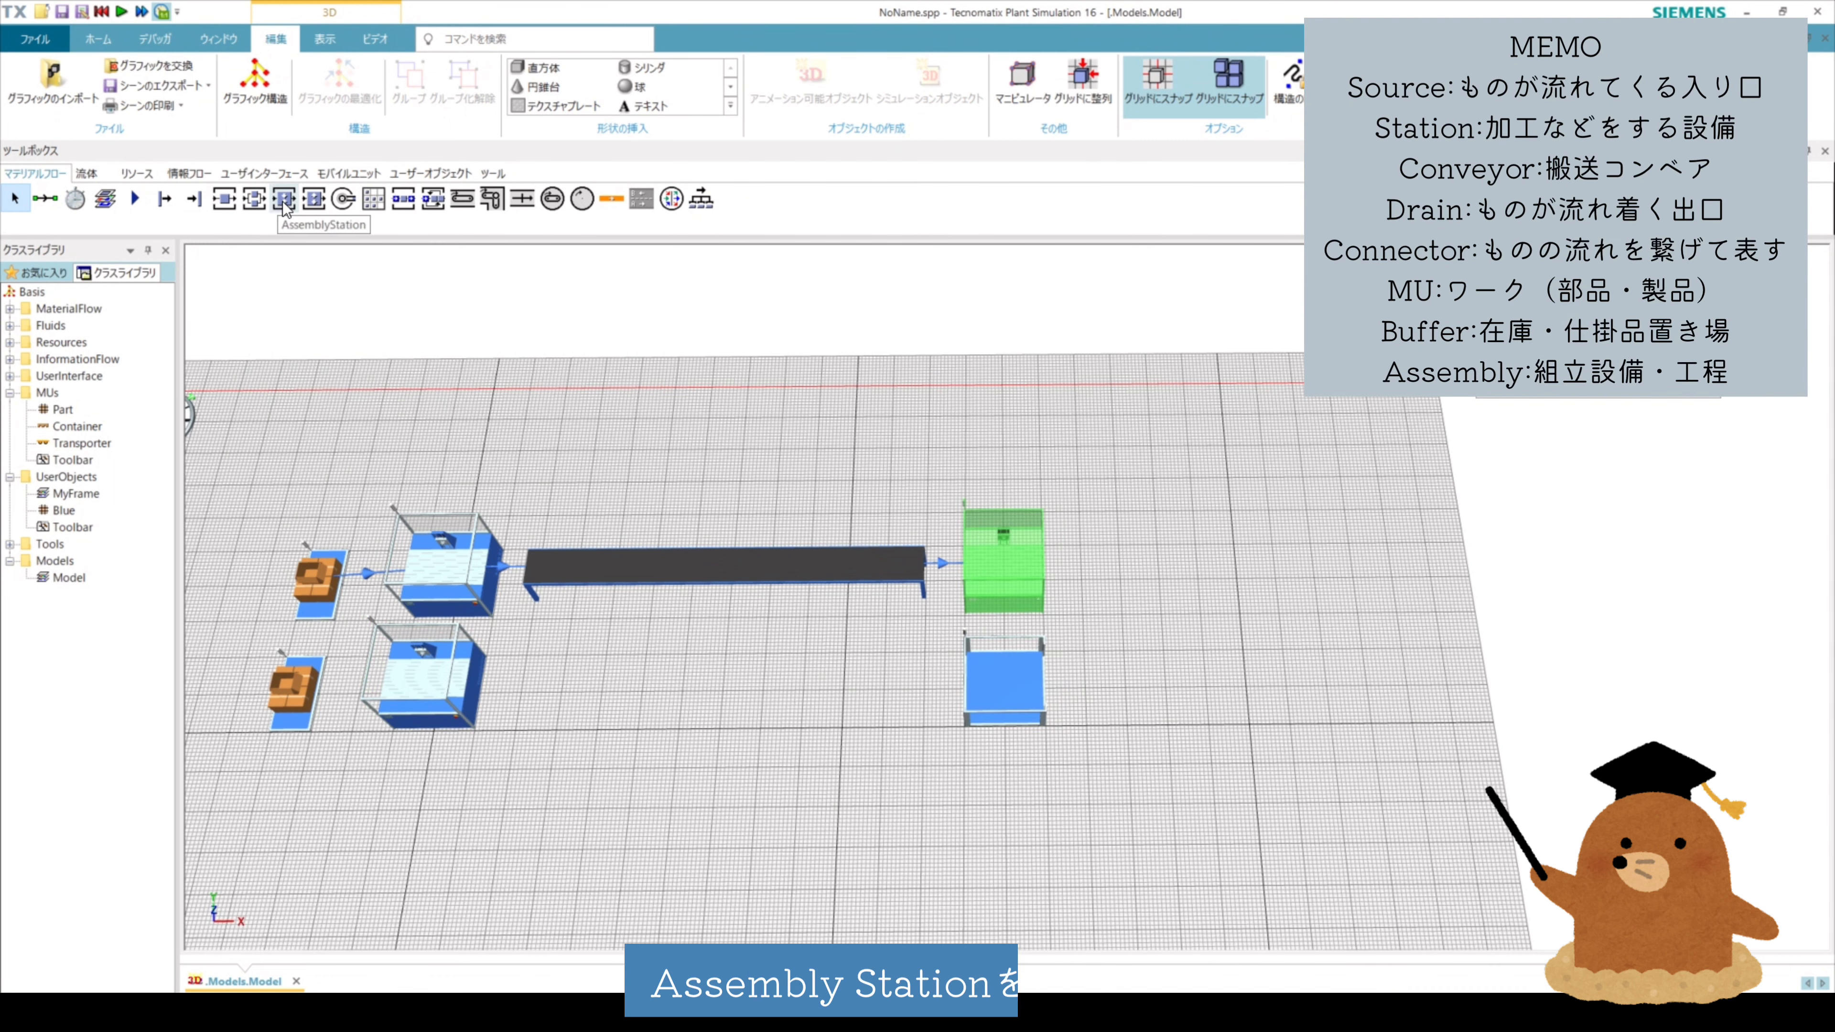
pyautogui.moveTo(282, 201); pyautogui.dragTo(1200, 623)
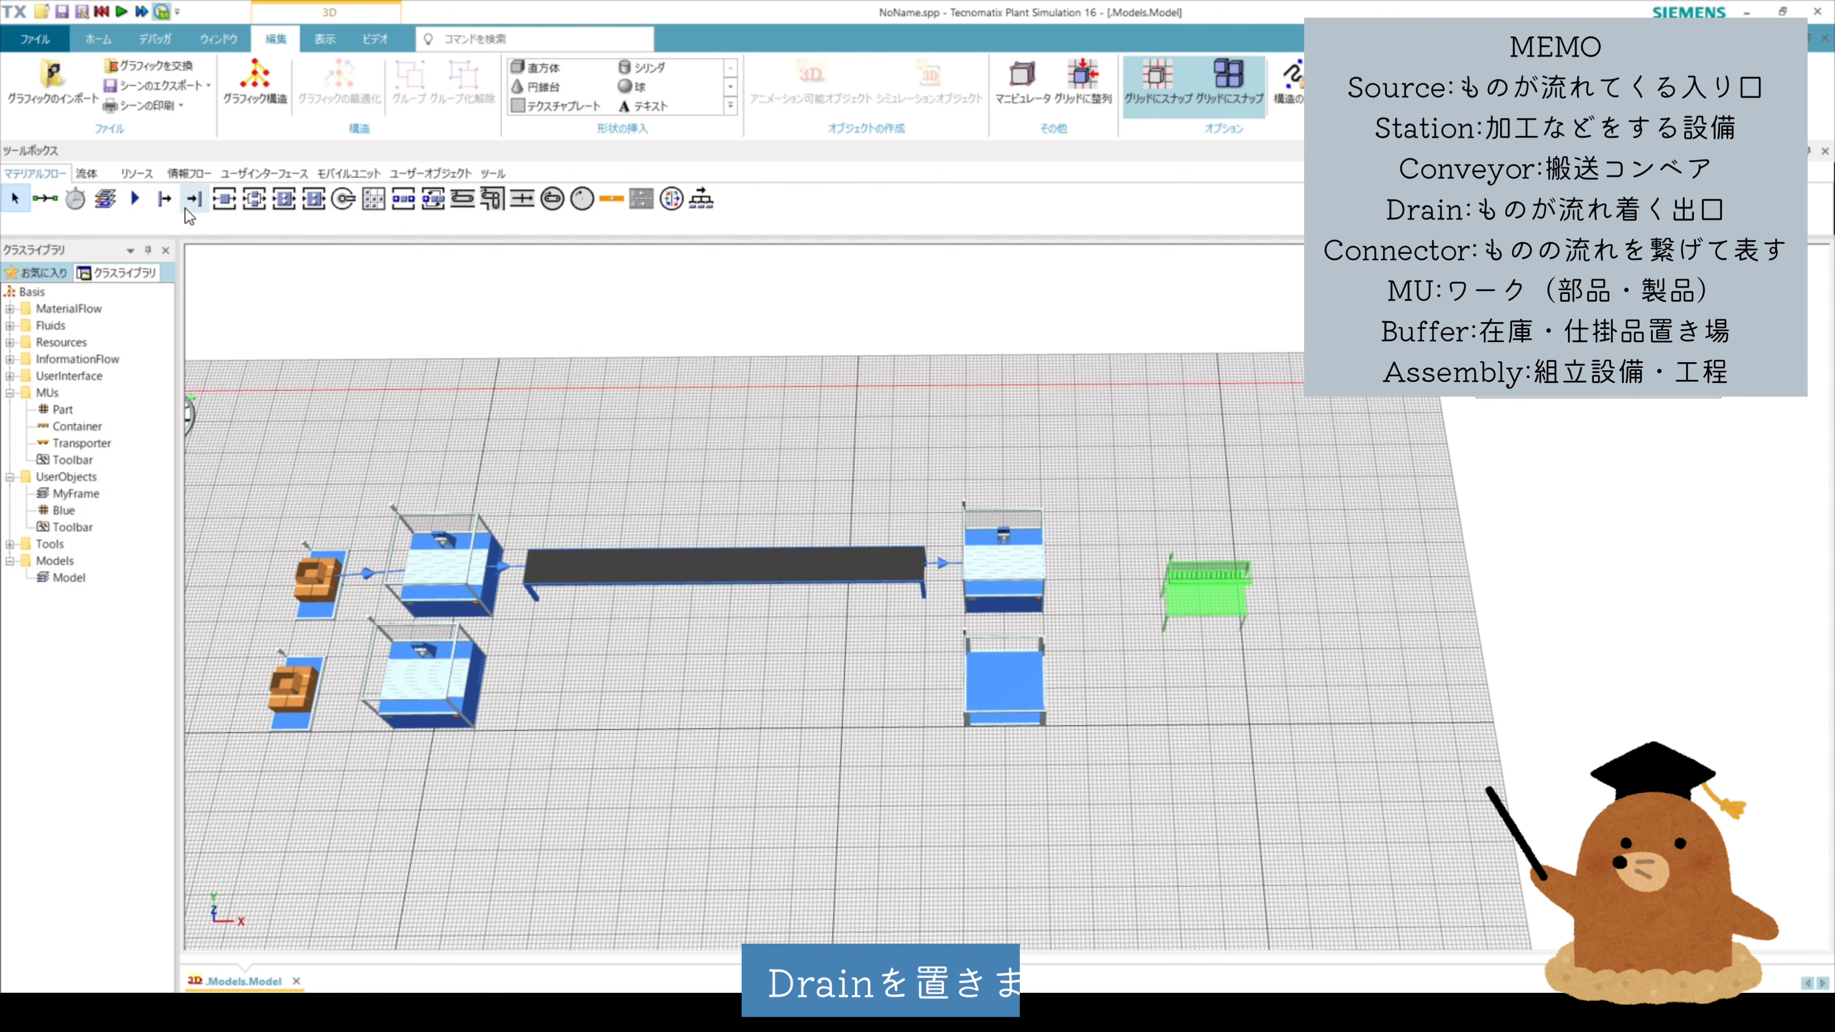
pyautogui.moveTo(192, 199); pyautogui.dragTo(1357, 632)
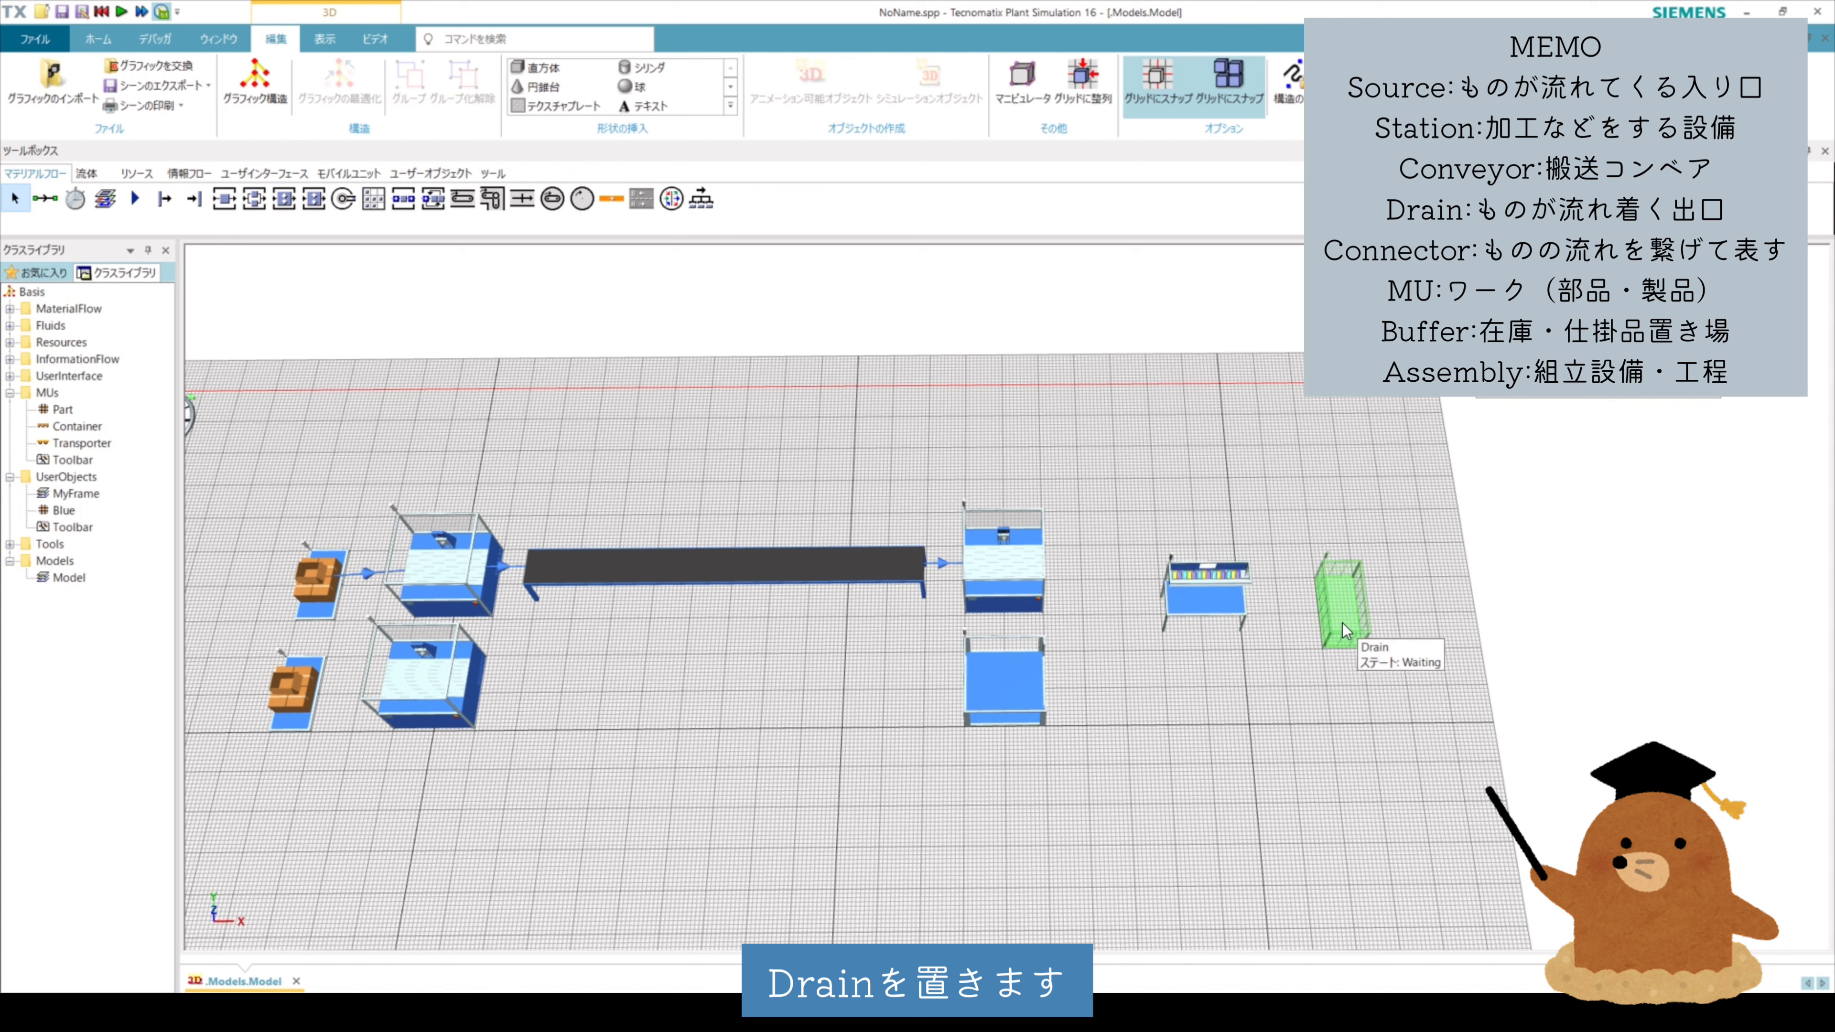
# Connect the new Source to the new Station and that Station to the Buffer with Connectors
pyautogui.click(45, 199)
pyautogui.click(302, 676)
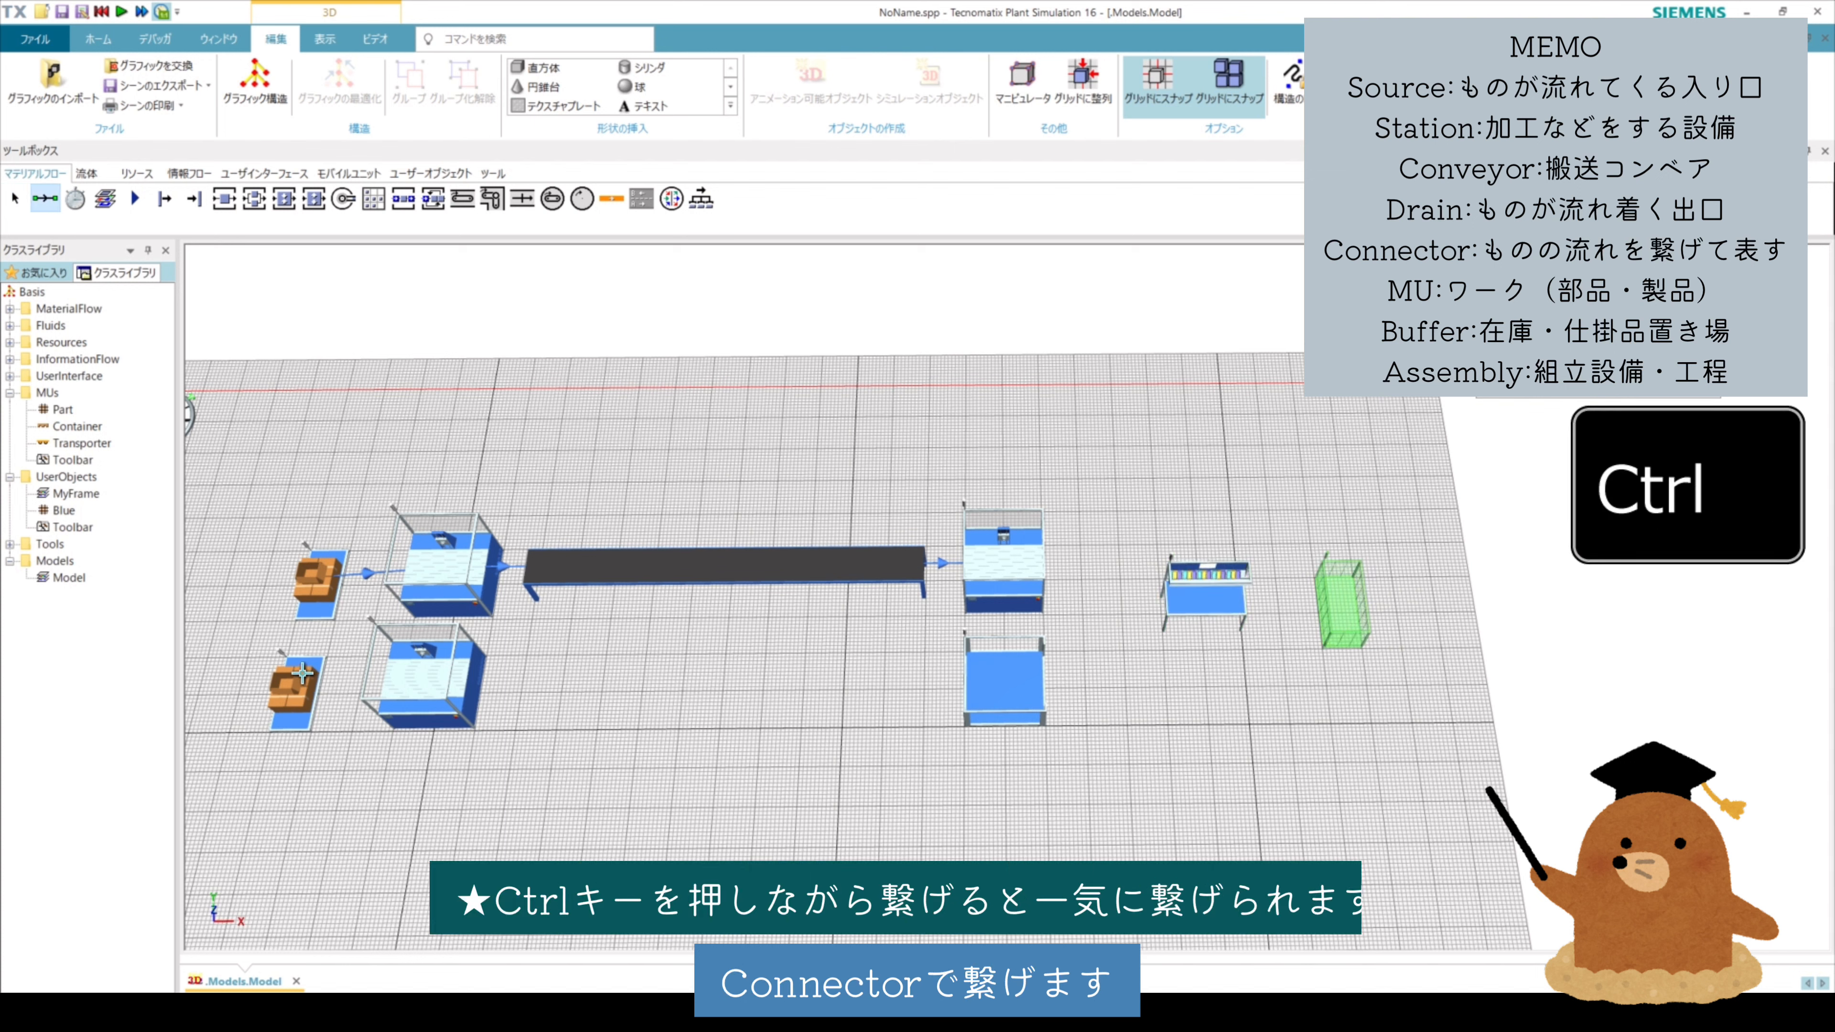
pyautogui.click(417, 679)
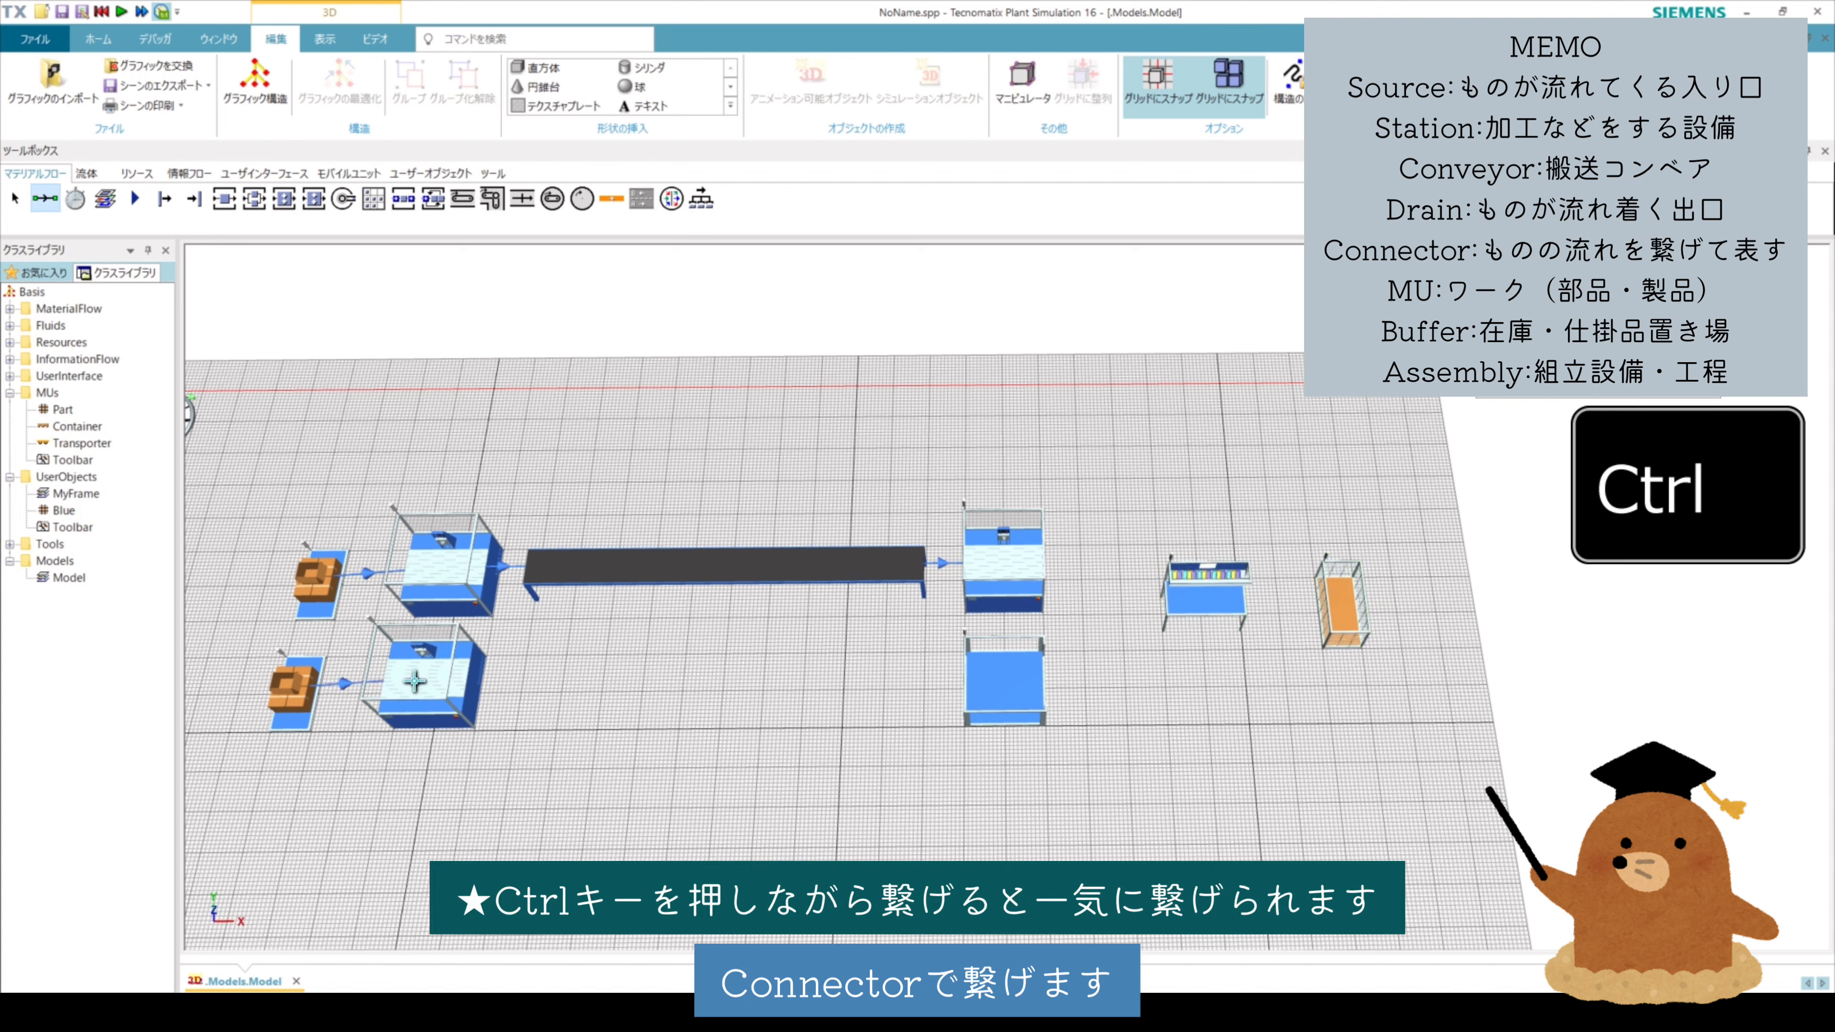
pyautogui.click(988, 675)
pyautogui.click(988, 675)
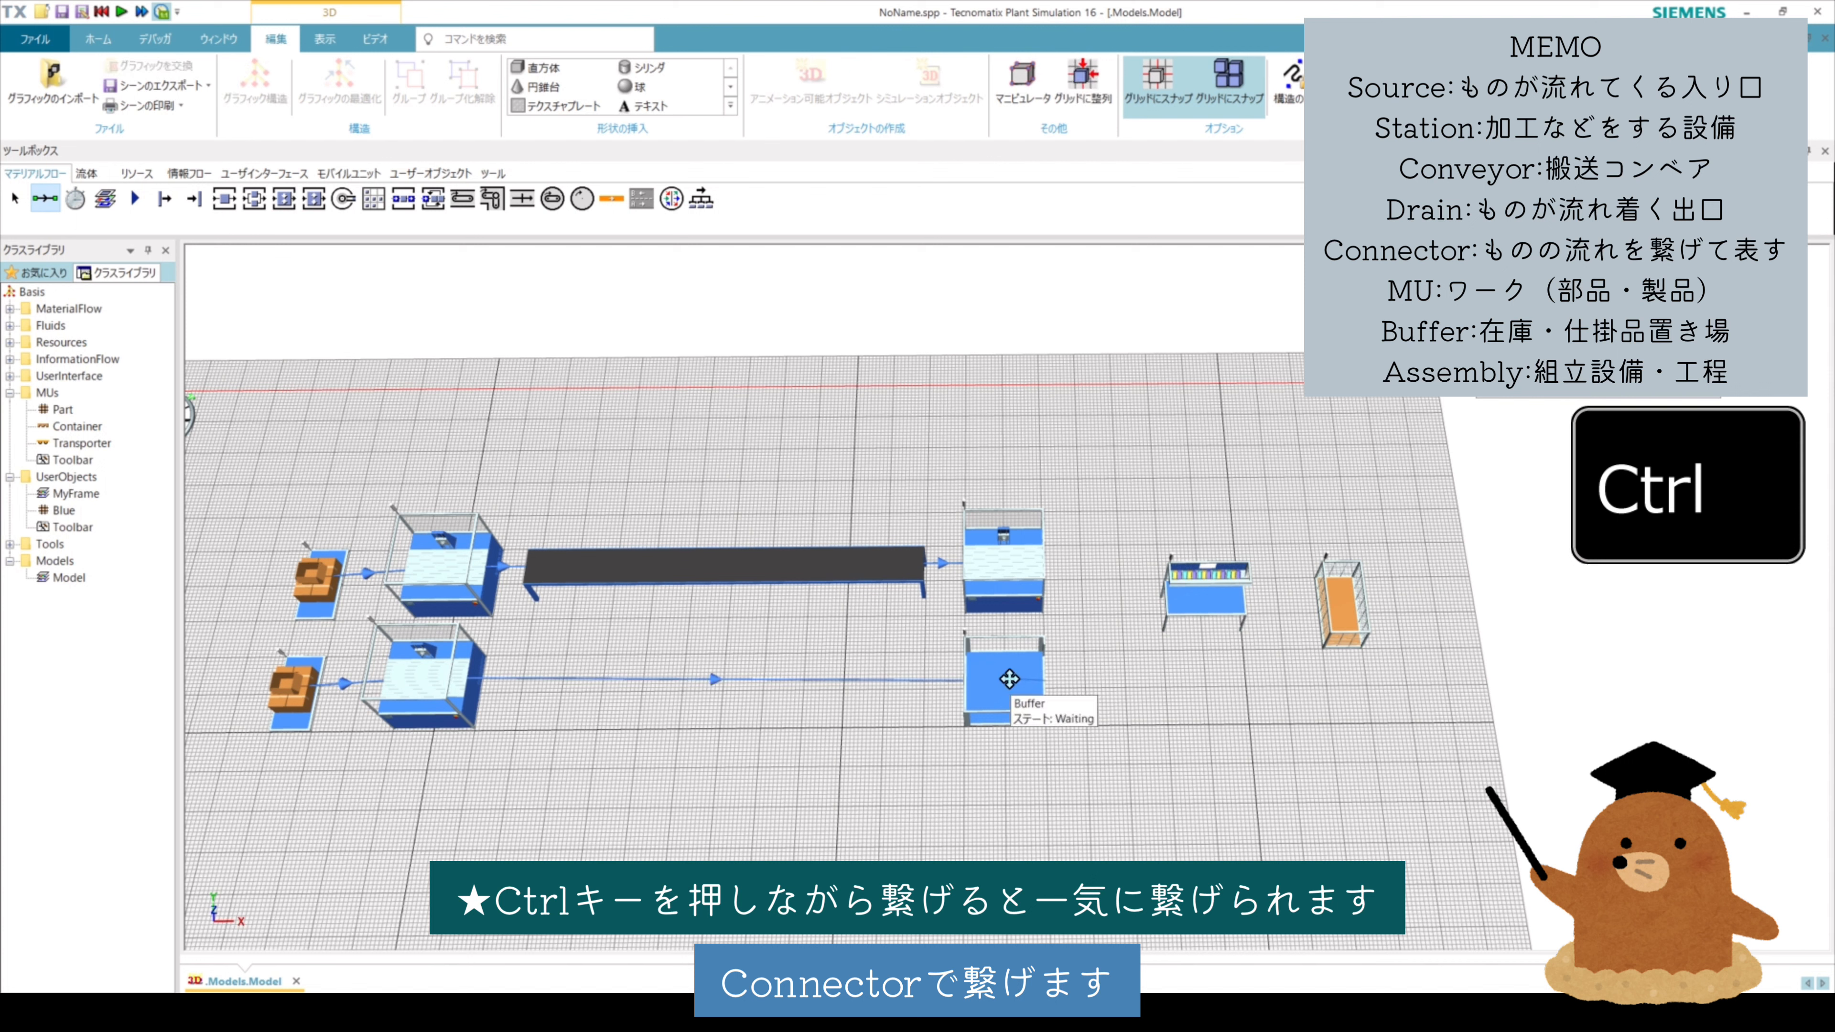
pyautogui.rightClick(1009, 678)
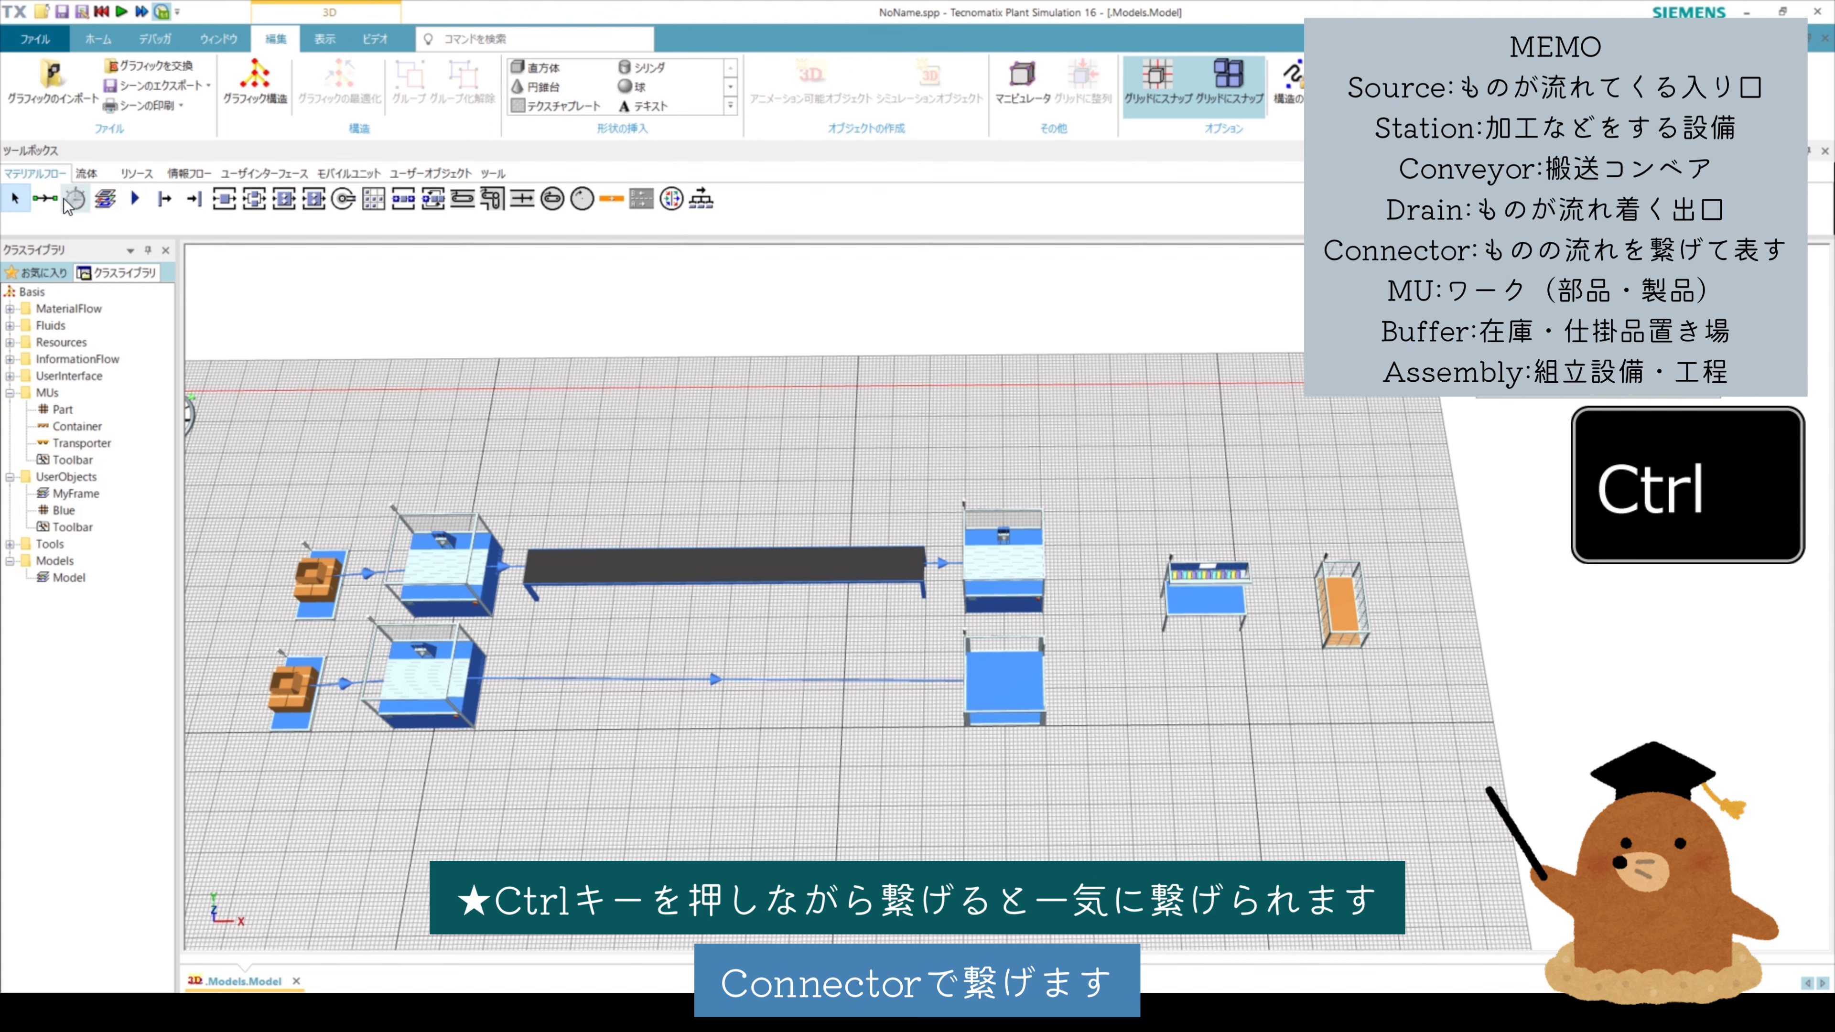
# Connect the last Station and the Buffer to the AssemblyStation, and the AssemblyStation to the Drain
pyautogui.click(973, 565)
pyautogui.click(1200, 596)
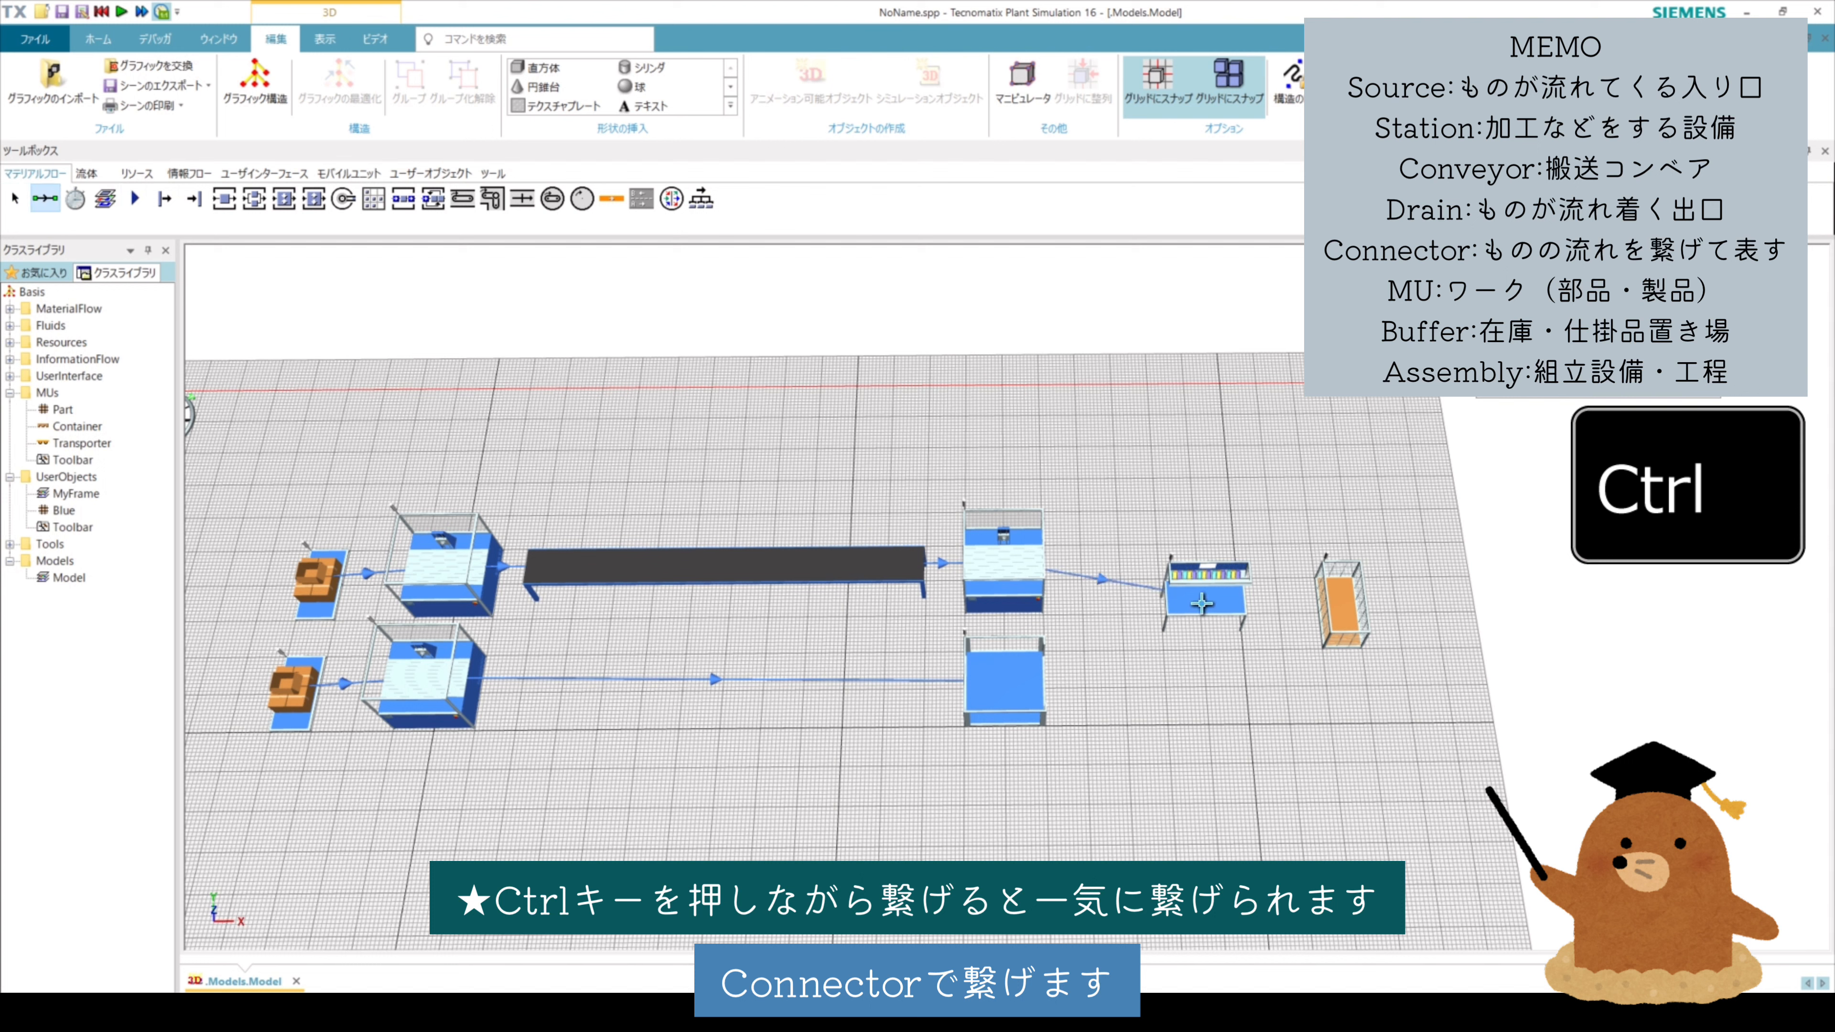
pyautogui.click(1027, 689)
pyautogui.click(1221, 597)
pyautogui.click(1337, 600)
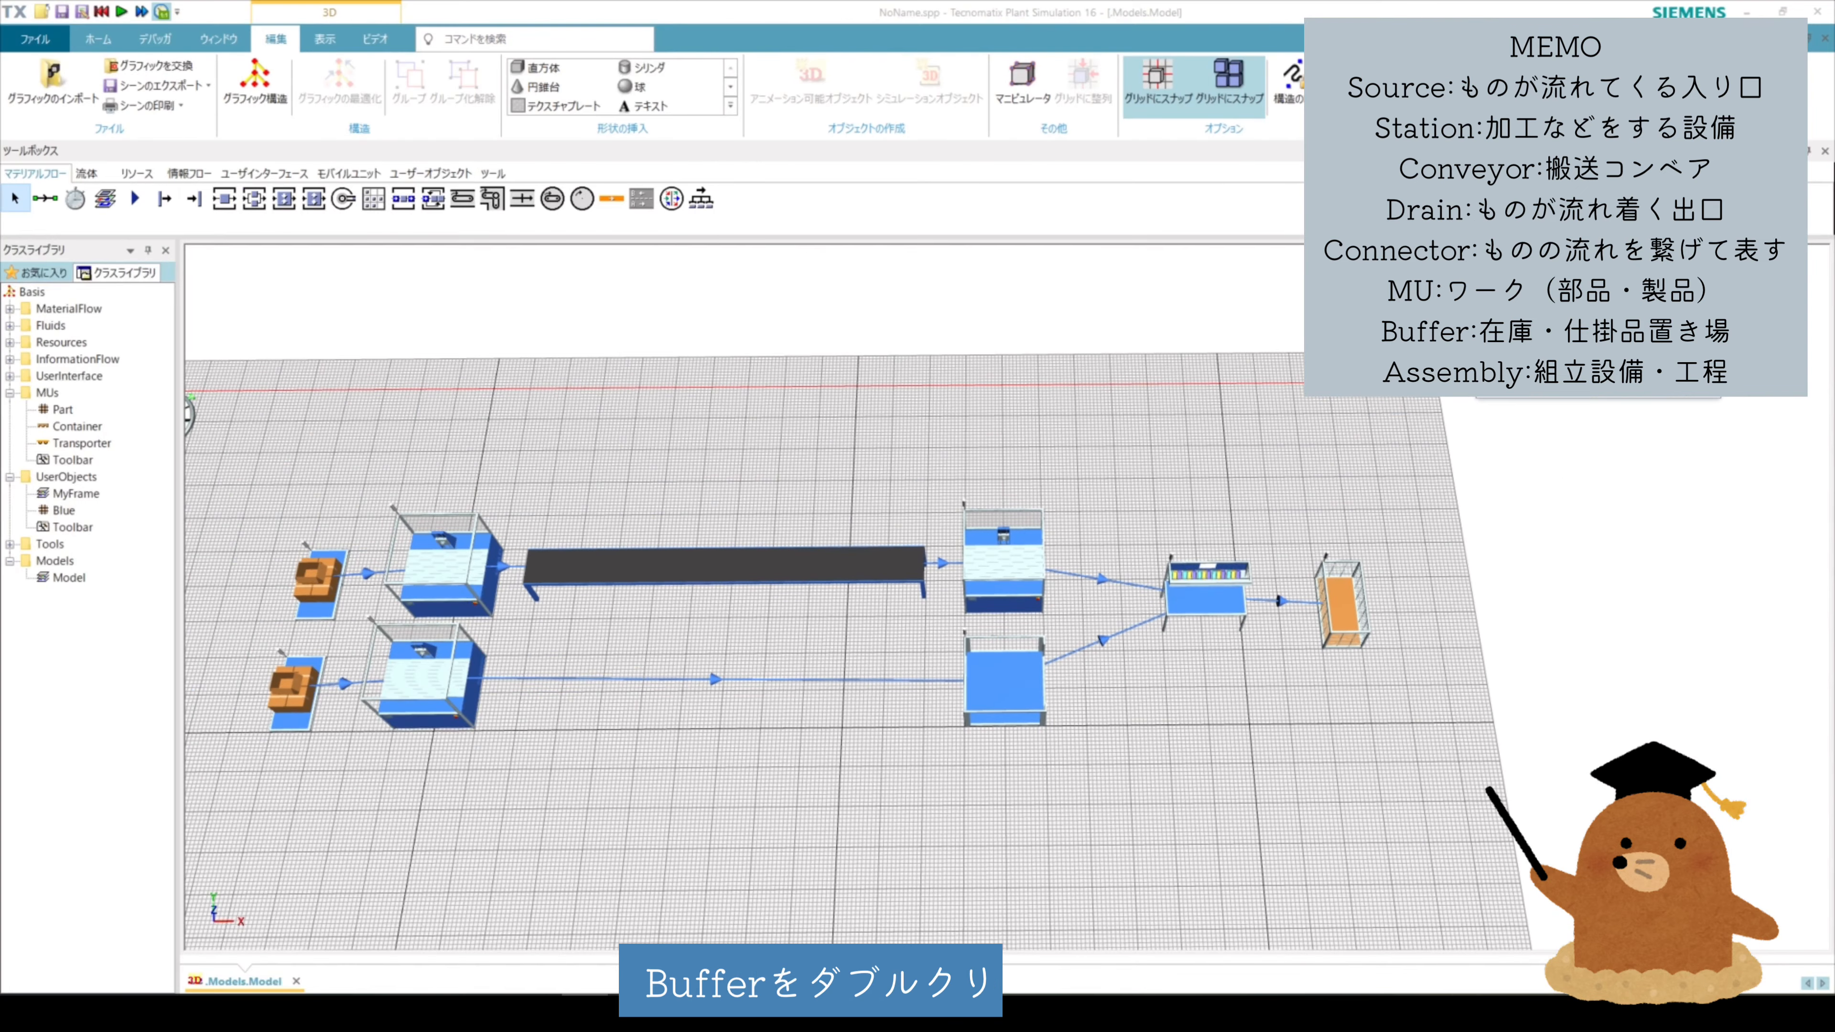
# Set the Buffer's capacity to 10, apply the change and close its dialog
pyautogui.doubleClick(997, 680)
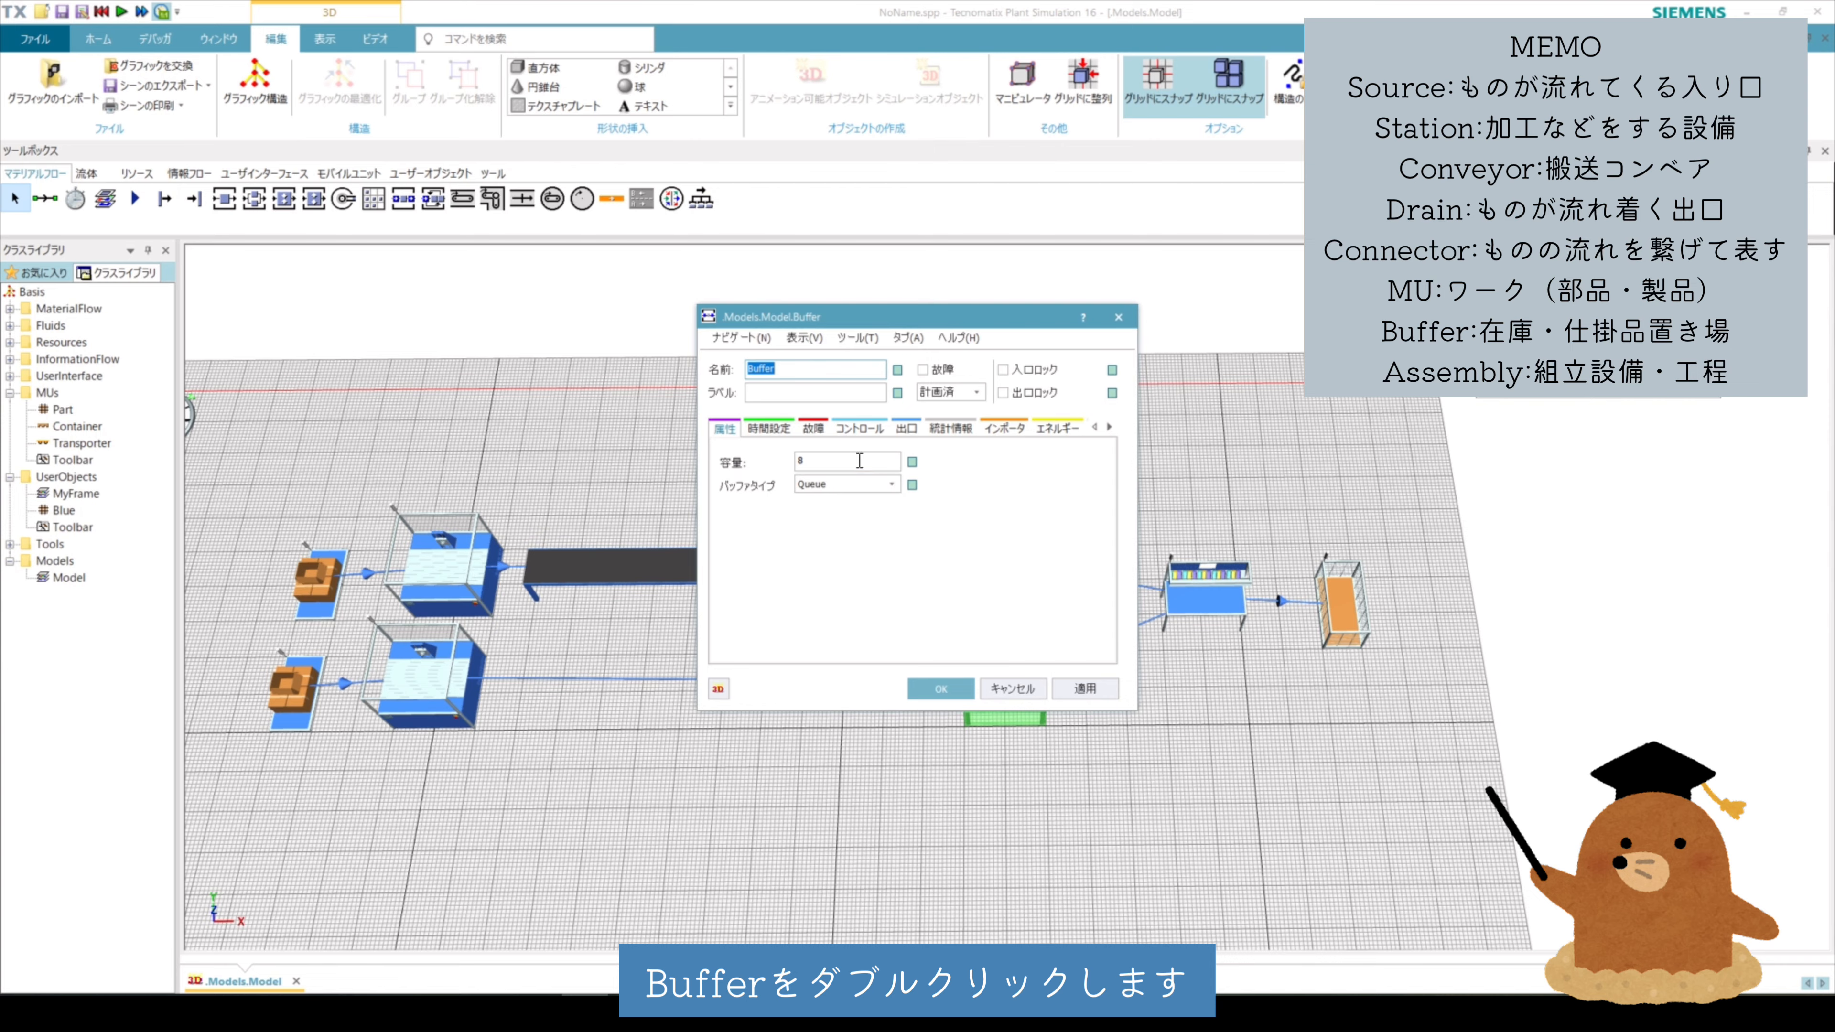
pyautogui.click(860, 461)
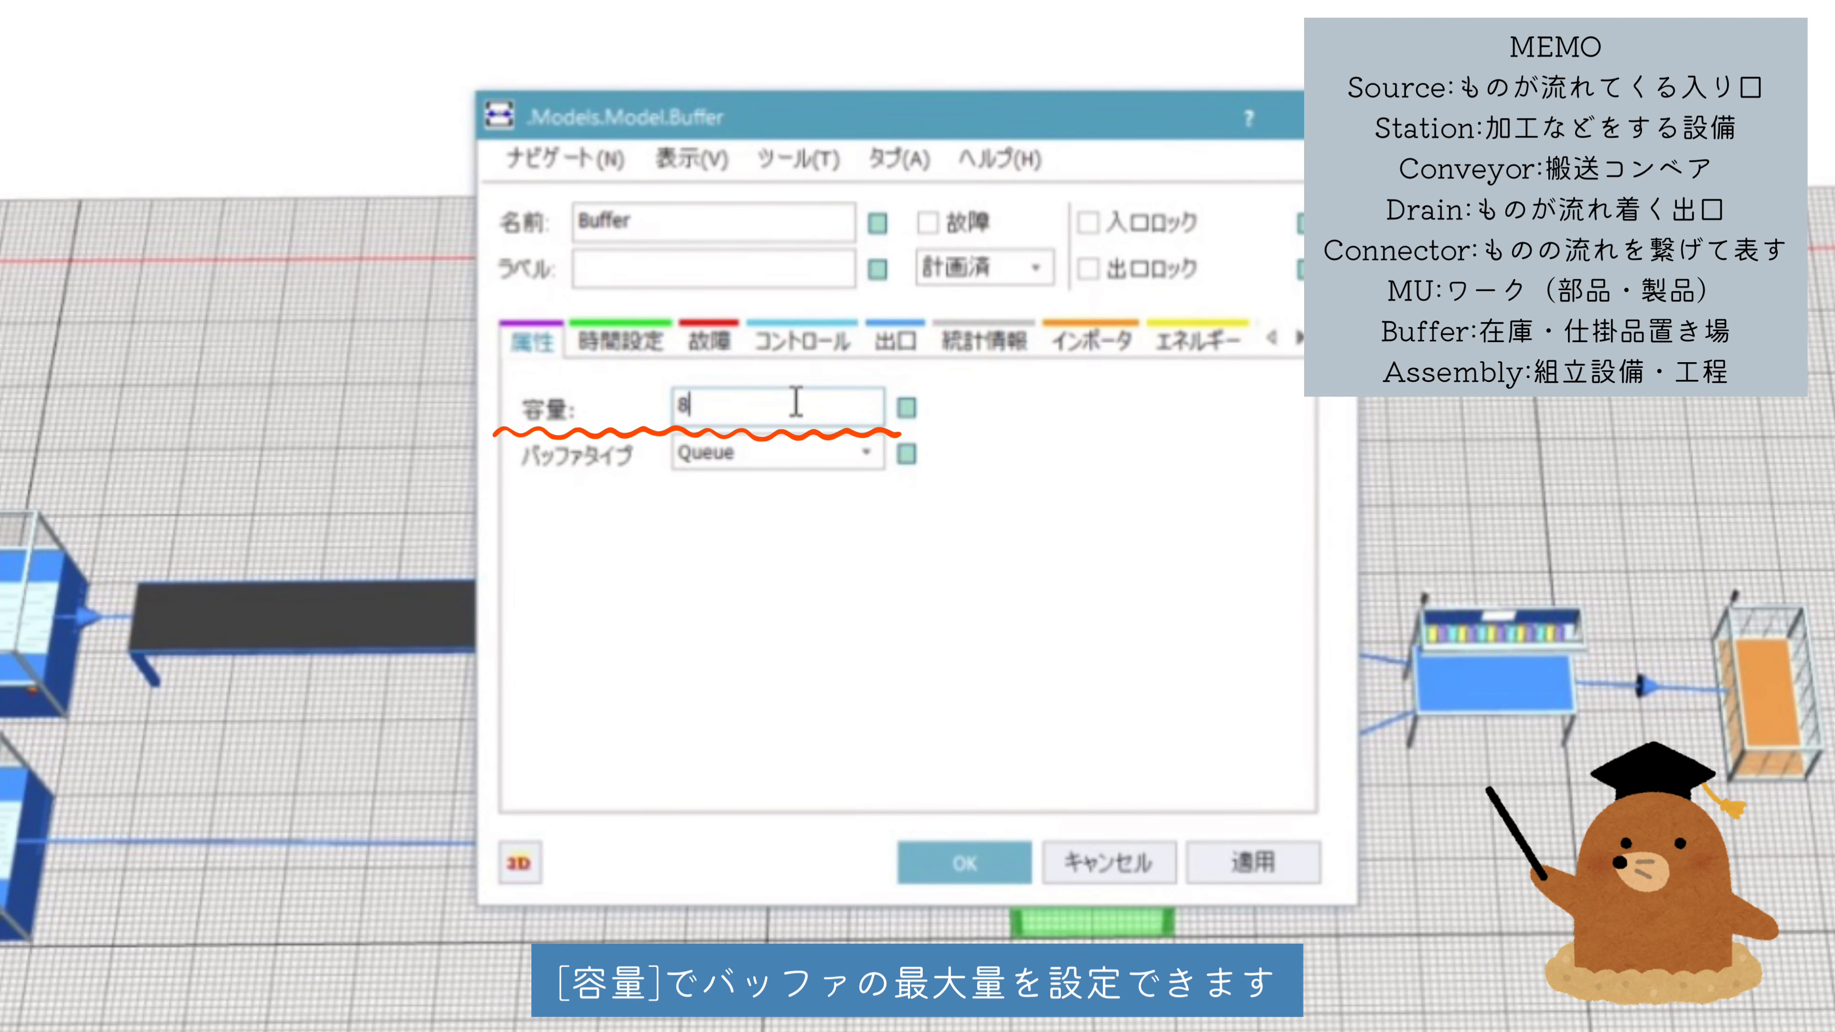
pyautogui.press('BackSpace')
pyautogui.write('10')
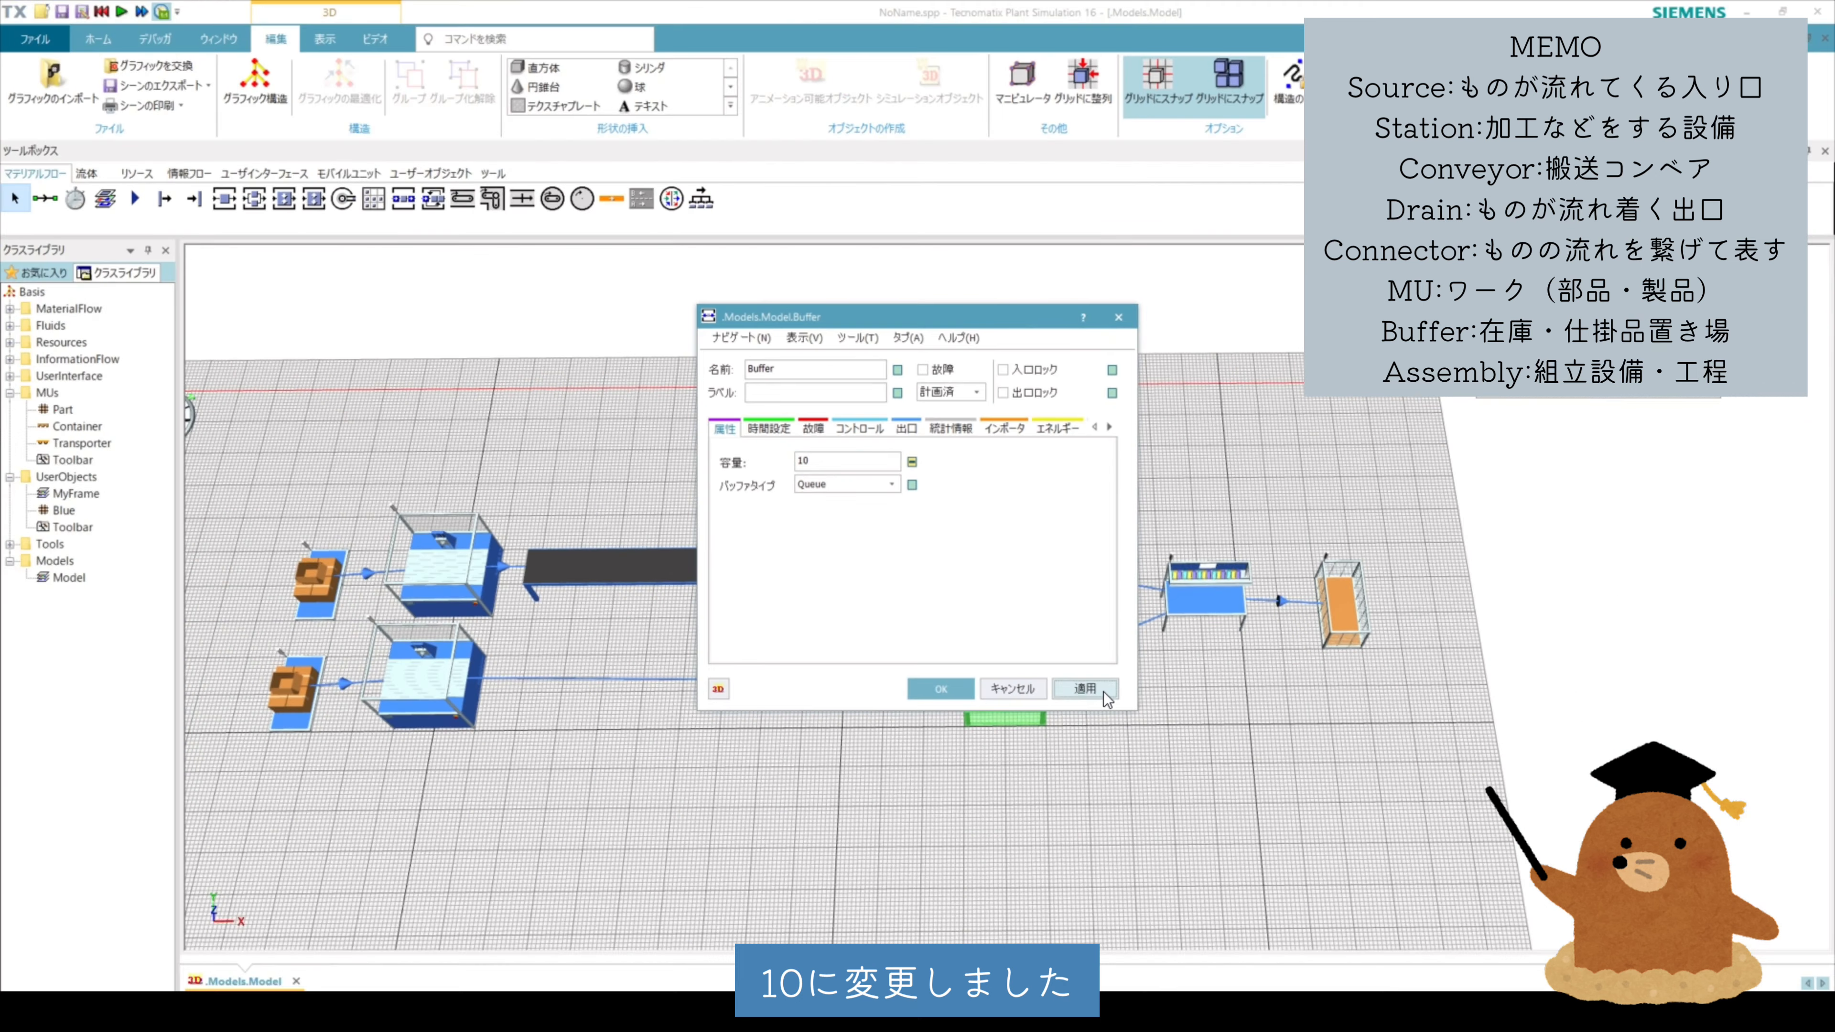
pyautogui.click(951, 690)
pyautogui.moveTo(772, 777); pyautogui.dragTo(883, 762)
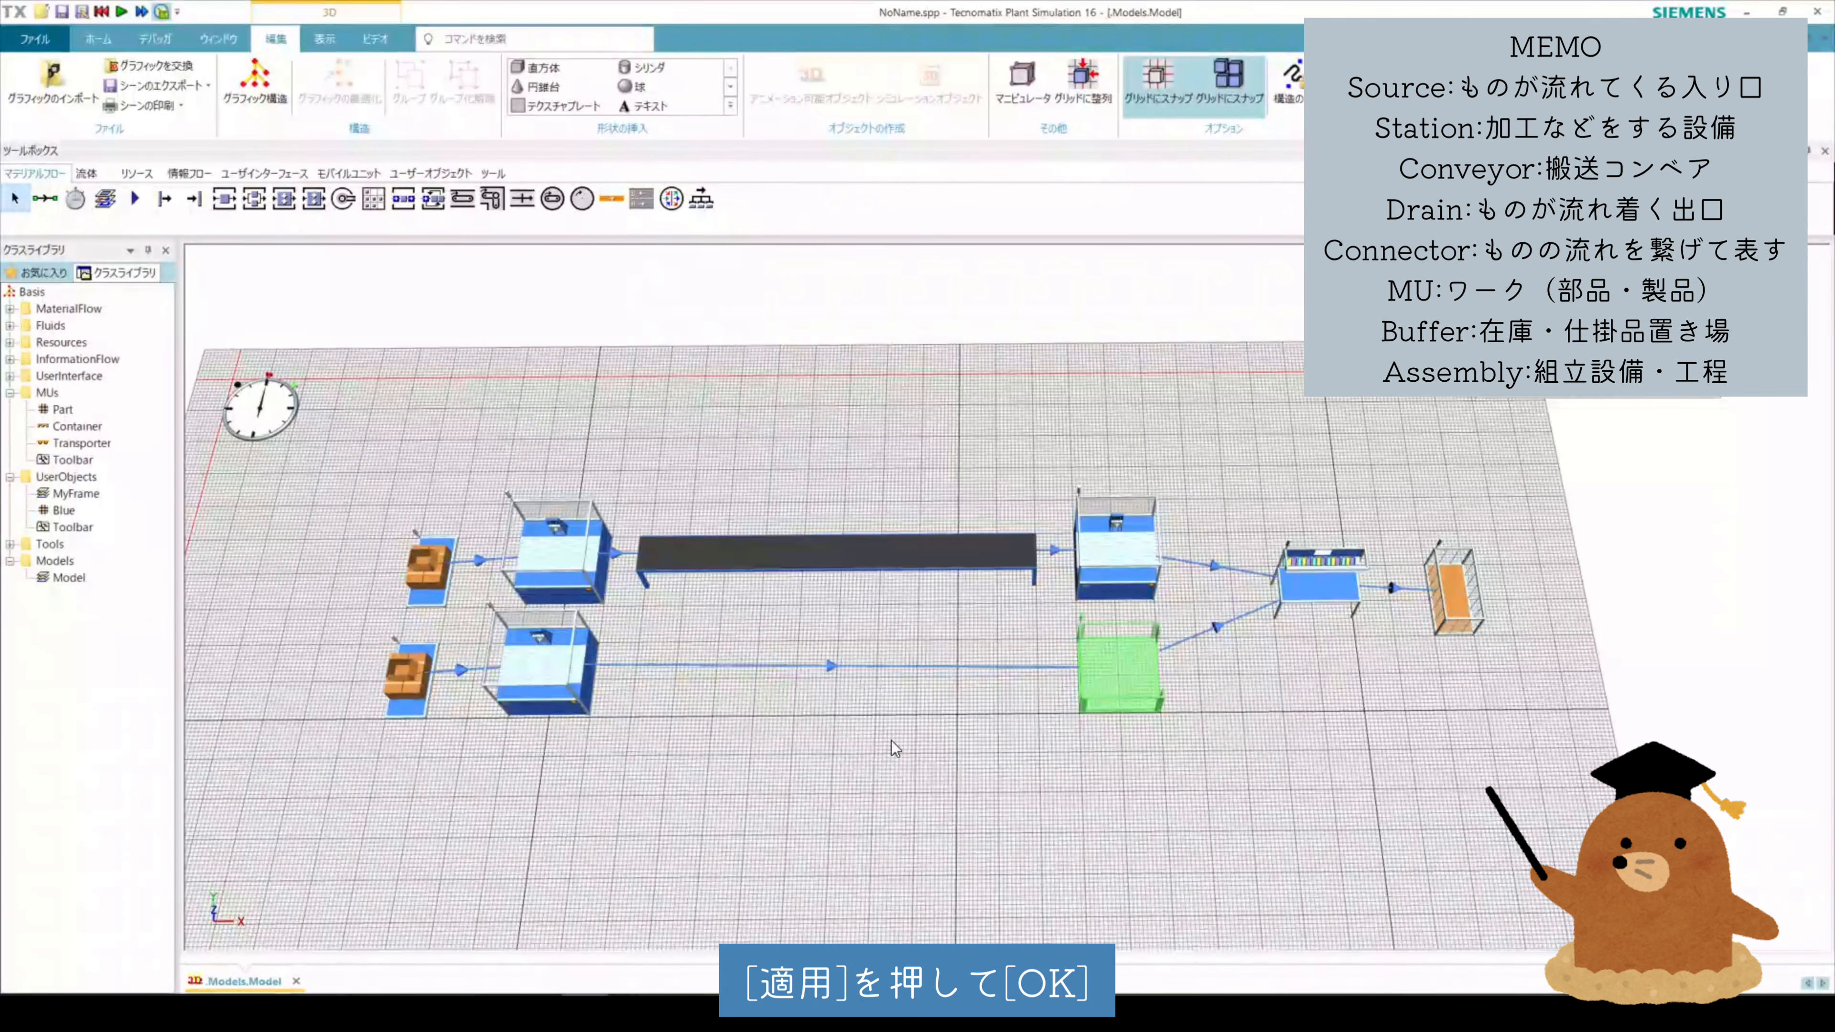
# Set the AssemblyStation's process time to 20 seconds, apply the change and close its dialog
pyautogui.doubleClick(1327, 585)
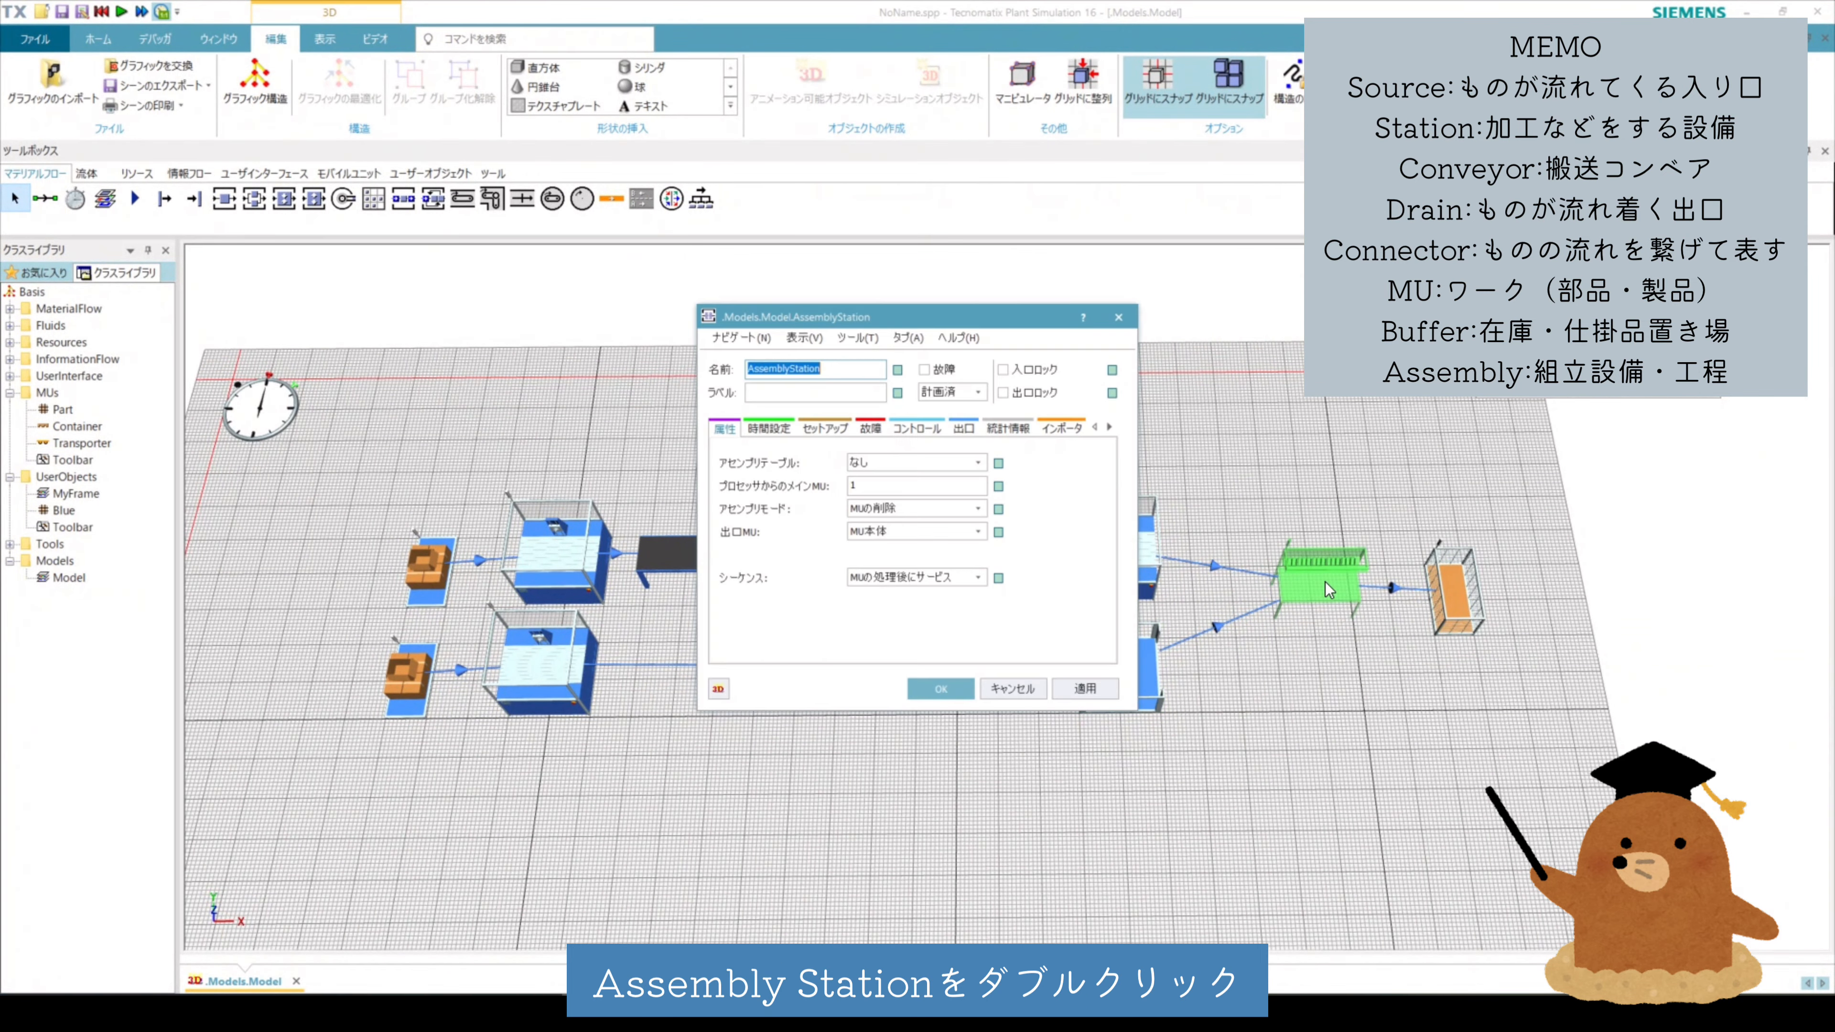
pyautogui.click(770, 430)
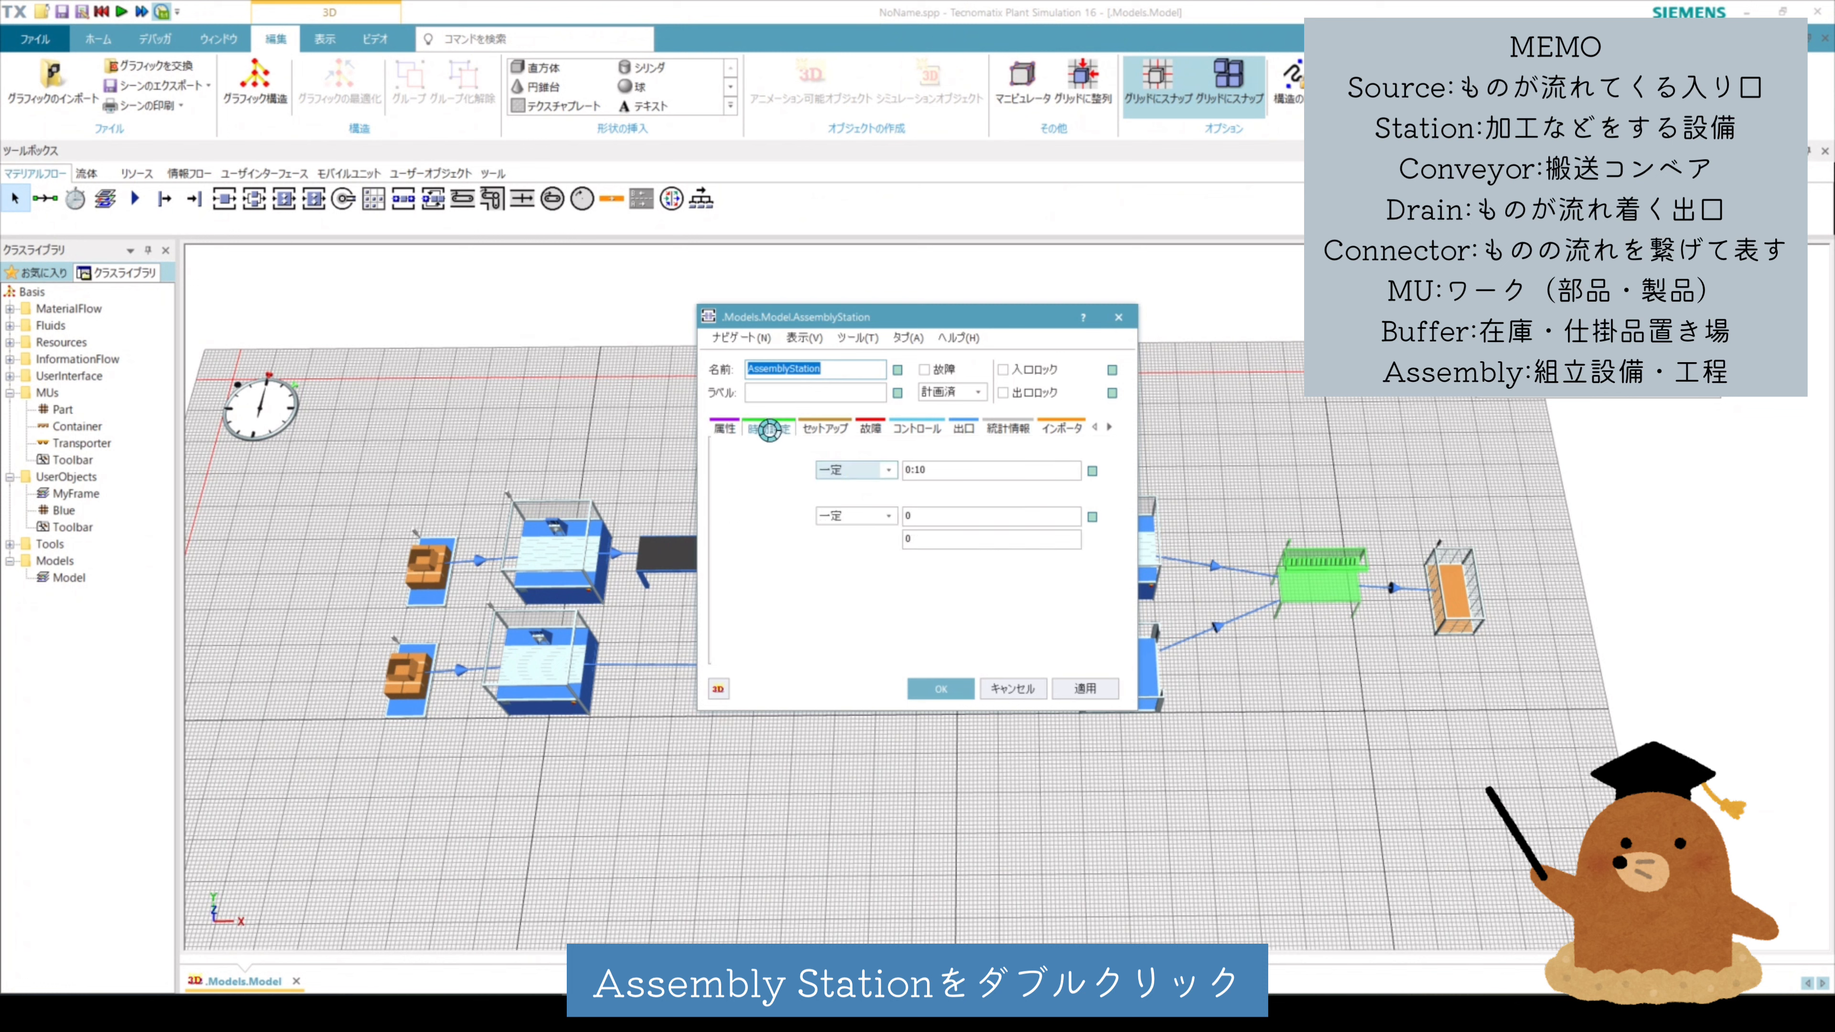
pyautogui.click(1004, 474)
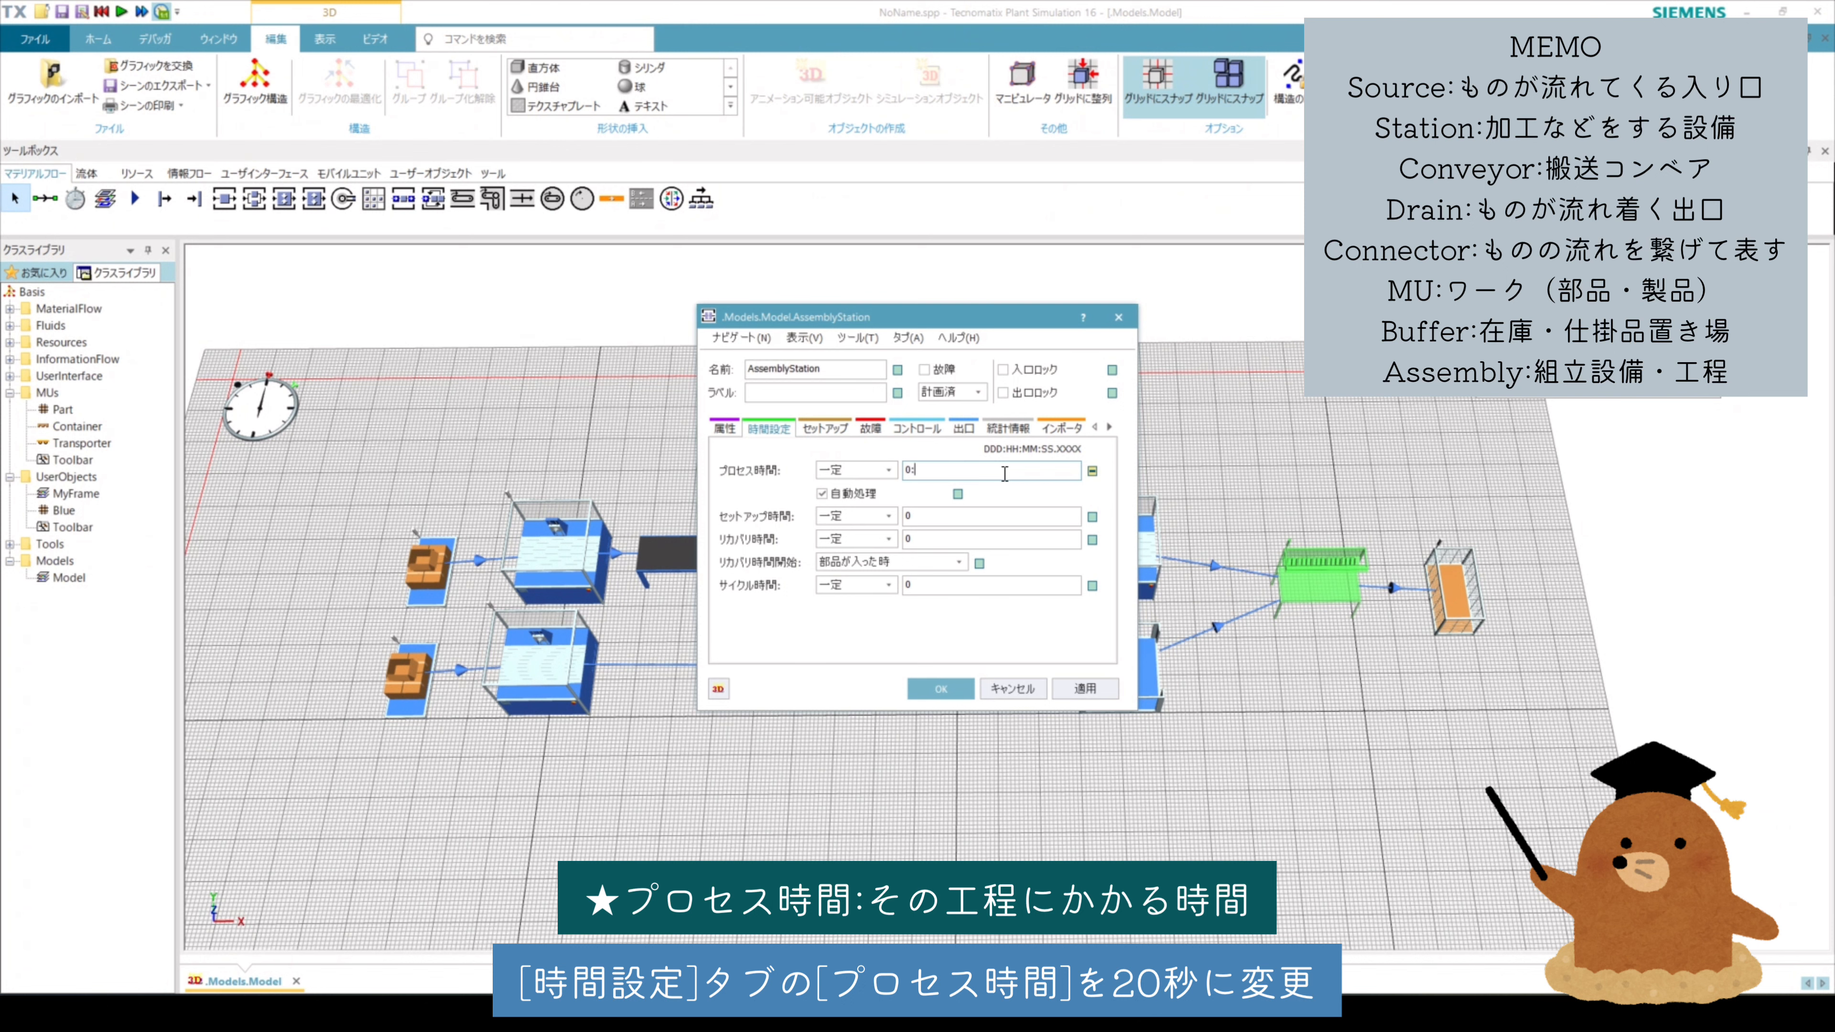
pyautogui.click(1085, 688)
pyautogui.click(942, 690)
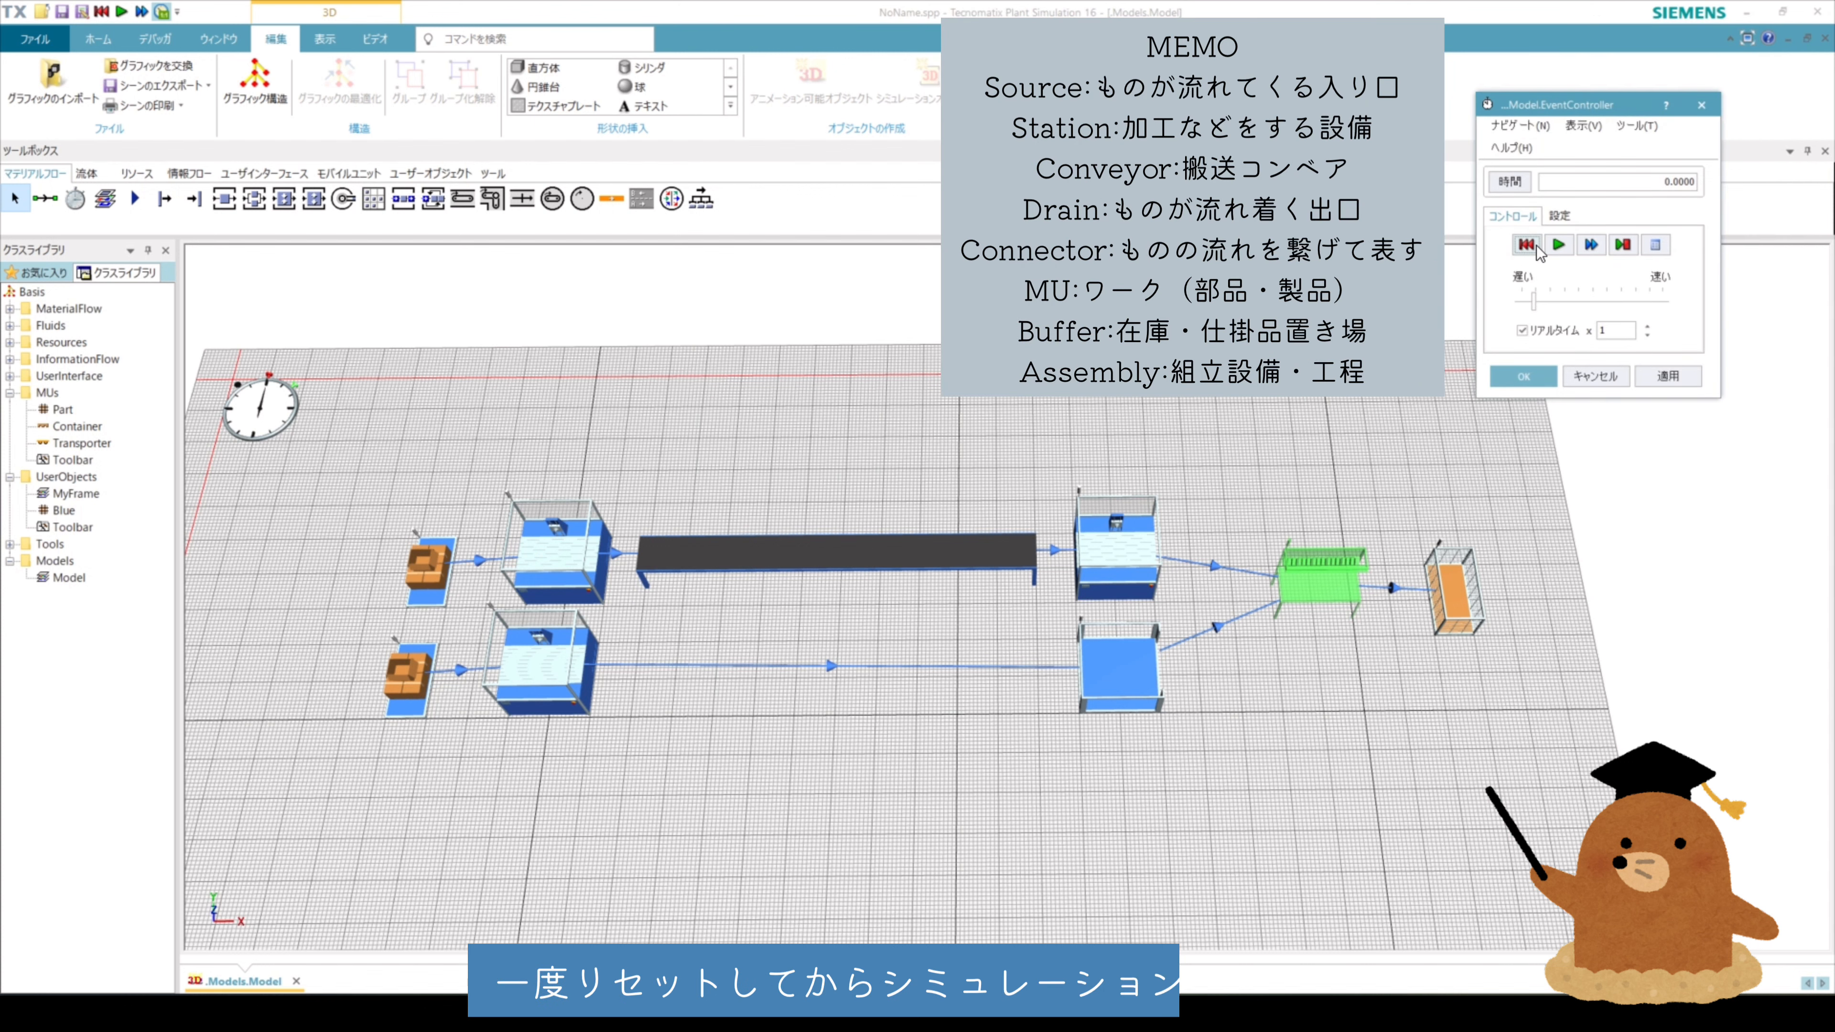
# Run the simulation at real-time factor 12 and examine the part flow around the Buffer and AssemblyStation
pyautogui.click(1557, 246)
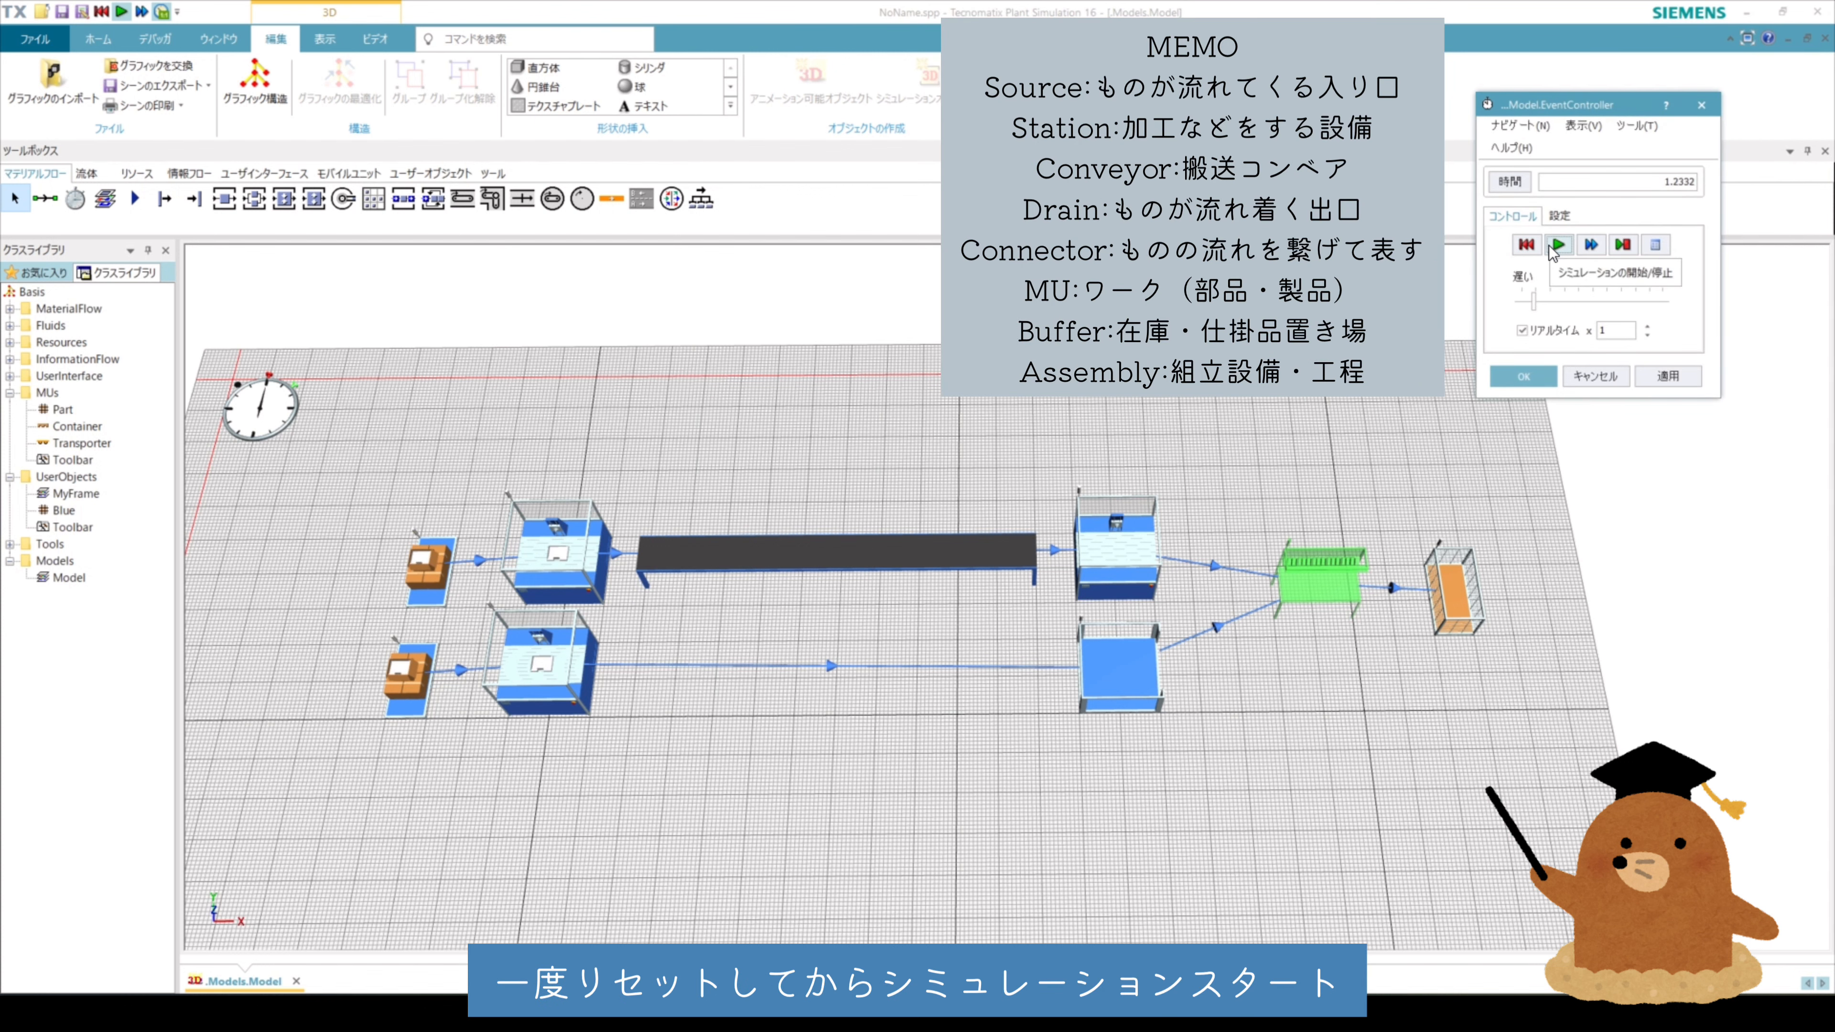
pyautogui.click(1553, 307)
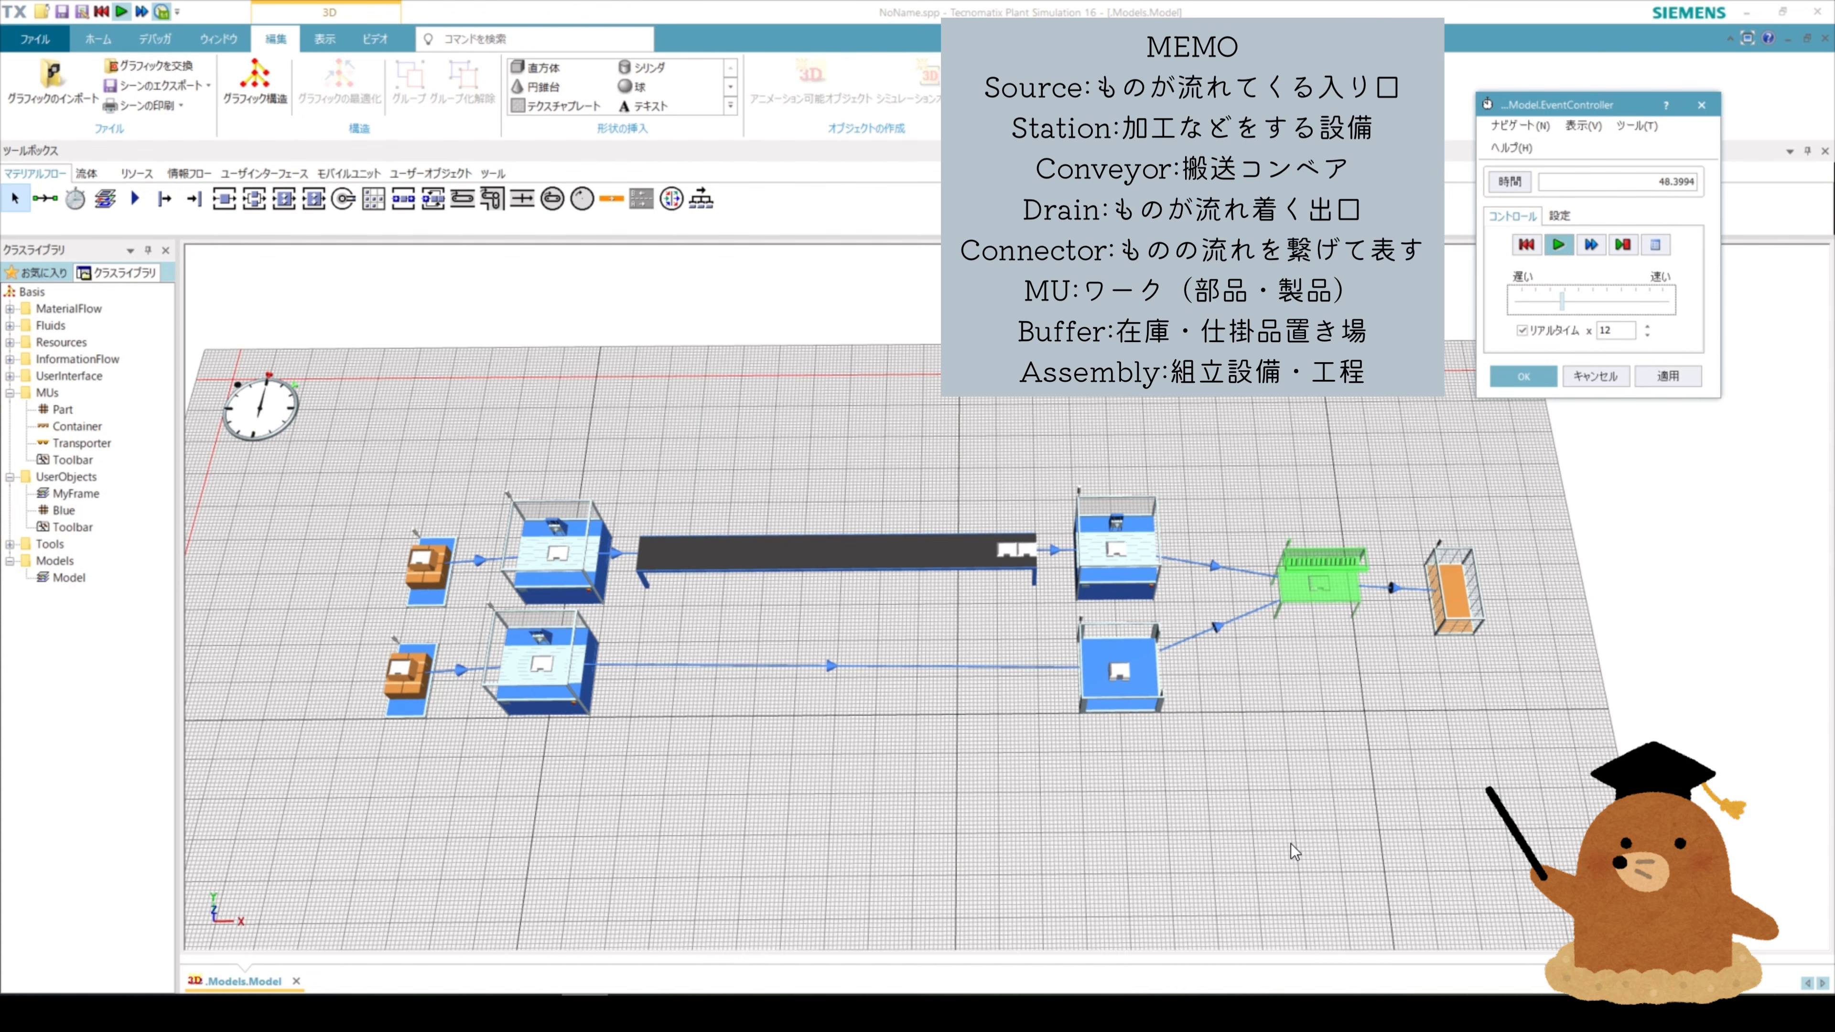
pyautogui.moveTo(1290, 844); pyautogui.dragTo(1294, 779)
pyautogui.scroll(6, 1214, 677)
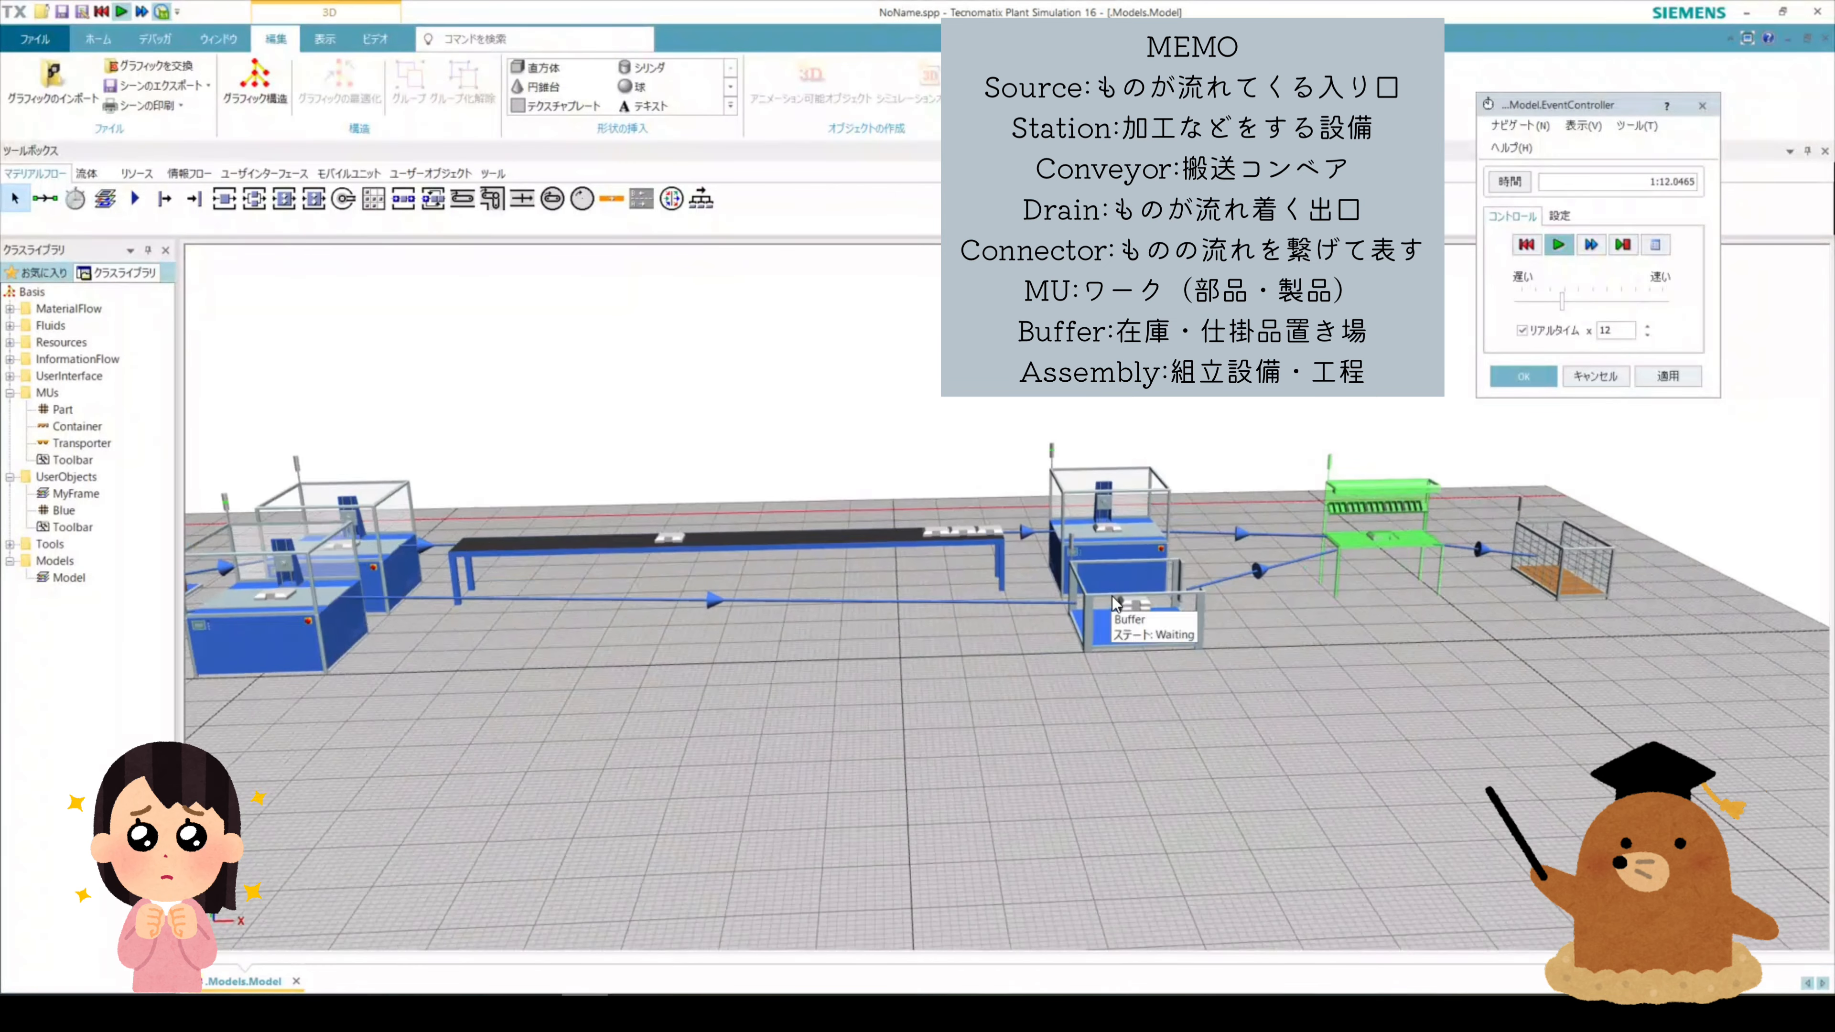
# Examine the parts held in the Buffer up close, and the flow along the whole line while the simulation runs
pyautogui.scroll(5, 1131, 633)
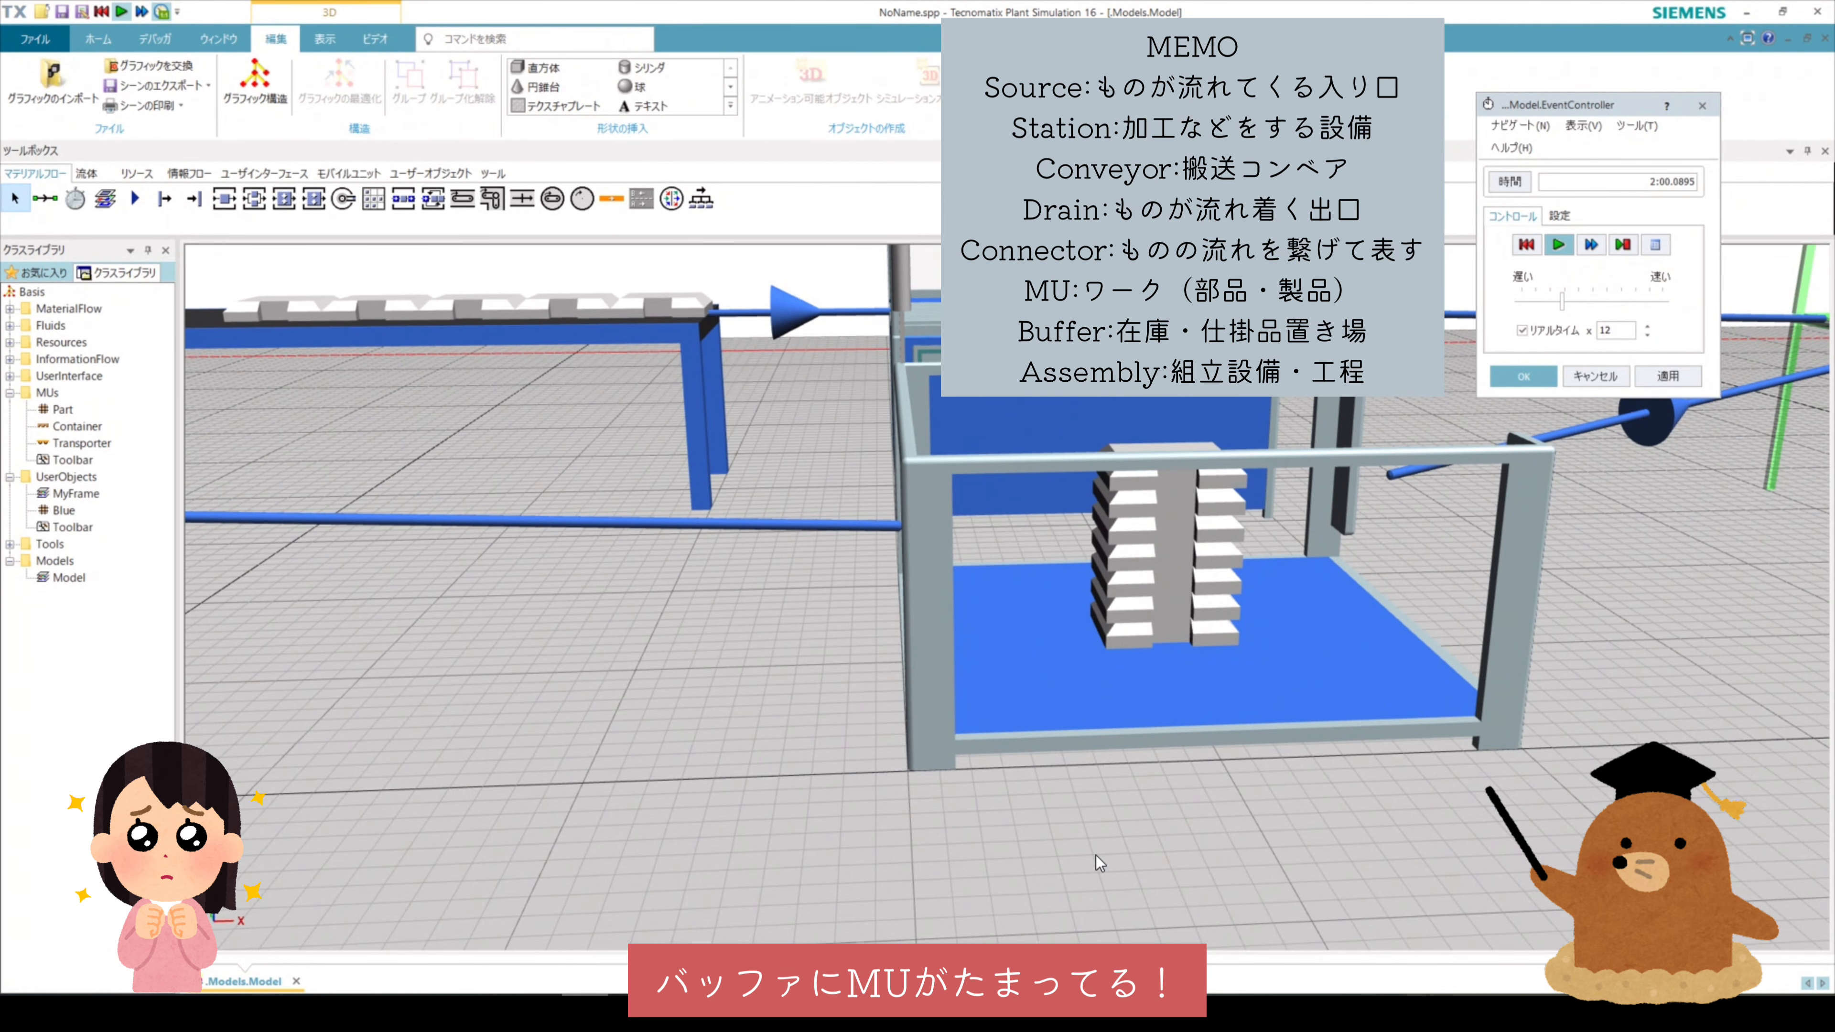
pyautogui.scroll(-5, 1096, 854)
pyautogui.scroll(-6, 1096, 854)
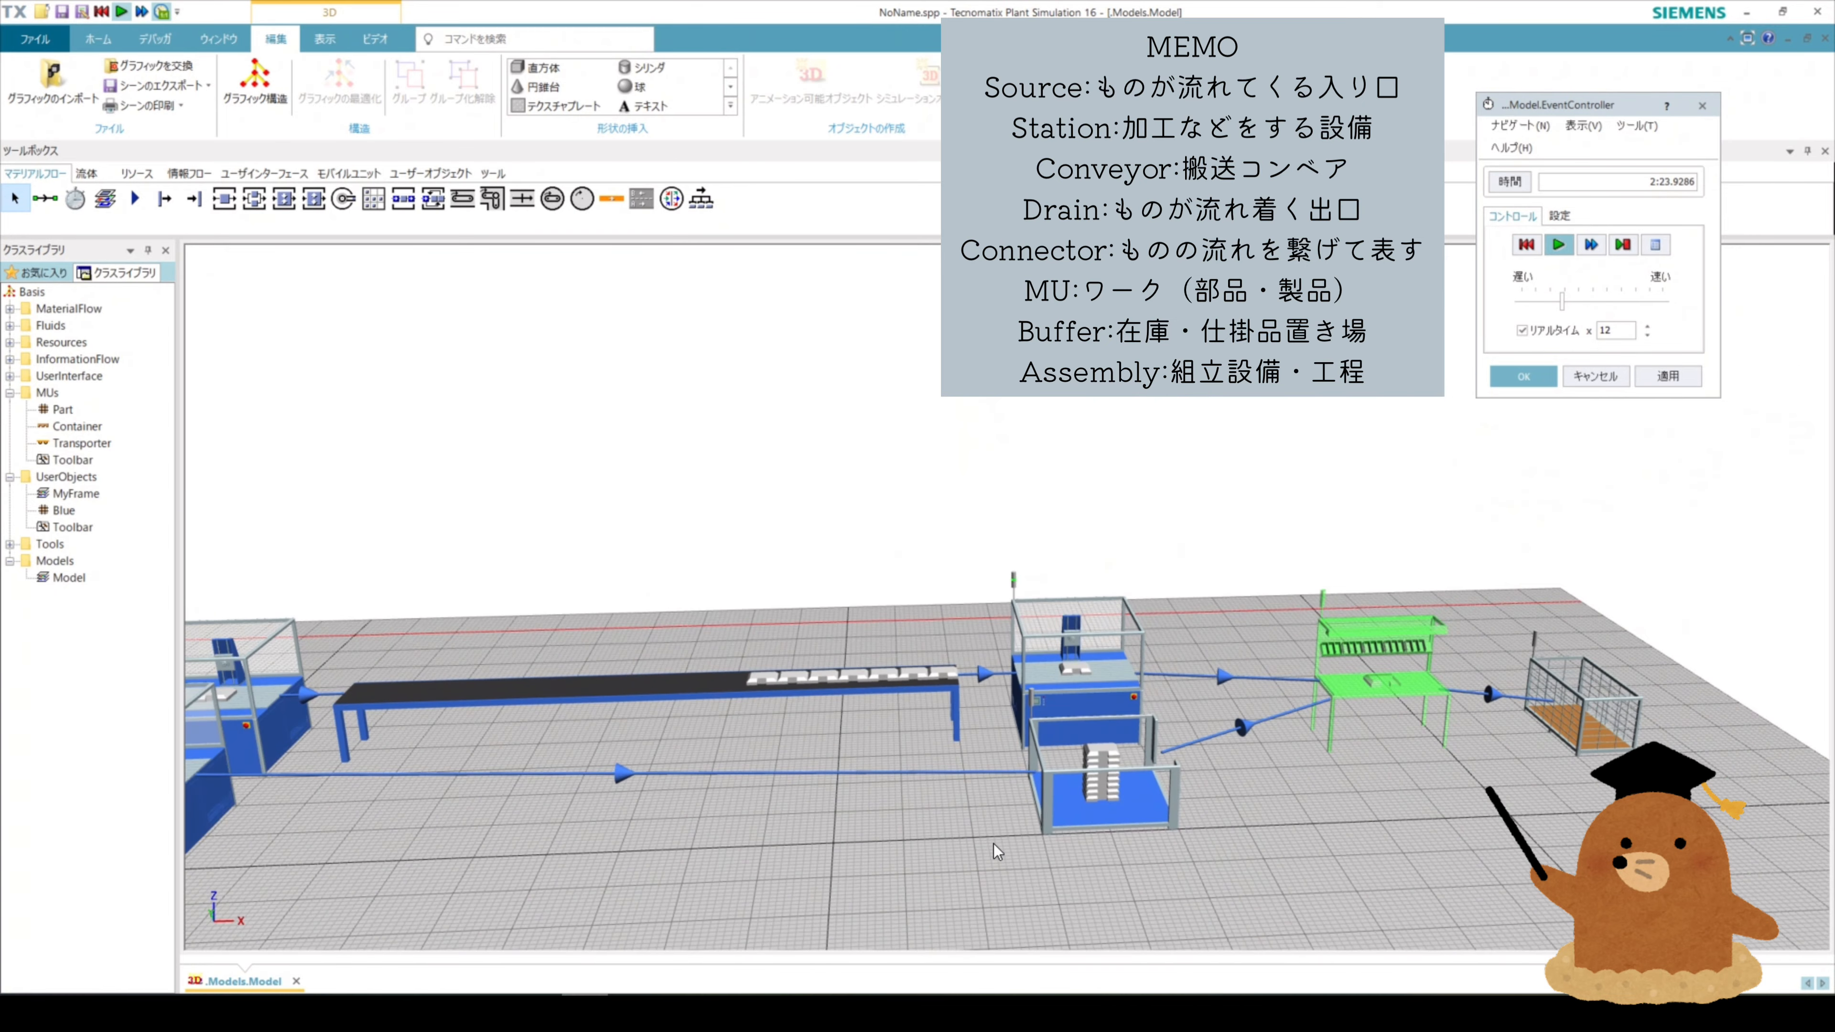
pyautogui.scroll(-5, 1046, 819)
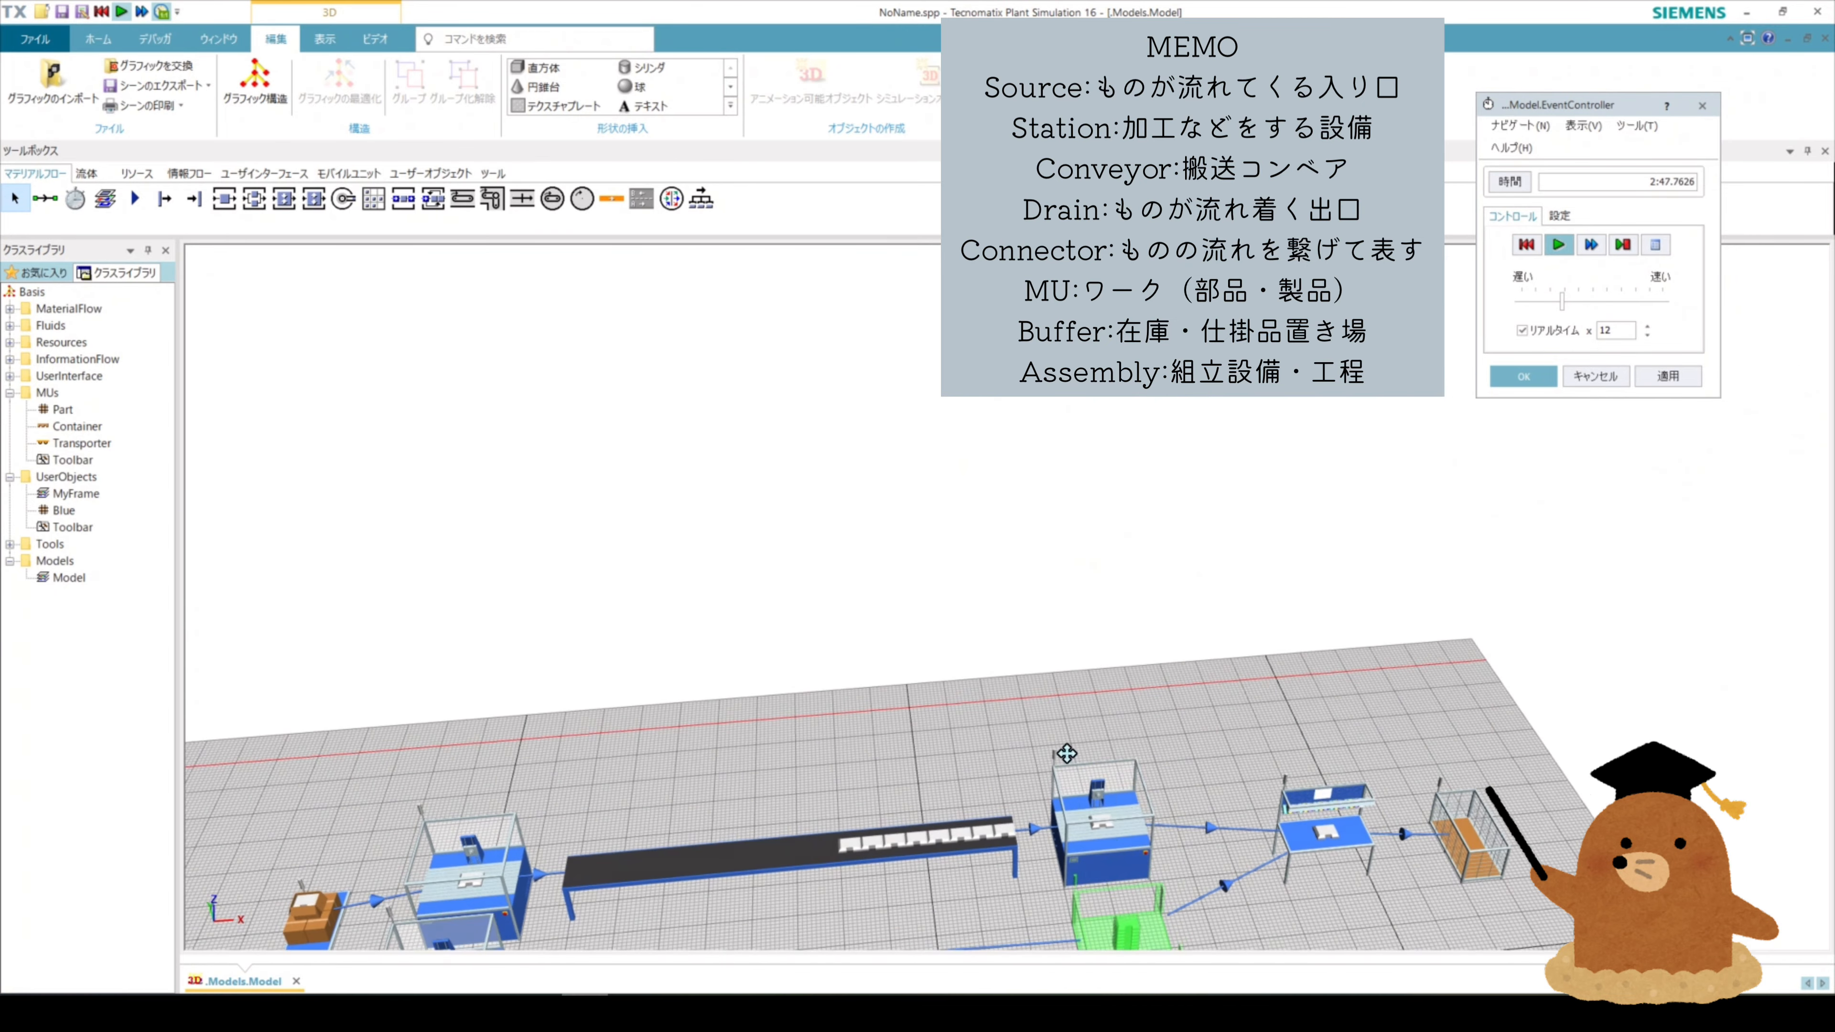
pyautogui.moveTo(1158, 600); pyautogui.dragTo(1158, 471)
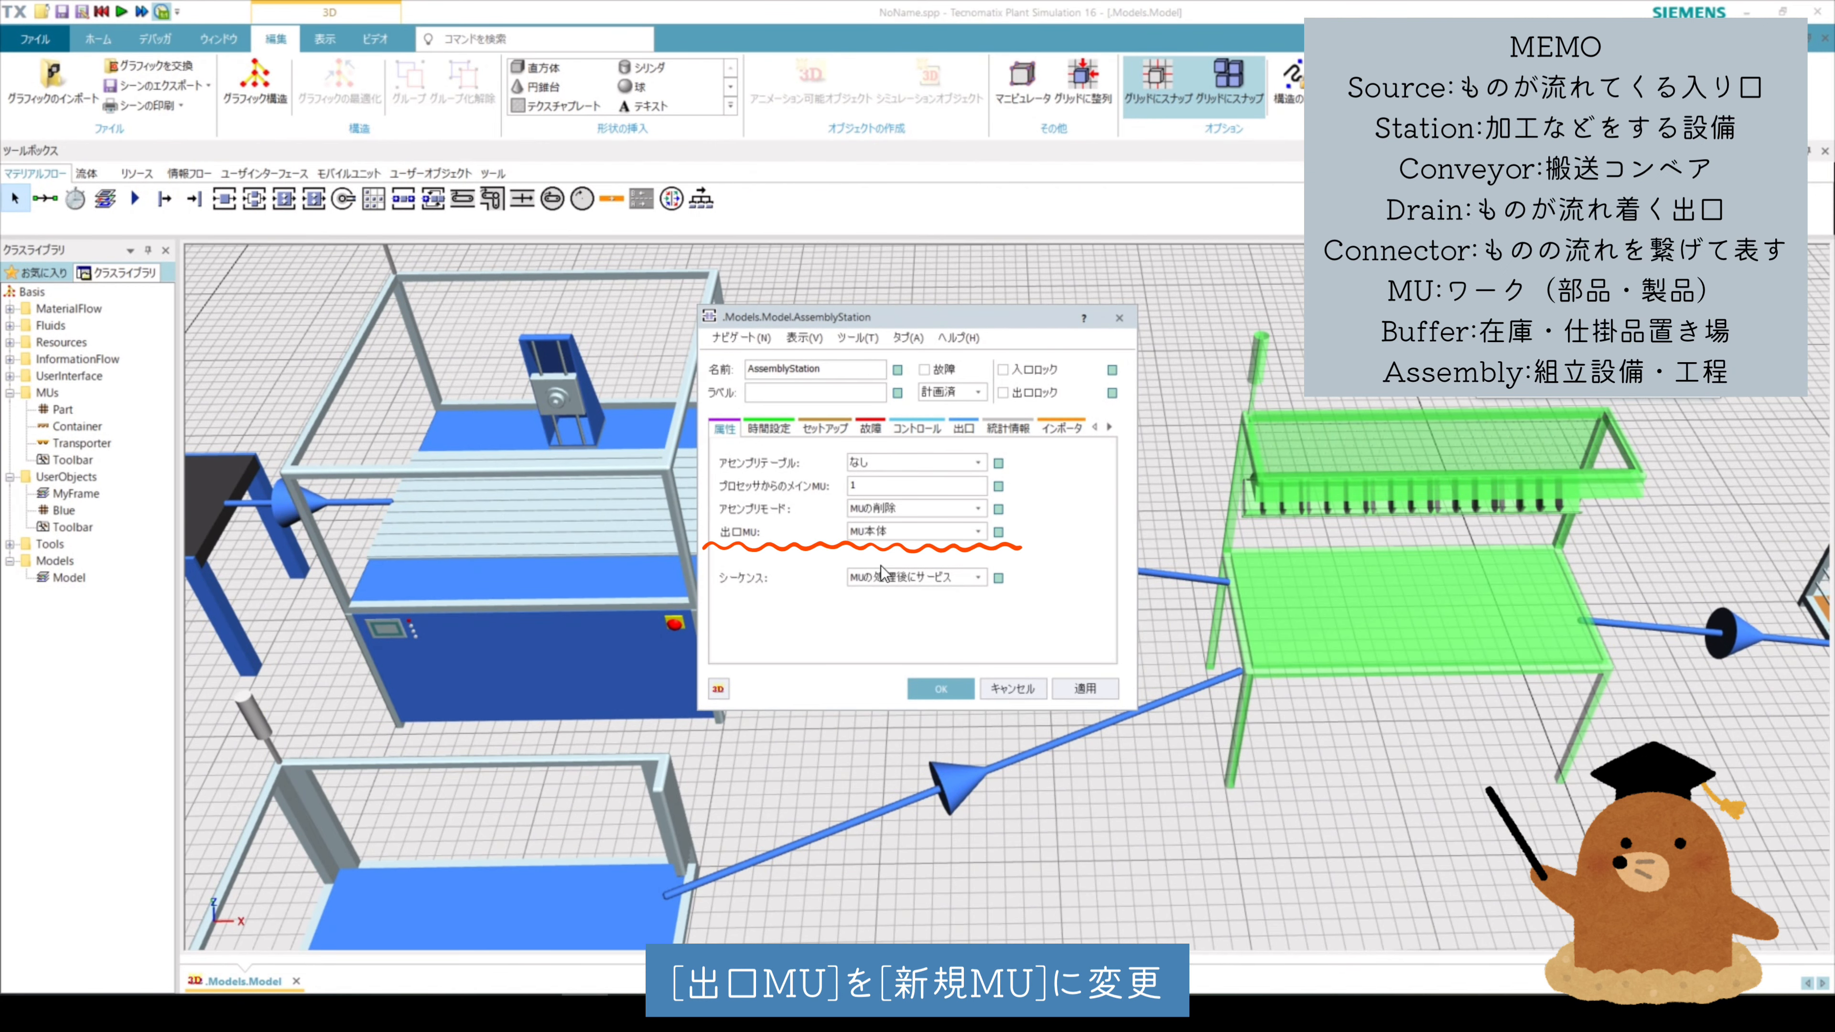
# Set the AssemblyStation's exit MU to 新規MU (new MU) using the Blue part from UserObjects, apply the change and close its dialog
pyautogui.click(853, 532)
pyautogui.click(867, 556)
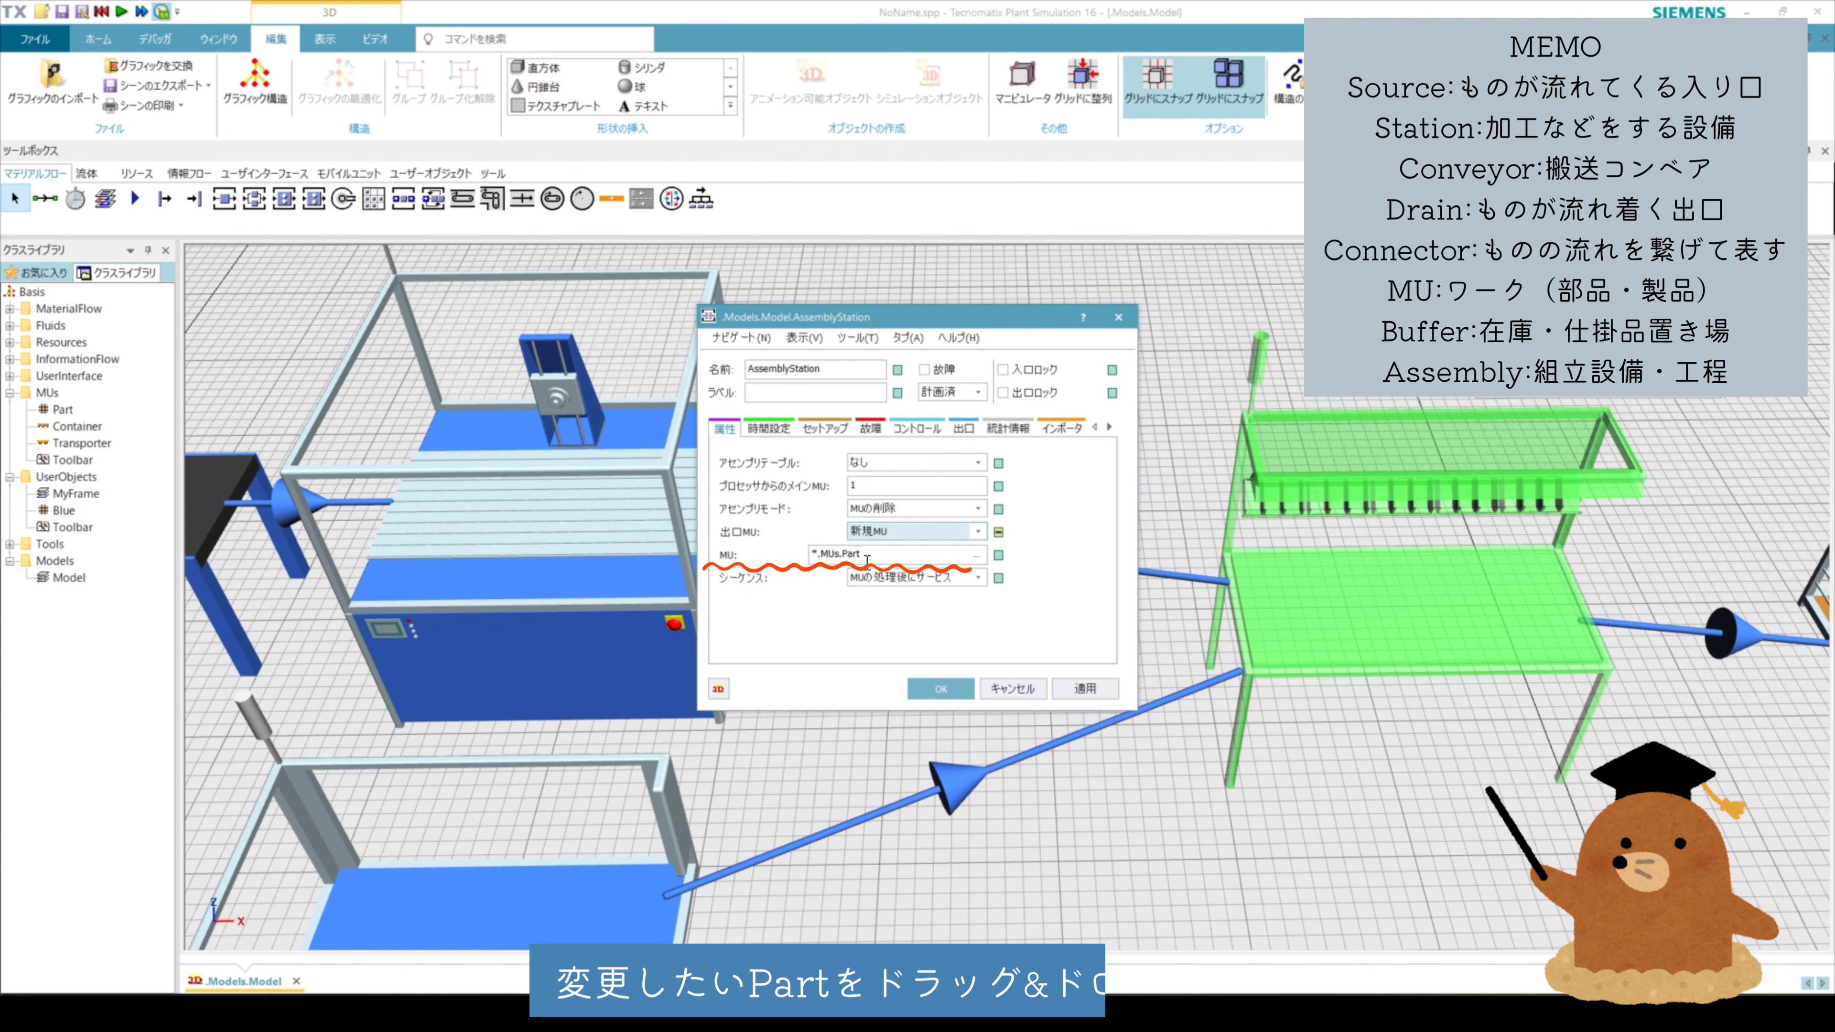
pyautogui.moveTo(60, 515); pyautogui.dragTo(737, 666)
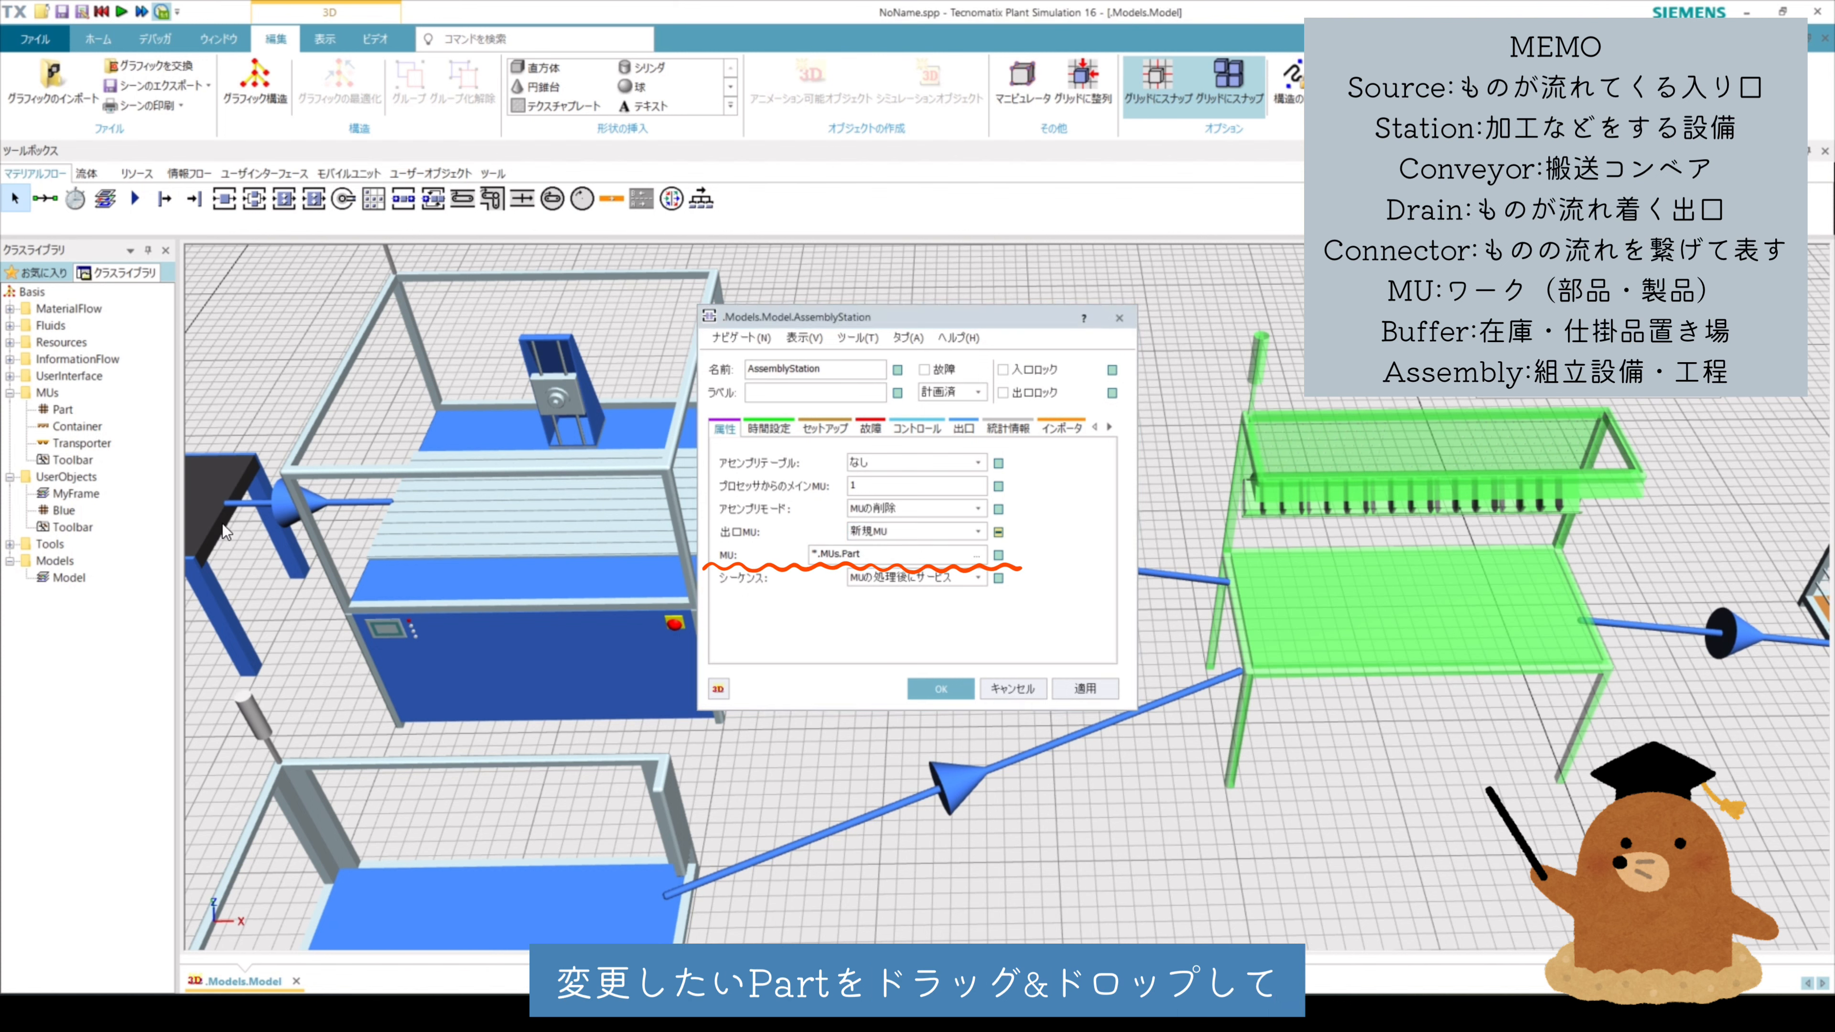
pyautogui.moveTo(71, 514); pyautogui.dragTo(843, 554)
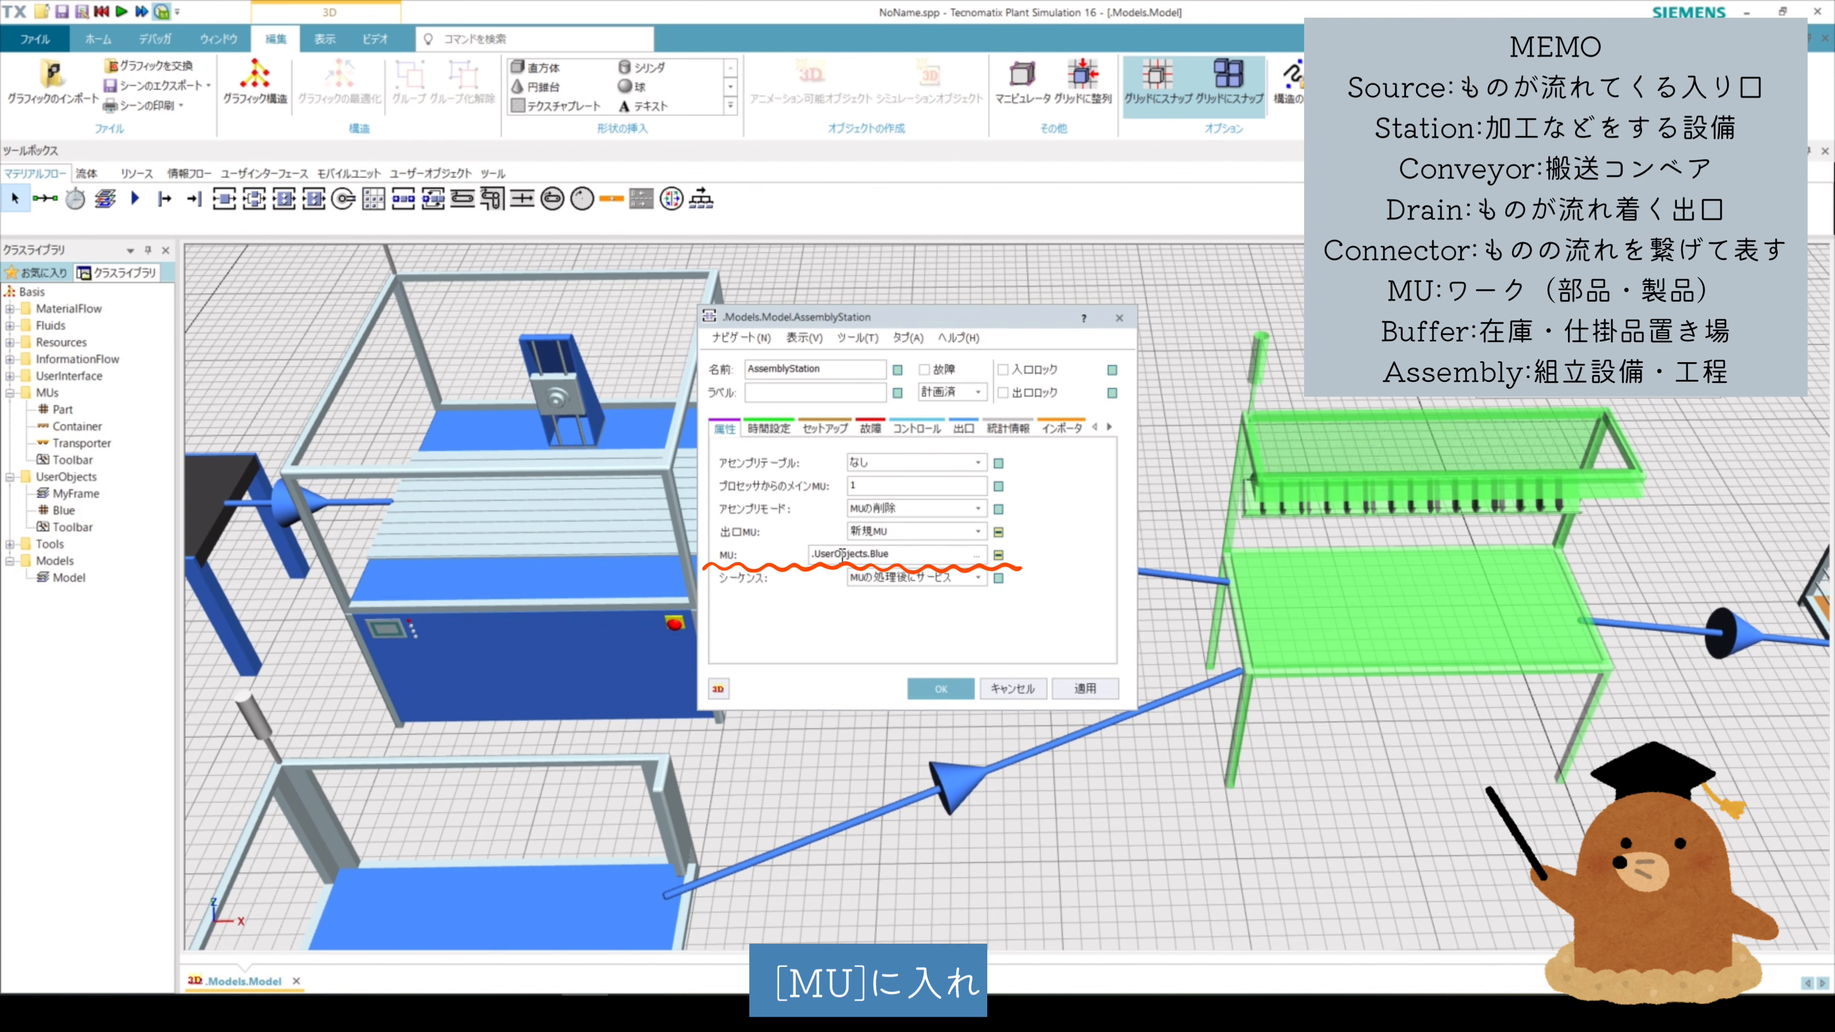
pyautogui.click(1092, 689)
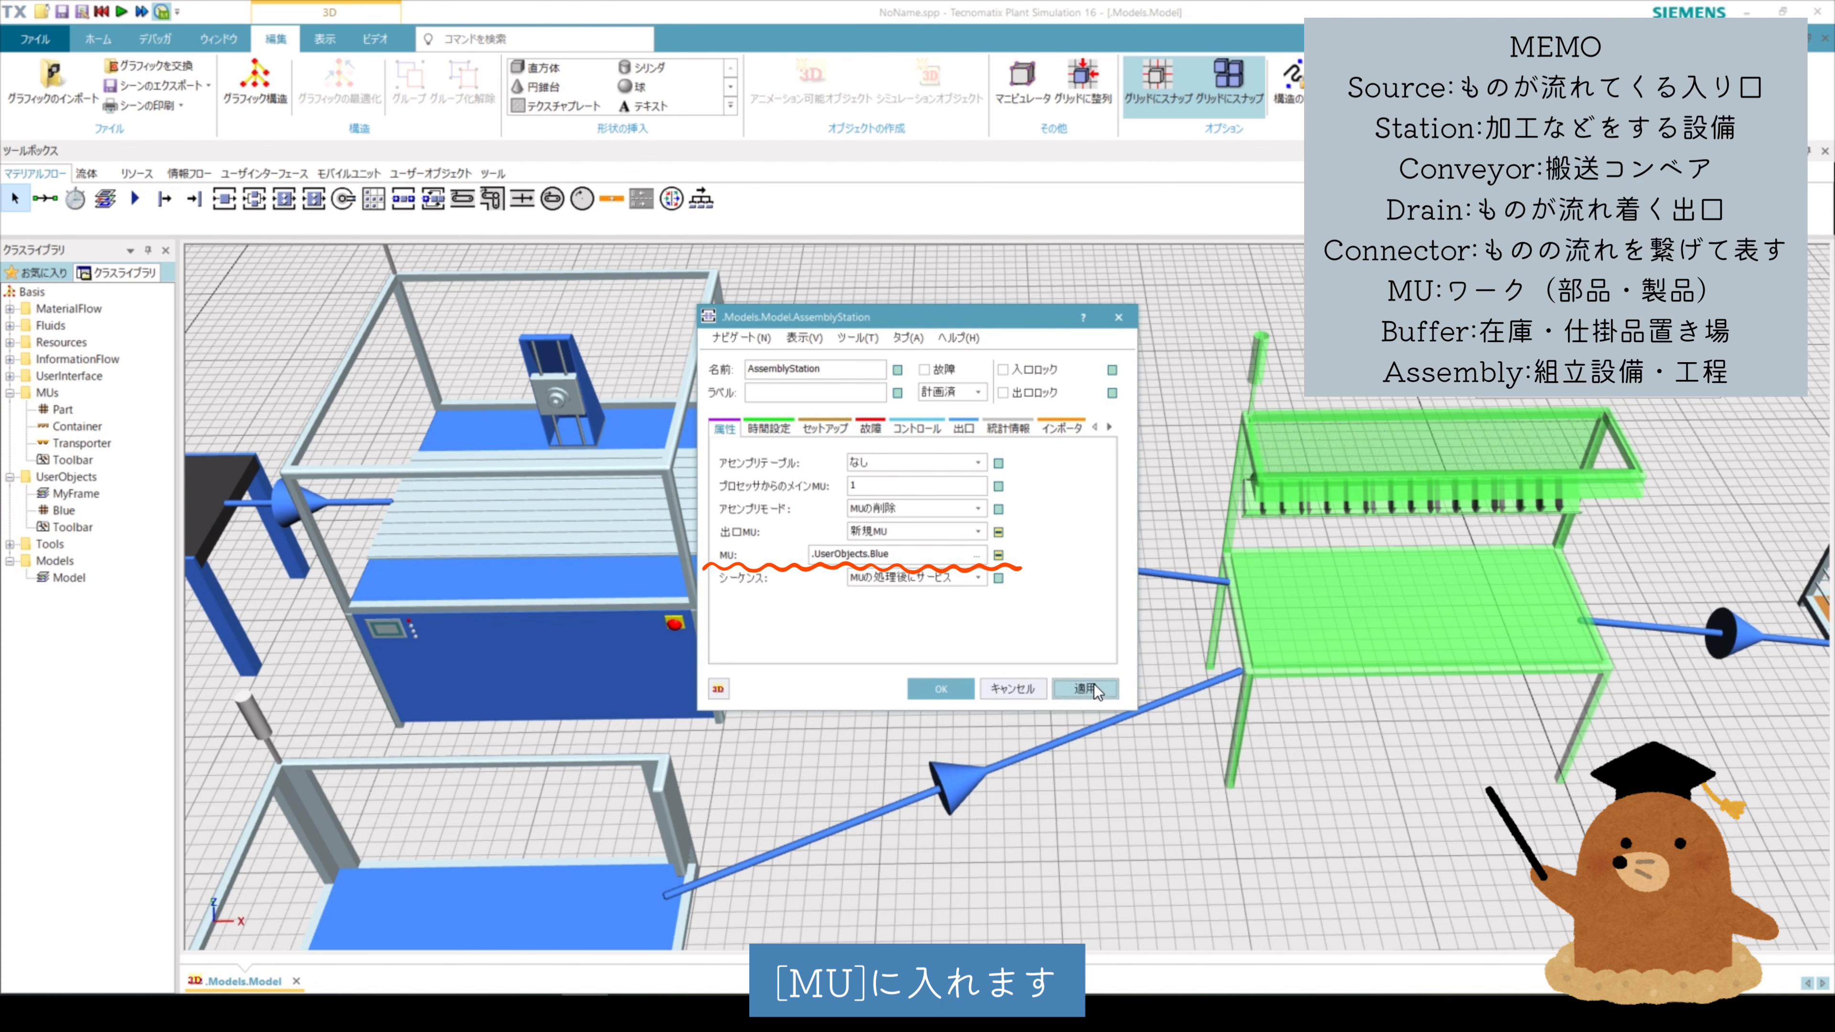
pyautogui.click(943, 697)
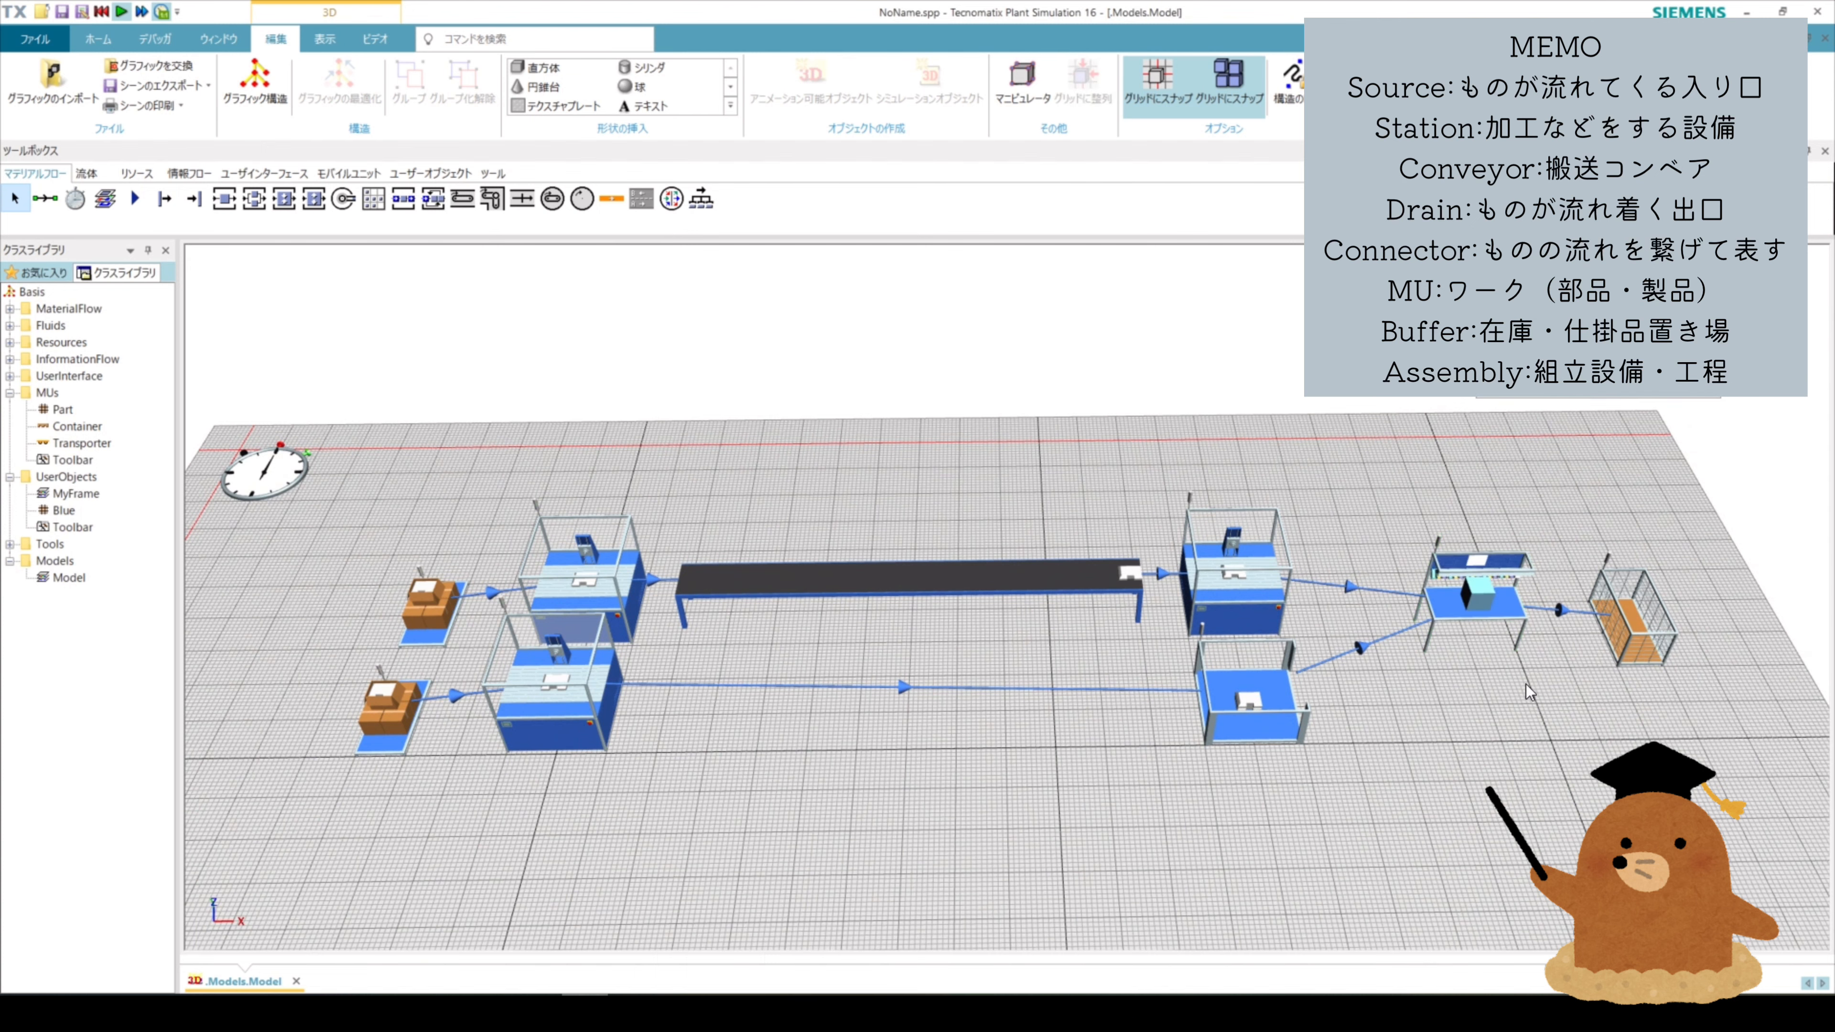
# Examine the part shape on the AssemblyStation in the running simulation, and the flow through both branches to the Drain
pyautogui.scroll(5, 1474, 610)
pyautogui.scroll(4, 1417, 681)
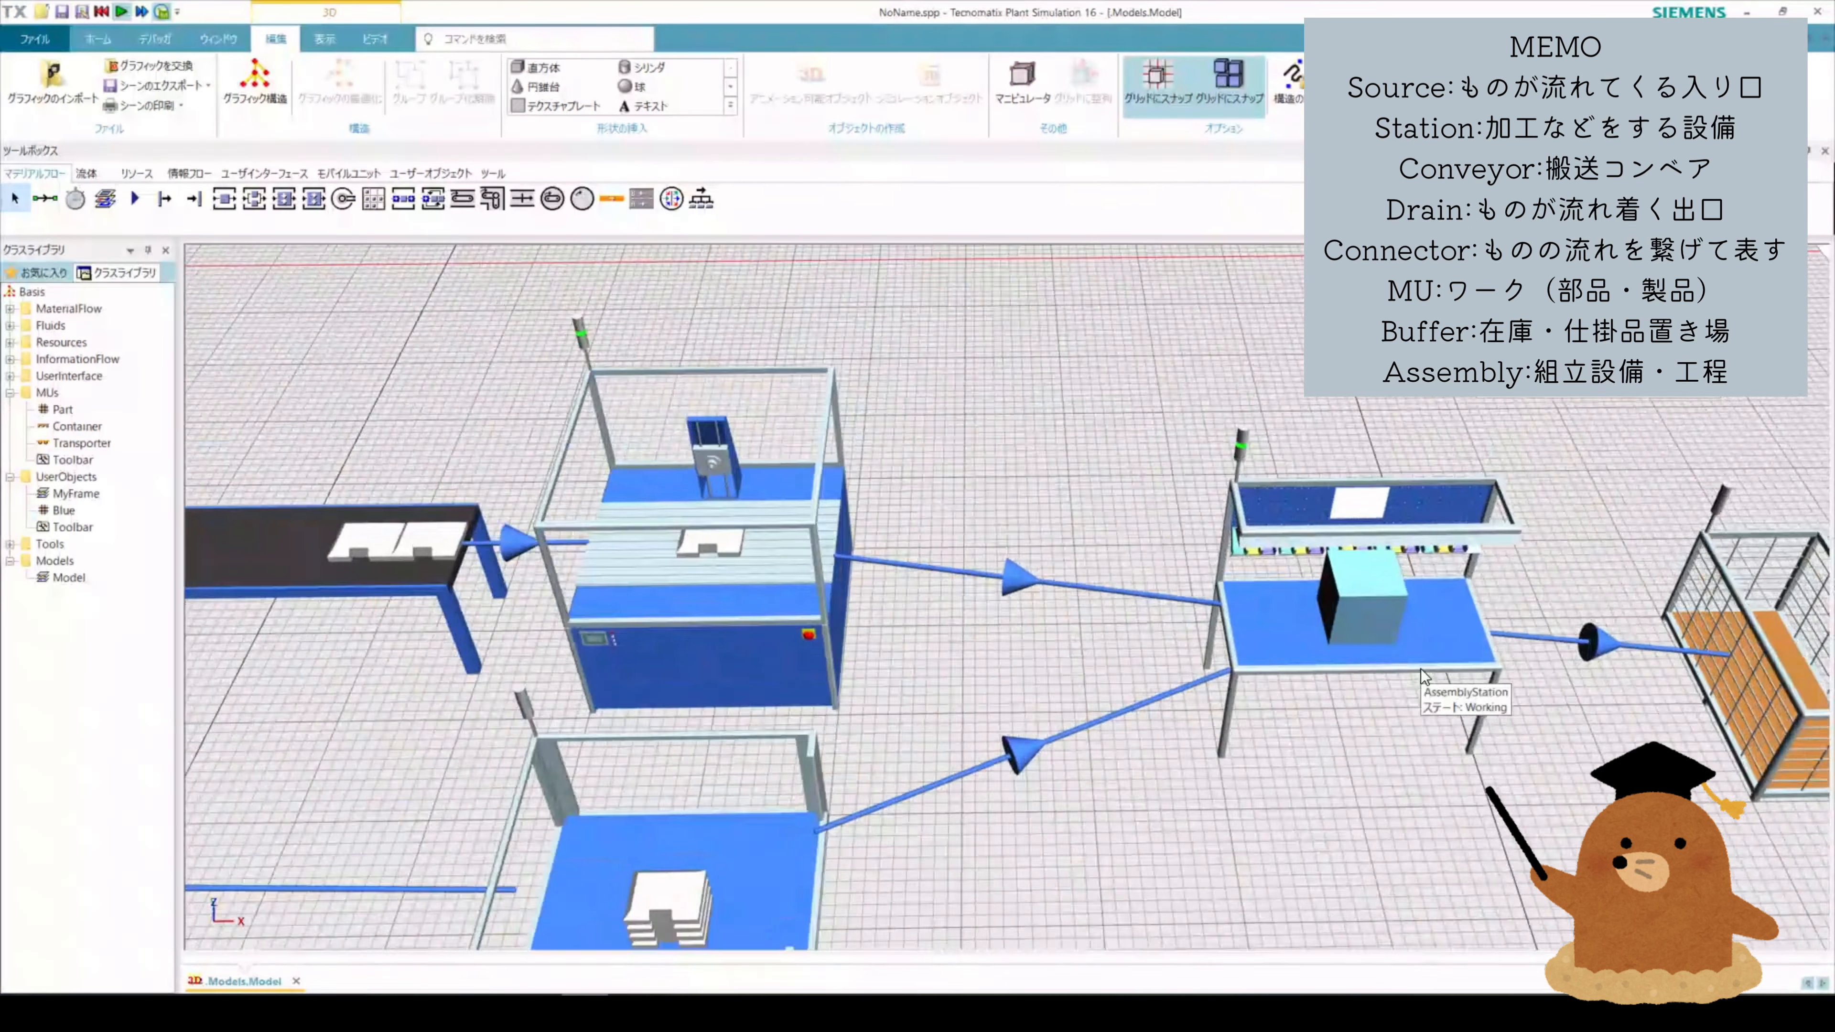
pyautogui.scroll(-3, 1405, 738)
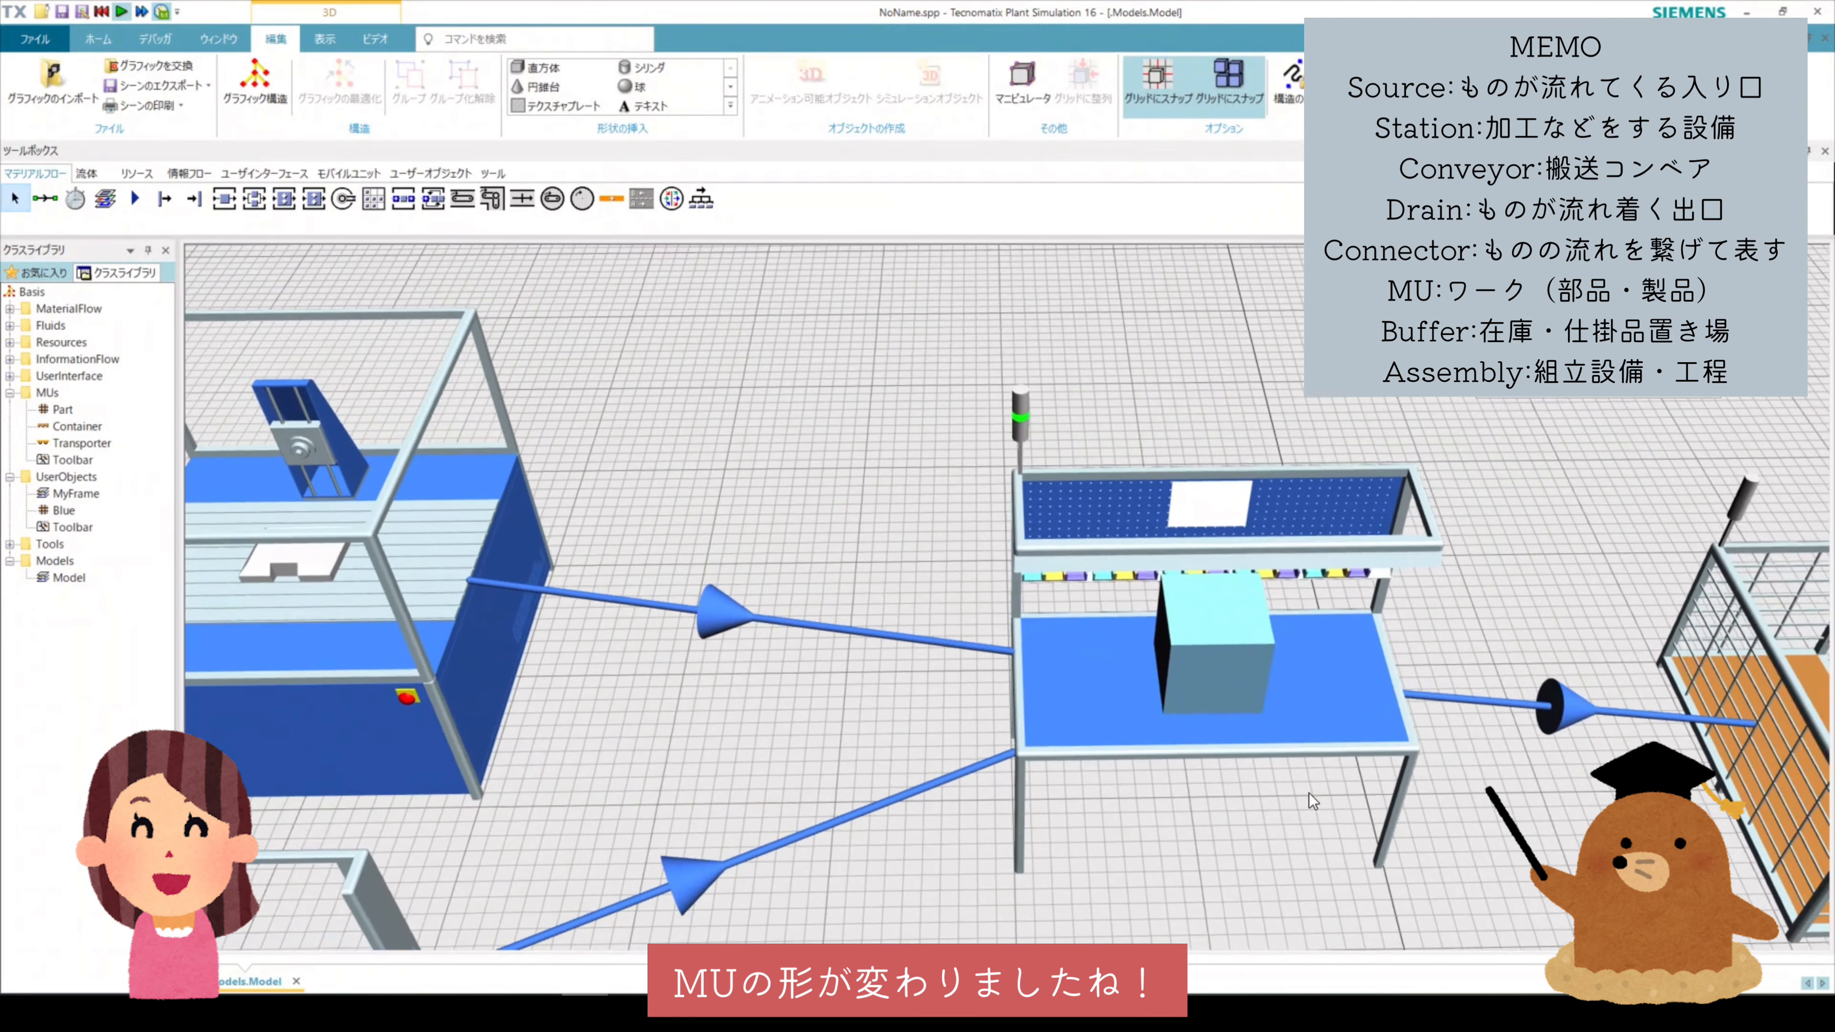
pyautogui.scroll(-2, 1289, 730)
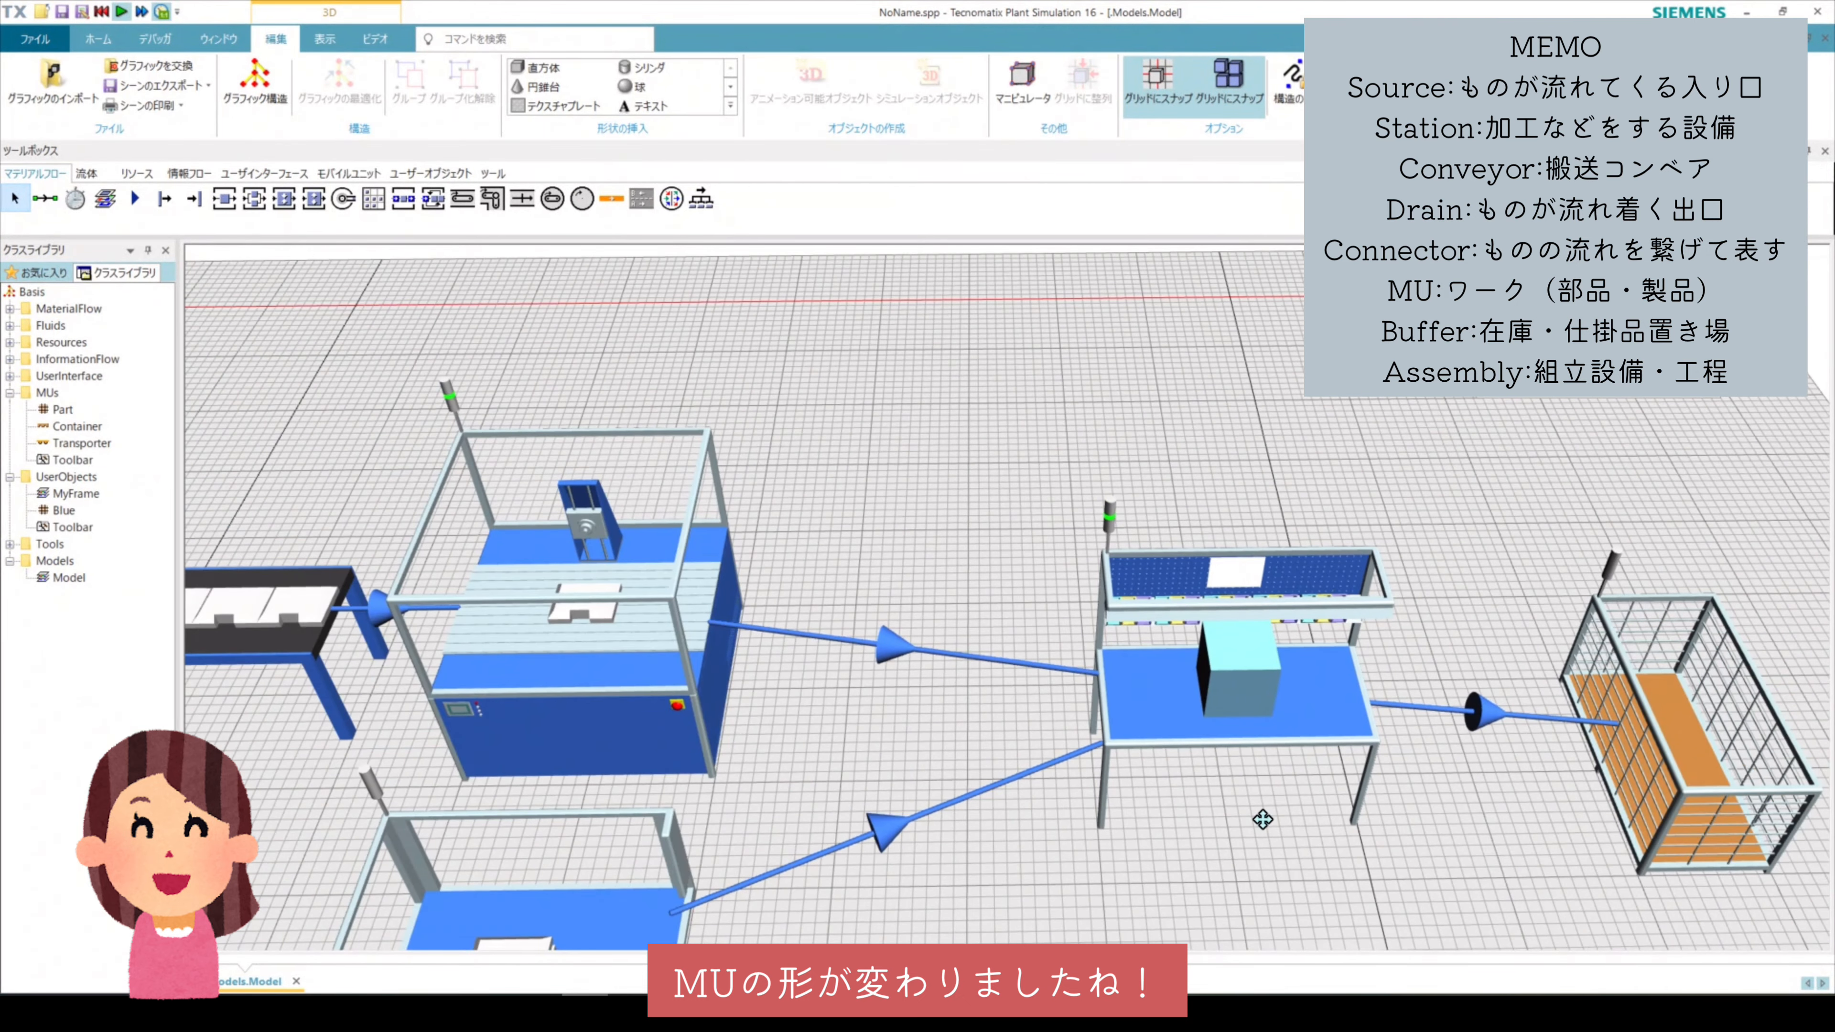
pyautogui.moveTo(1251, 842); pyautogui.dragTo(1368, 728)
pyautogui.scroll(-5, 1044, 736)
pyautogui.scroll(-3, 1257, 737)
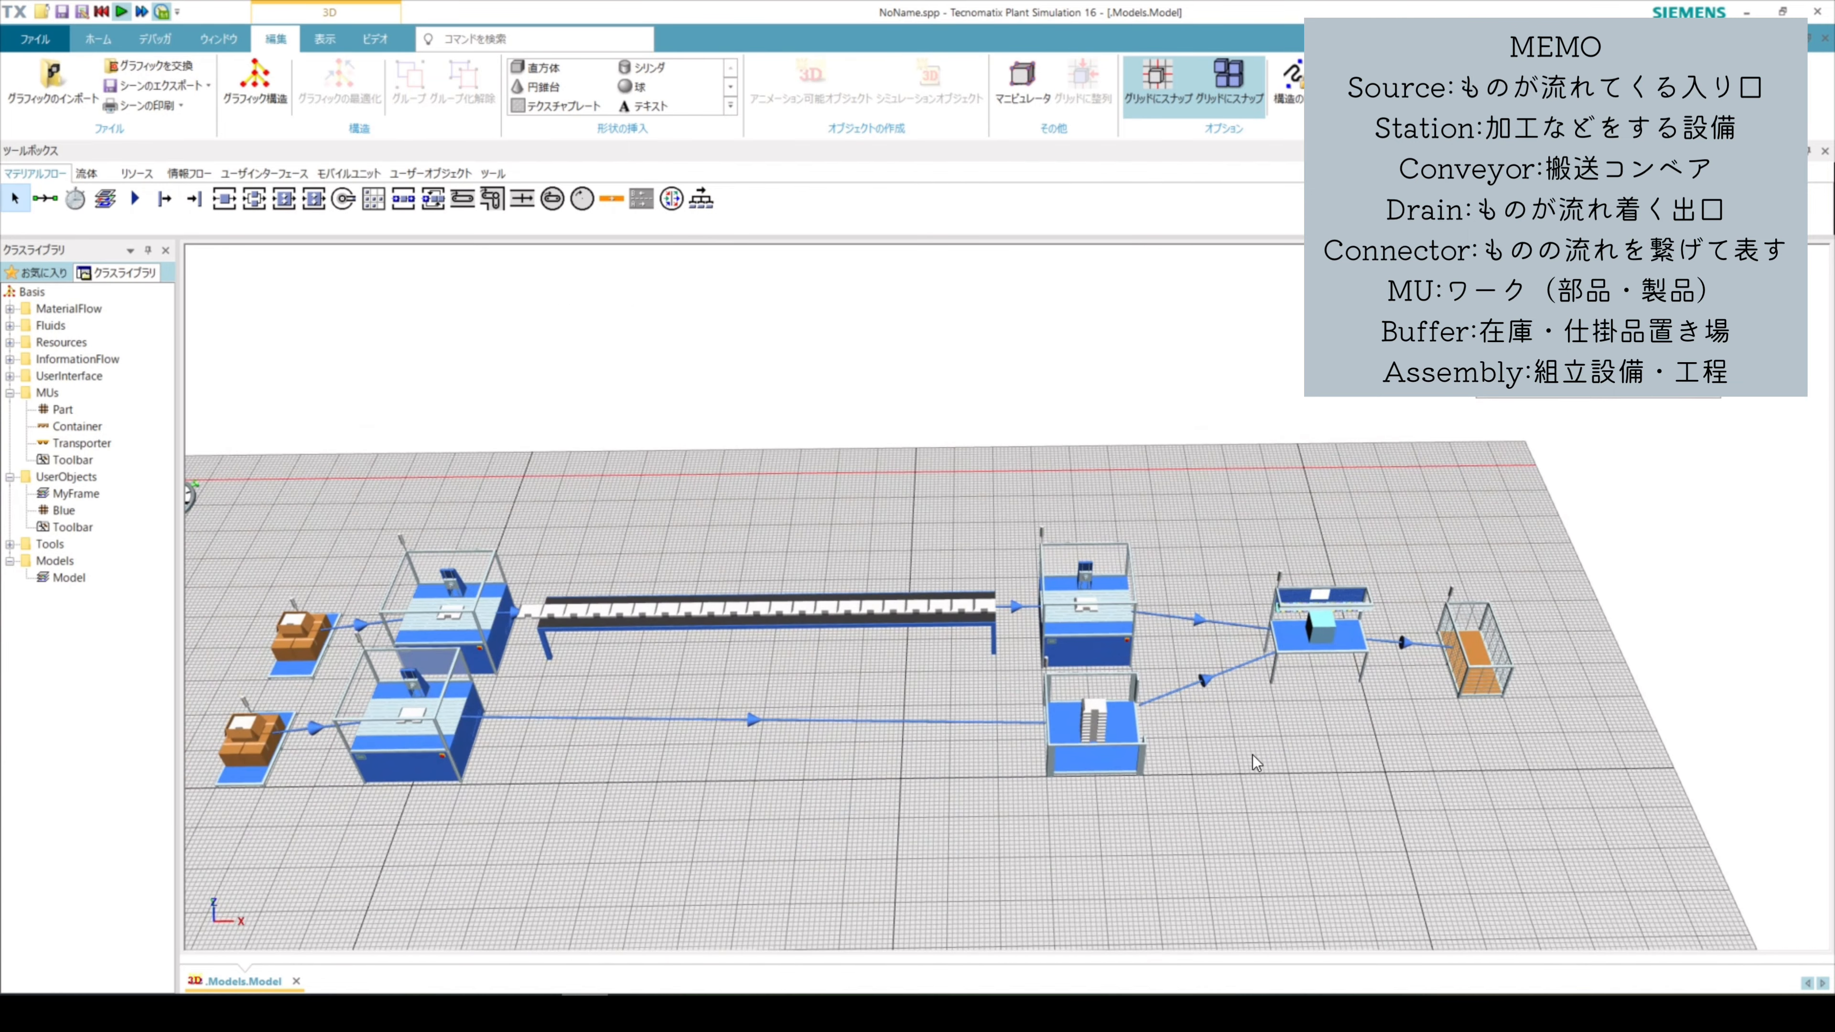
pyautogui.moveTo(1257, 763); pyautogui.dragTo(1358, 730)
pyautogui.scroll(1, 1362, 736)
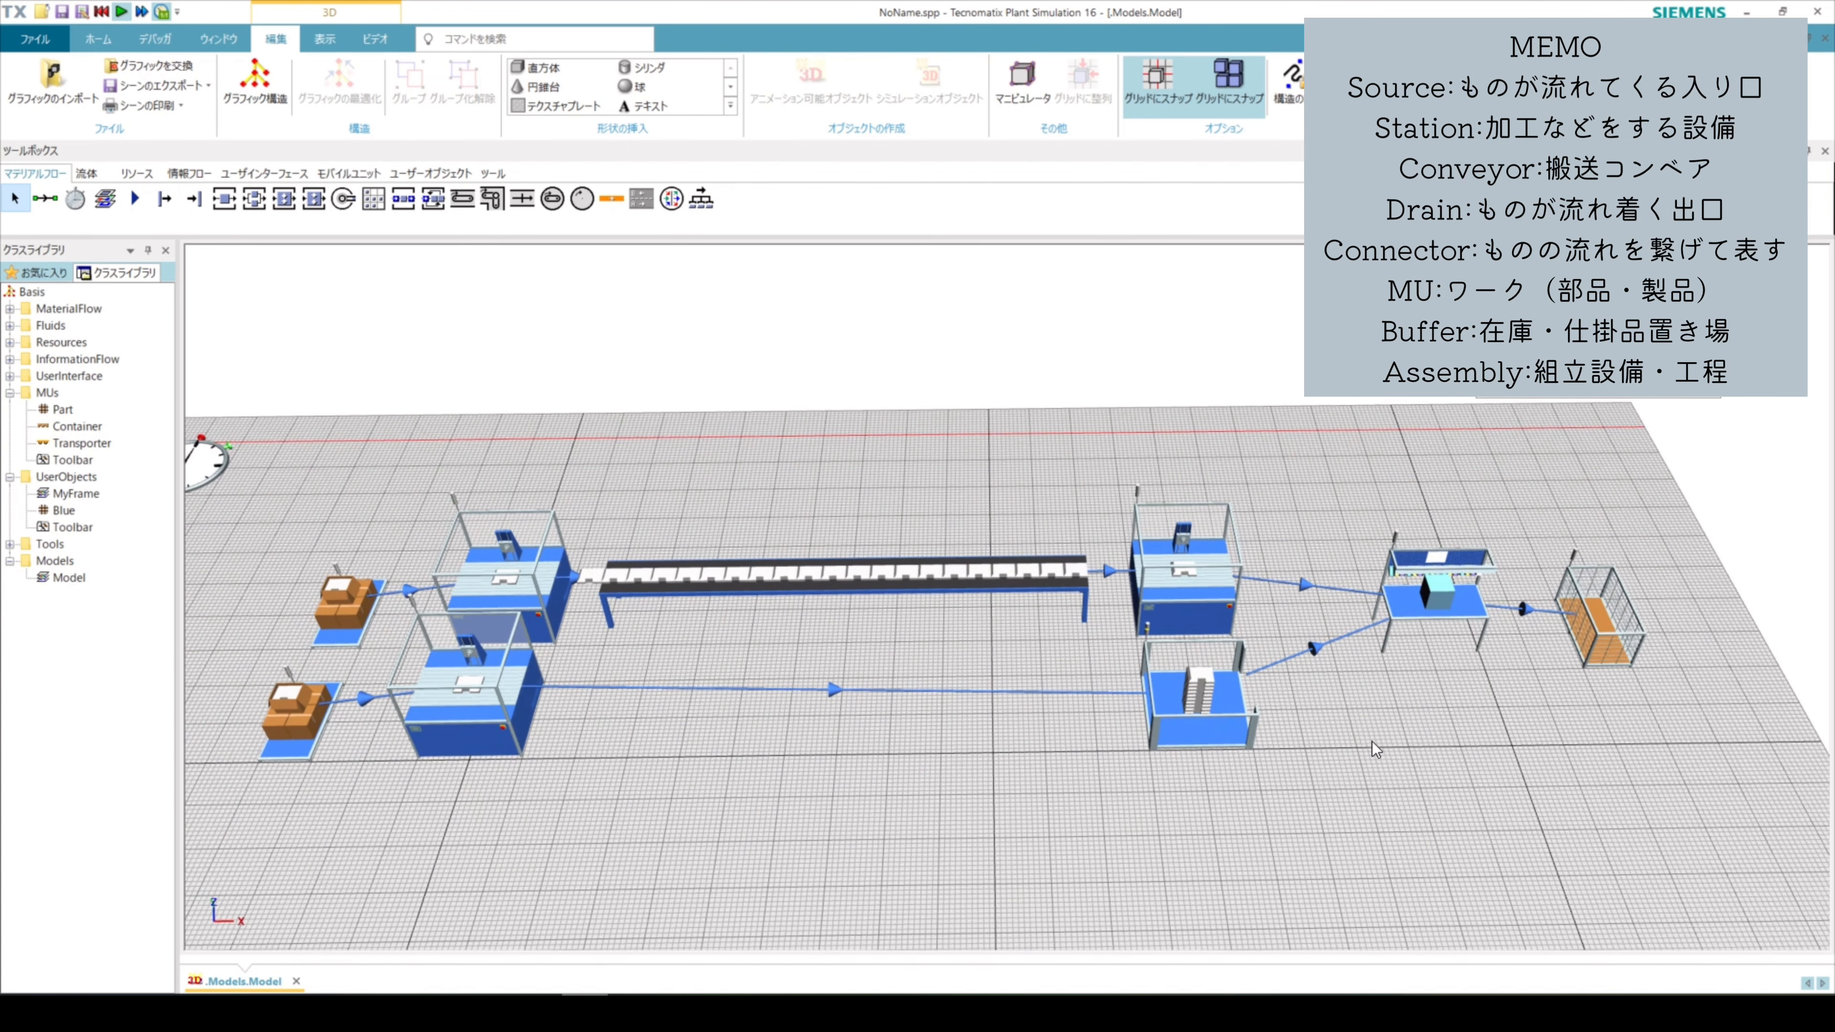
pyautogui.scroll(-2, 1377, 750)
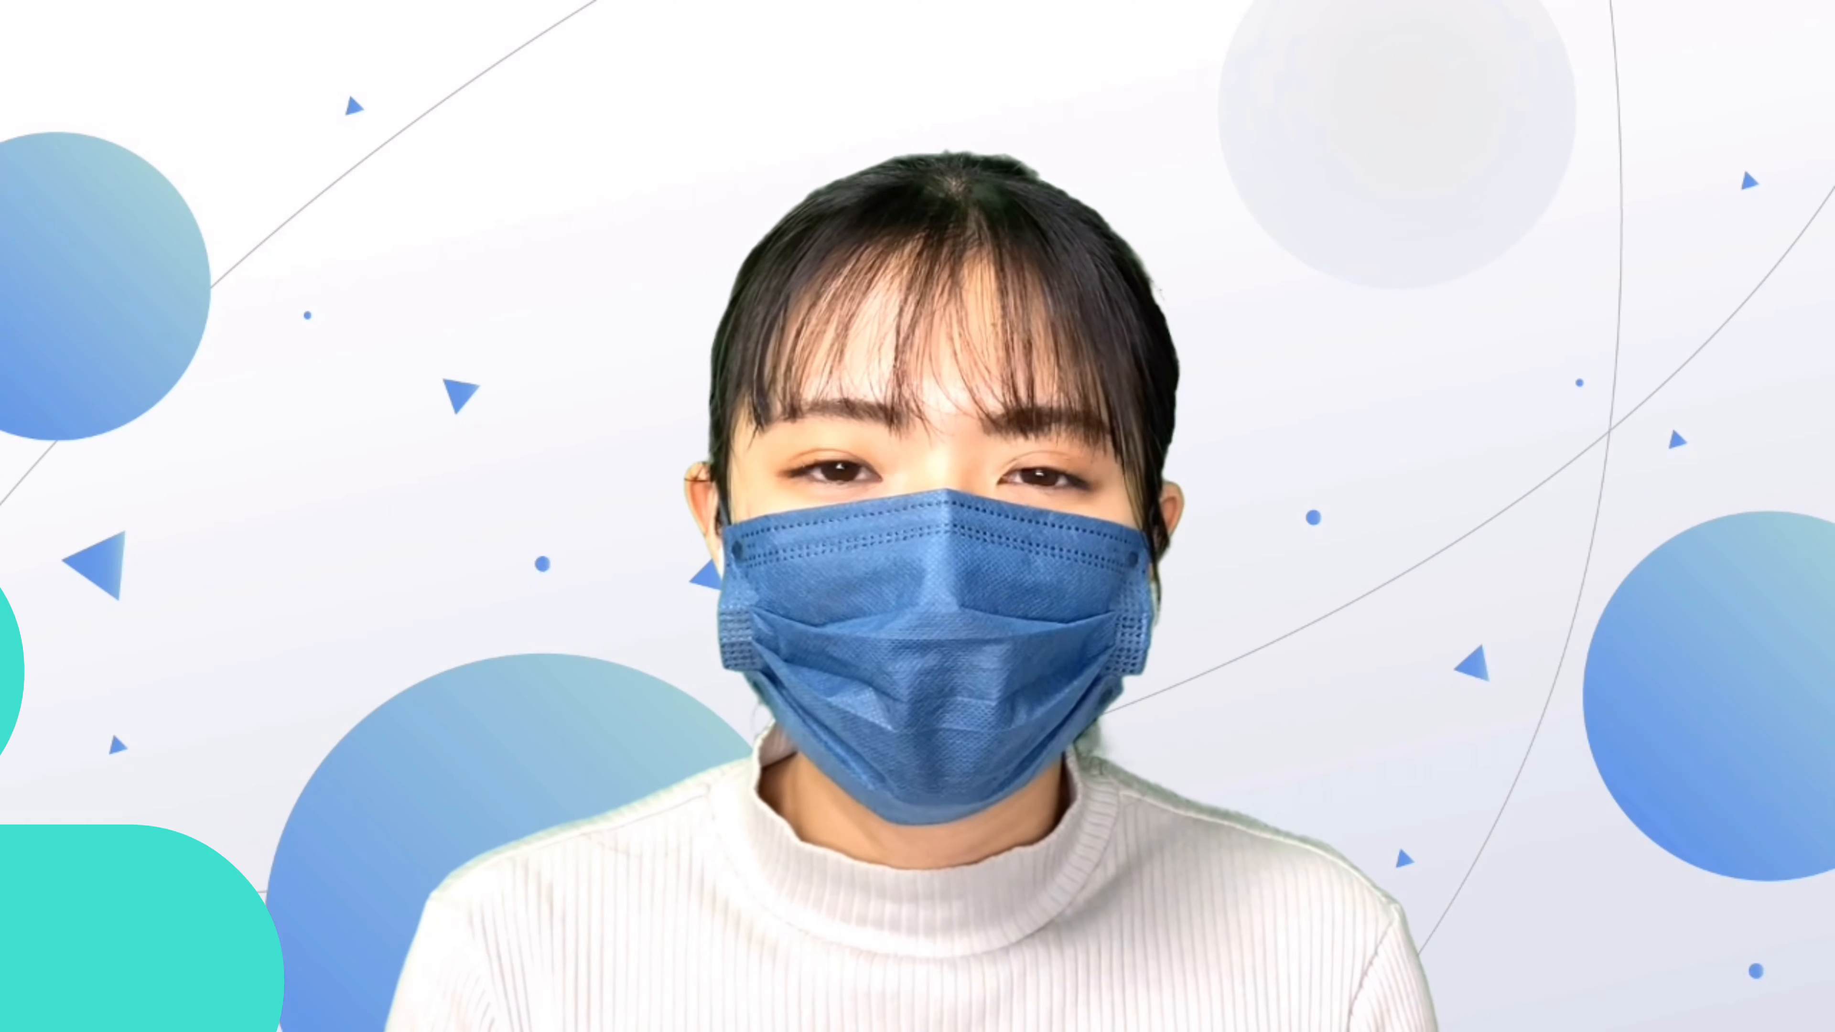